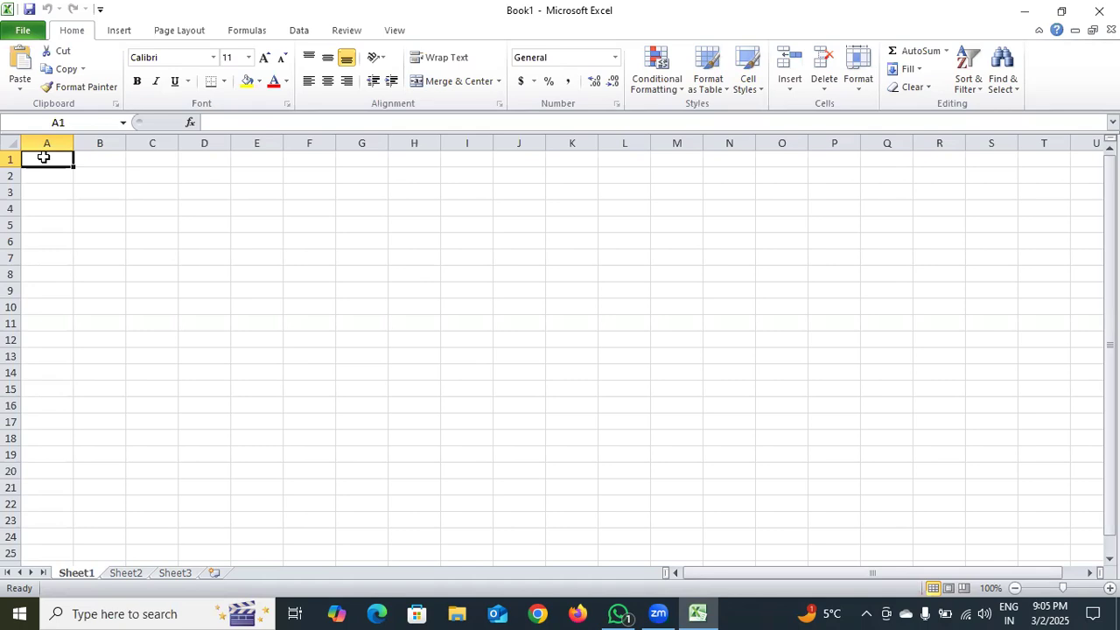
Display the sheet in Page Layout view and apply the Narrow margins preset
left_click(392, 32)
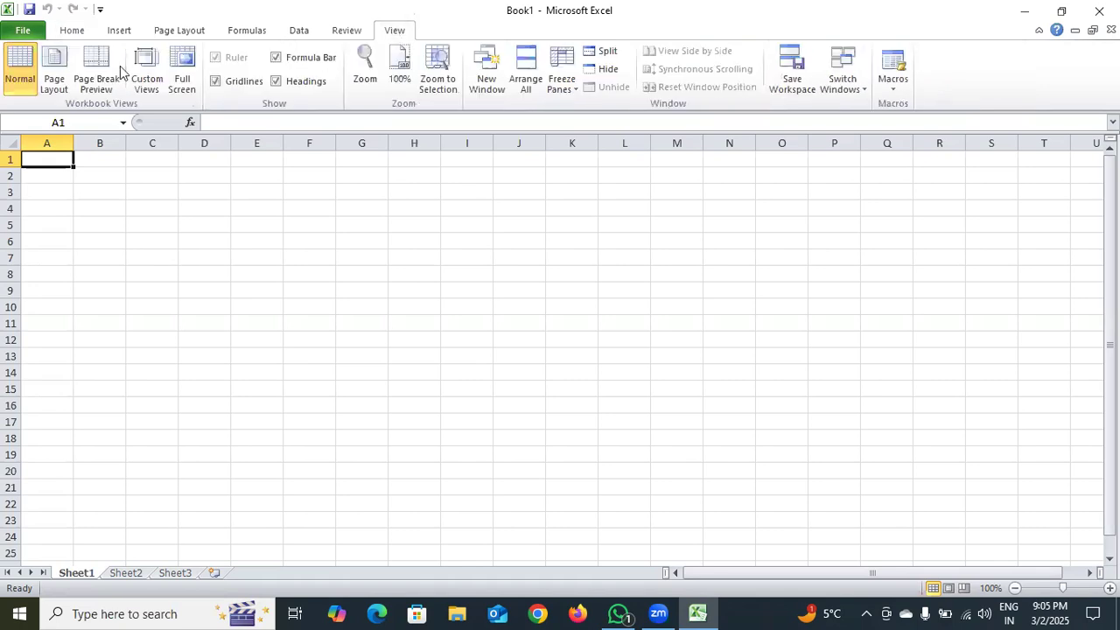
left_click(61, 73)
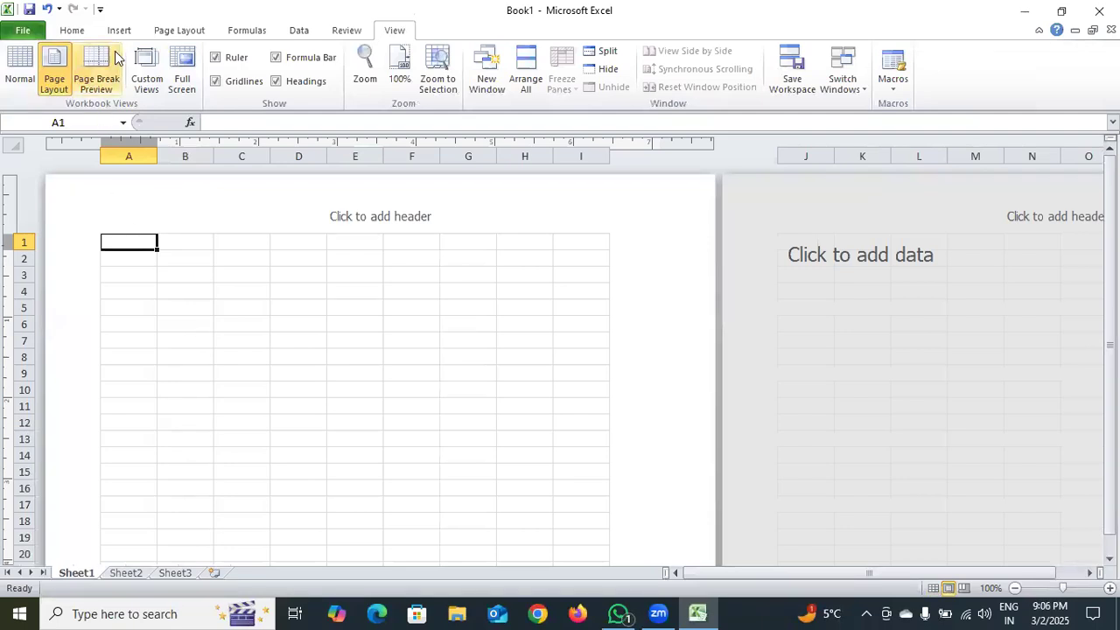
left_click(166, 30)
left_click(130, 86)
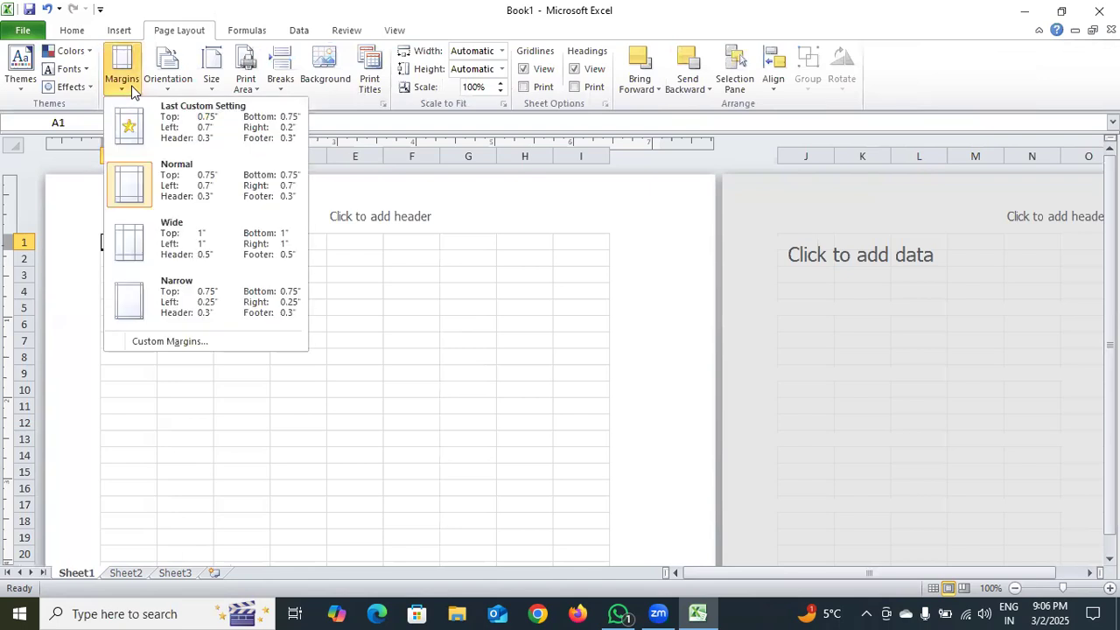
left_click(213, 290)
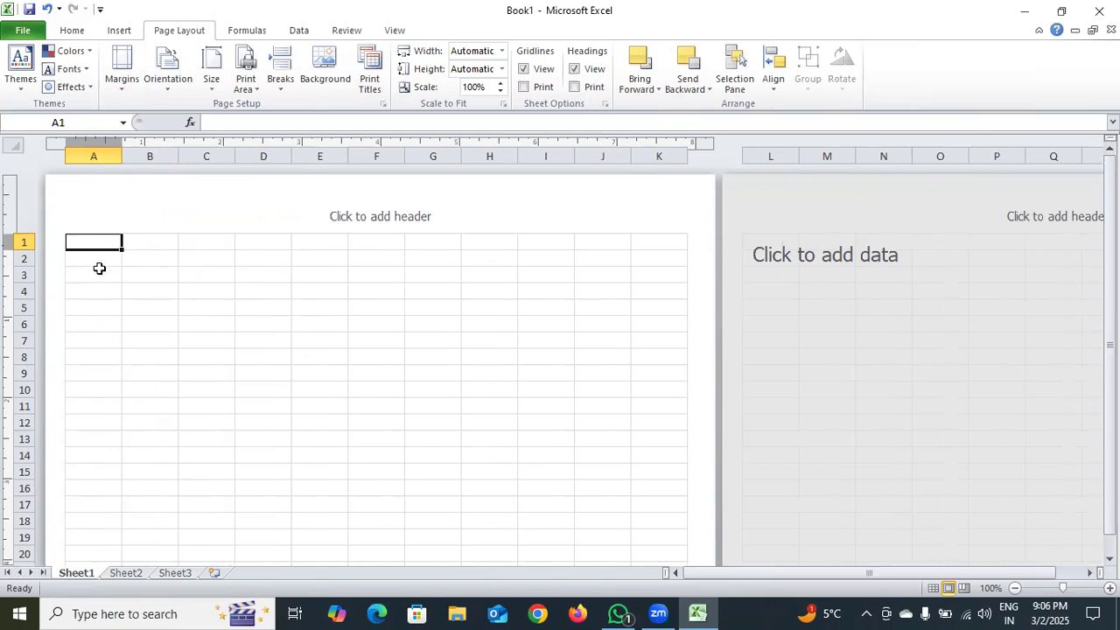
Enter the column heading S. NO in cell A5
double_click(101, 306)
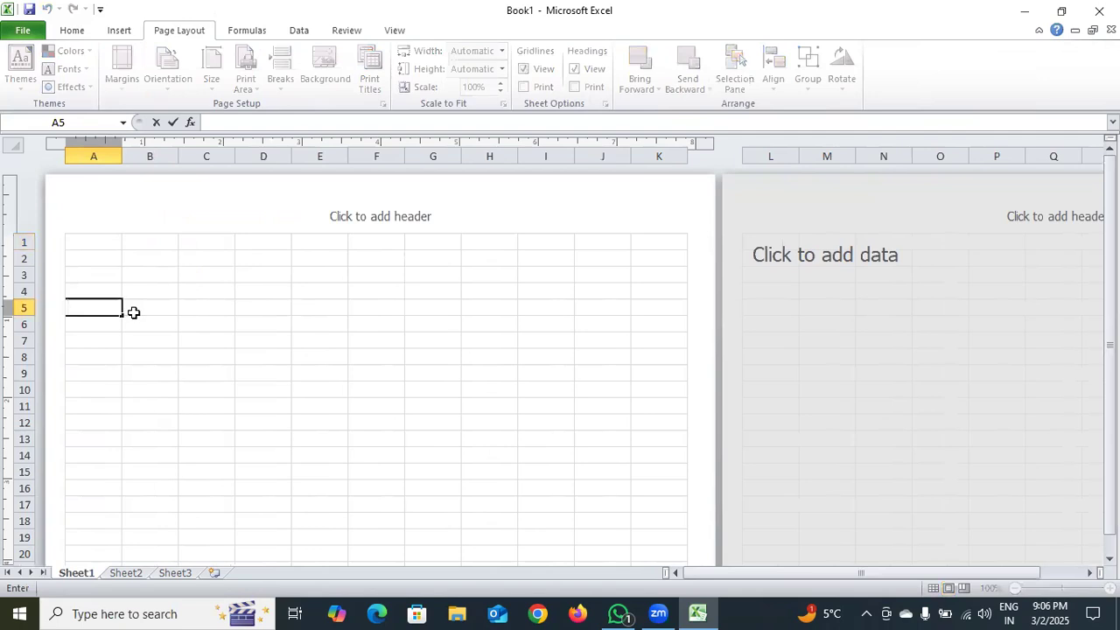
type("S. NO")
Enter the heading INVOICE NUMBER in cell B5 and widen column B to fit it
left_click(155, 311)
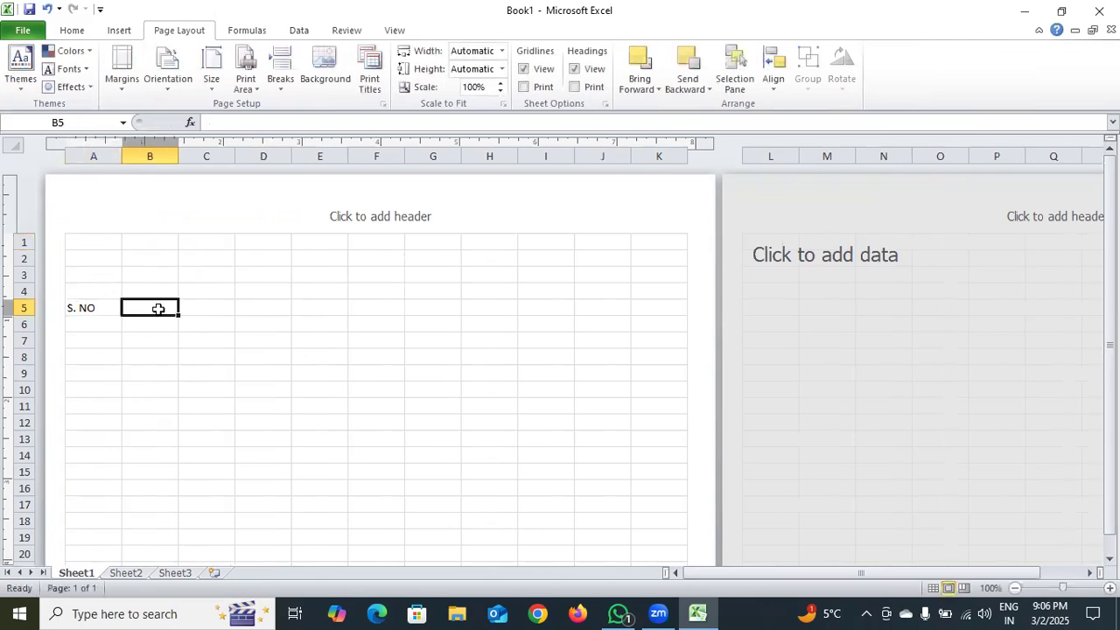
double_click(160, 308)
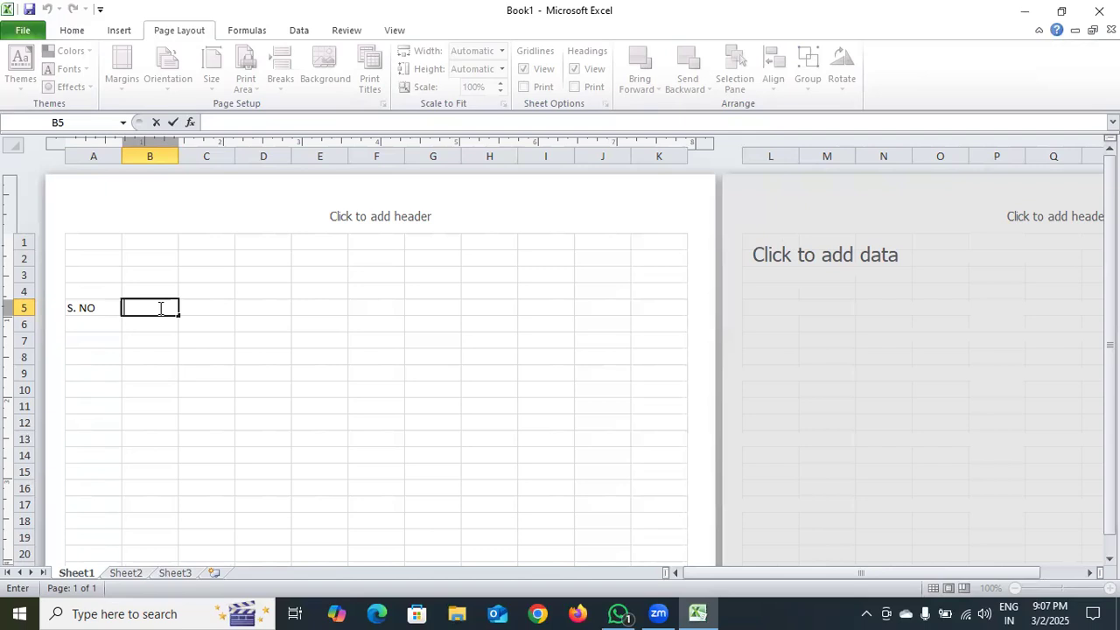
type("INVOICE NA")
key("BackSpace")
type("UMV")
key("BackSpace")
type("BER")
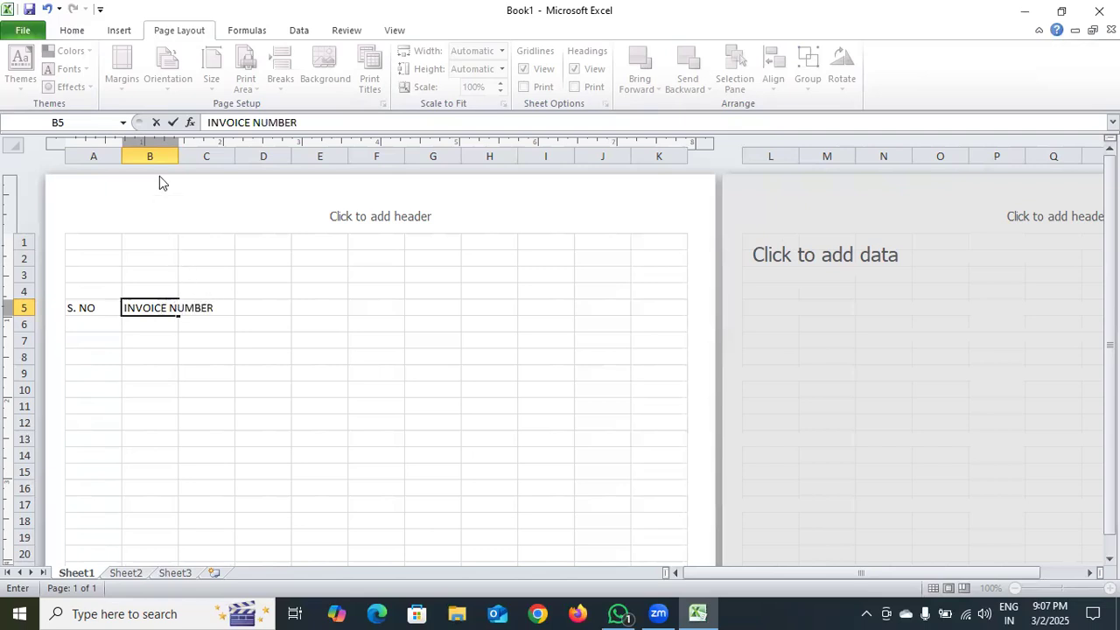
left_click(179, 156)
left_click_drag(179, 156, 223, 178)
Enter the heading RATE in cell C5 and narrow column C to suit the short text
double_click(267, 309)
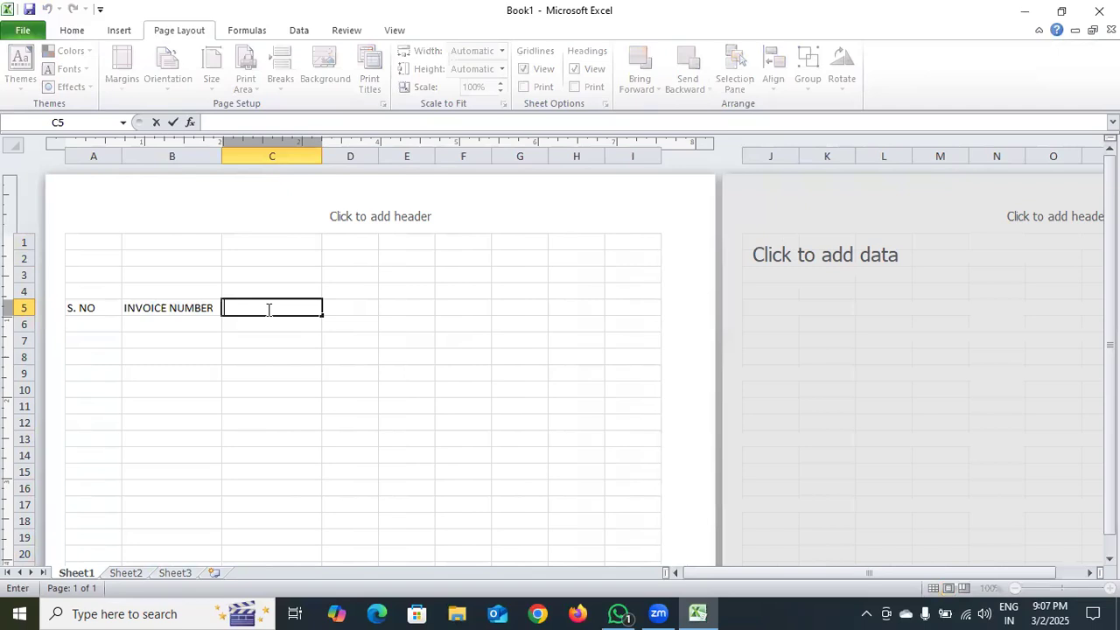
type("RATE")
left_click(323, 156)
left_click_drag(321, 156, 265, 195)
Enter the heading QUANTITY in cell D5 and widen column D slightly
double_click(288, 310)
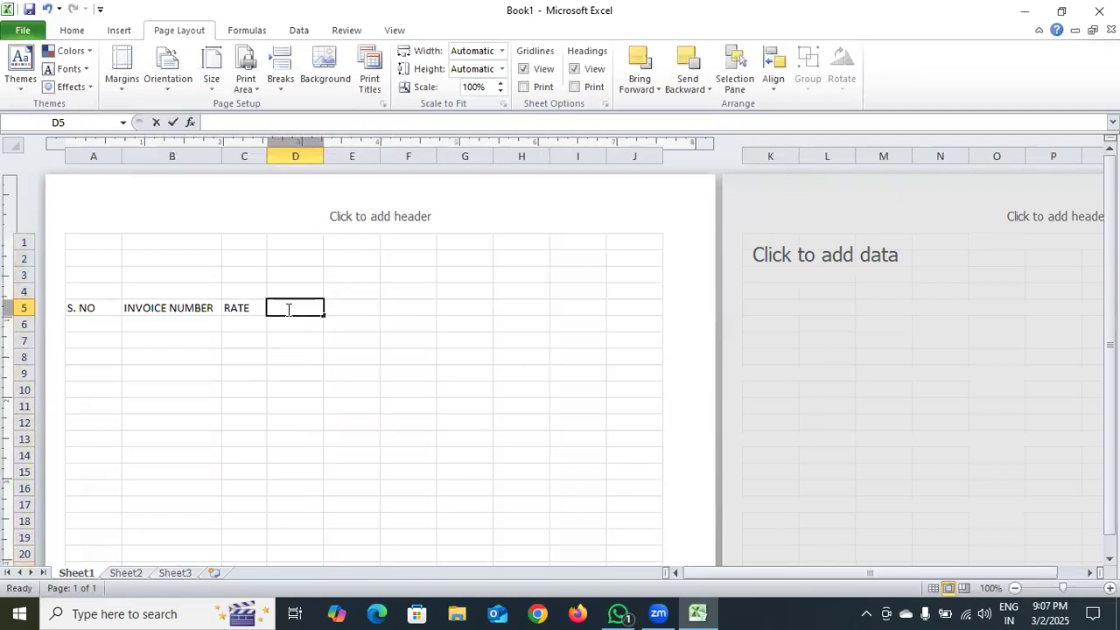
type("QU")
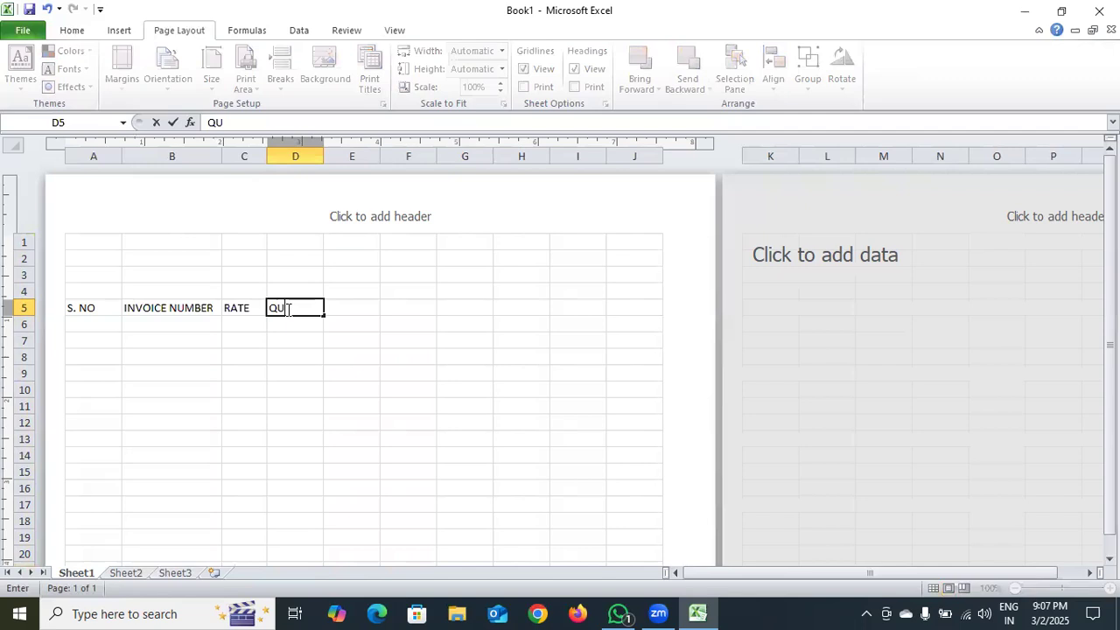
type("ANTITY")
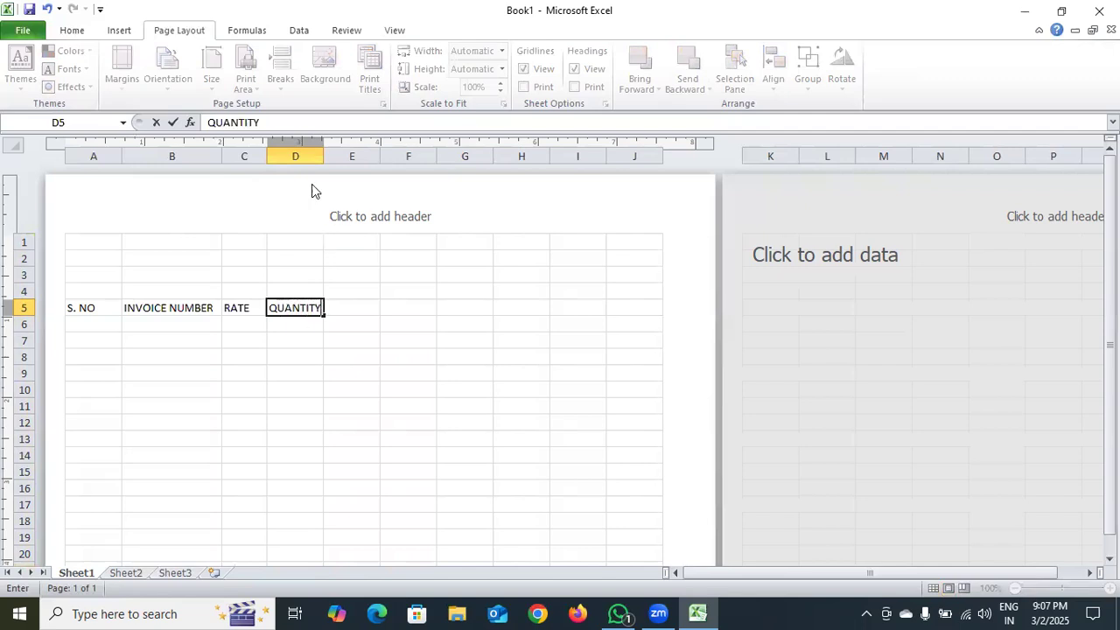
left_click_drag(324, 155, 328, 161)
Enter the headings AMOUNT in cell E5 and GSTIN in cell F5
left_click(360, 292)
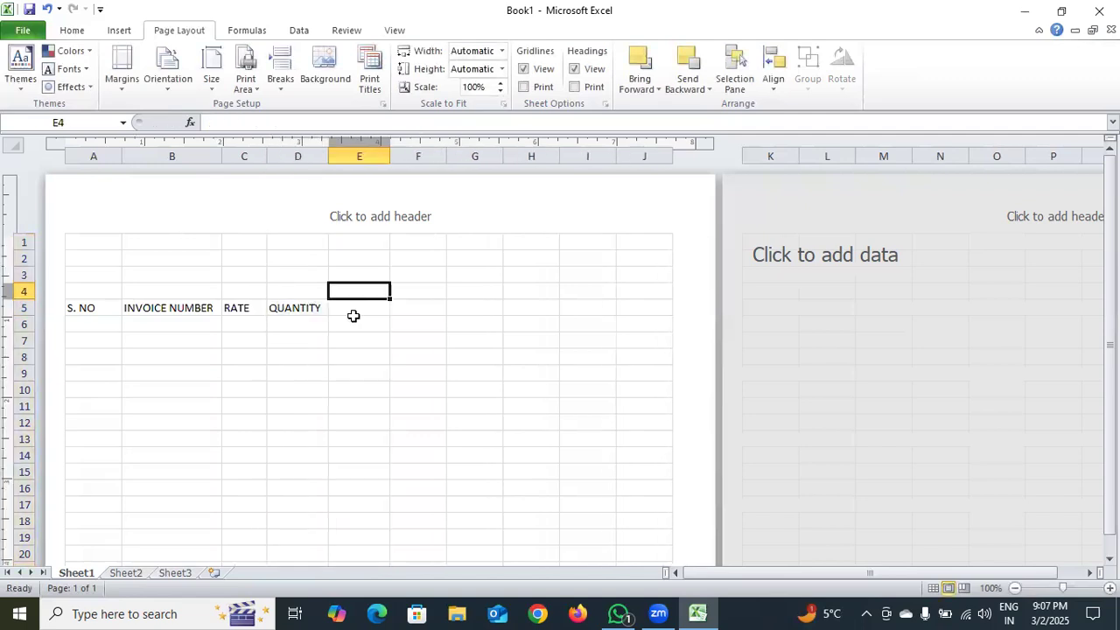
left_click(355, 308)
double_click(357, 310)
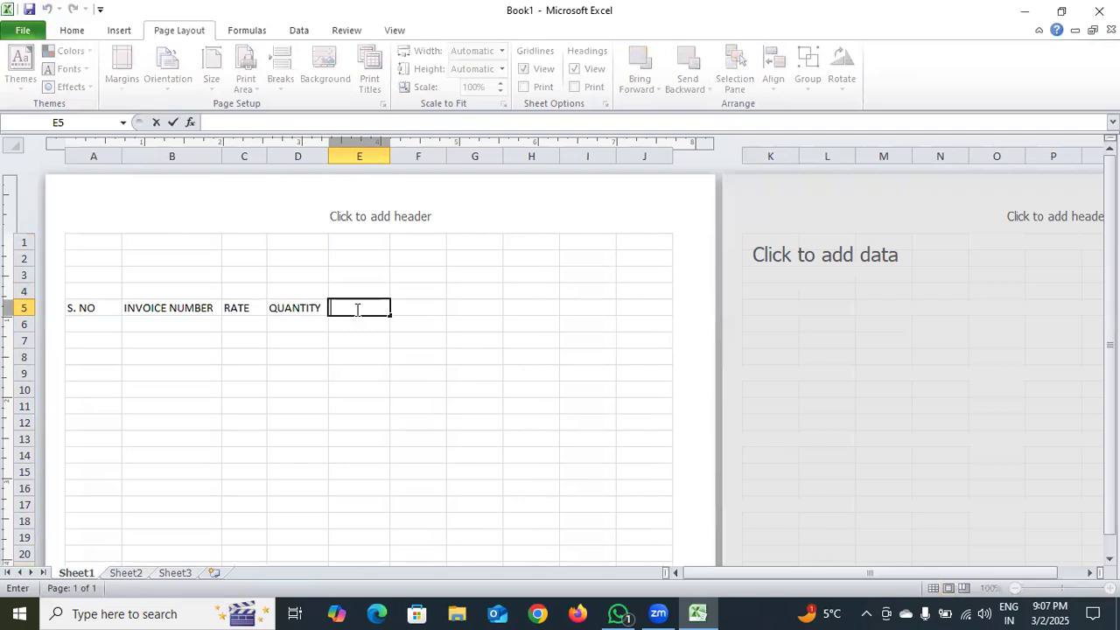
type("AMOUNT")
double_click(409, 309)
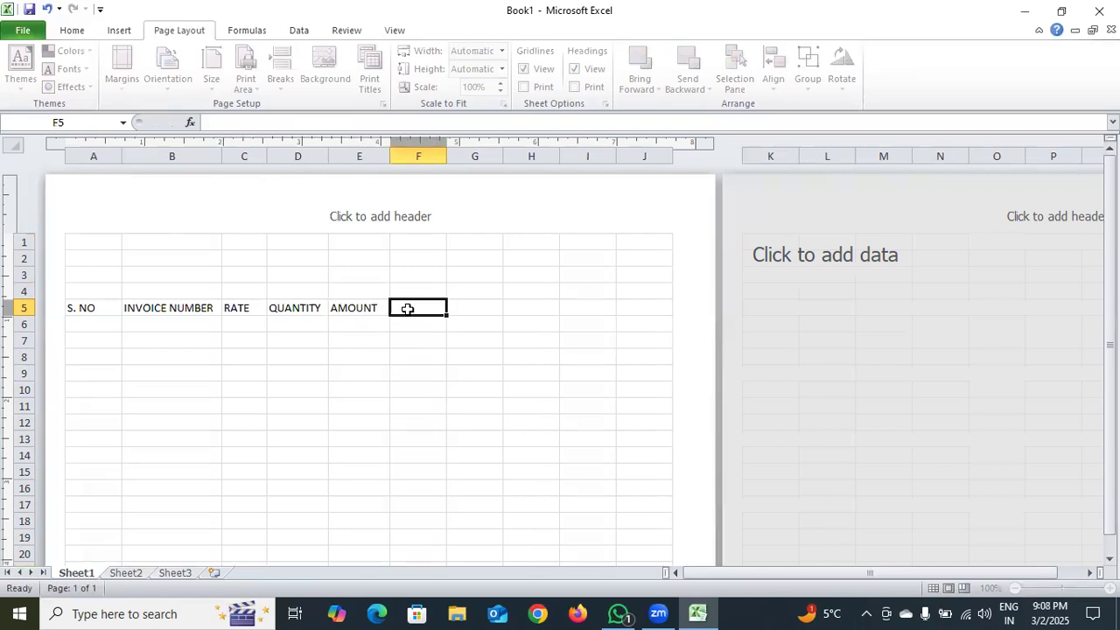
type("GSTIN")
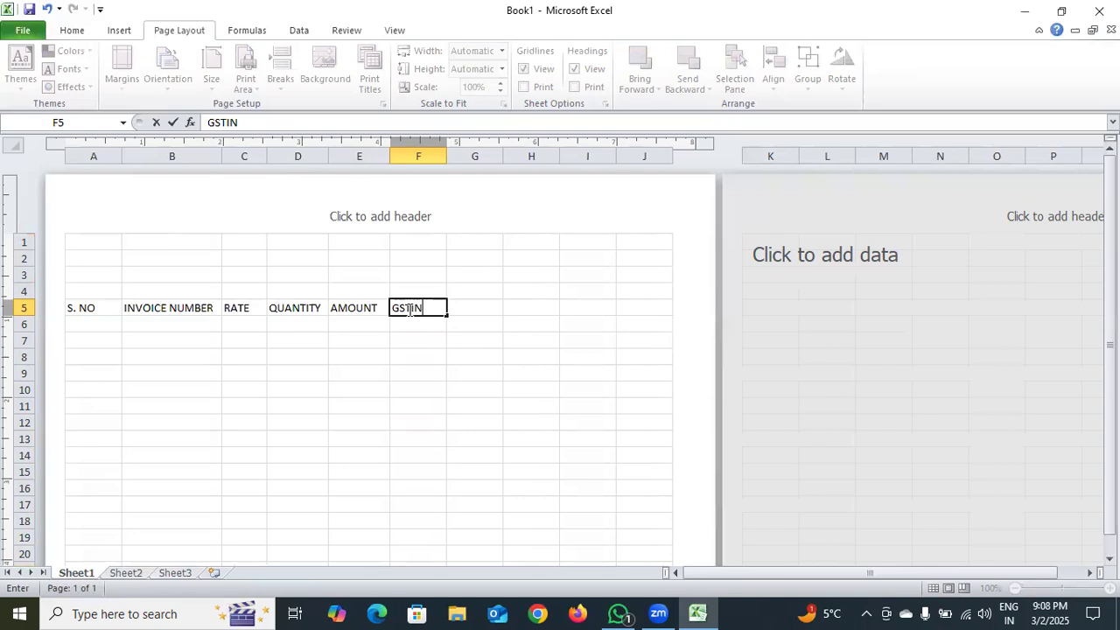
Enter the heading SGST in cell G5
double_click(470, 309)
type("STS")
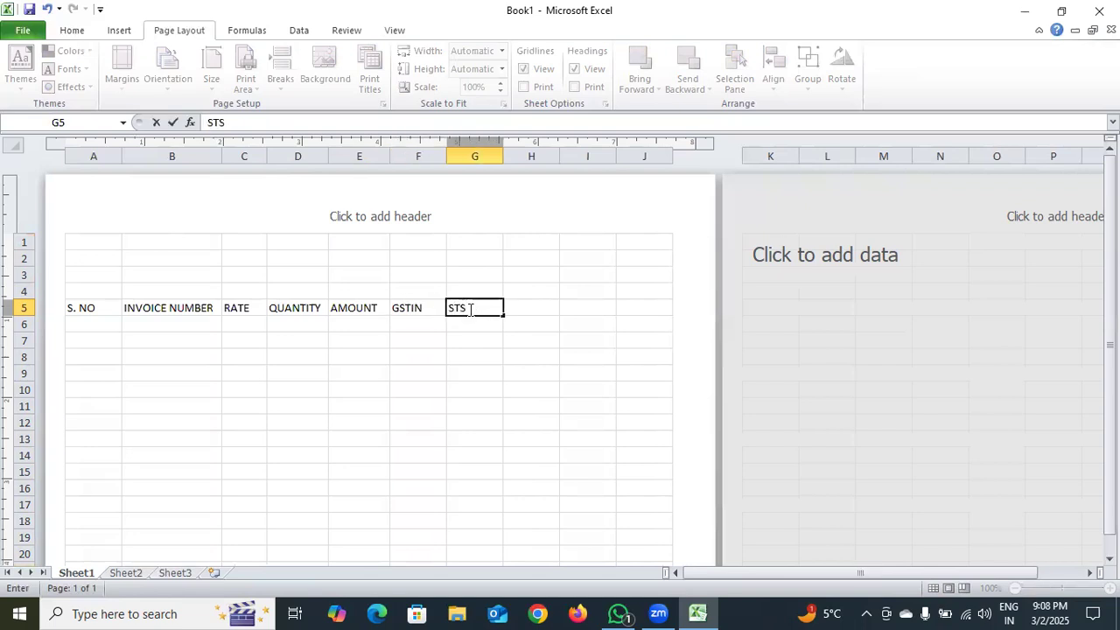
key("BackSpace")
key("BackSpace")
type("GST")
Enter the heading TOTAL AMOUNT in cell H5
double_click(540, 306)
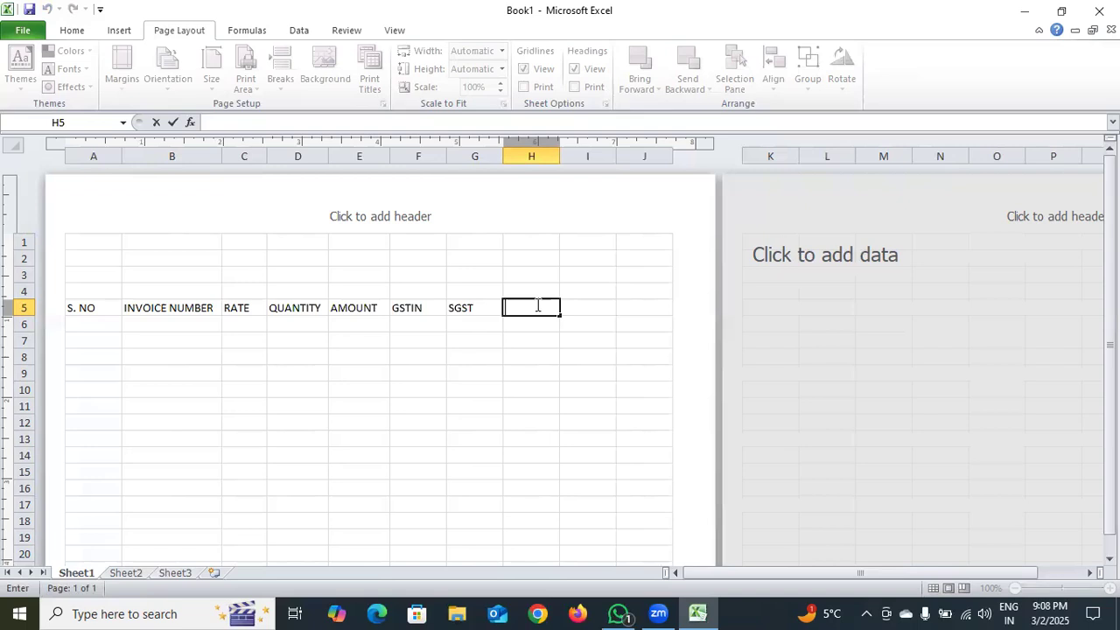
type("TOTAL AOMO")
key("BackSpace")
key("BackSpace")
key("BackSpace")
type("MOUNT")
Widen column H to fit the TOTAL AMOUNT heading, and widen columns B and C slightly
left_click_drag(560, 156, 587, 166)
left_click(631, 337)
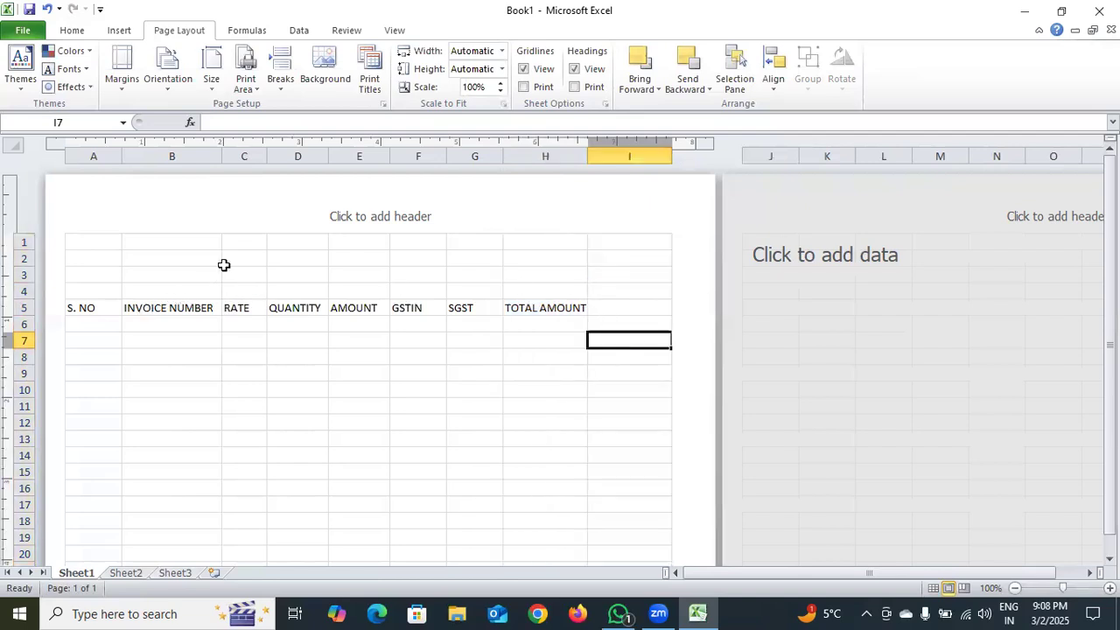
left_click_drag(223, 161, 287, 171)
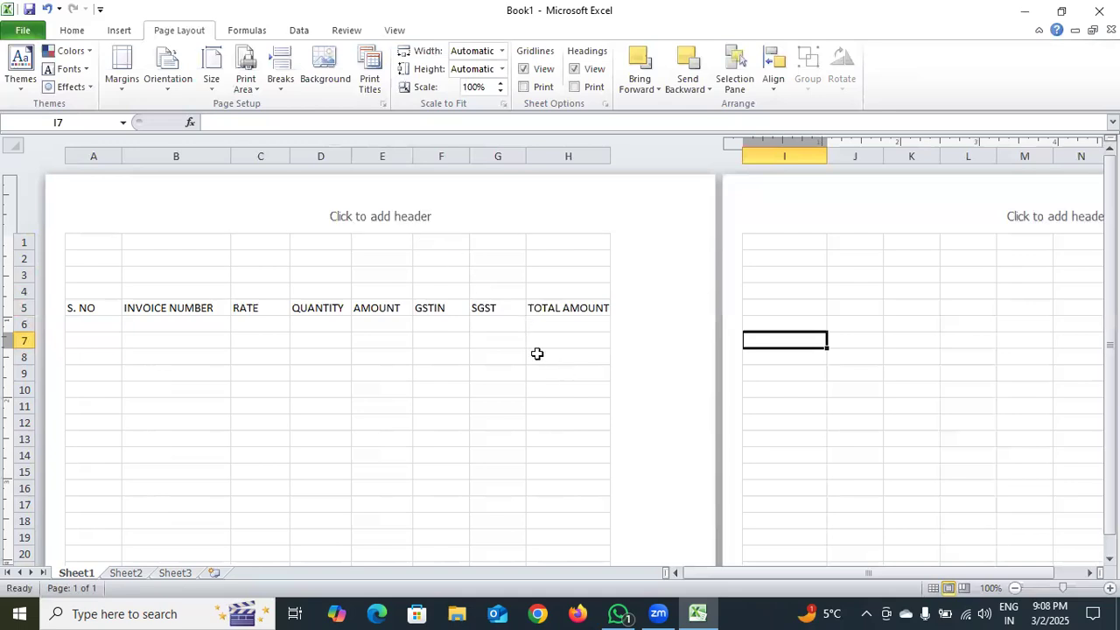
Merge and centre cells A1:H2 and enter the title MS LONE COMPUTER WORKS
left_click_drag(91, 250, 564, 253)
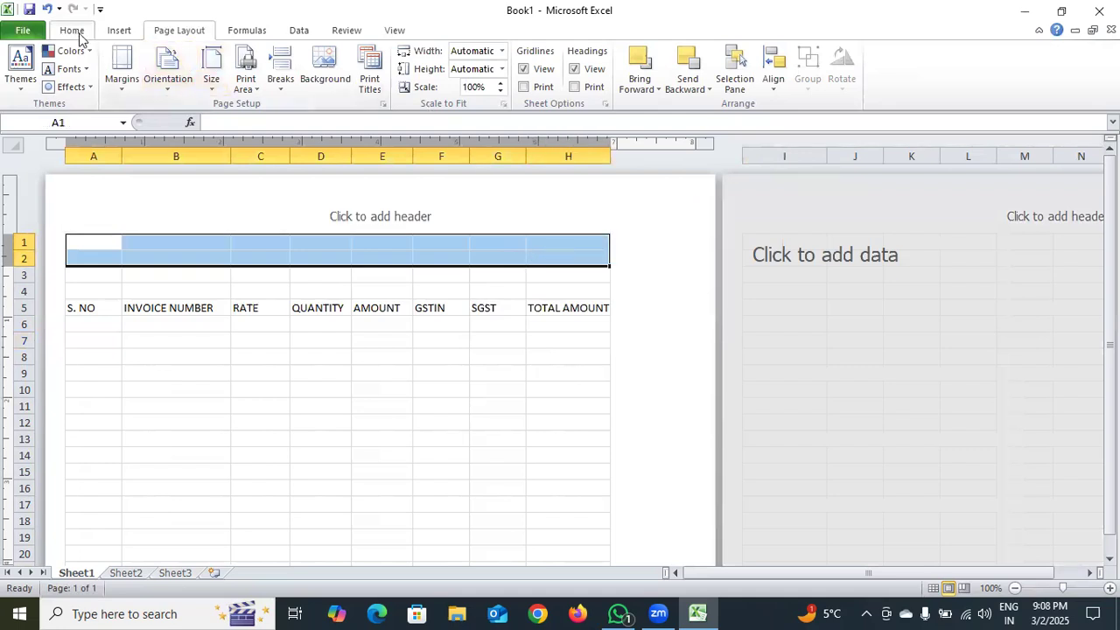
left_click(73, 30)
left_click(446, 80)
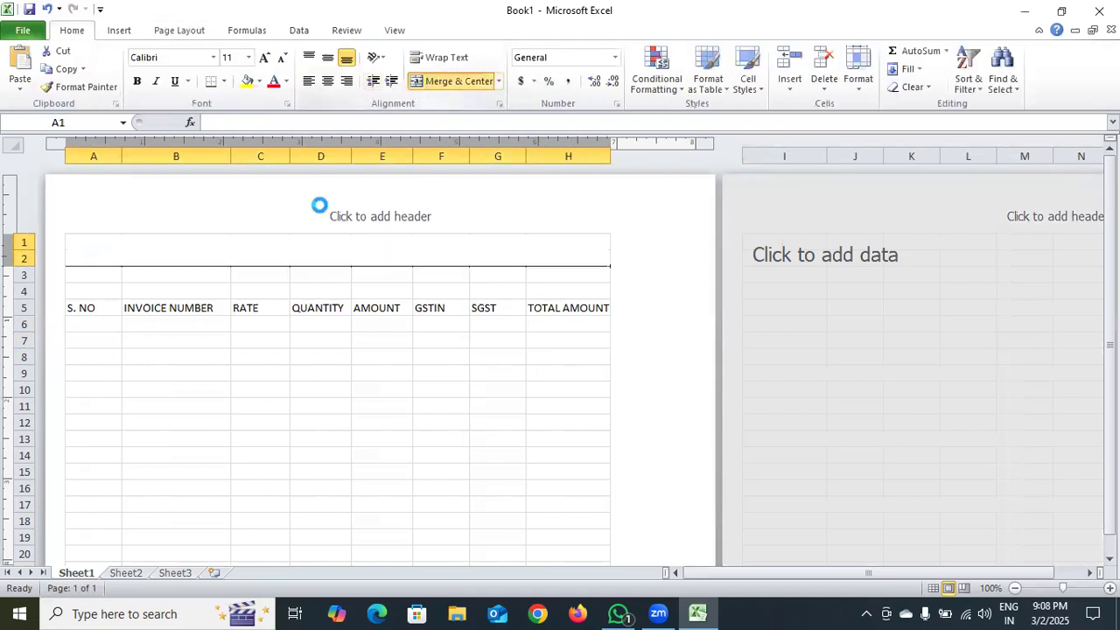
double_click(307, 254)
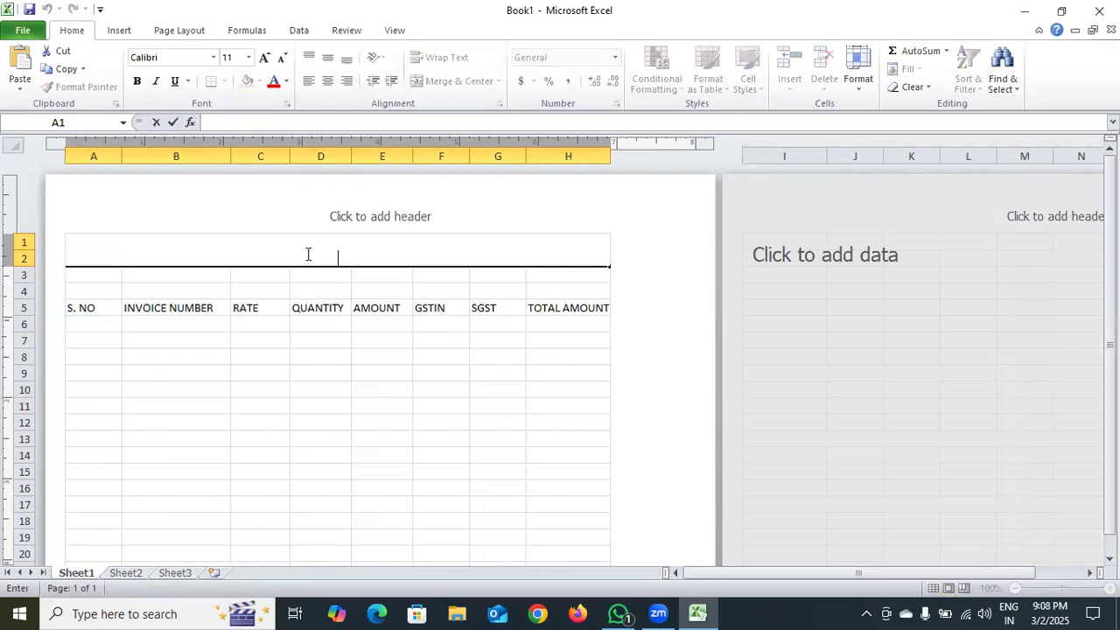
type("MS LONE CO")
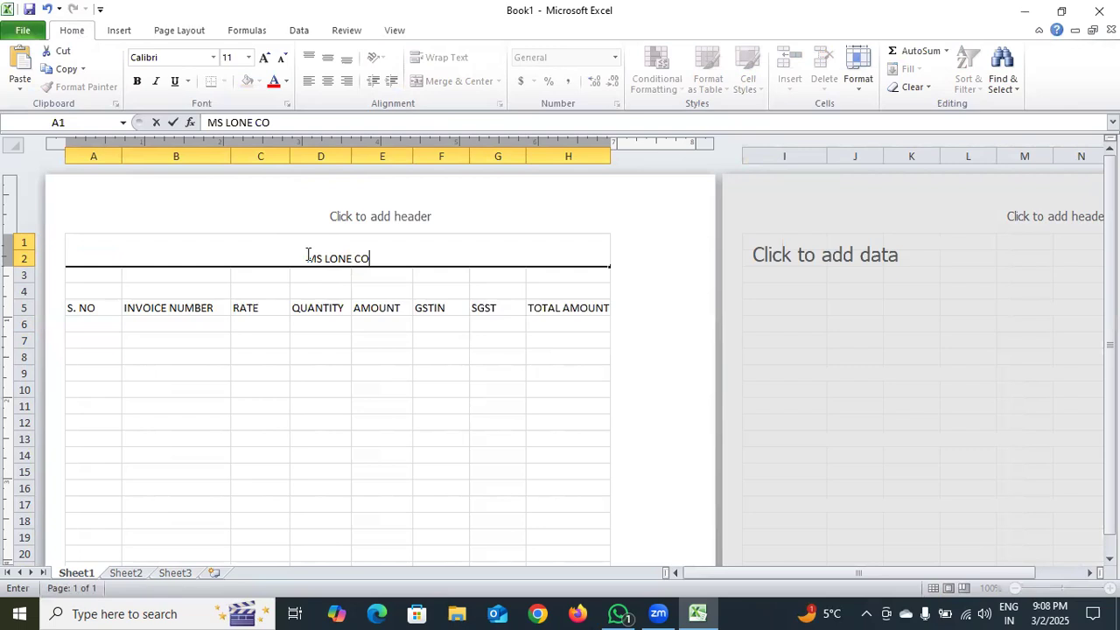
type("MPUTER ")
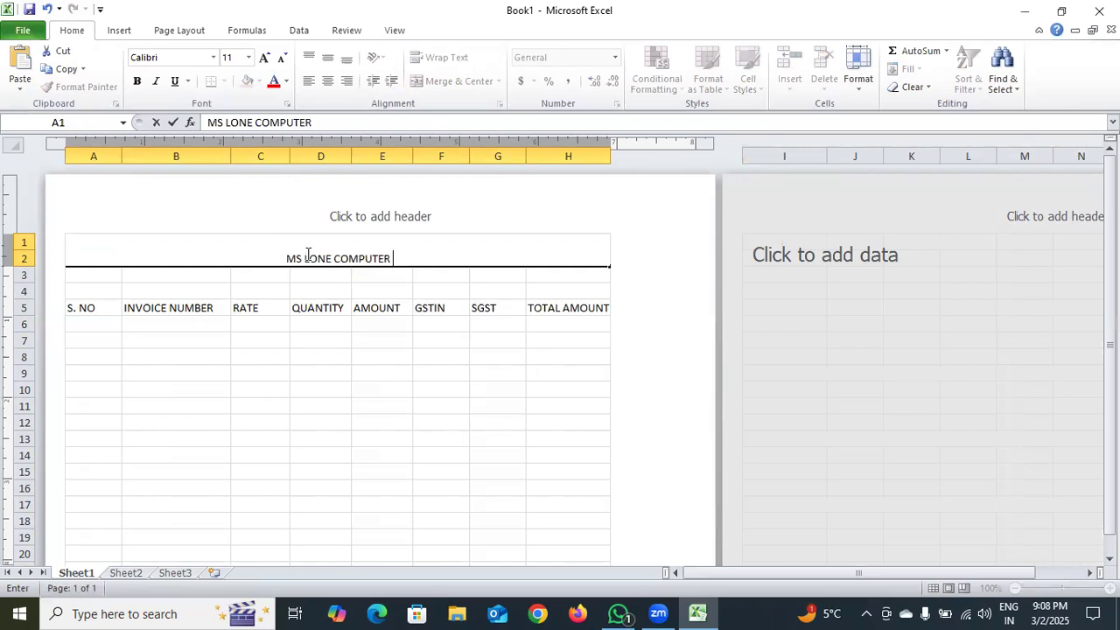
type("WORKS")
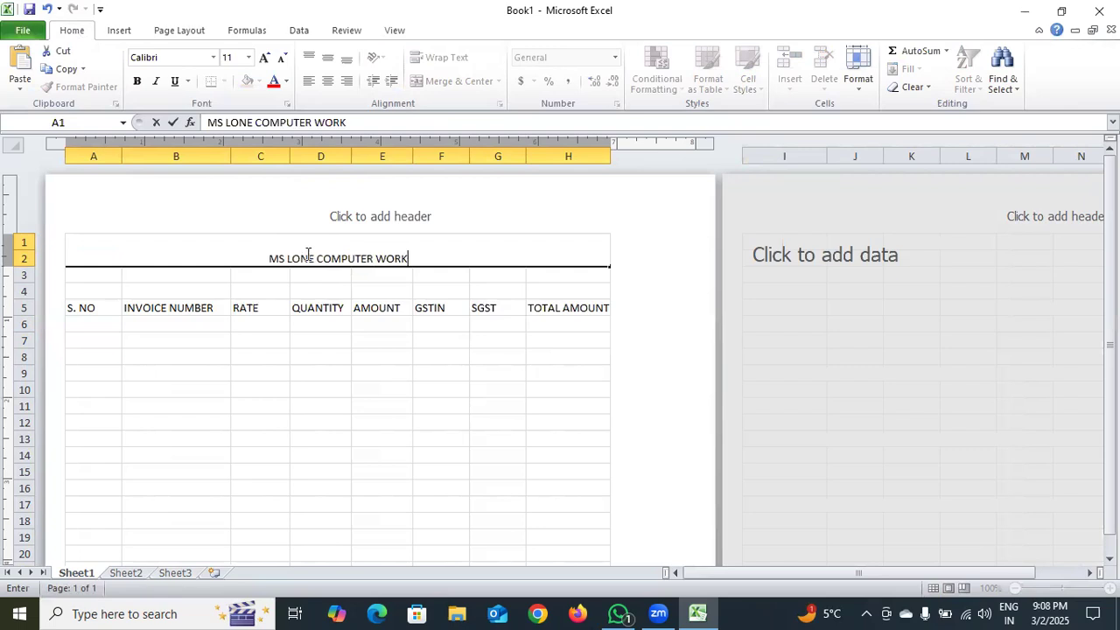
Merge and centre cells A3:H3 directly beneath the title
left_click(300, 275)
left_click_drag(110, 275, 533, 275)
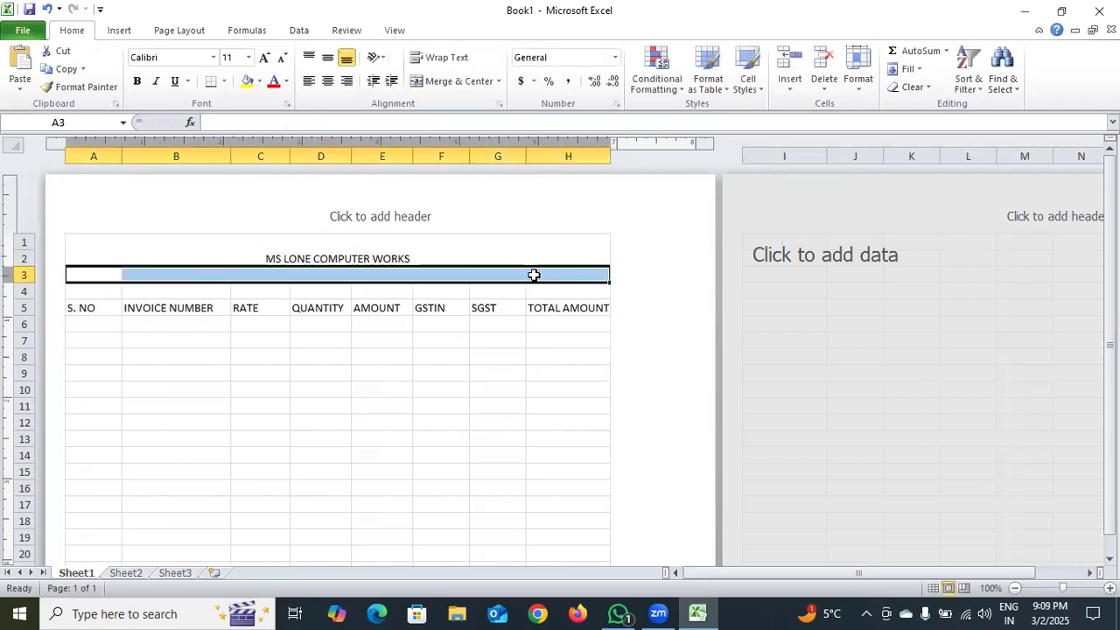
left_click(498, 82)
left_click(481, 99)
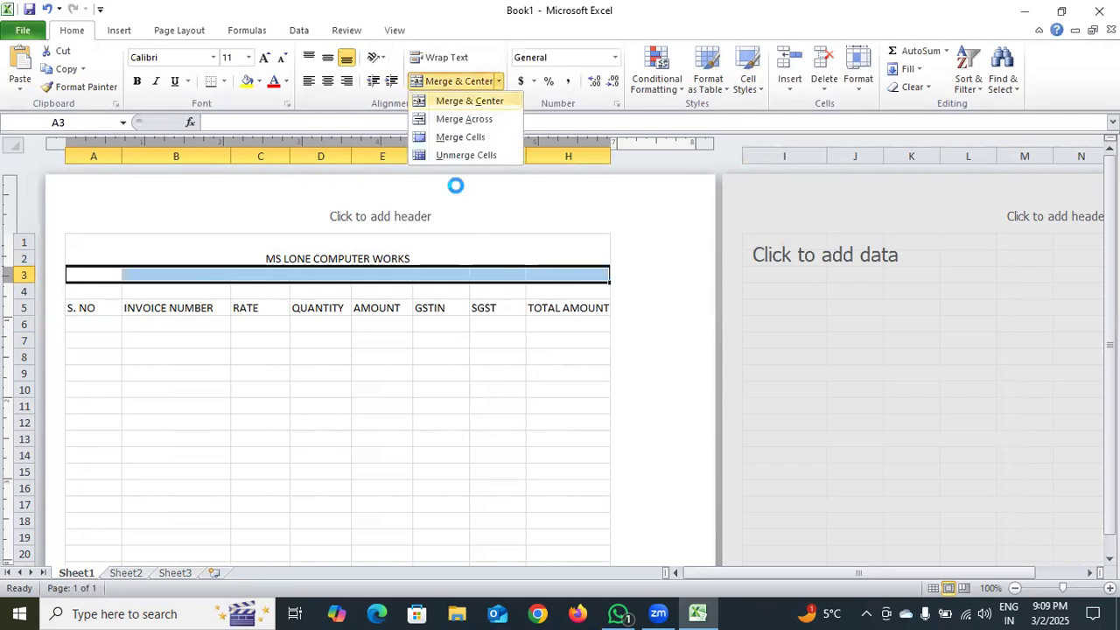
Enter the business's address line in the merged row 3 beneath the title
double_click(400, 275)
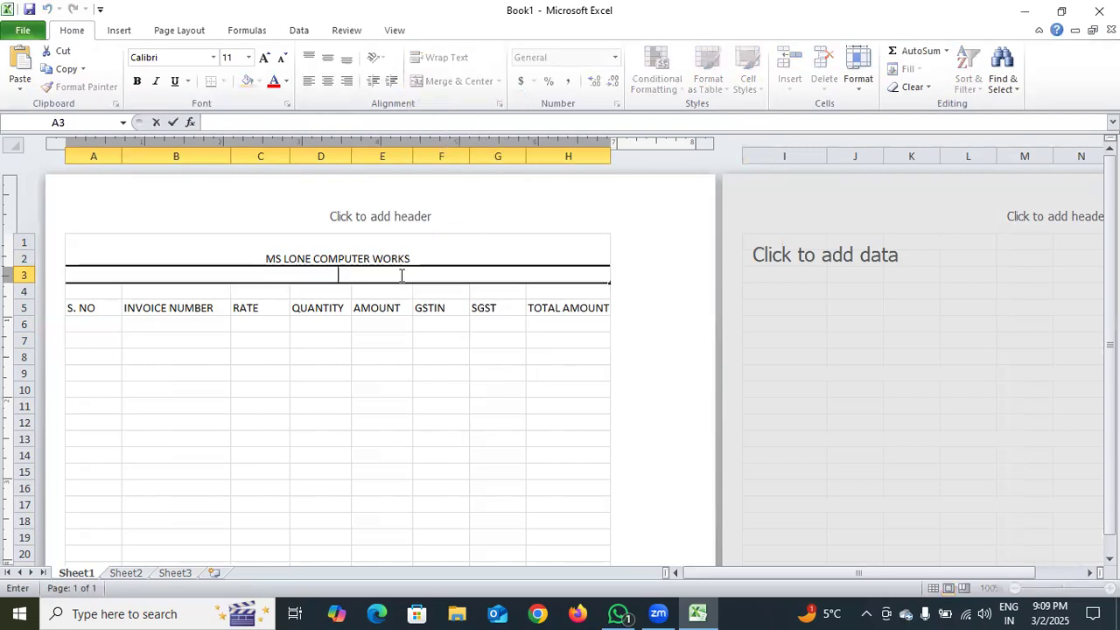
type("NEAR ")
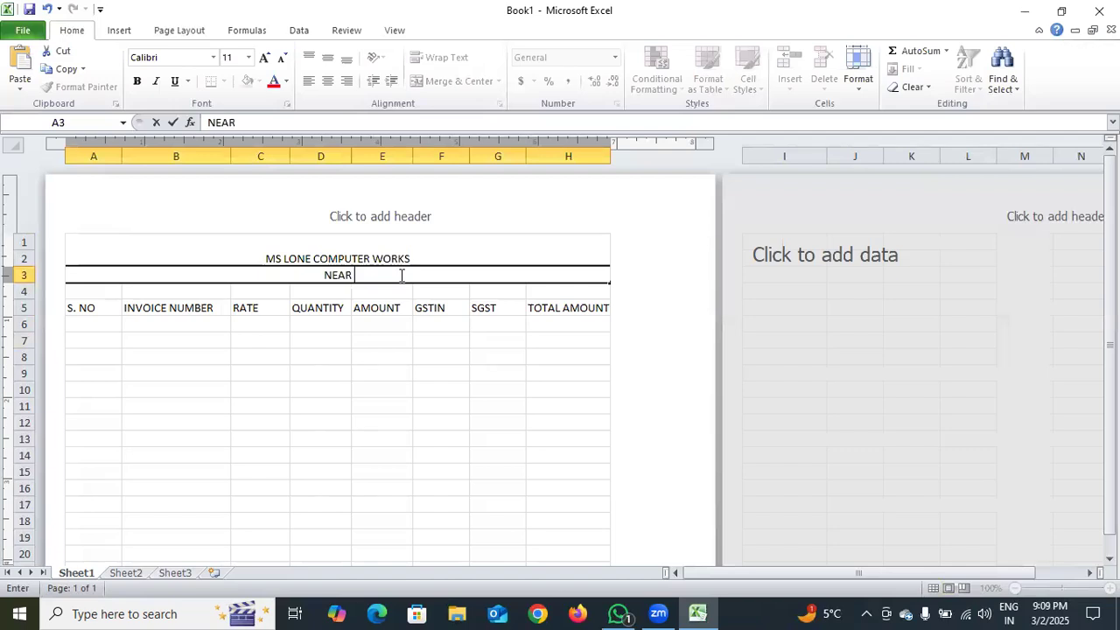
type("JAMM")
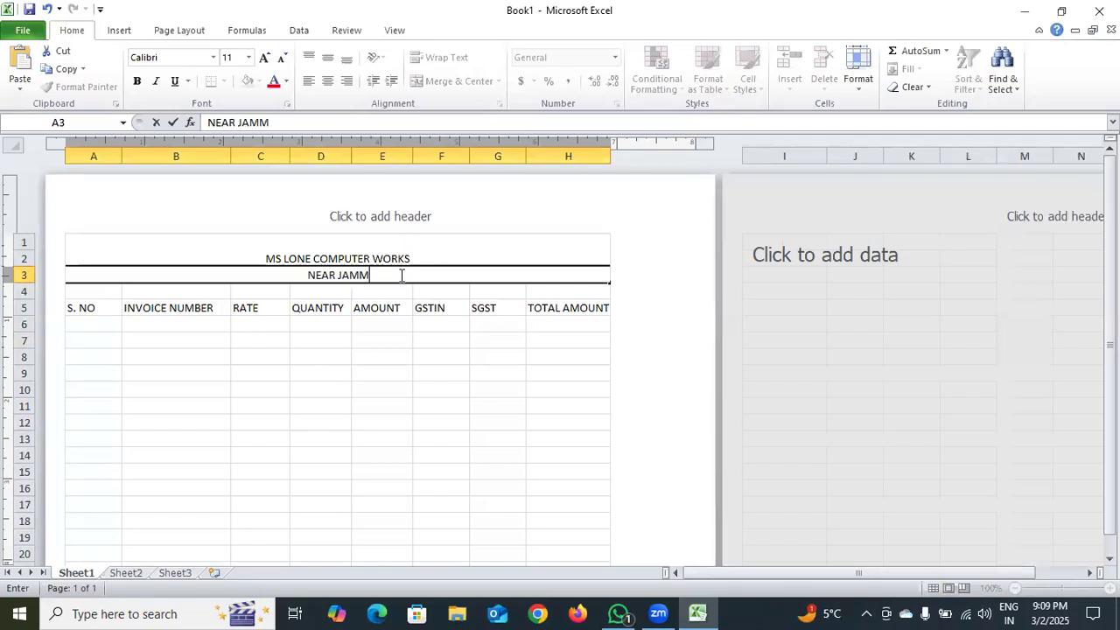
type("U AND KA")
type("SHMIR BA")
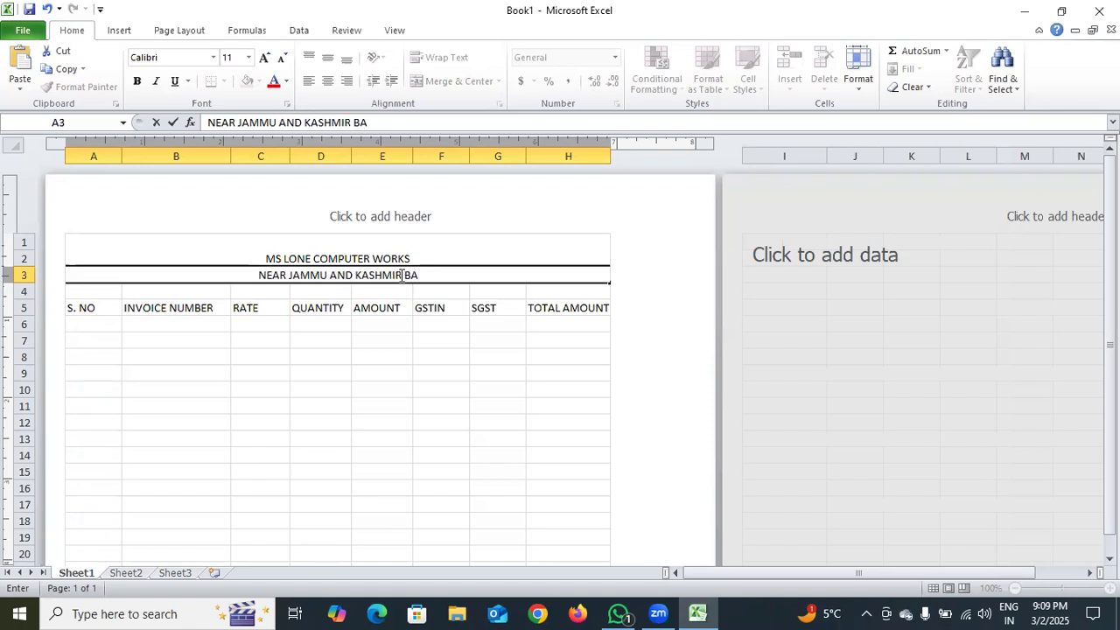
key("BackSpace")
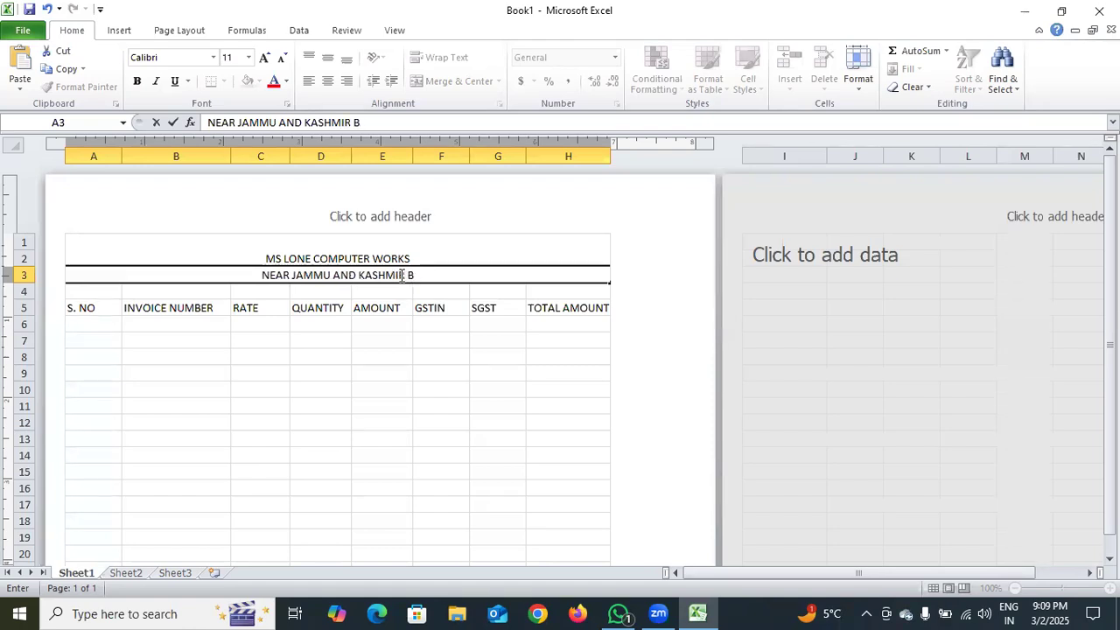
type("ANK ASSAR")
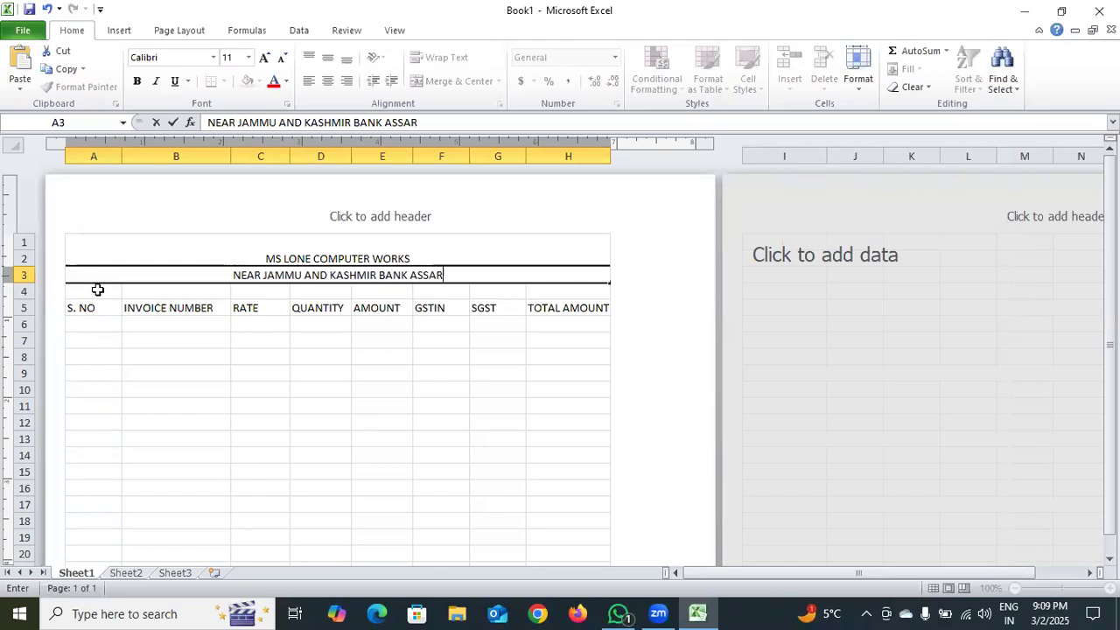
Merge and centre cells A4:H4 and enter the heading BILL ENTRY
left_click_drag(98, 291, 560, 292)
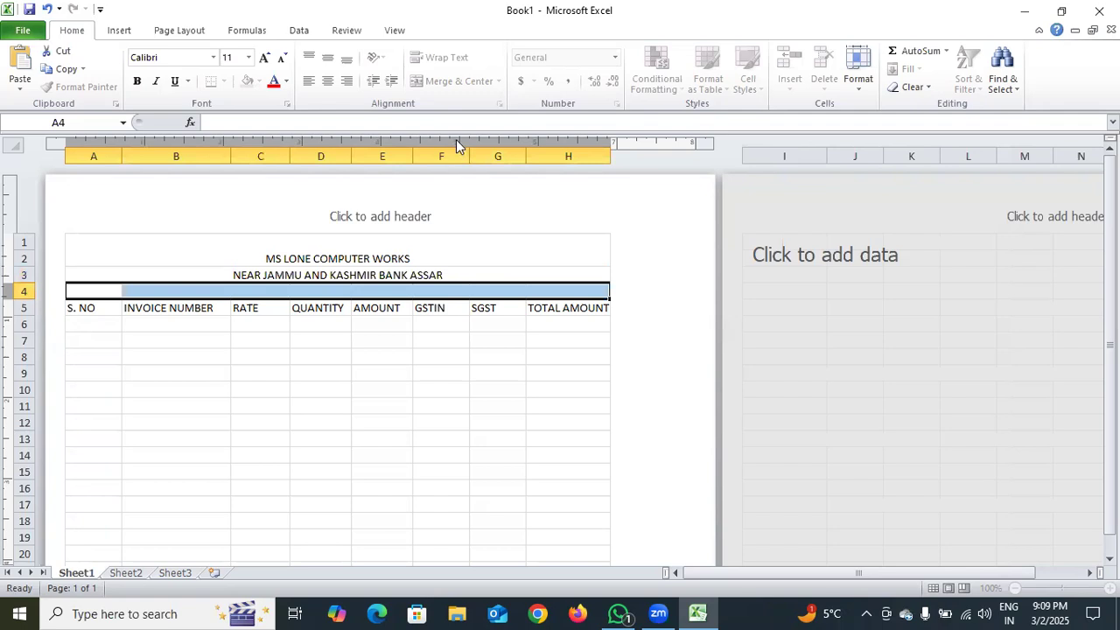
left_click(479, 82)
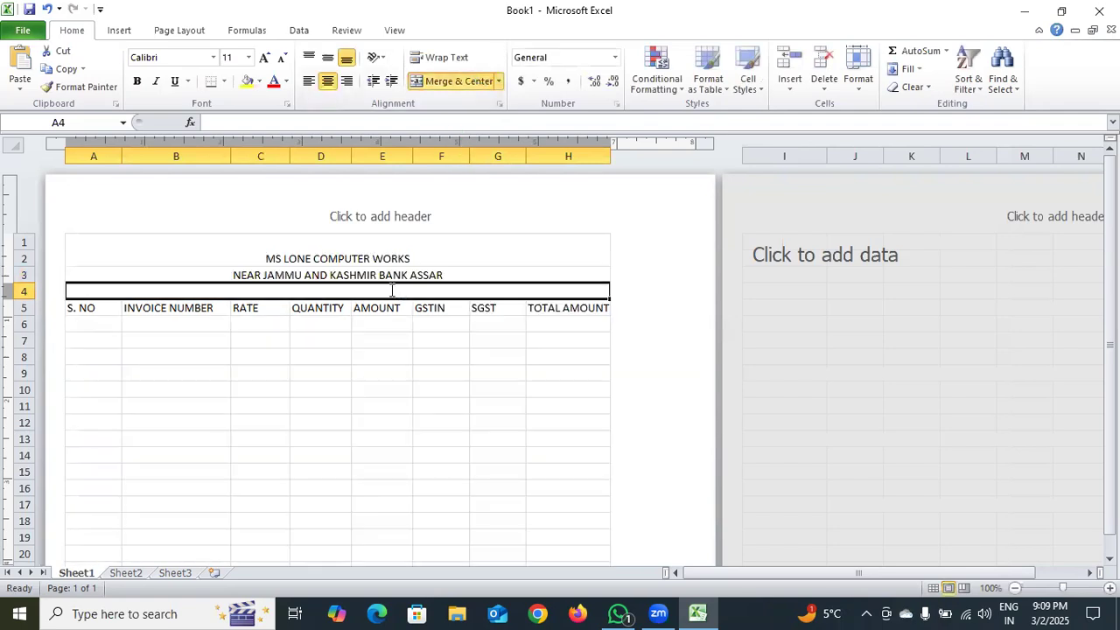
double_click(392, 291)
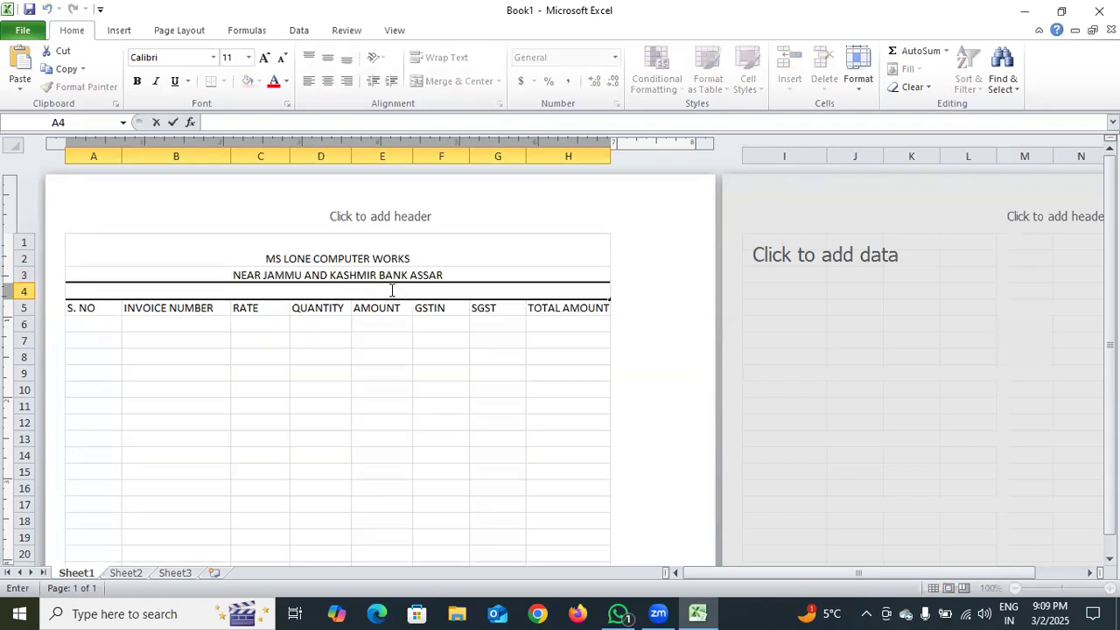
type("BILL ENTRY")
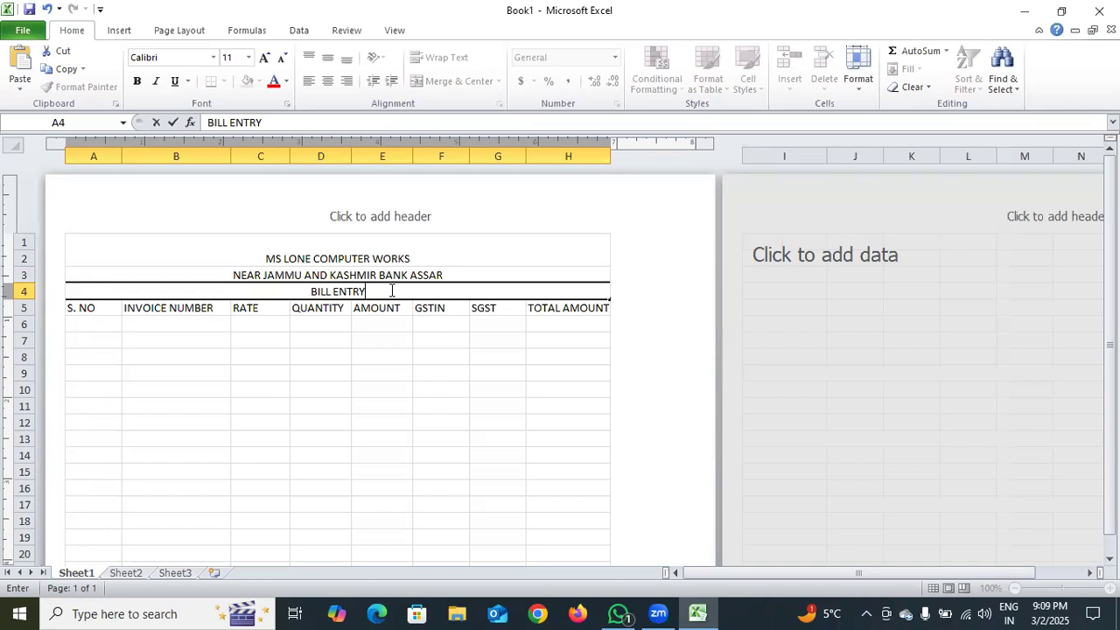
Middle-align the title, the address line and the BILL ENTRY heading vertically within their merged cells
left_click(328, 251)
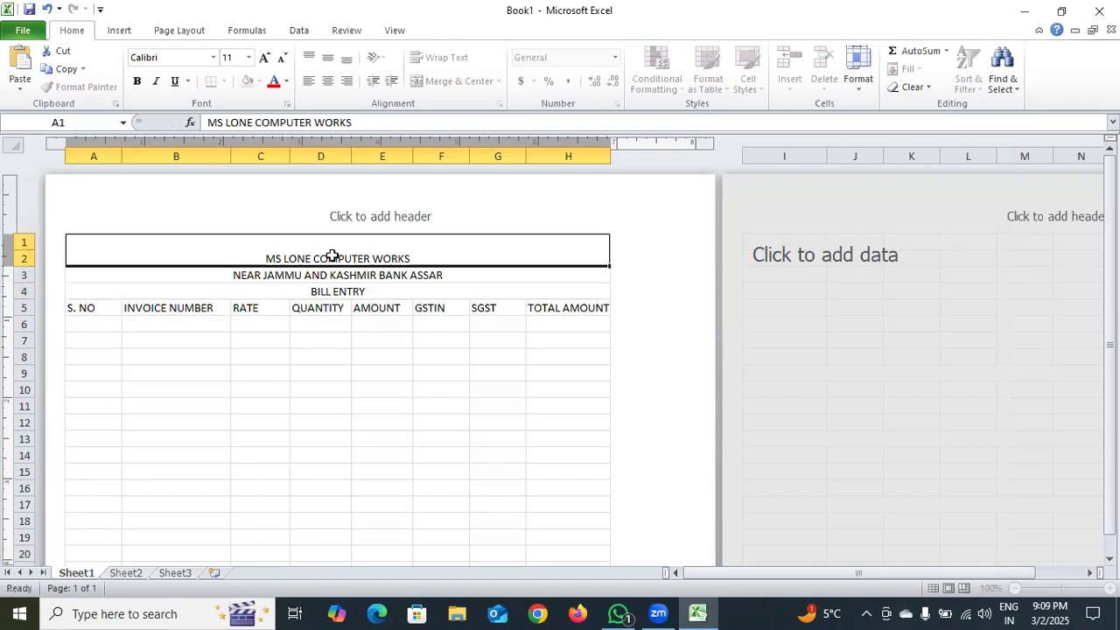
left_click(326, 59)
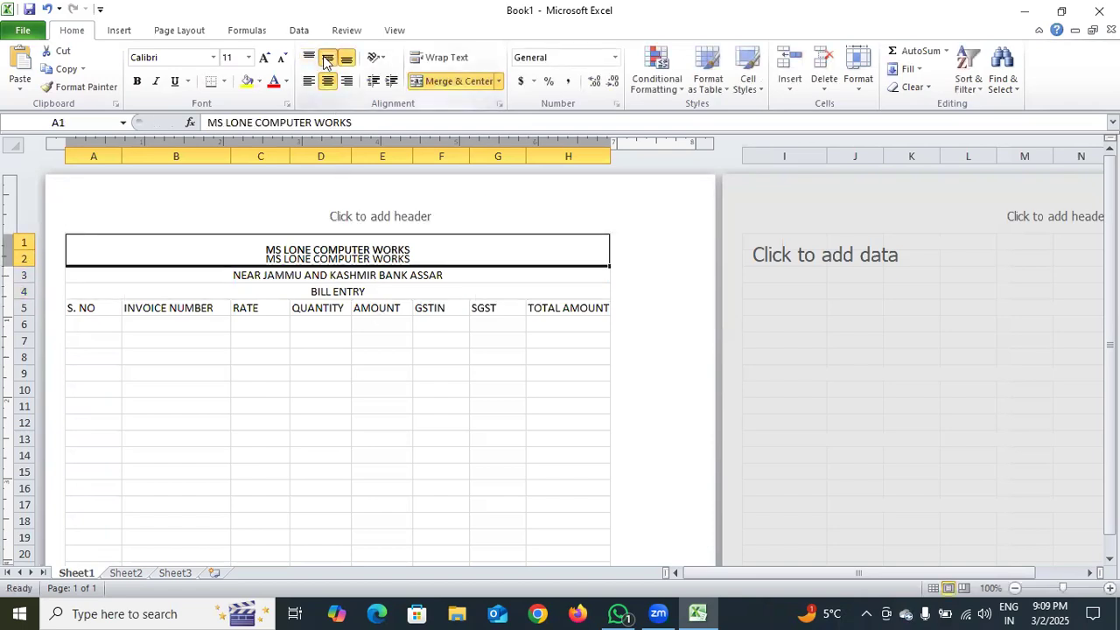
left_click(332, 274)
left_click(328, 58)
left_click(351, 289)
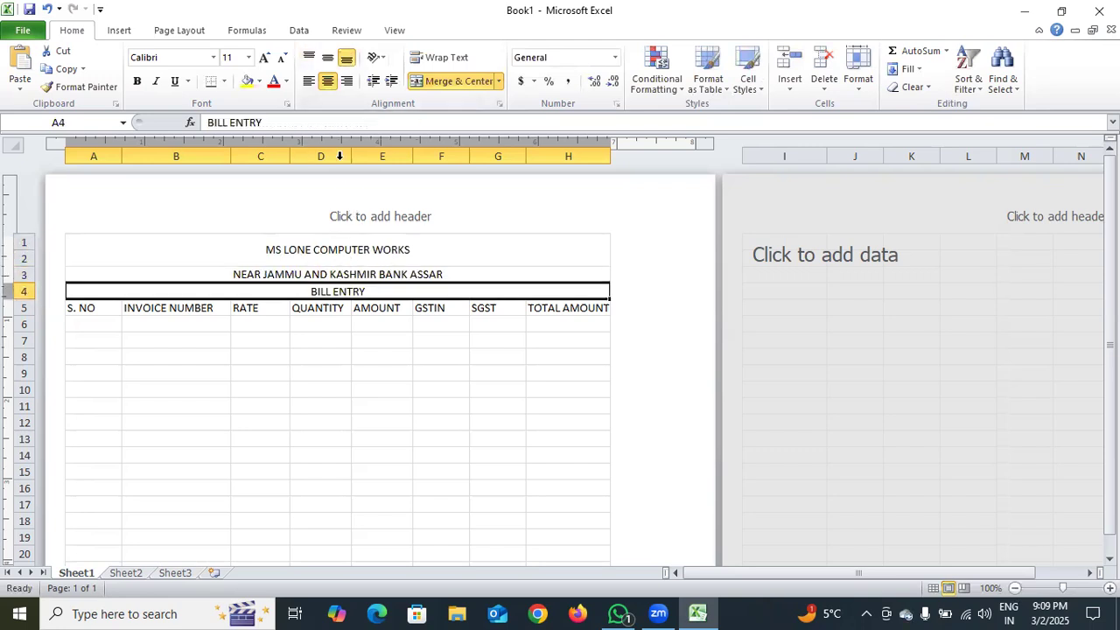
left_click(329, 57)
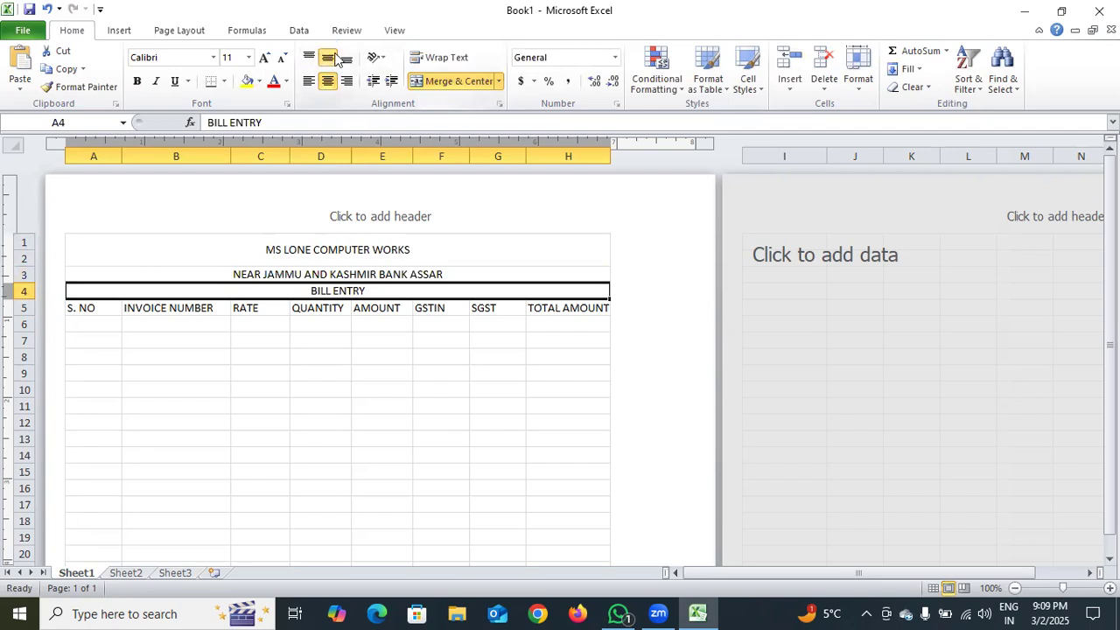
Fill the title with light olive green, the address line with light purple and the BILL ENTRY row with light aqua
left_click(382, 258)
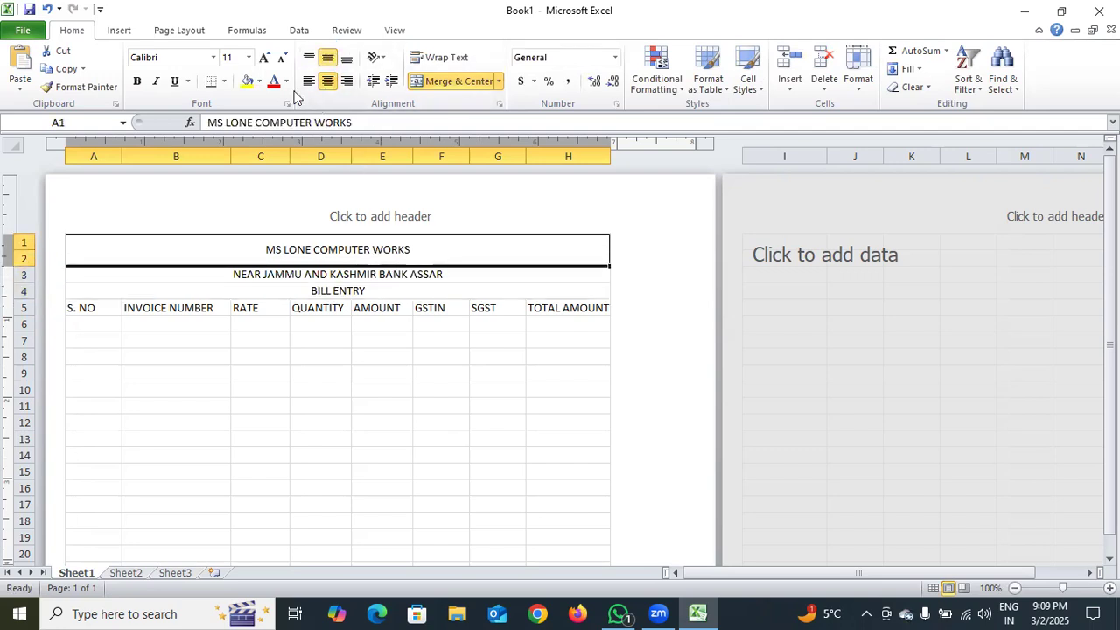
left_click(260, 81)
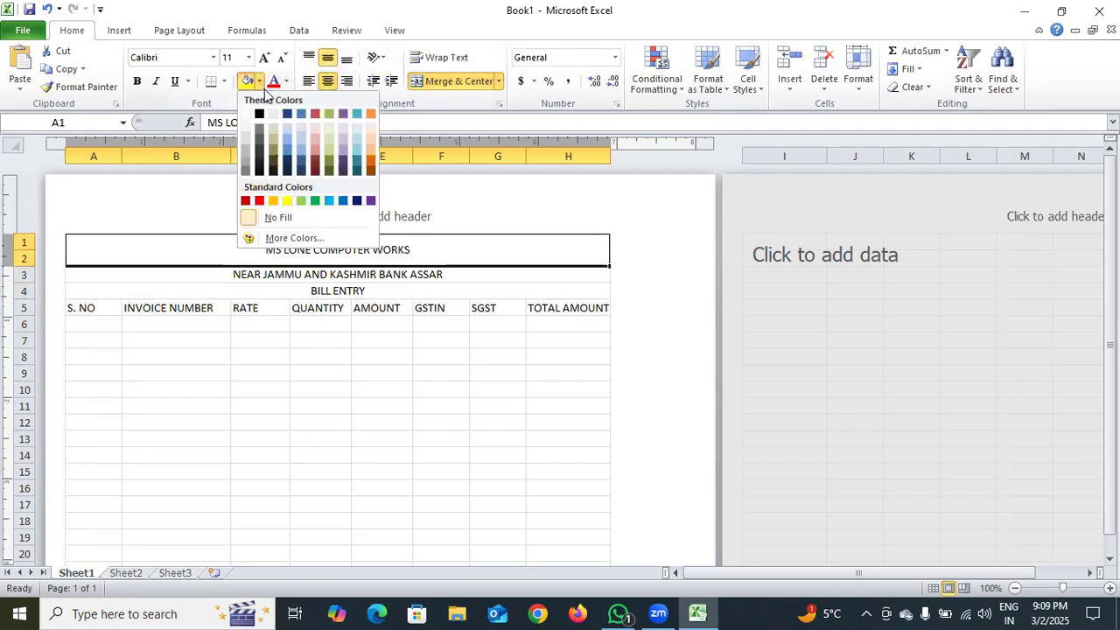
left_click(328, 153)
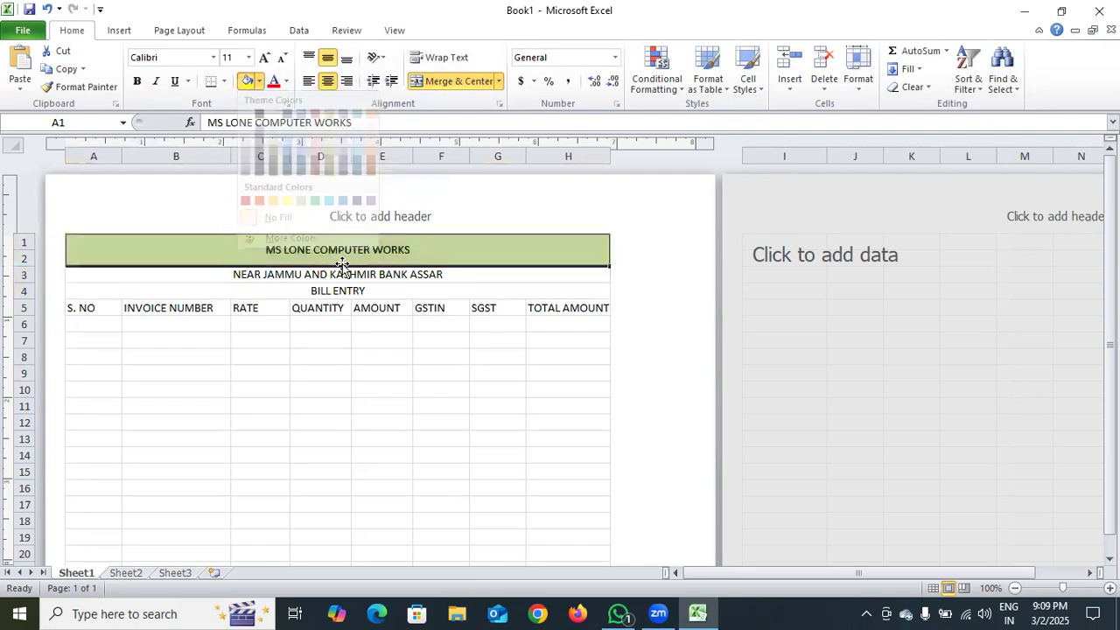
left_click(342, 274)
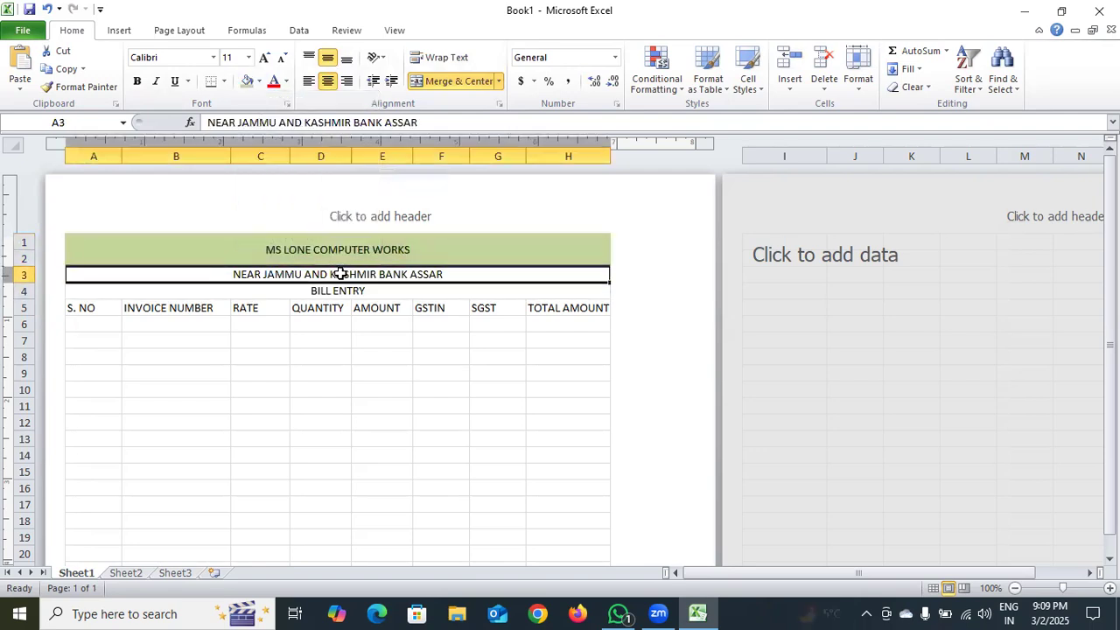
left_click(259, 81)
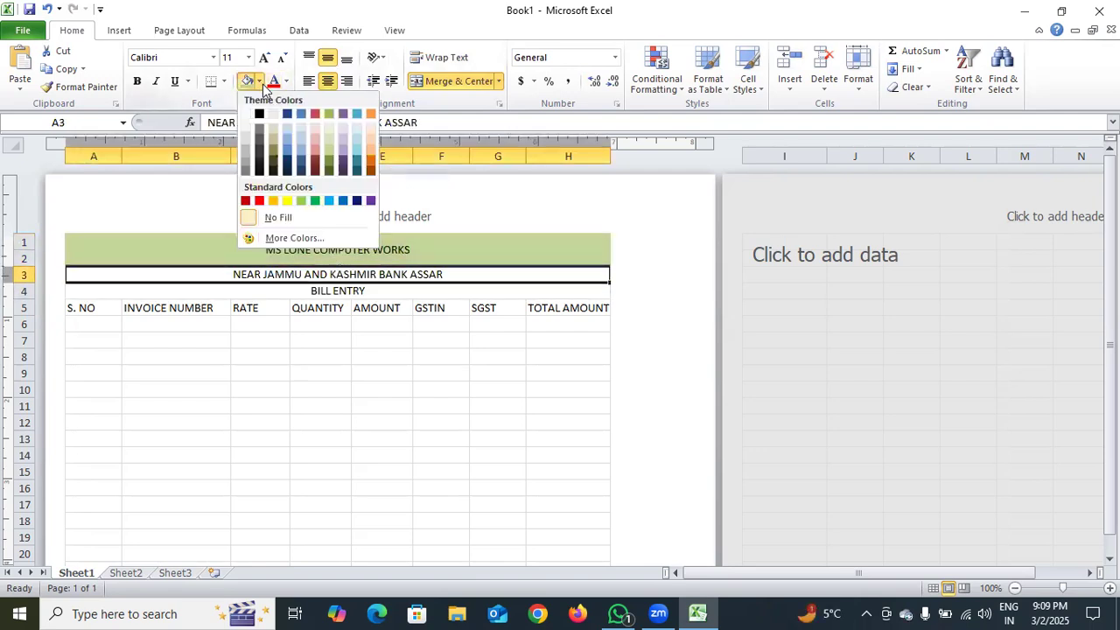
left_click(342, 146)
left_click(325, 292)
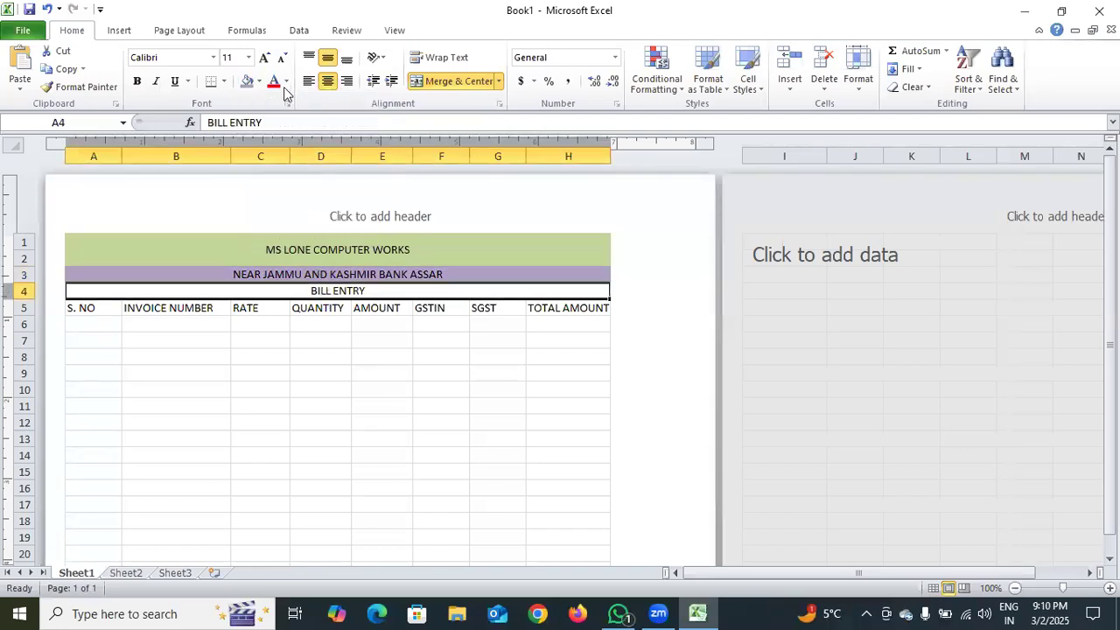
left_click(259, 80)
left_click(358, 160)
Make the title MS LONE COMPUTER WORKS bold and increase its font size to 20
left_click(338, 250)
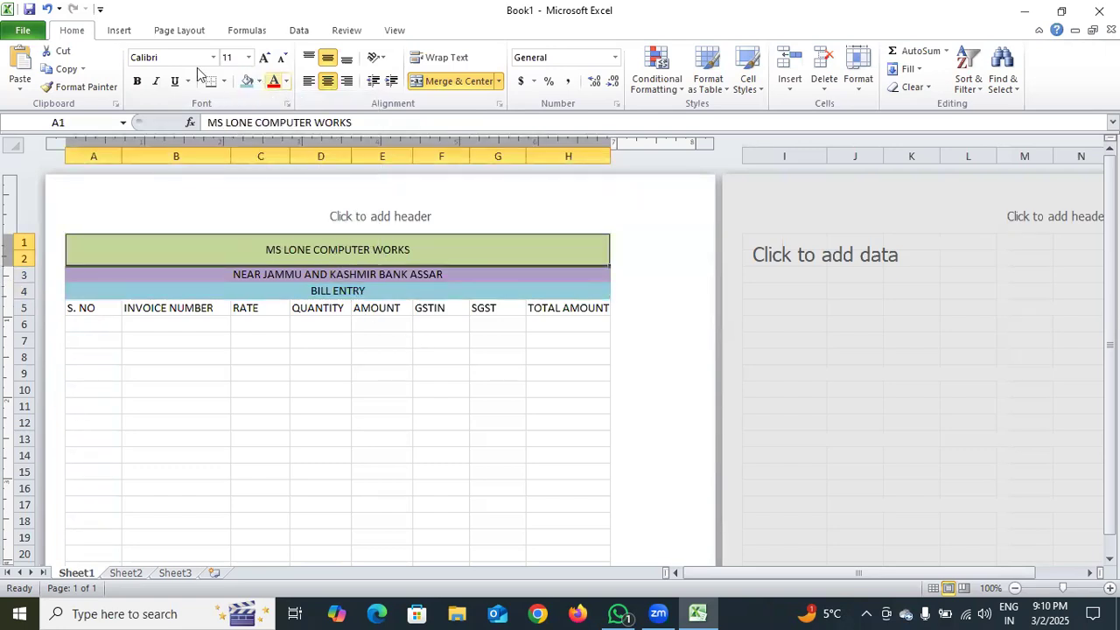
left_click(137, 81)
left_click(136, 82)
left_click(136, 81)
left_click(264, 58)
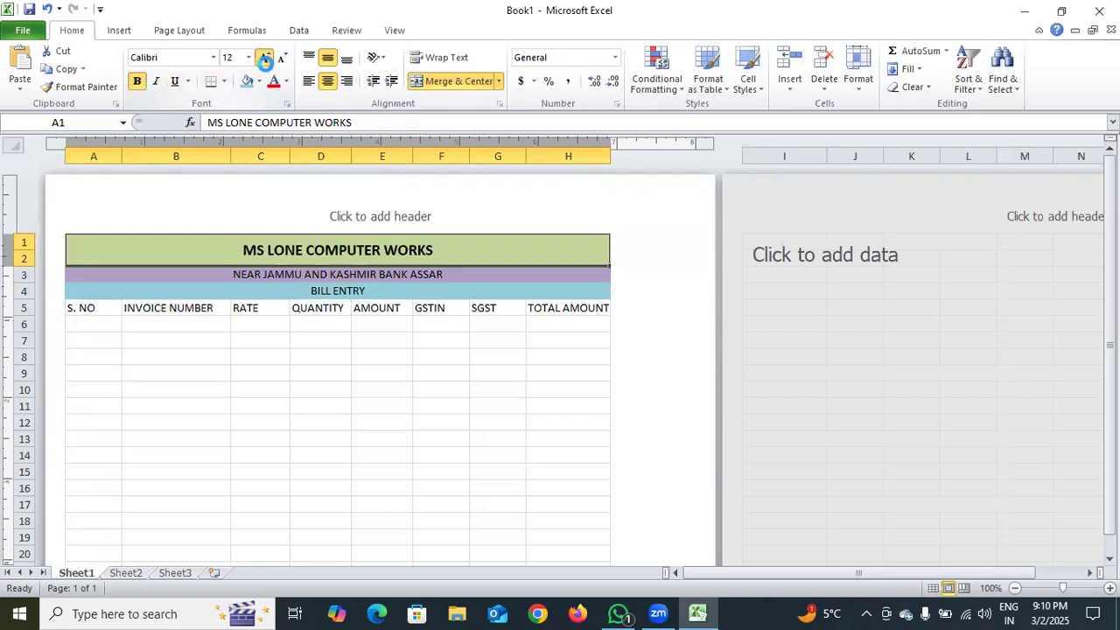
left_click(264, 58)
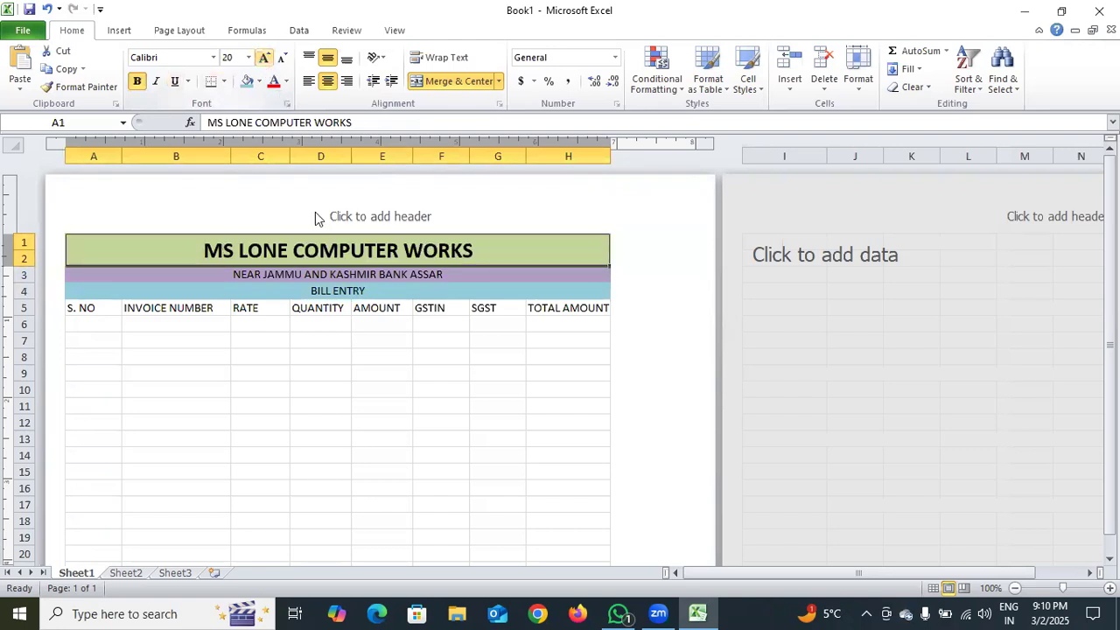
Make the address line in row 3 bold and increase its font size to 14
left_click(324, 275)
left_click(137, 82)
left_click(264, 58)
left_click(264, 59)
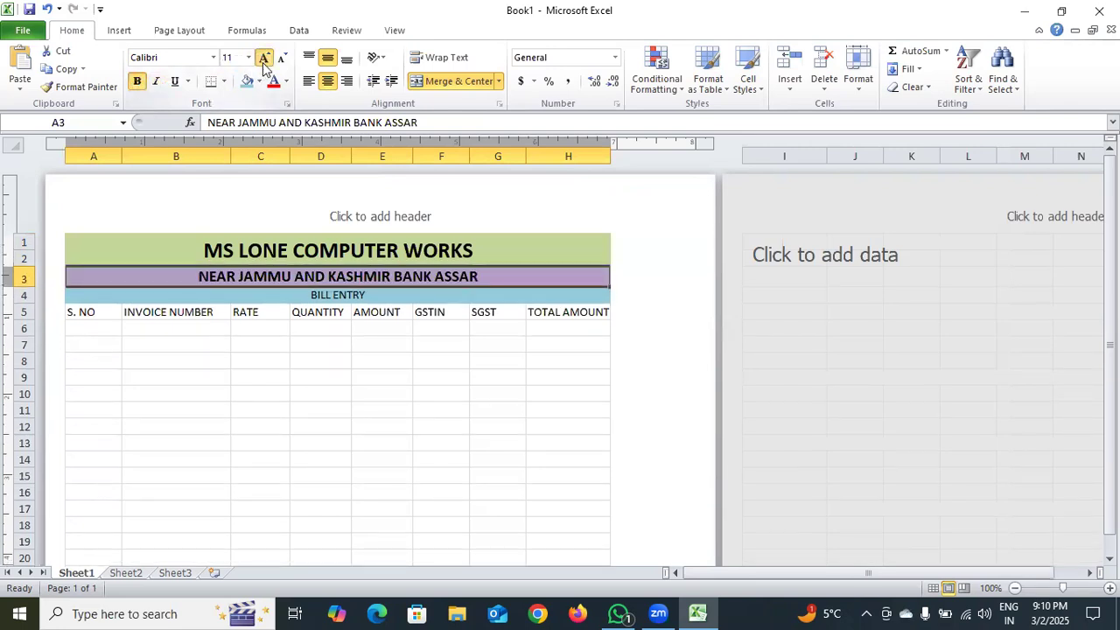
Make the BILL ENTRY heading bold and increase its font size to 18
left_click(327, 295)
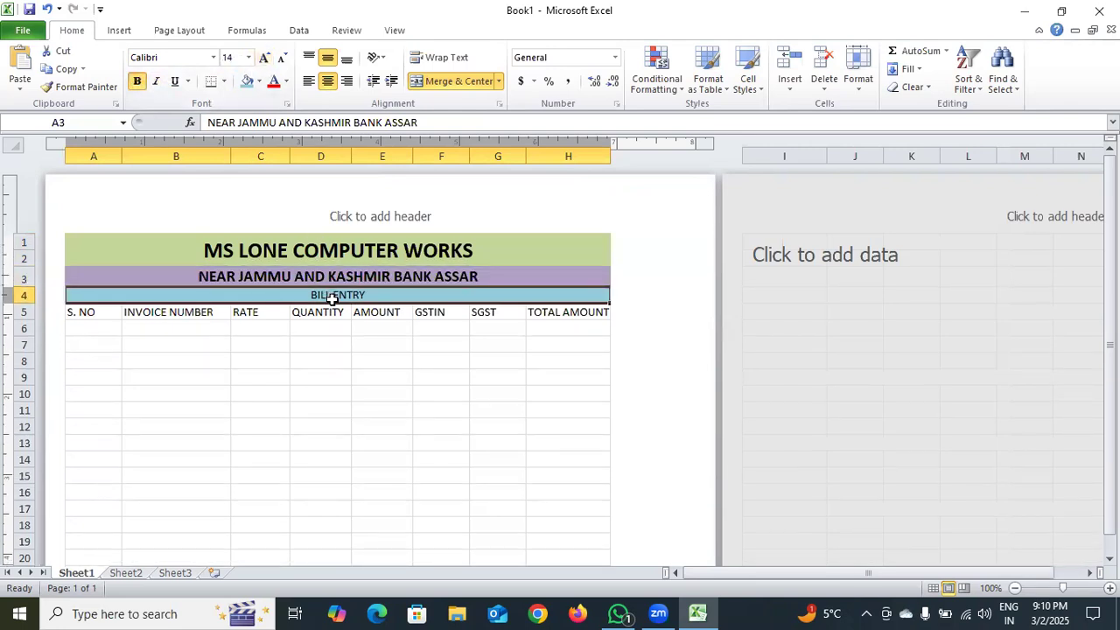
left_click(137, 82)
left_click(266, 58)
left_click(266, 59)
left_click(266, 59)
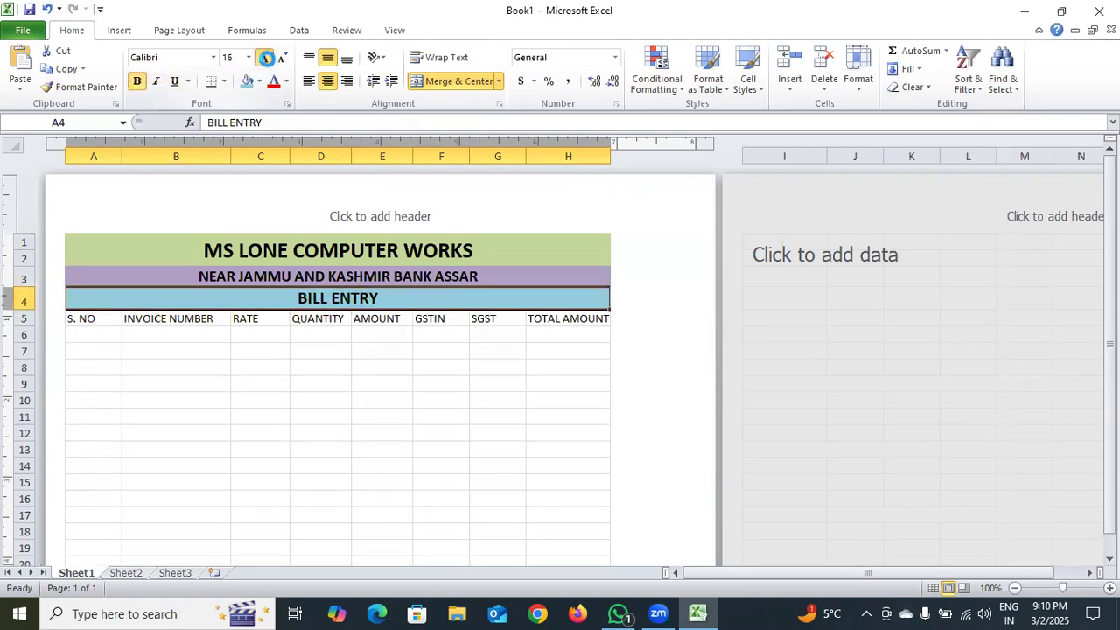
left_click(266, 58)
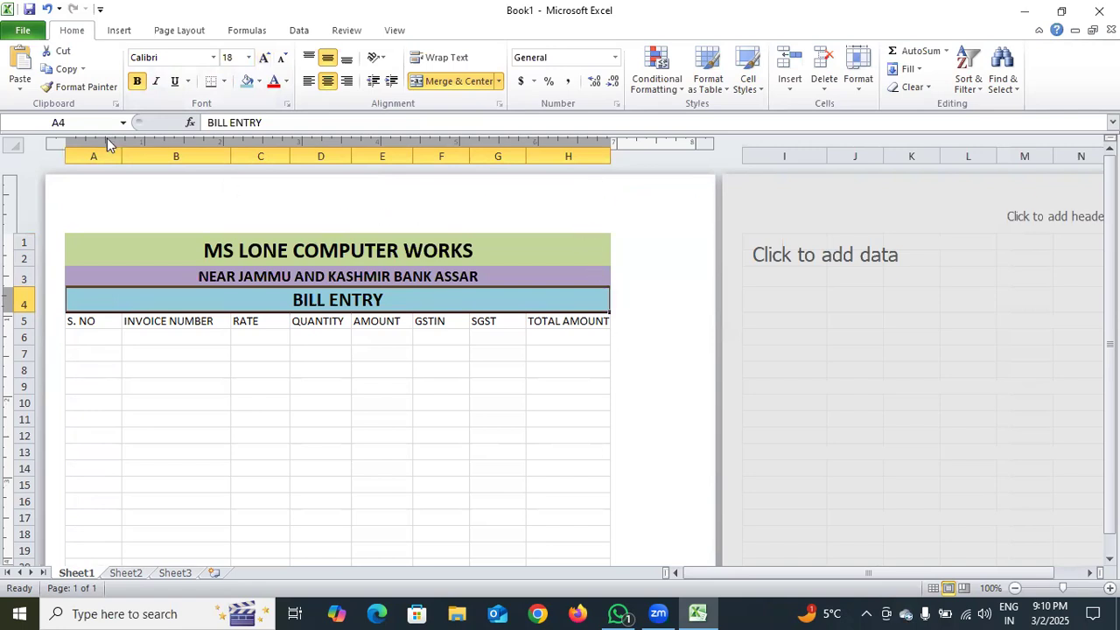
Set a custom right page margin of 0.1 inches for the sheet
left_click(165, 32)
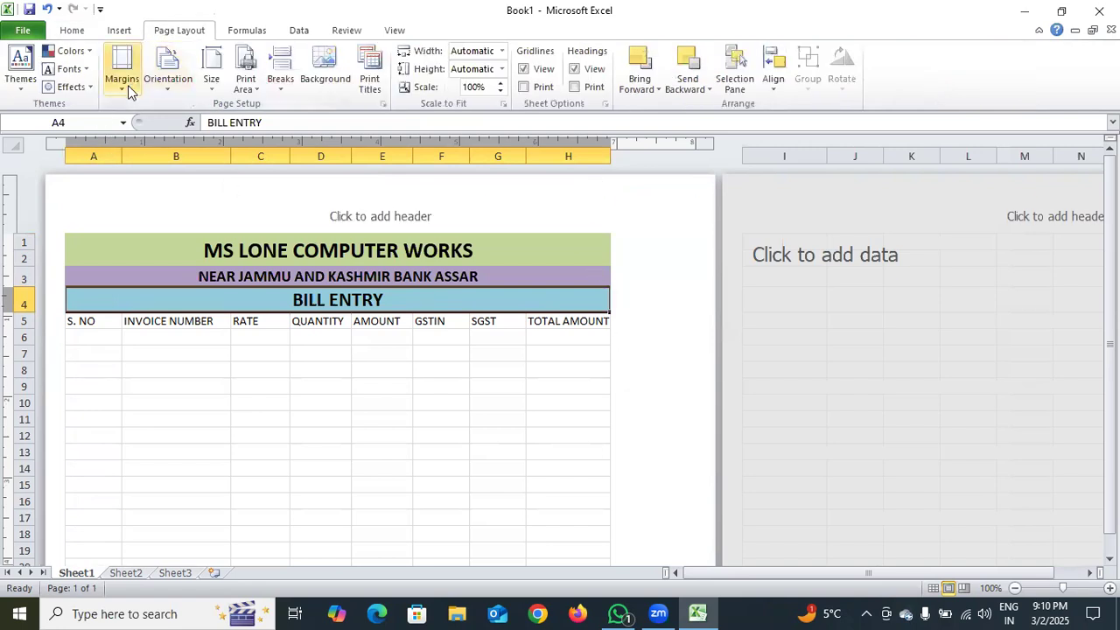
left_click(128, 85)
left_click(210, 296)
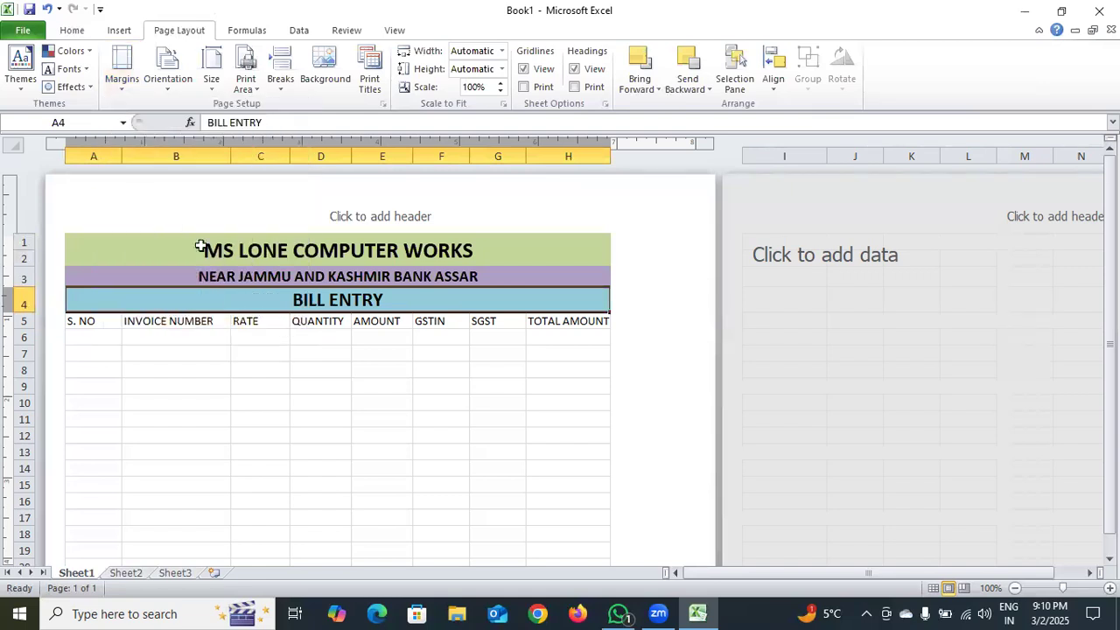
left_click(124, 95)
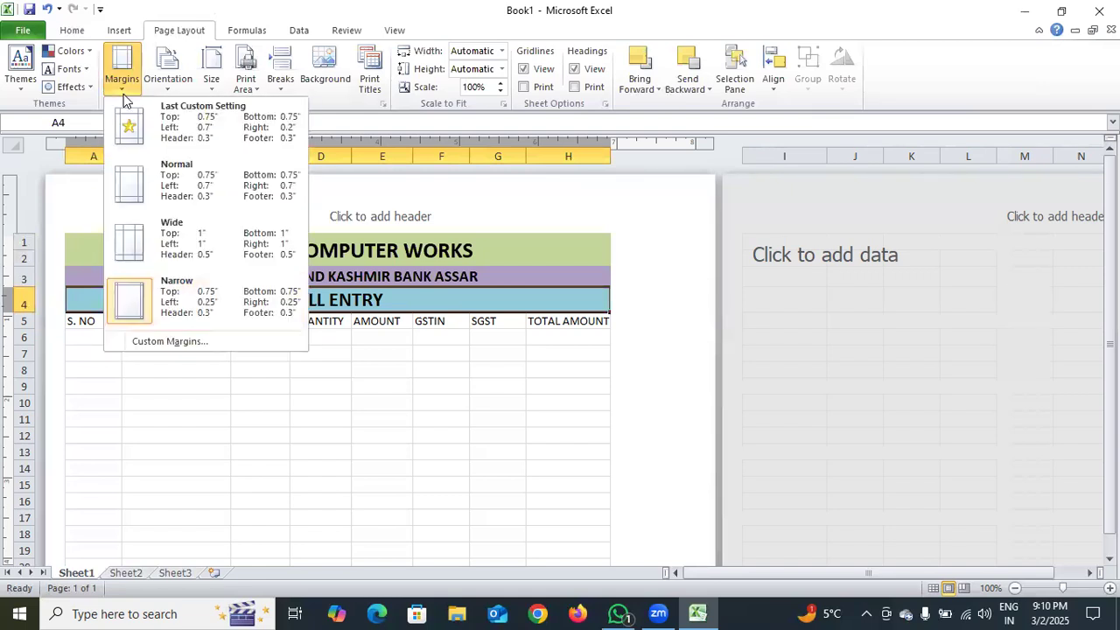
left_click(191, 342)
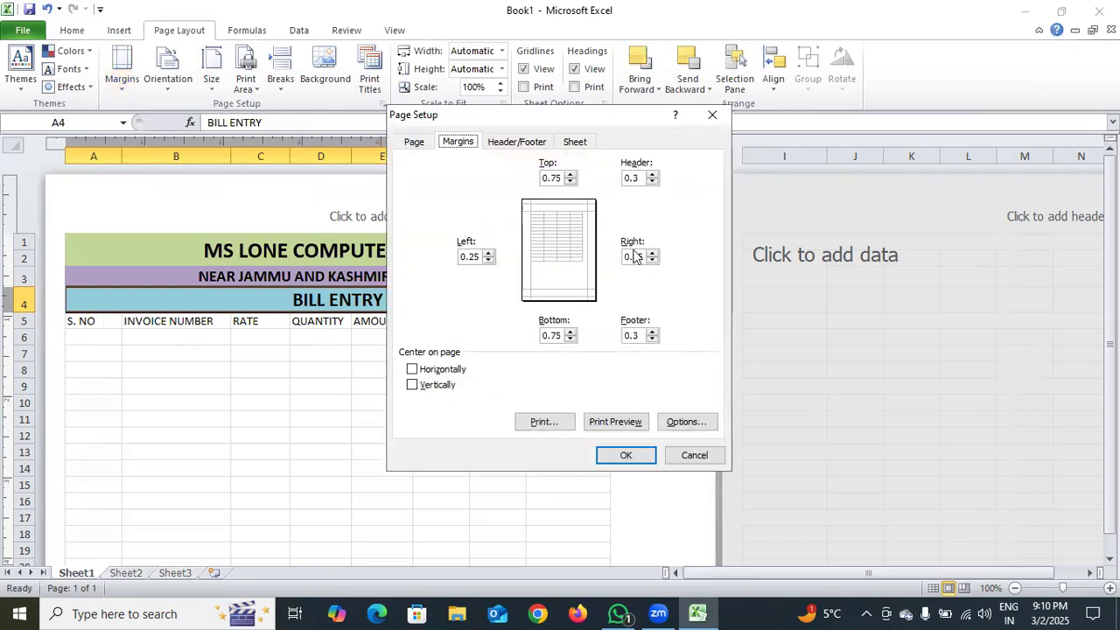
left_click(644, 255)
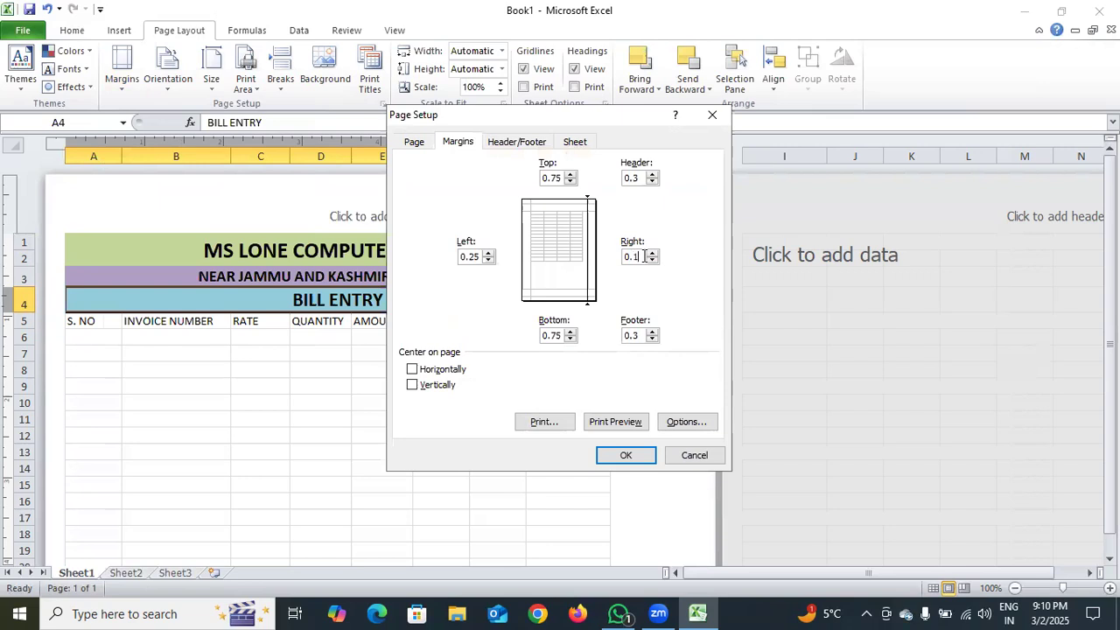
key("Return")
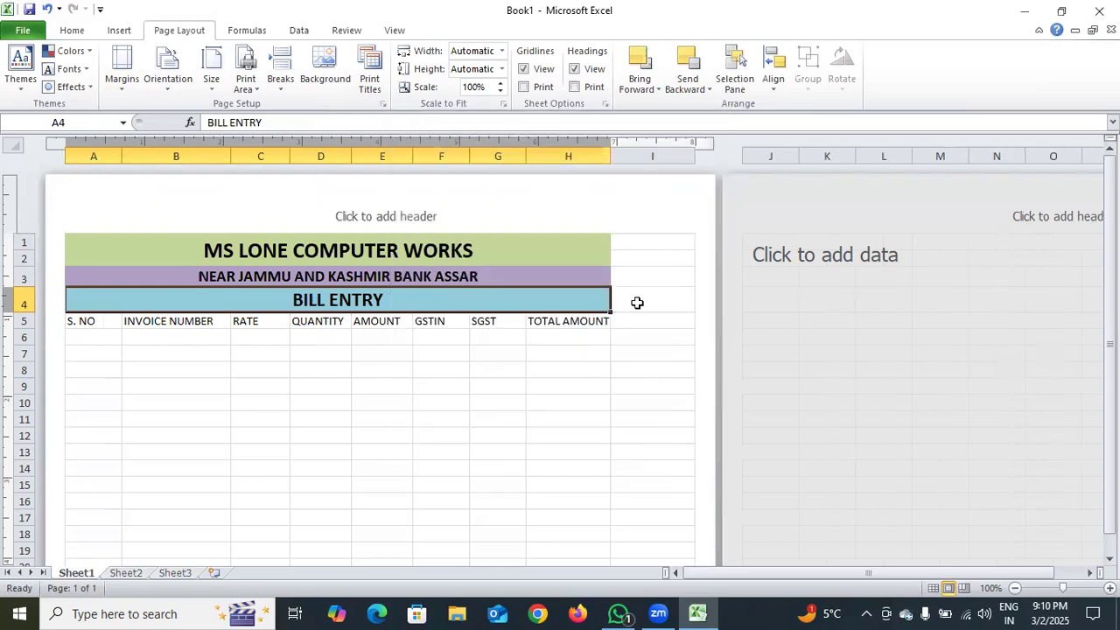
Try widening column H slightly and undo the width change
left_click_drag(610, 155, 621, 166)
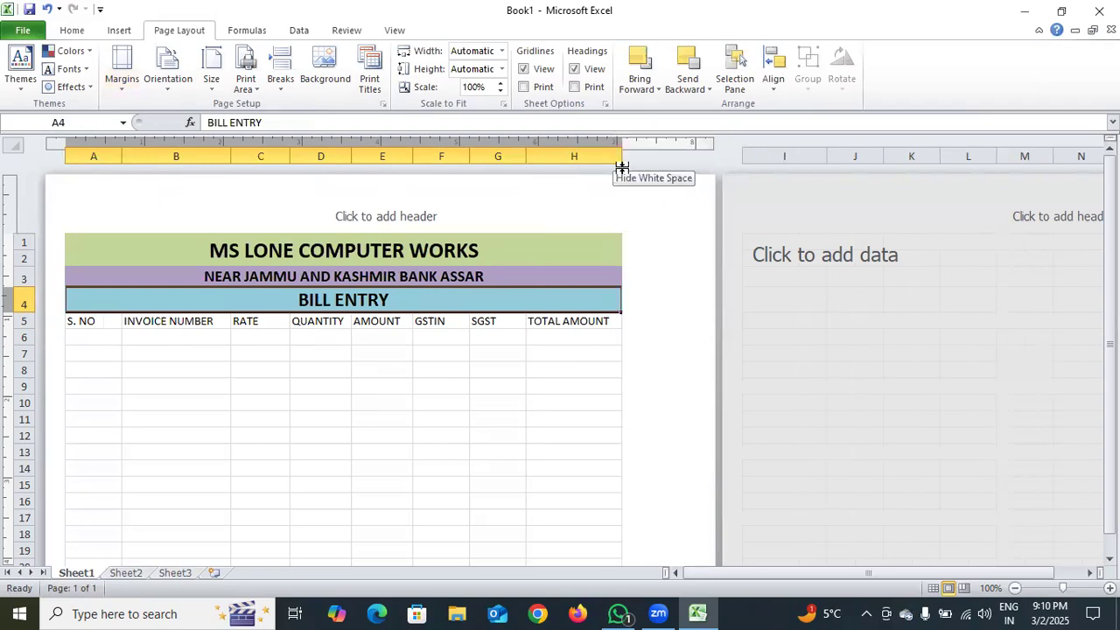
left_click(48, 9)
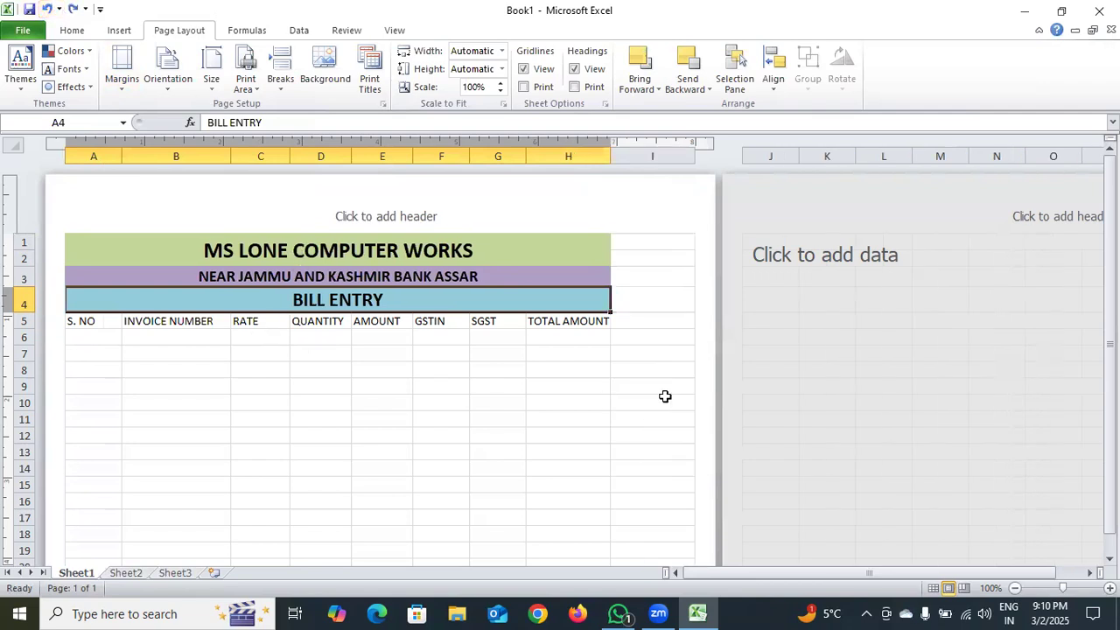
Undo the last two font size increases of the BILL ENTRY heading in row 4
left_click(632, 337)
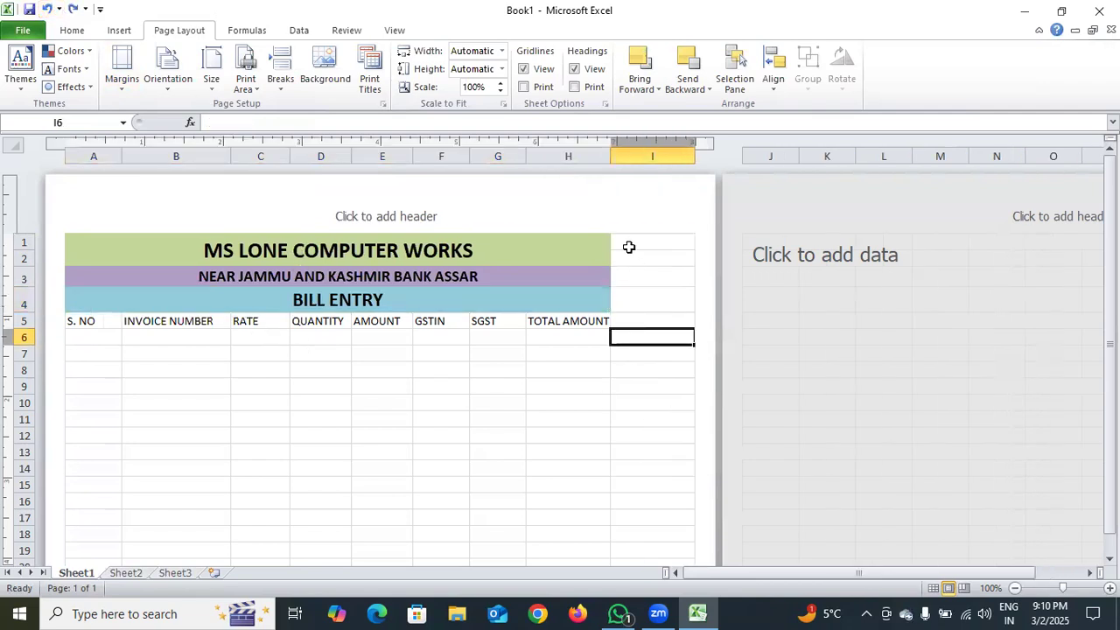
left_click(49, 11)
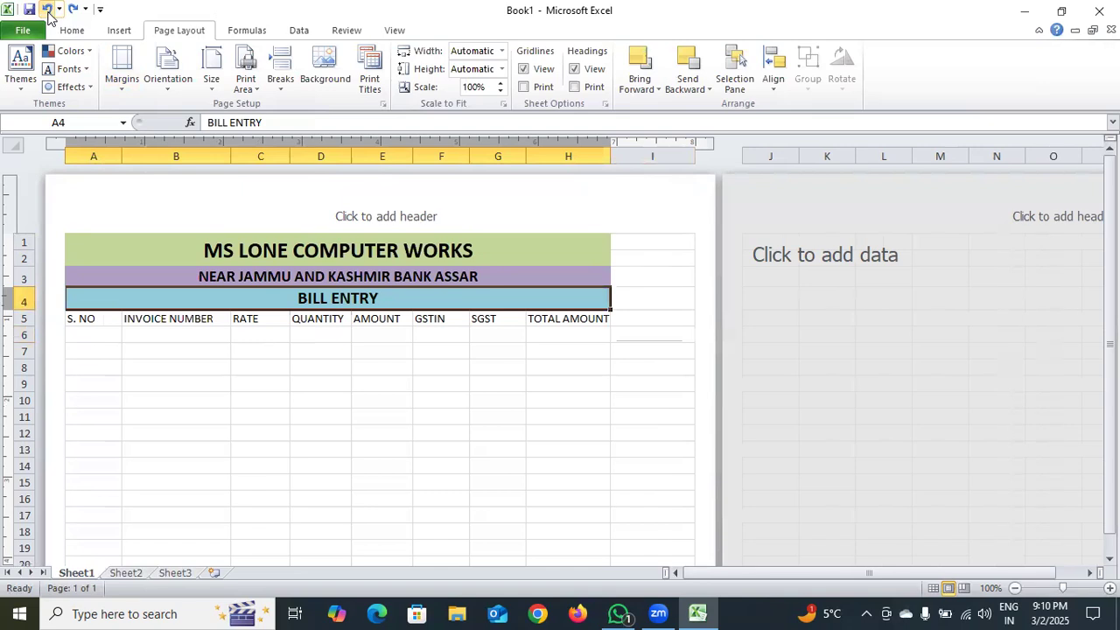
left_click(49, 10)
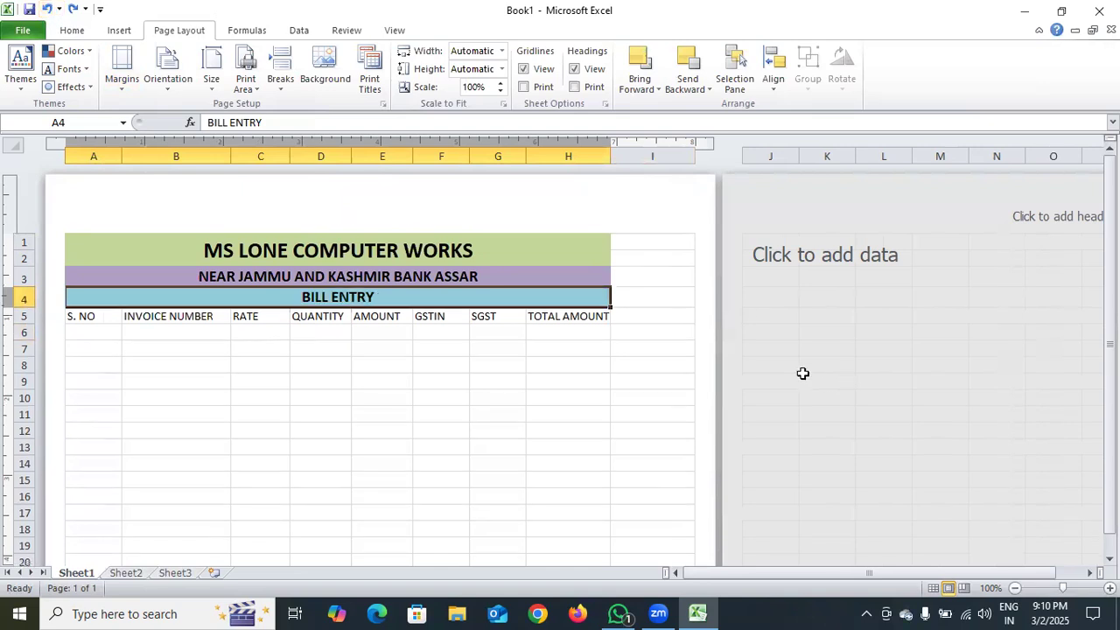
Apply the Narrow page margin preset to the sheet
left_click(643, 242)
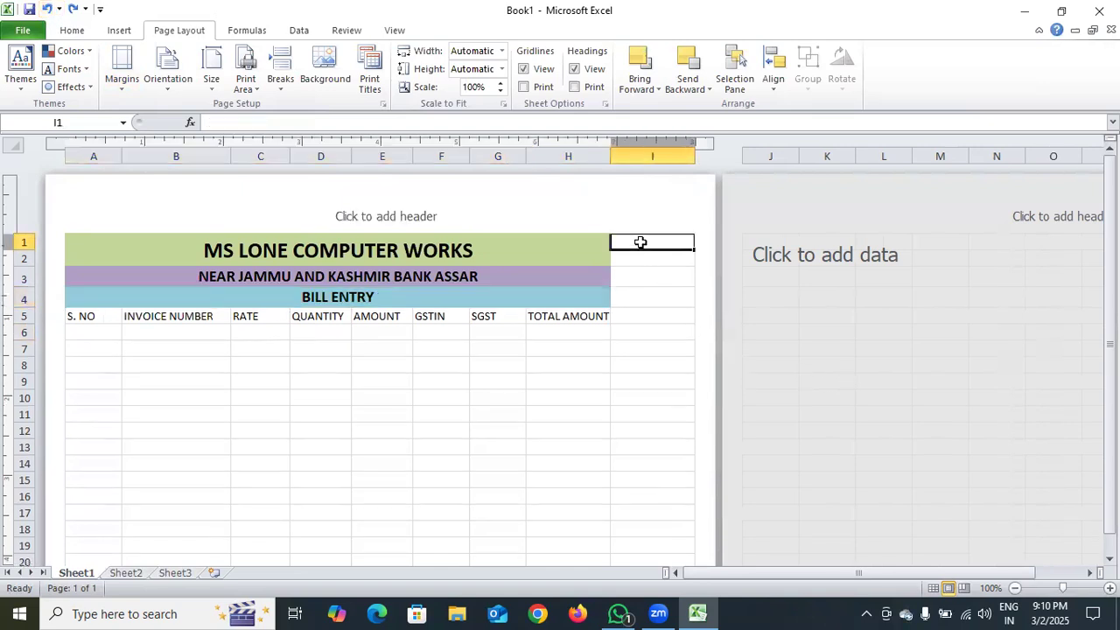
left_click(121, 77)
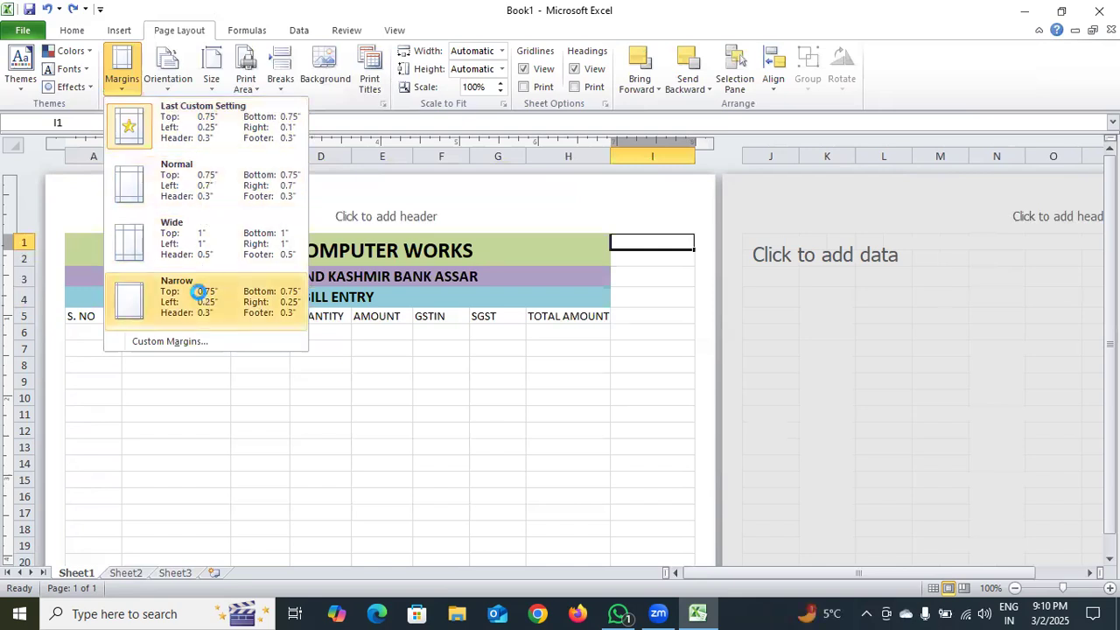
left_click(198, 292)
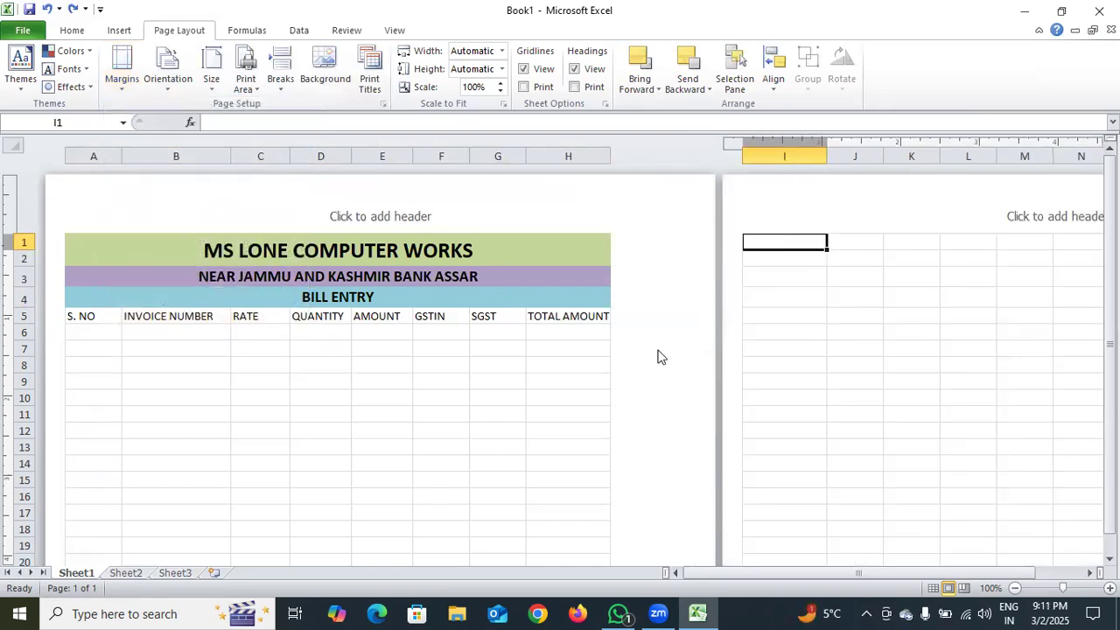
scroll(651, 361, "down", 1)
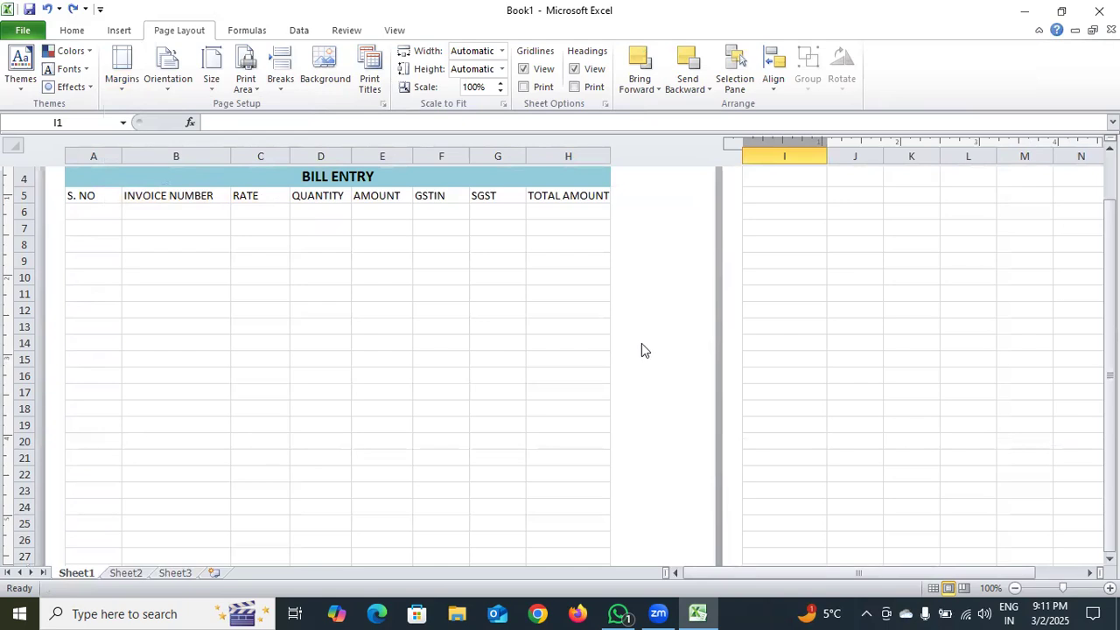
Set a custom left page margin of 0.45 inches for the sheet
left_click(127, 83)
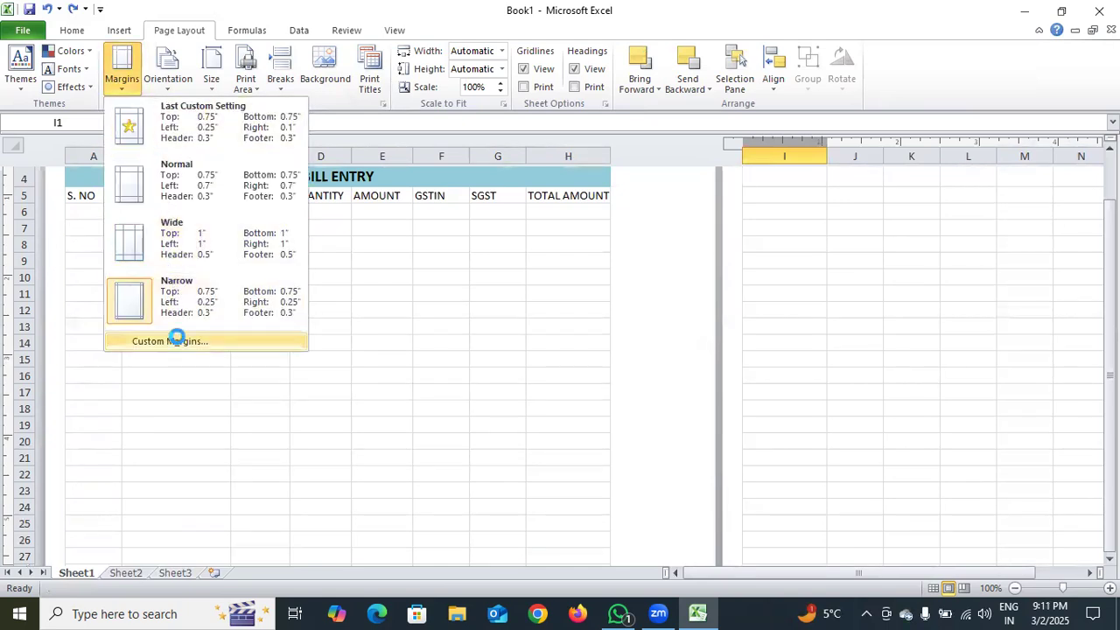
left_click(177, 341)
left_click(479, 257)
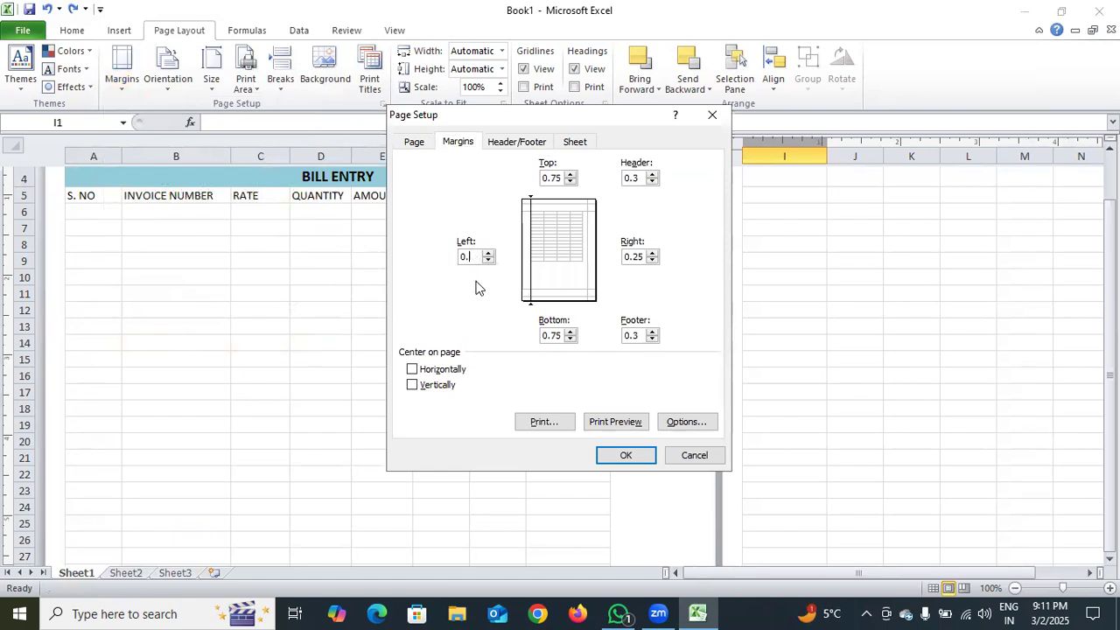
type("10")
key("Return")
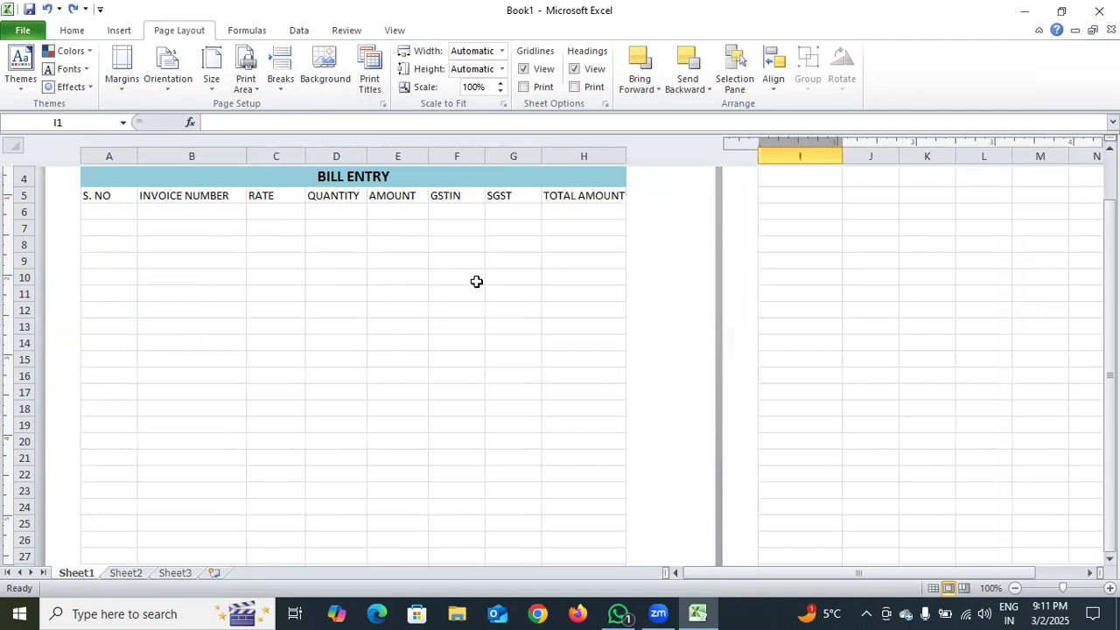
Increase the custom left page margin to 0.60 inches
left_click(122, 80)
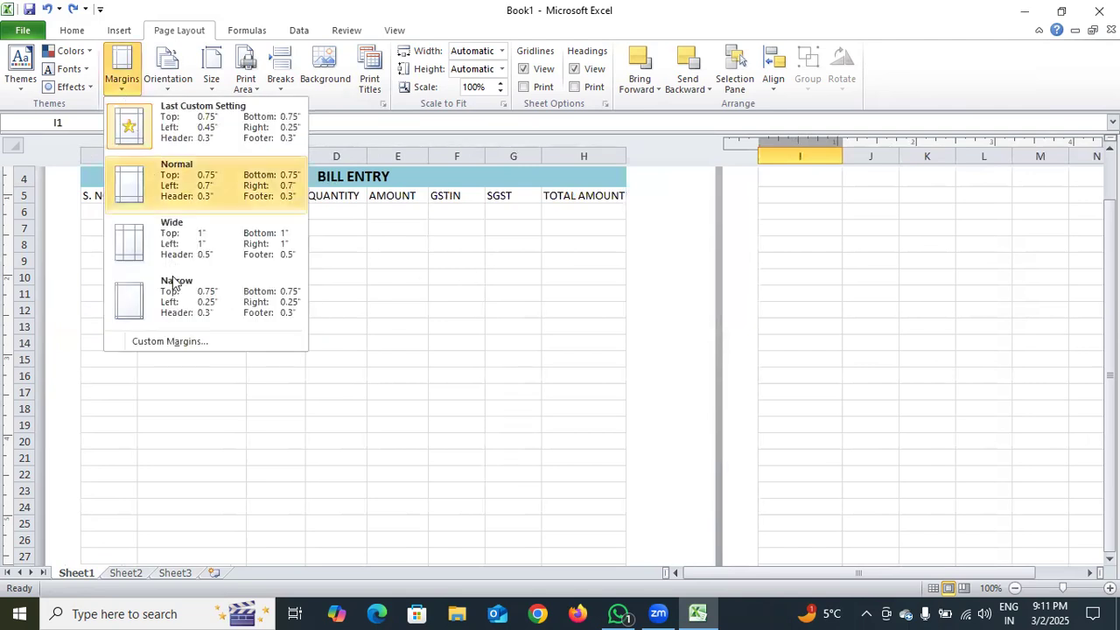
left_click(170, 341)
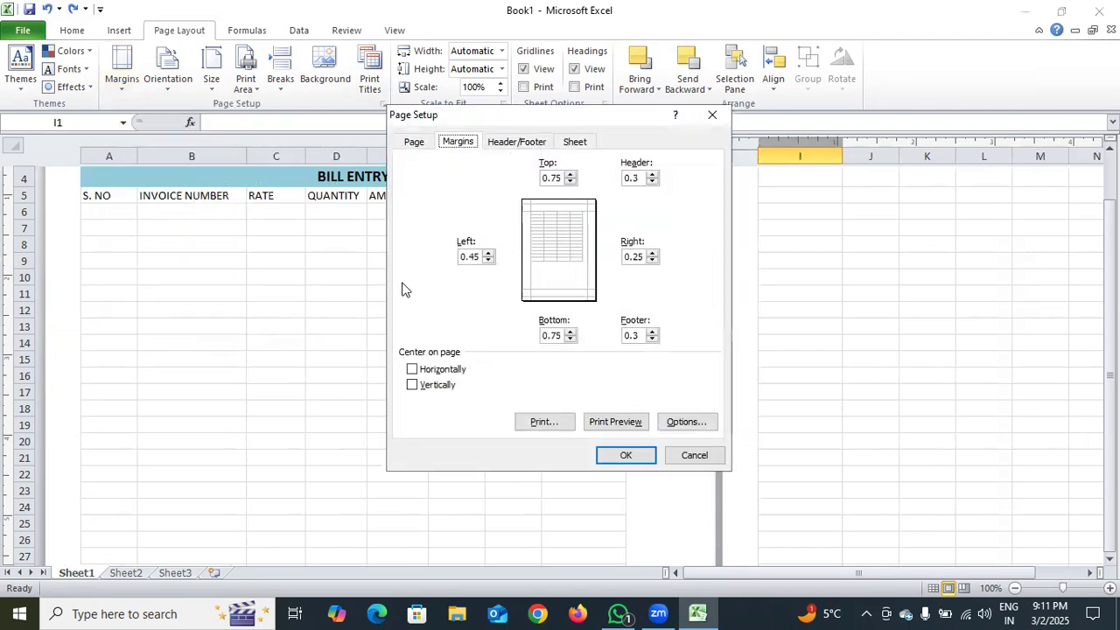
left_click(473, 258)
key("BackSpace")
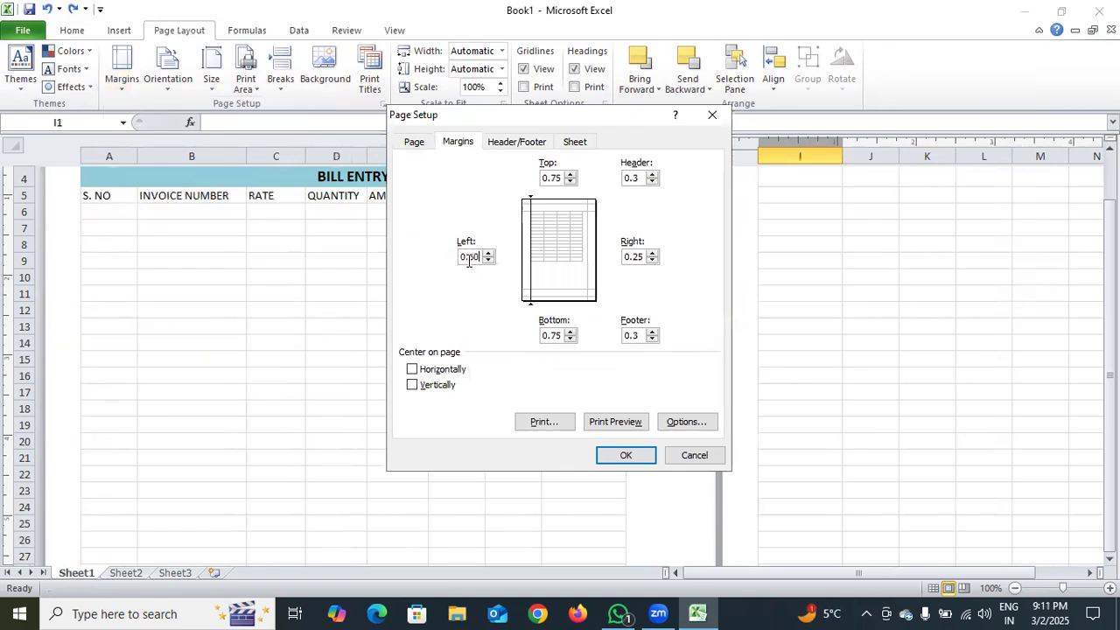
key("Return")
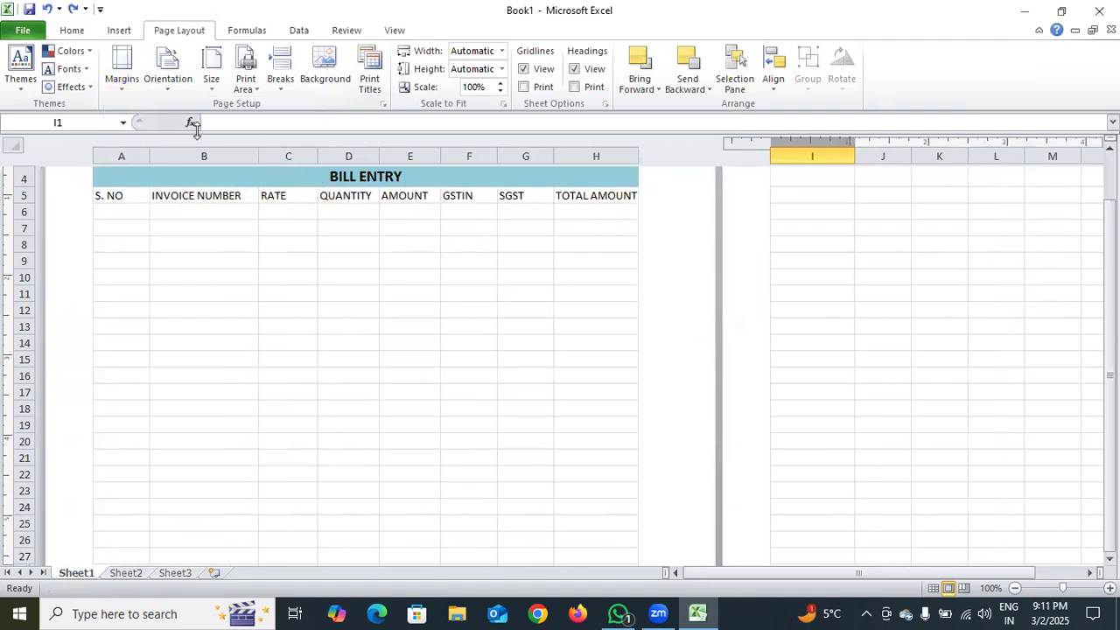
Increase the left page margin once more to bring the bill table closer to the middle of the page
left_click(127, 88)
left_click(175, 342)
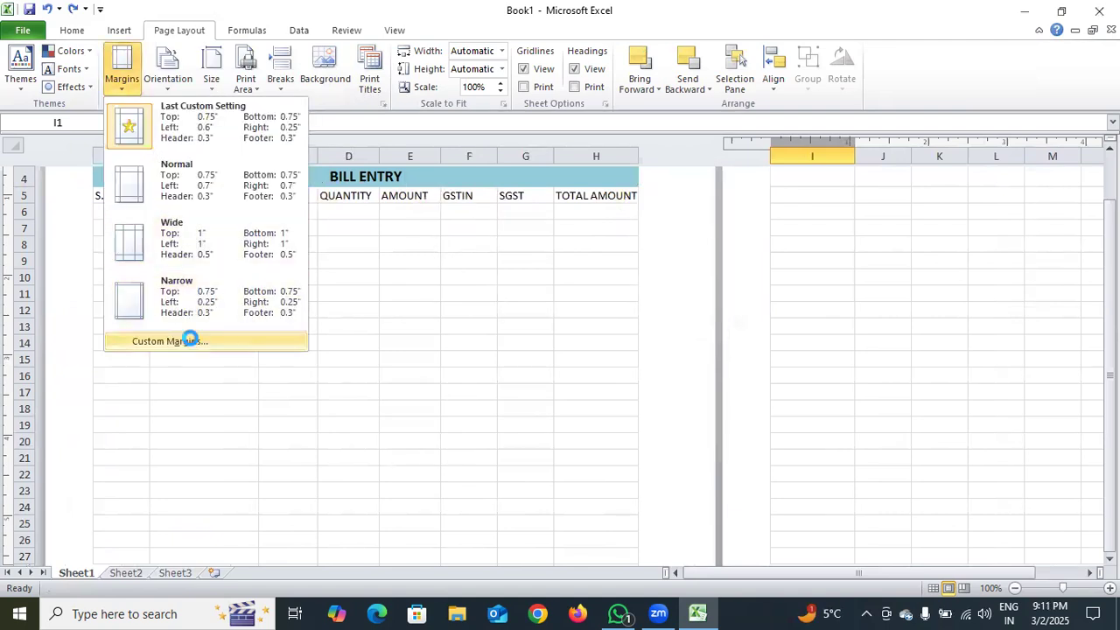
left_click(479, 256)
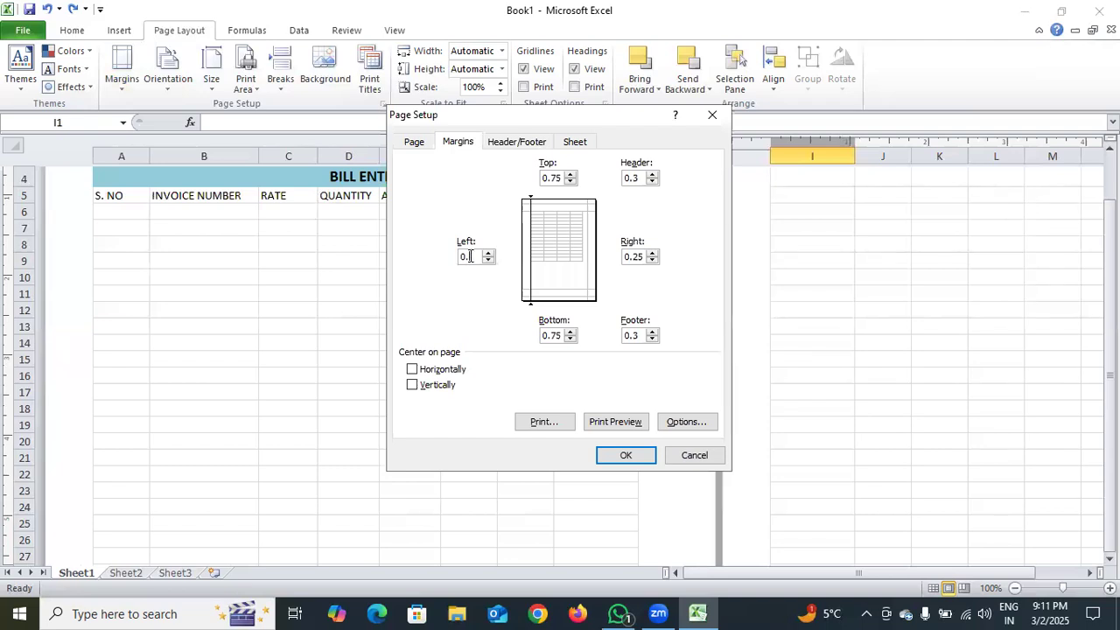
key("Return")
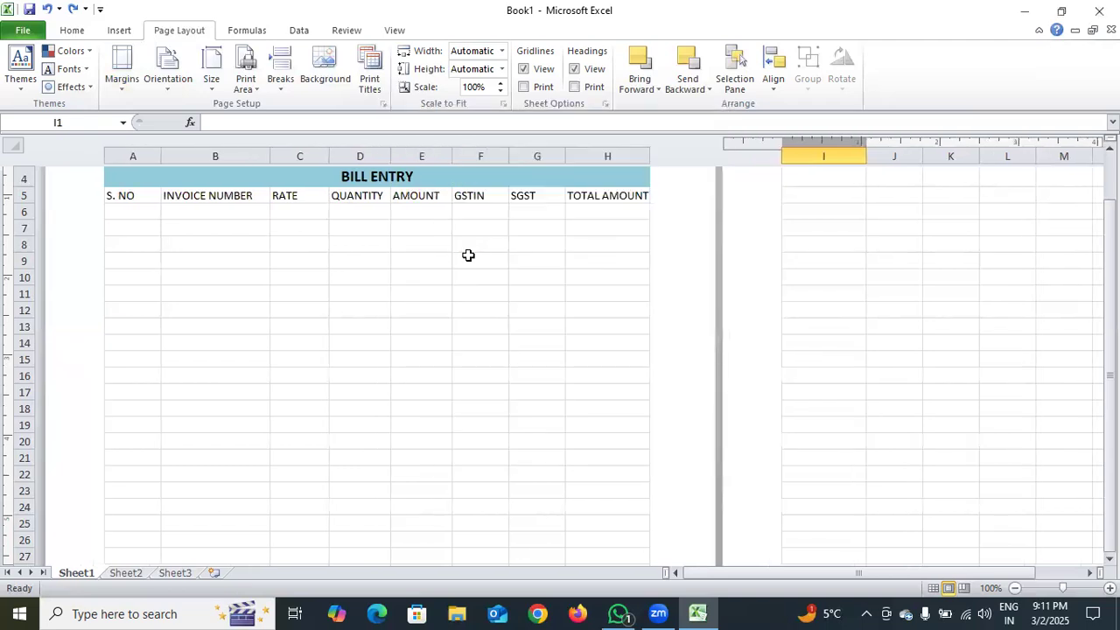
scroll(514, 284, "down", 3)
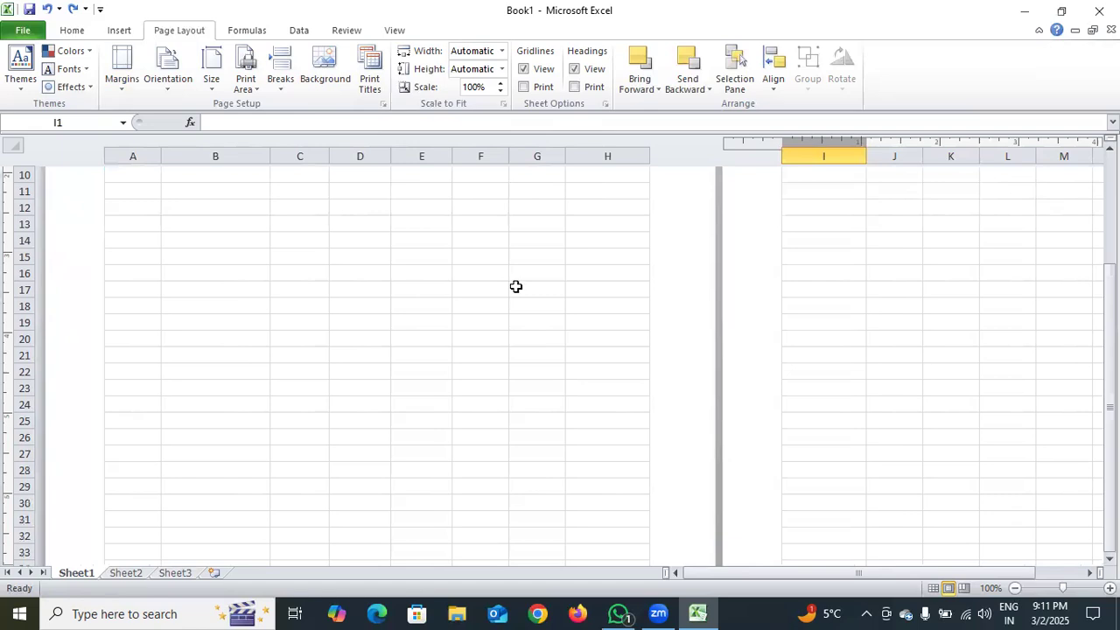
Enter 1 as the first serial number in cell A6
left_click_drag(1109, 368, 1110, 350)
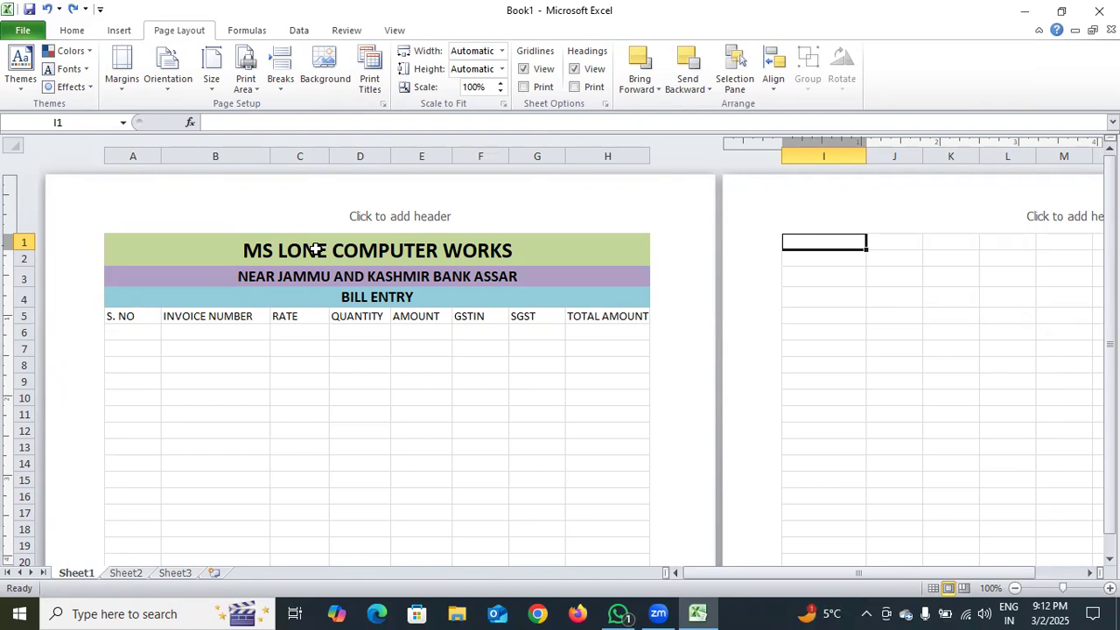
left_click(153, 336)
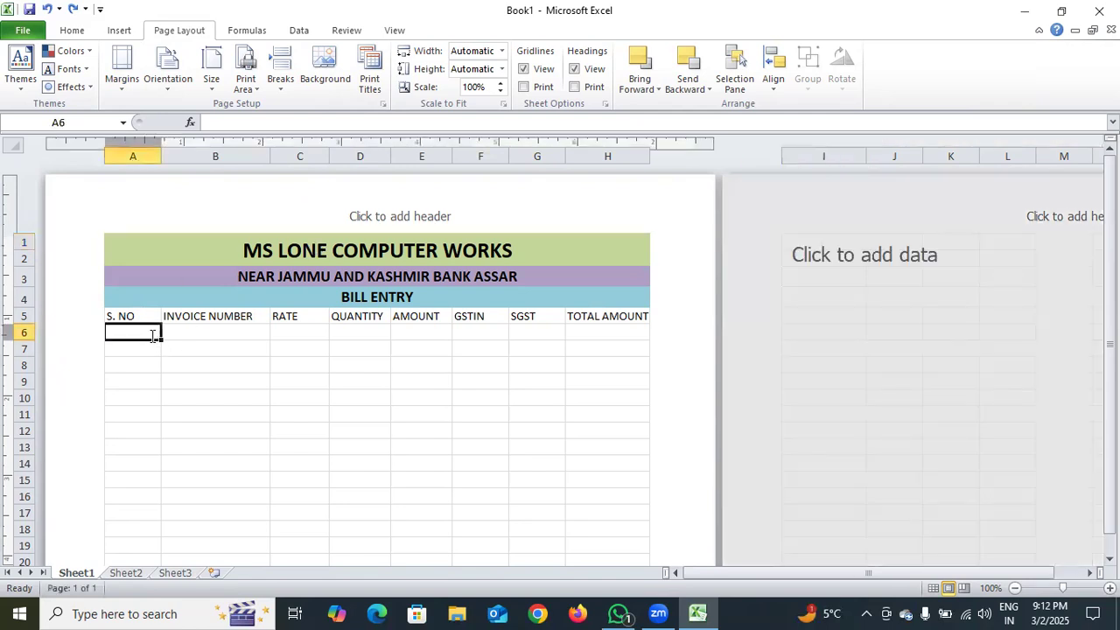
double_click(153, 336)
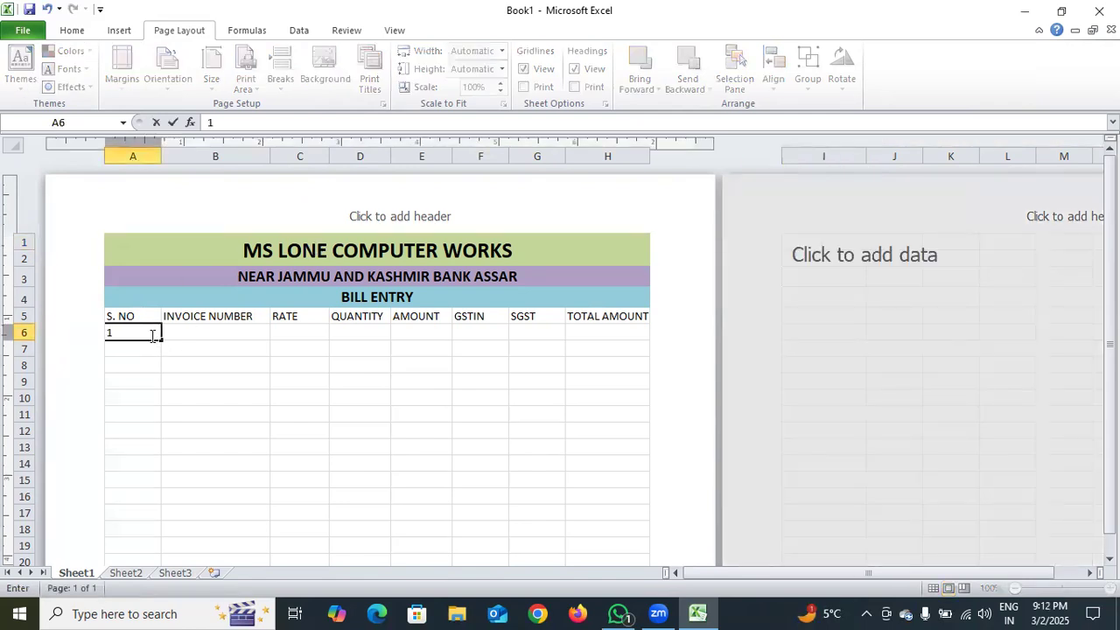
left_click(131, 349)
Enter the formula =A6+1 in A7 and fill it down the S. NO column to row 46
double_click(132, 349)
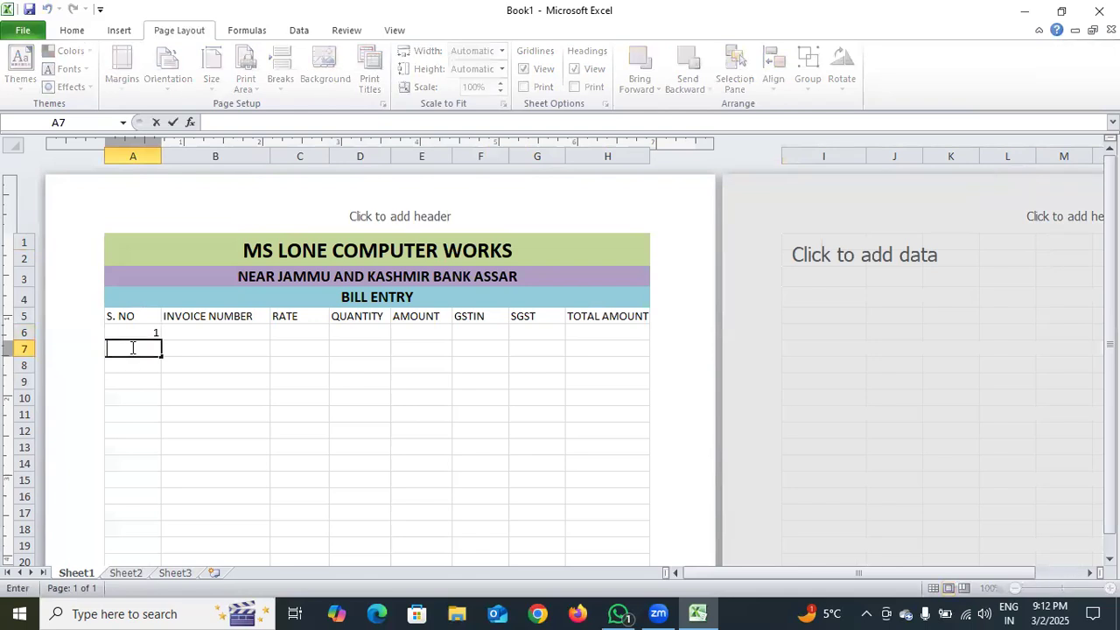
type("=")
left_click(153, 334)
type("+1")
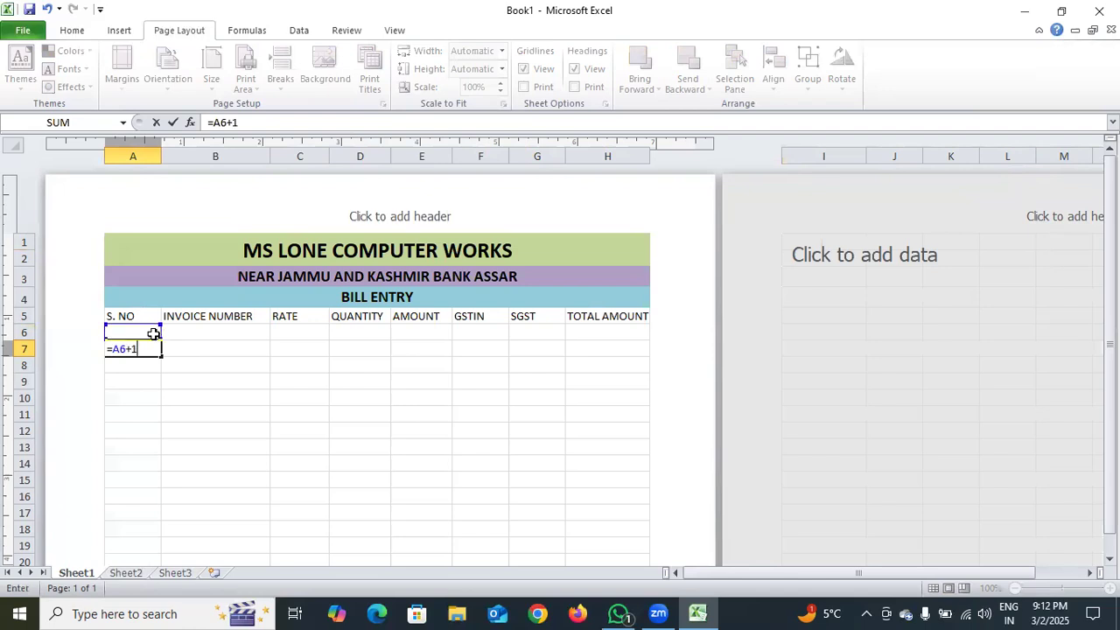
key("ctrl+Return")
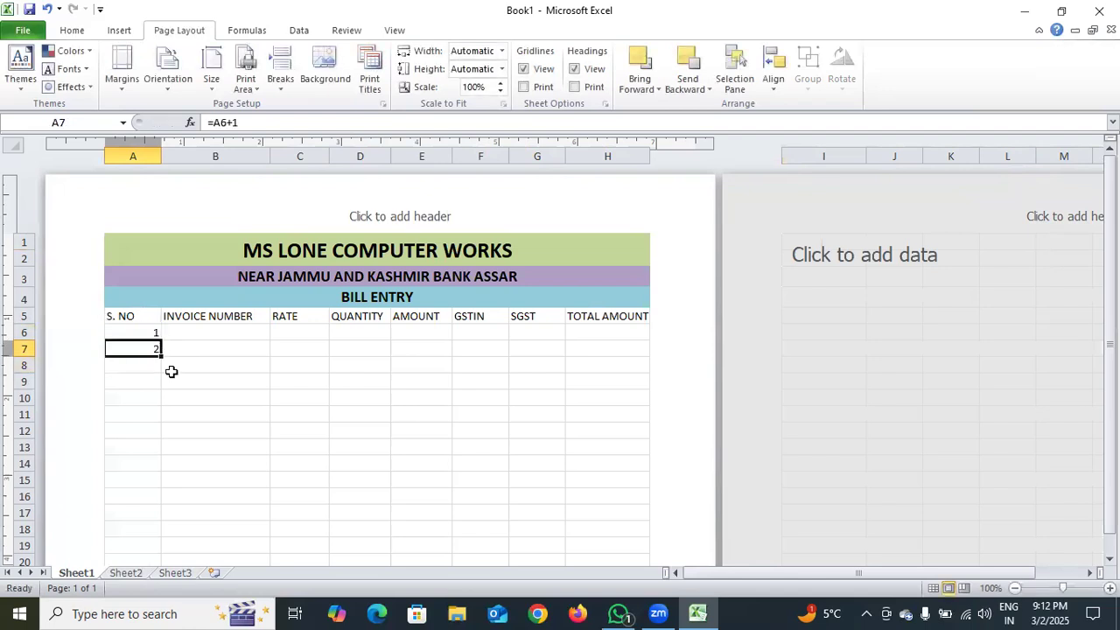
left_click_drag(158, 354, 151, 311)
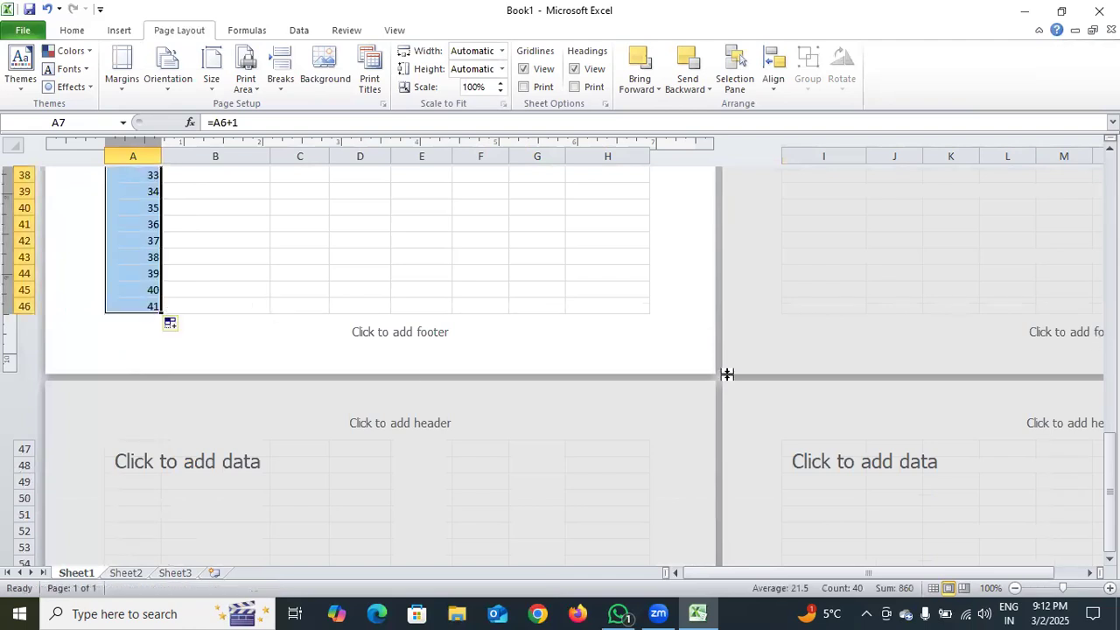
Enter 1001 as the first invoice number in cell B6
left_click_drag(1109, 447, 1110, 168)
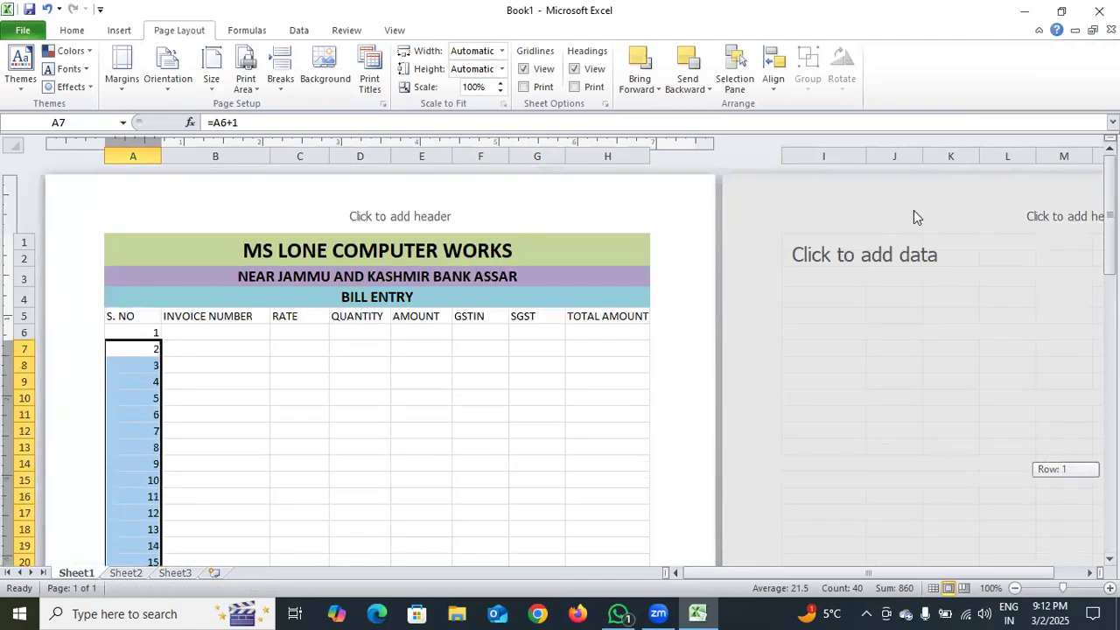
double_click(218, 333)
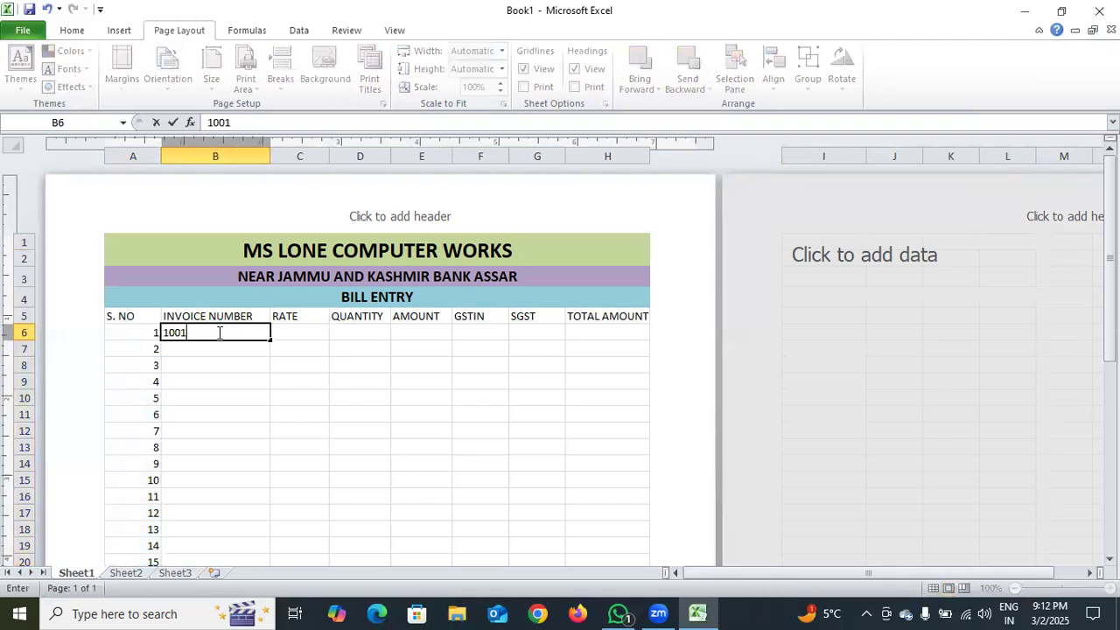
double_click(203, 346)
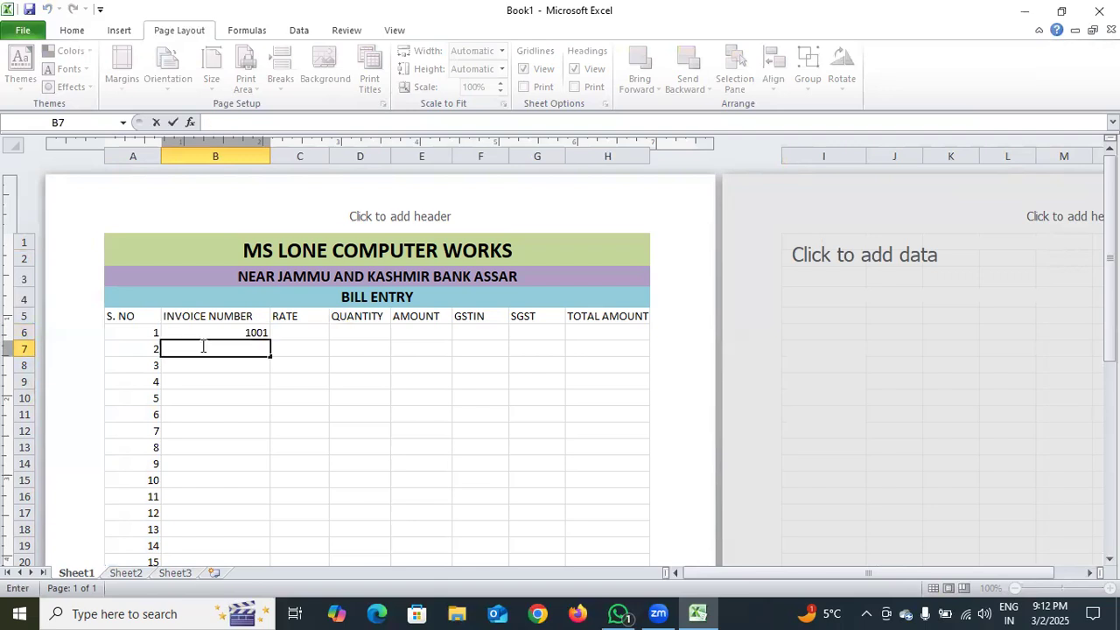
Enter the formula =B6+1 in B7 and fill it down the INVOICE NUMBER column to row 46
type("=")
left_click(256, 333)
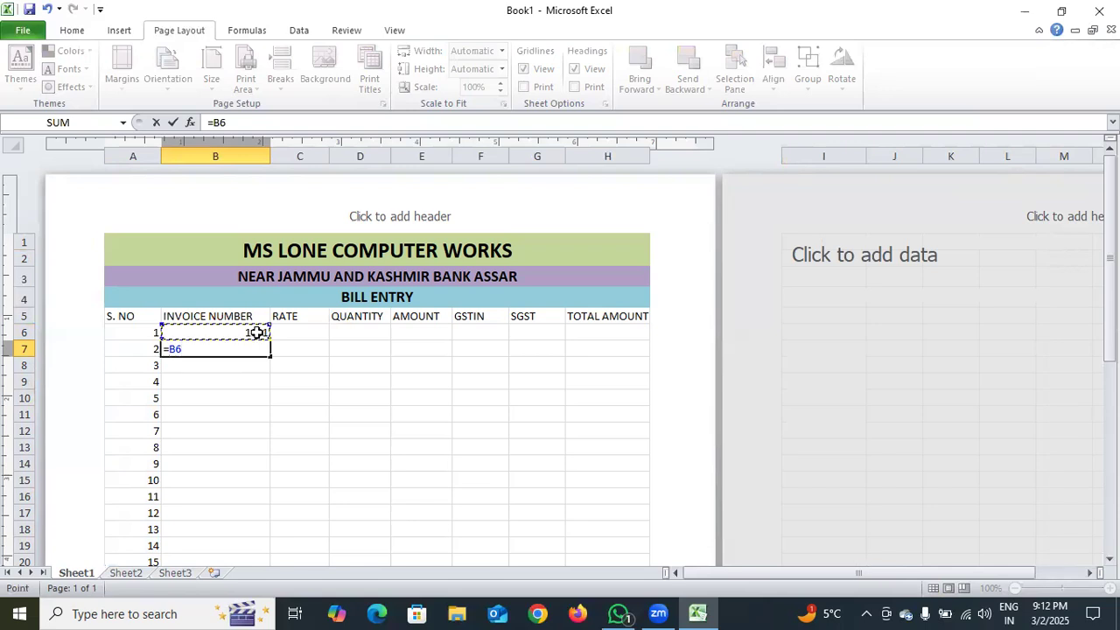
type("+")
key("Return")
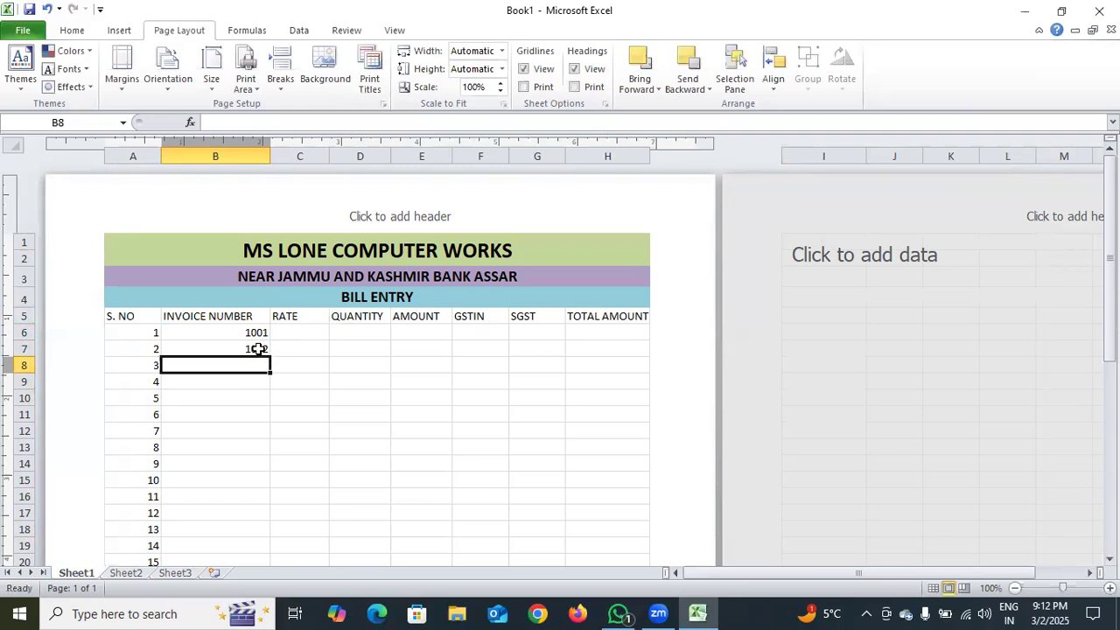
left_click(258, 350)
left_click_drag(270, 356, 225, 415)
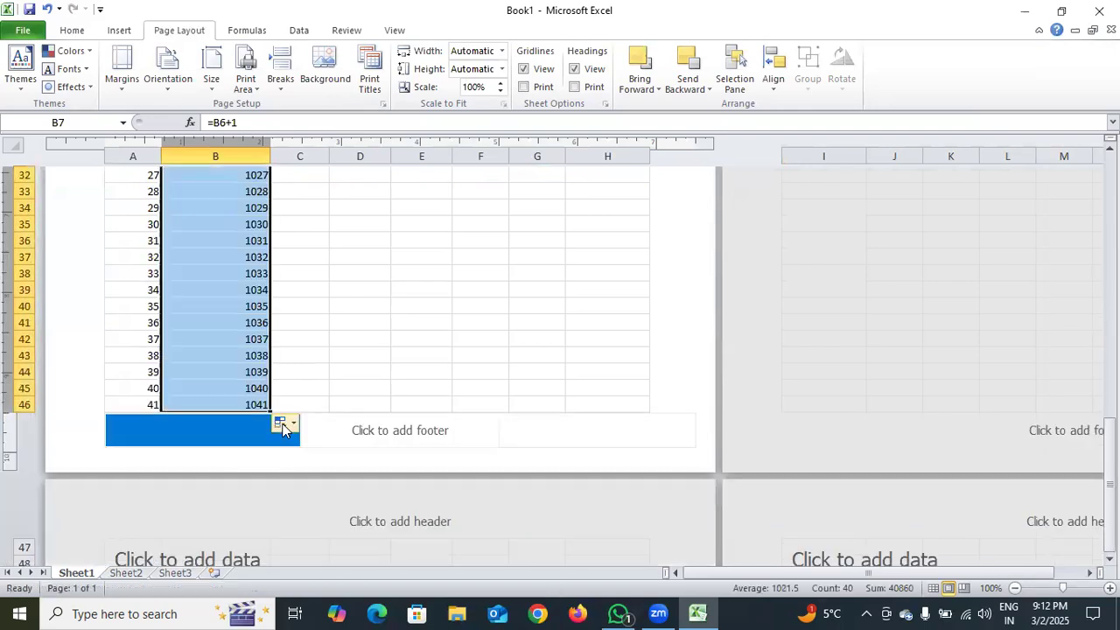
Enter the rates 450 in C6 and 250 in C7
left_click(337, 409)
scroll(303, 393, "up", 1)
scroll(198, 388, "down", 1)
scroll(382, 307, "up", 1)
left_click_drag(1110, 420, 1109, 224)
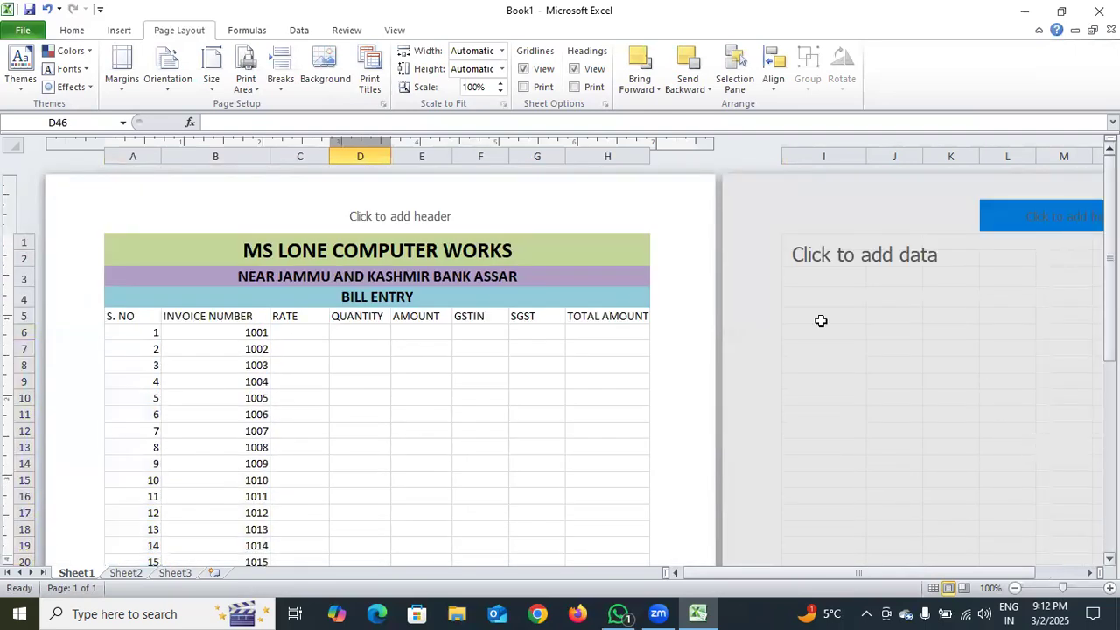
double_click(304, 334)
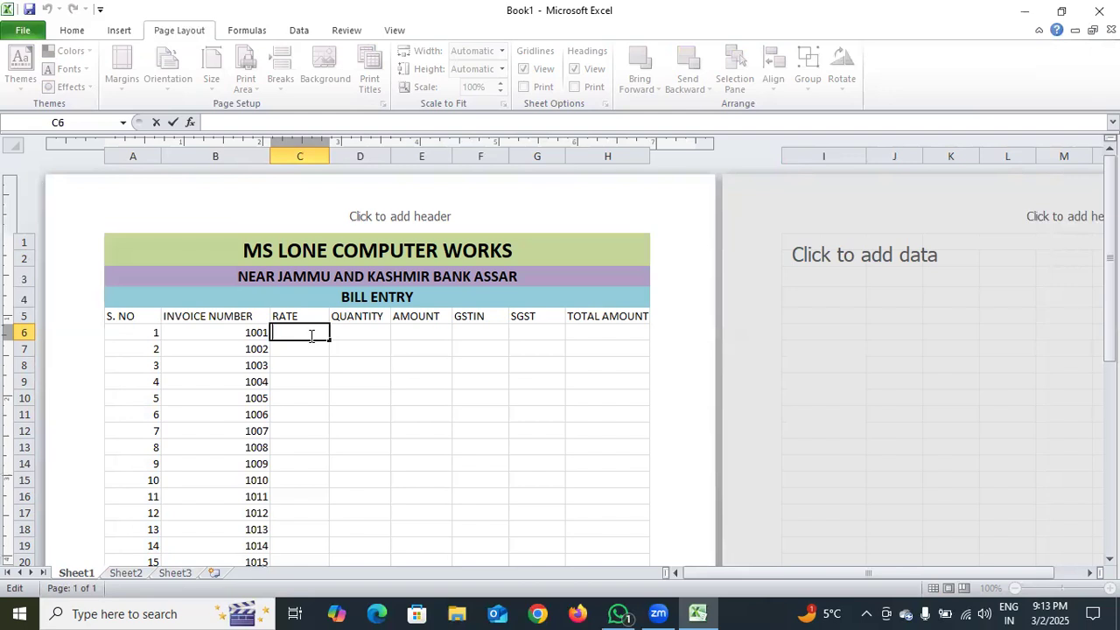
type("4502")
key("BackSpace")
key("BackSpace")
key("BackSpace")
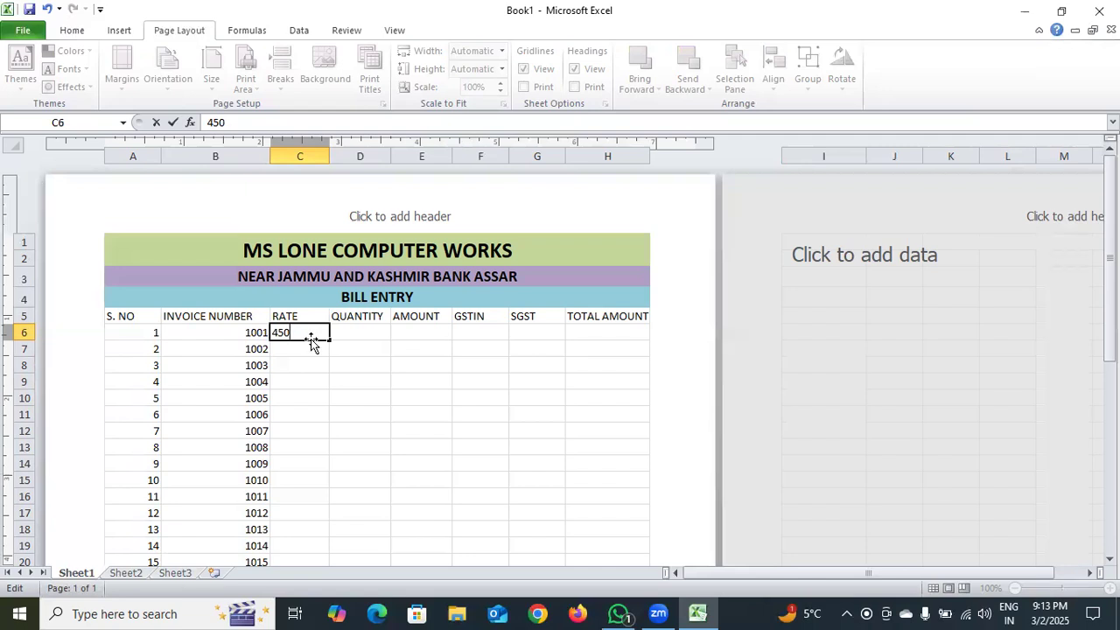
left_click(312, 346)
type("250")
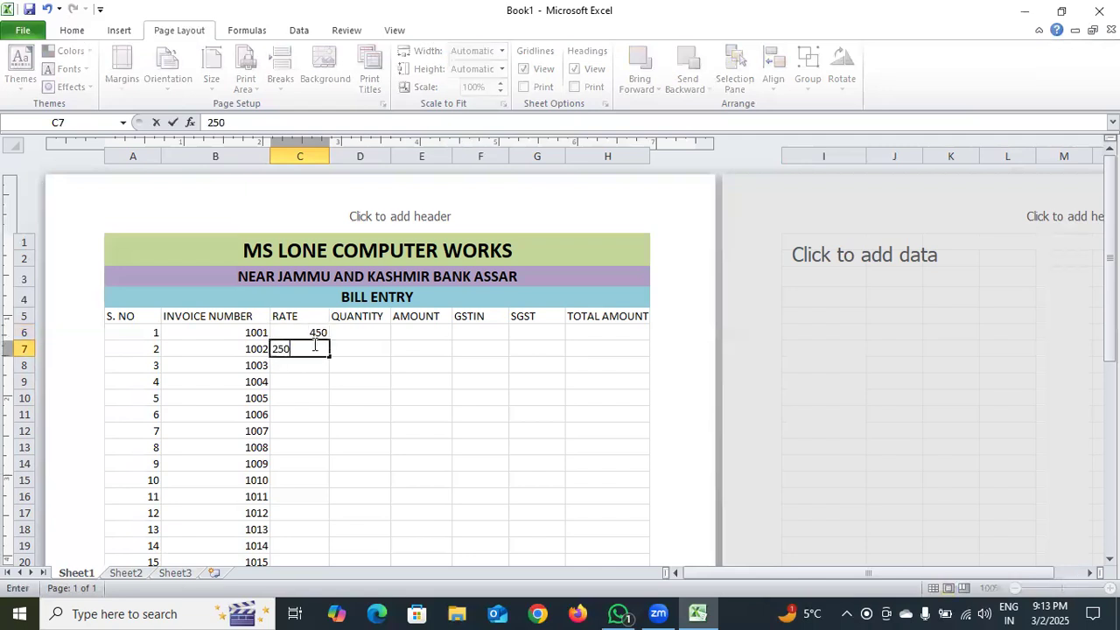
key("Return")
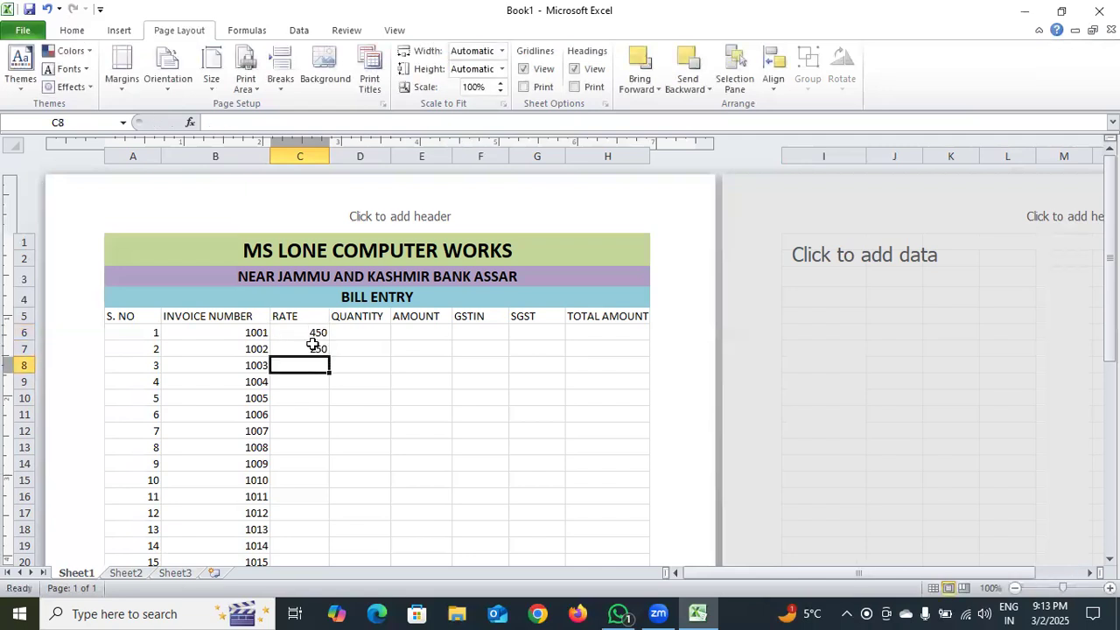
Enter the rates 450, 2500 and 4000 in cells C8 to C10
type("450")
key("Return")
type("25")
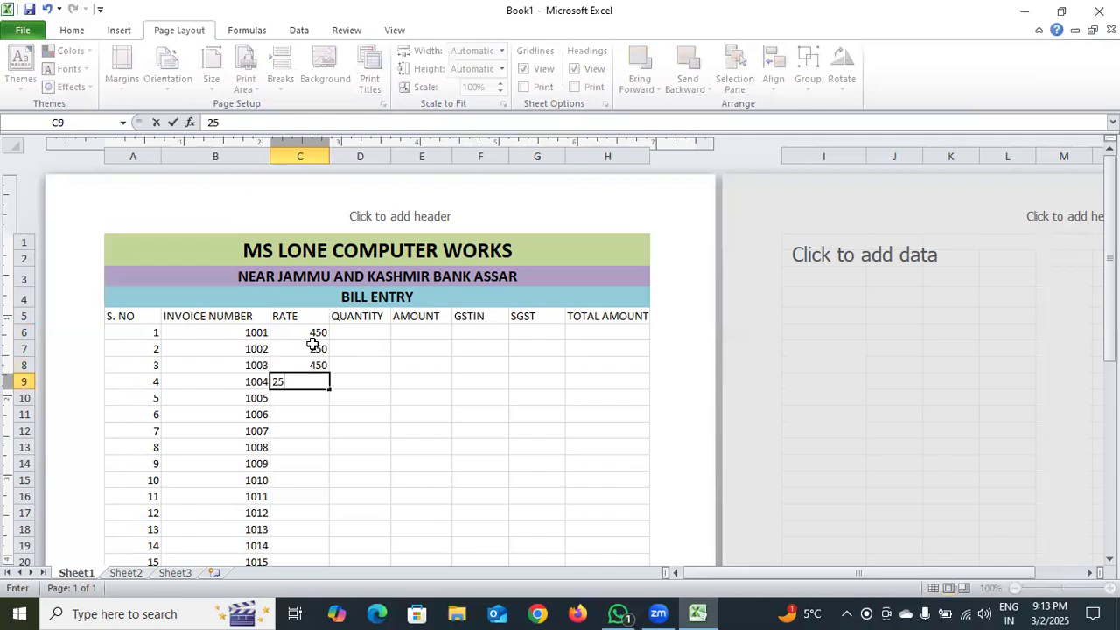
type("00")
key("Return")
type("4000")
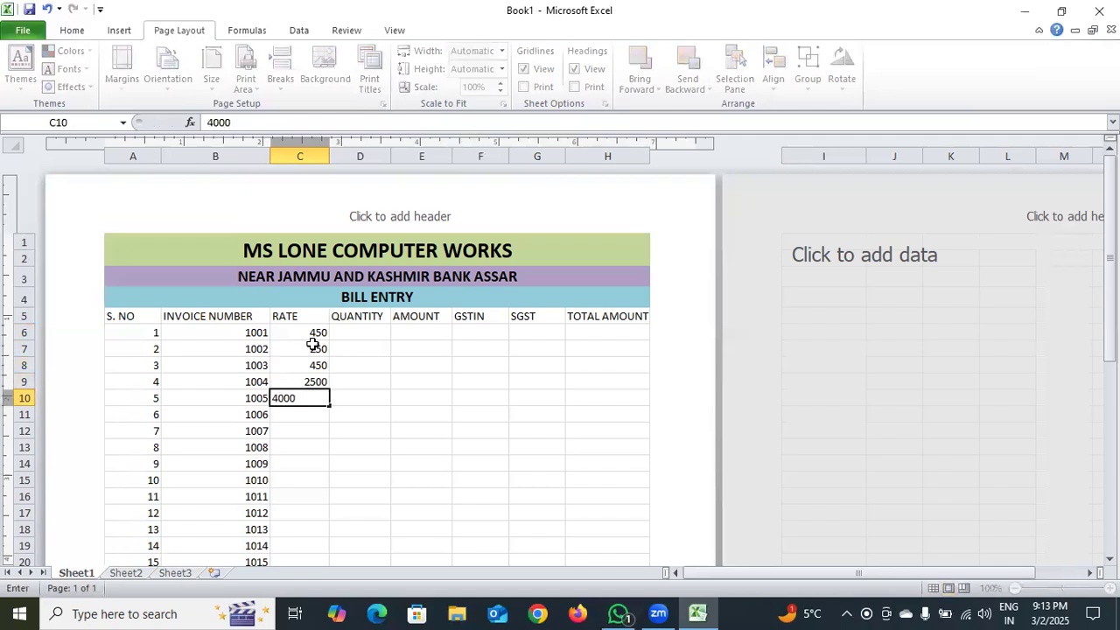
key("Return")
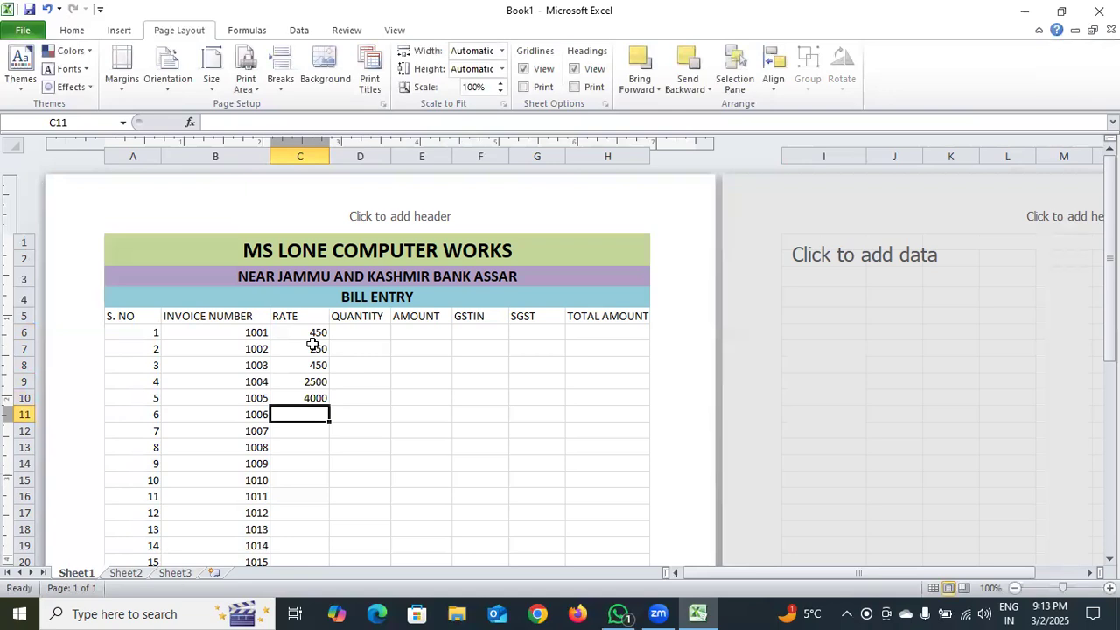
Fill in the rates 230, 456, 789 and 880 in cells C11 to C14
type("230")
key("Return")
type("456")
key("Return")
type("789")
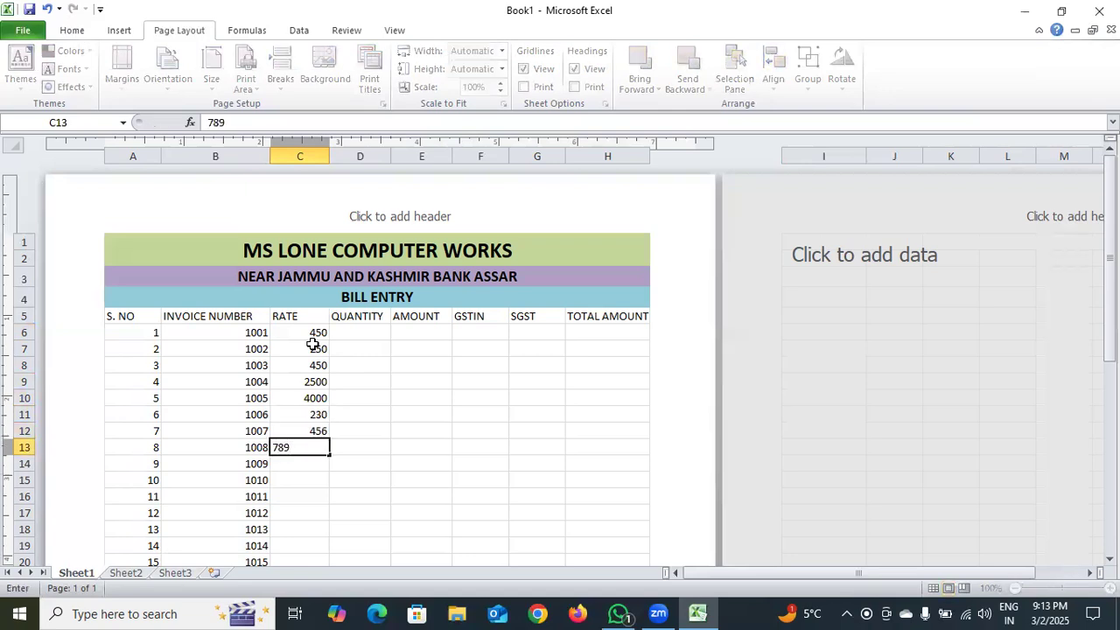
key("Return")
type("880")
key("Return")
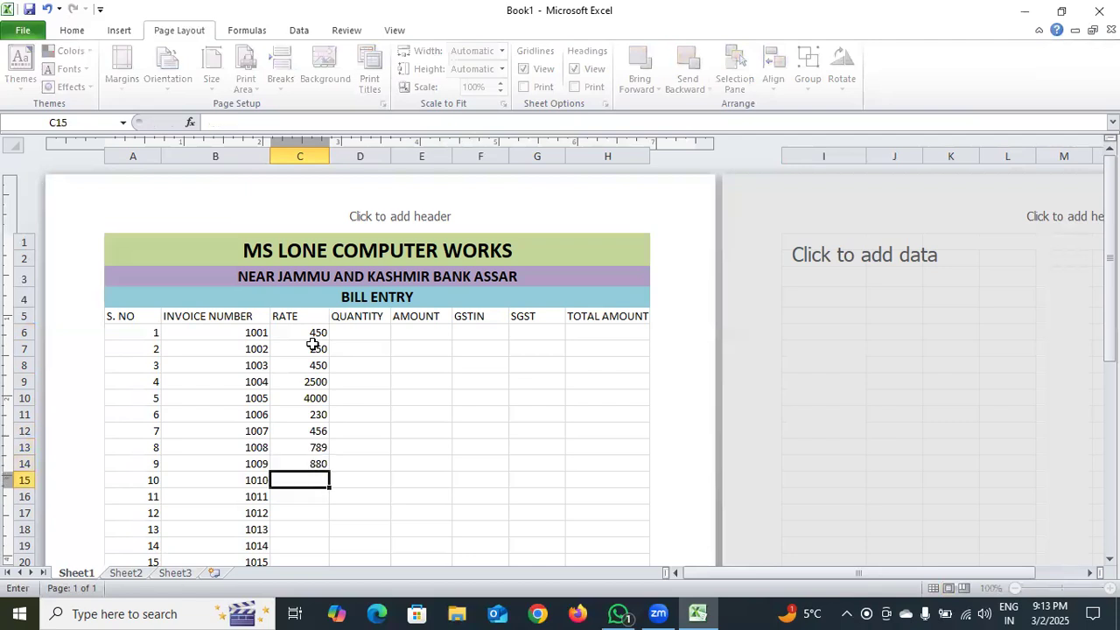
Enter the rates 560, 523 and 630 in cells C15 to C17
type("560")
key("Return")
type("5")
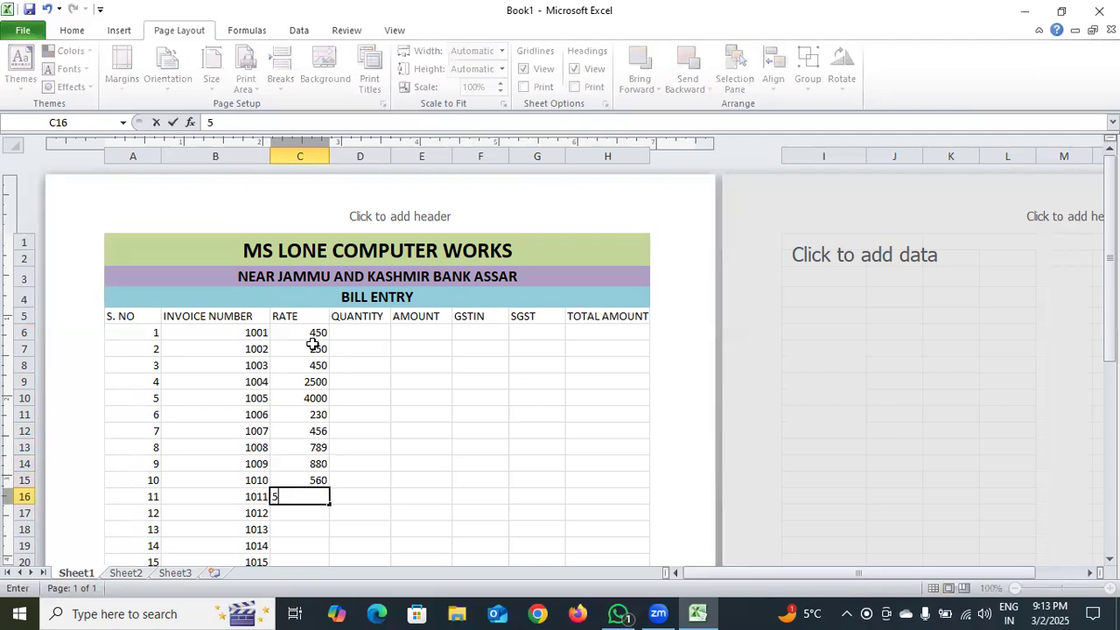
type("23")
key("Return")
type("630")
key("Return")
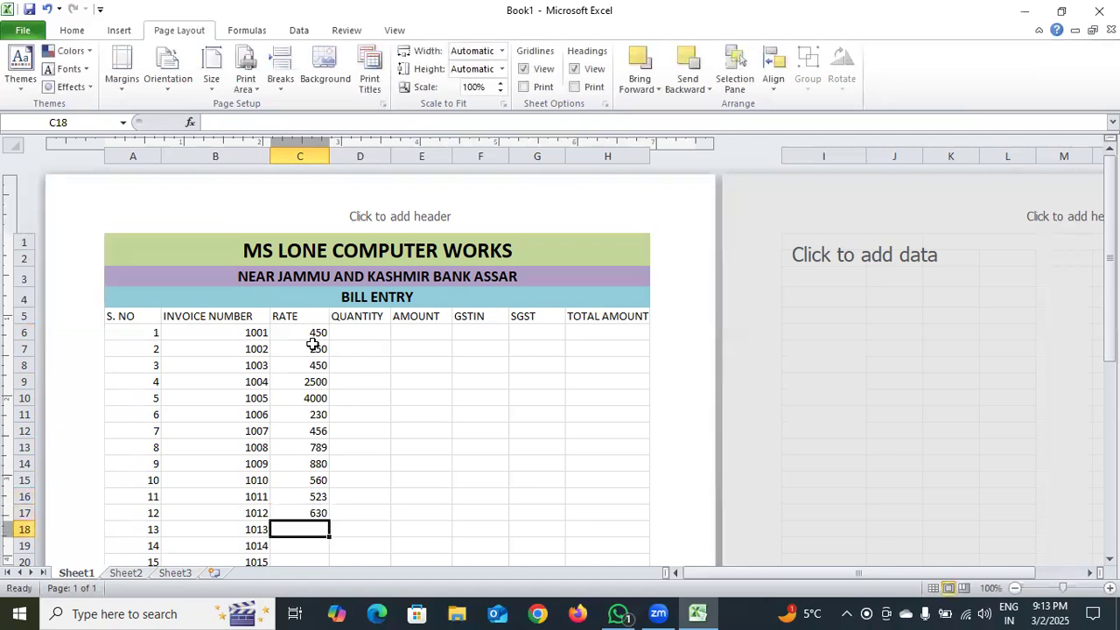
Enter the rates 899, 900 and 999 in cells C18 to C20
type("899")
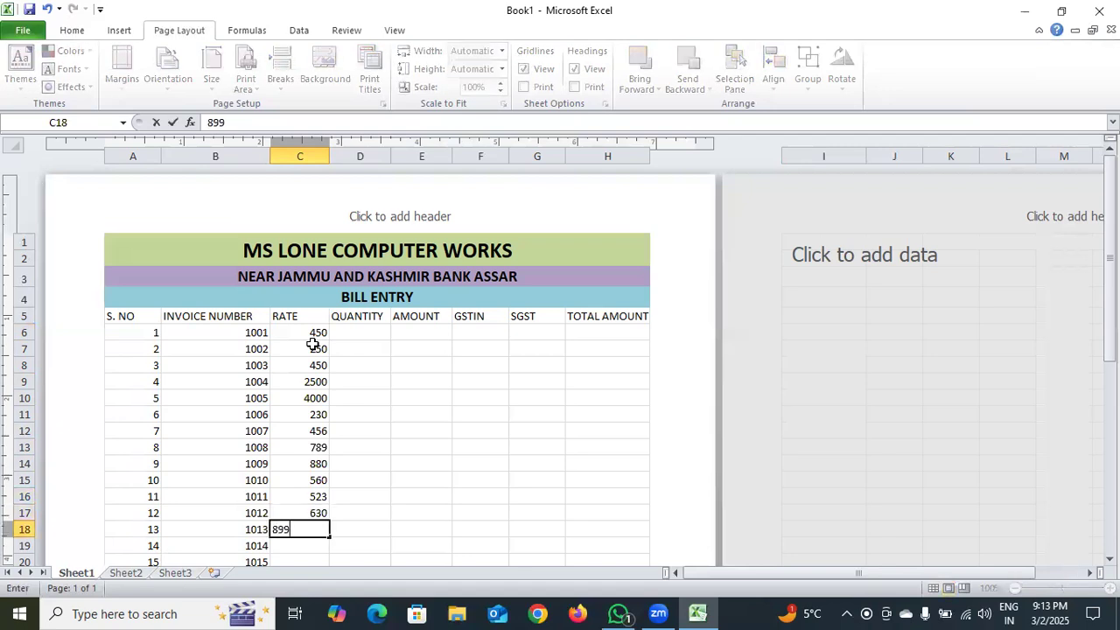
key("Return")
type("900")
key("Return")
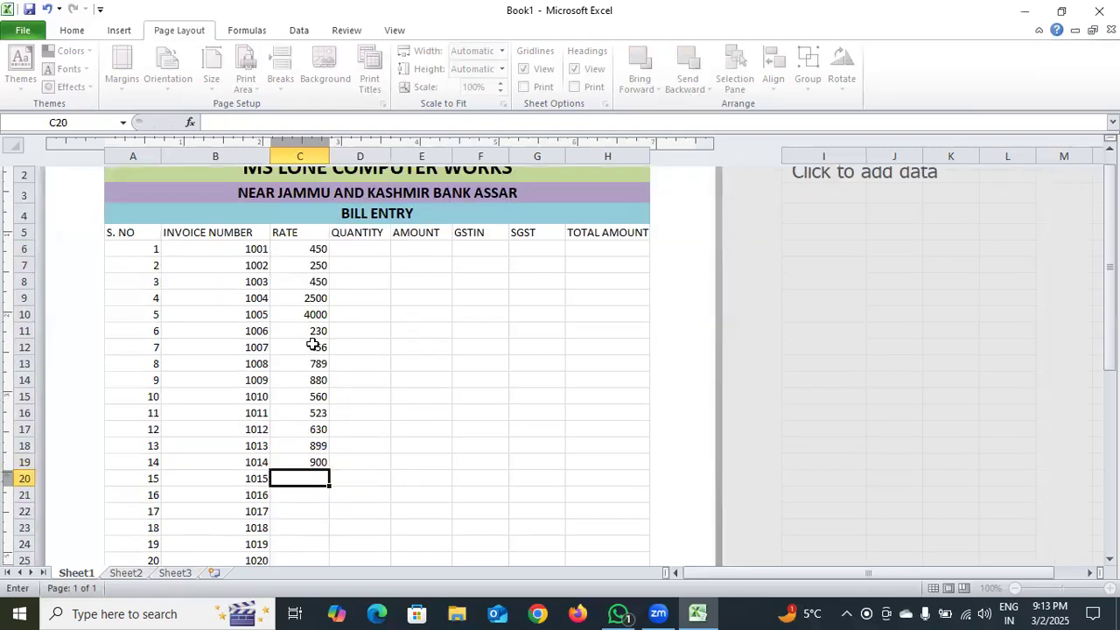
type("999")
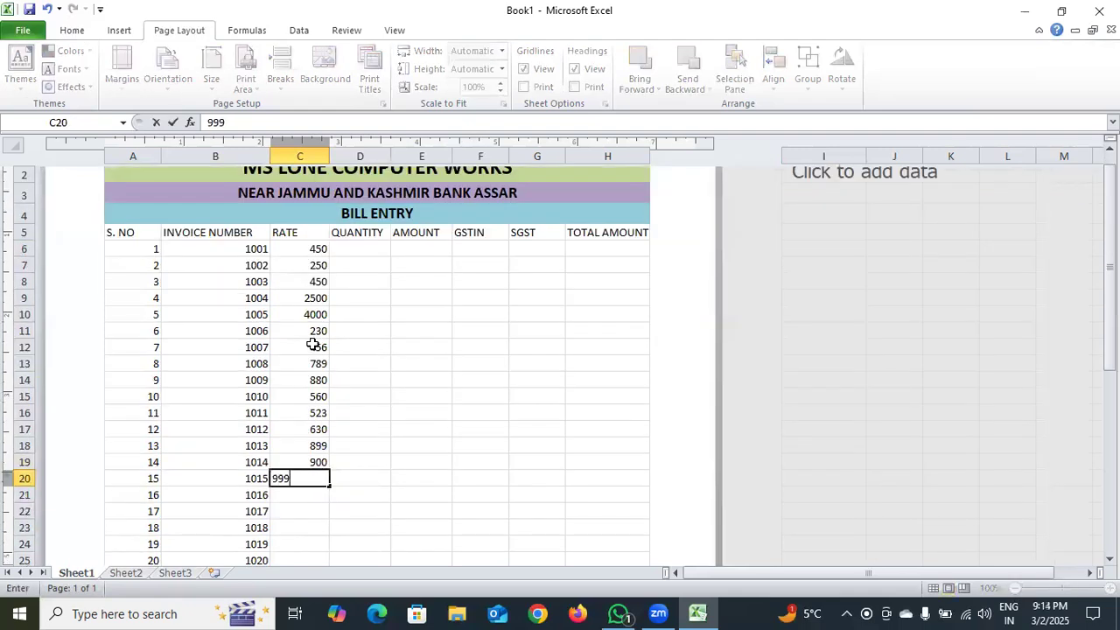
key("Return")
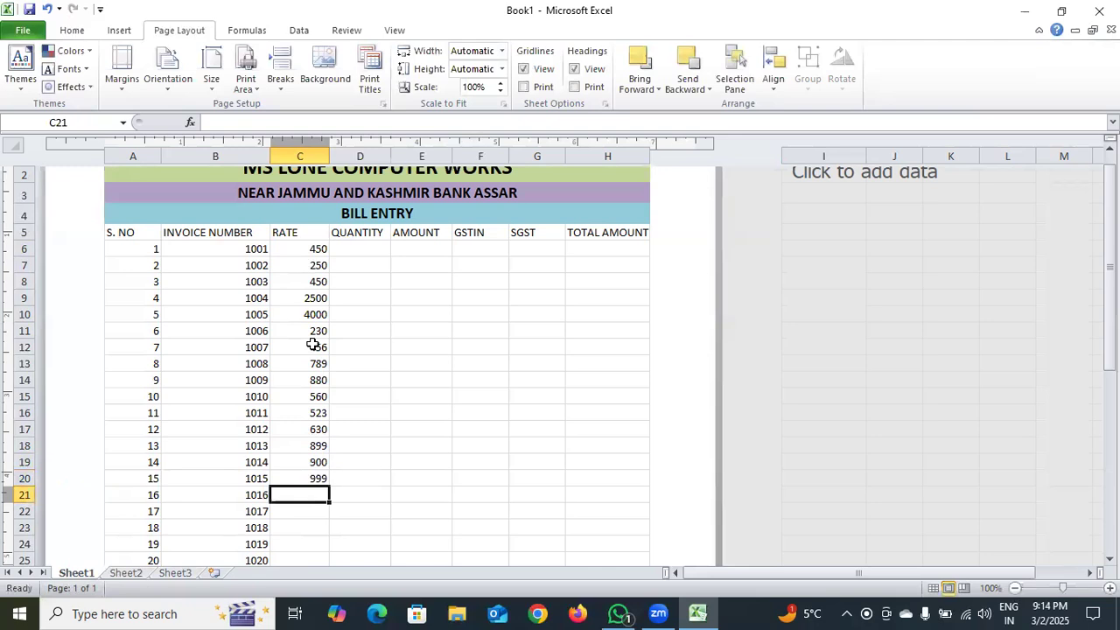
Fill in the rates 1122, 5623, 35000 and 43000 in cells C21 to C24
type("1122")
key("Return")
type("5623")
key("Return")
type("35000")
key("Return")
type("43000")
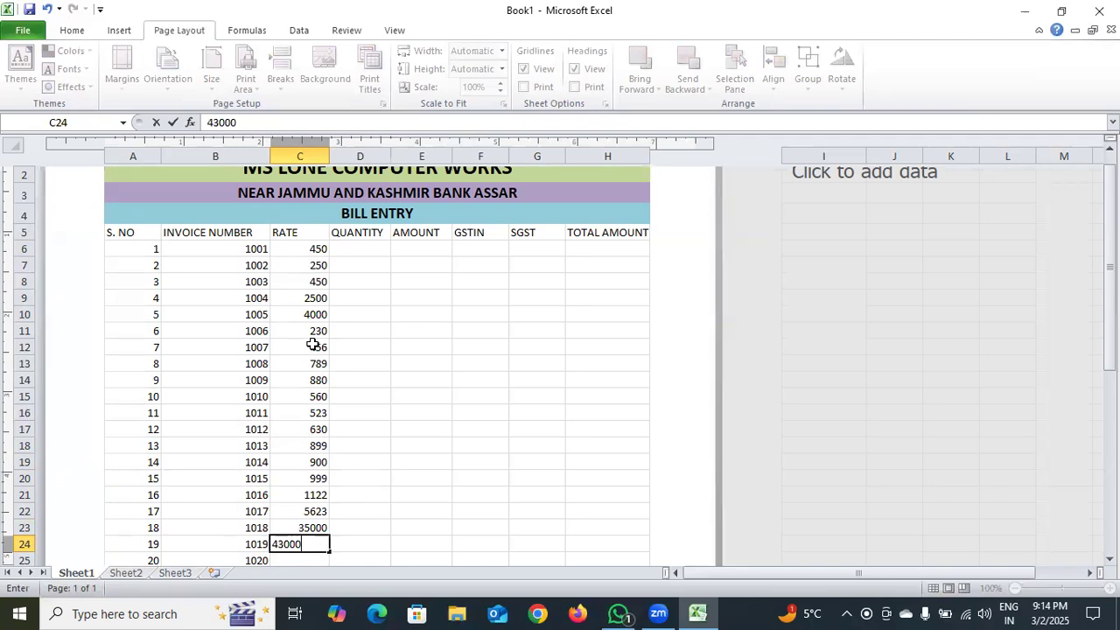
key("Return")
Enter the rates 5600, 6200 and 1230 in cells C25 to C27
type("5600")
key("Return")
type("6200")
key("Return")
type("123")
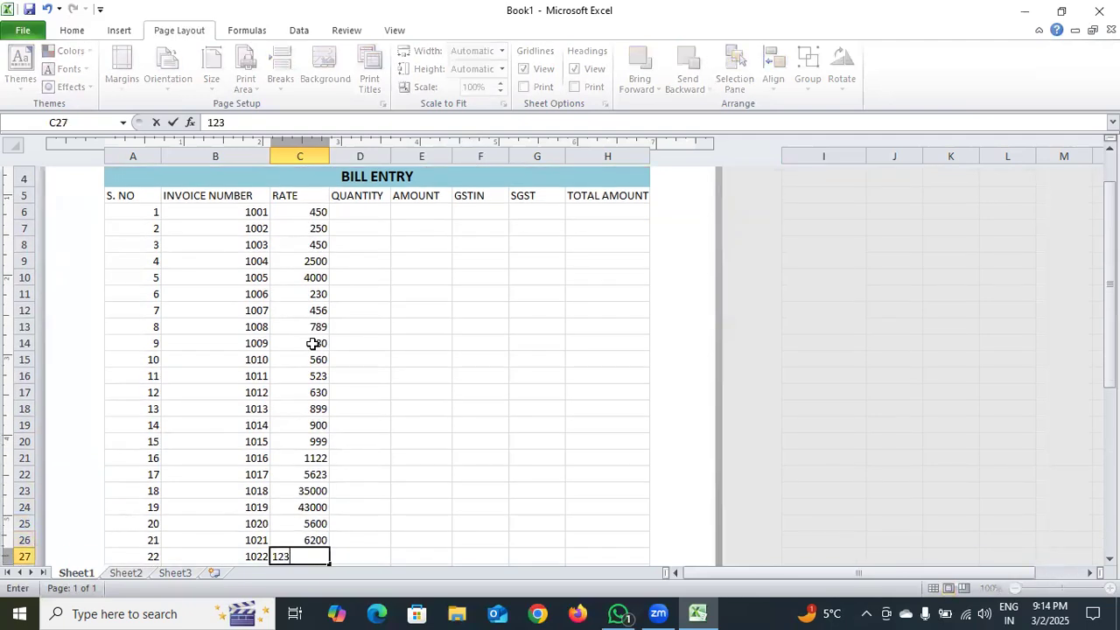
type("0")
key("Return")
Enter the rates 560, 500, 400 and 300 in cells C28 to C31
type("56")
key("Return")
type("500")
key("Return")
type("400")
key("Return")
type("30")
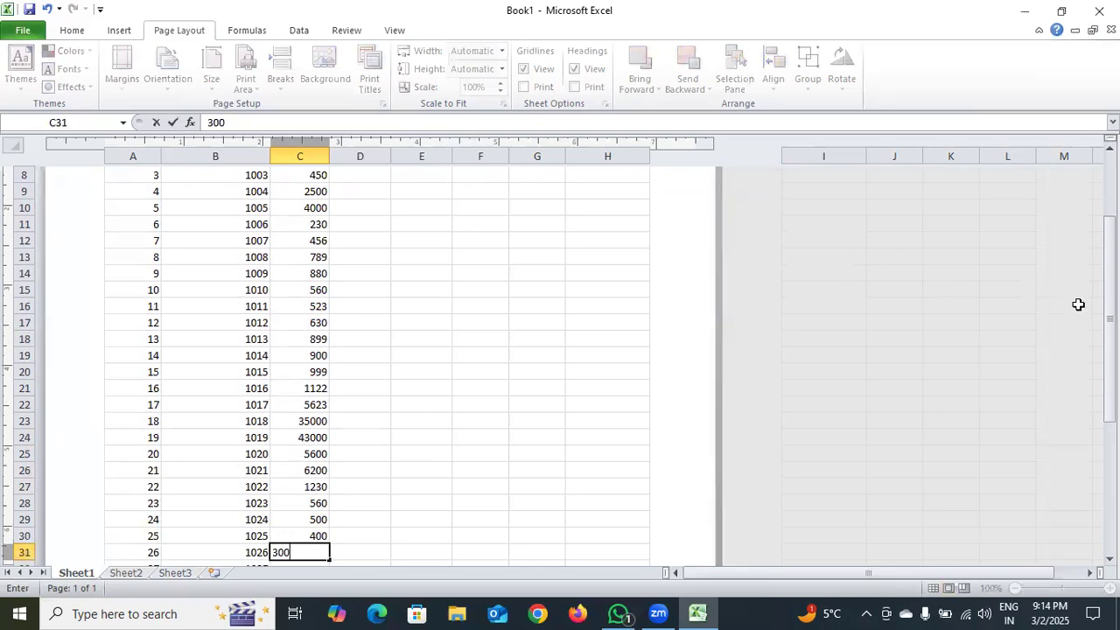
left_click(1110, 329)
left_click_drag(1109, 329, 1110, 458)
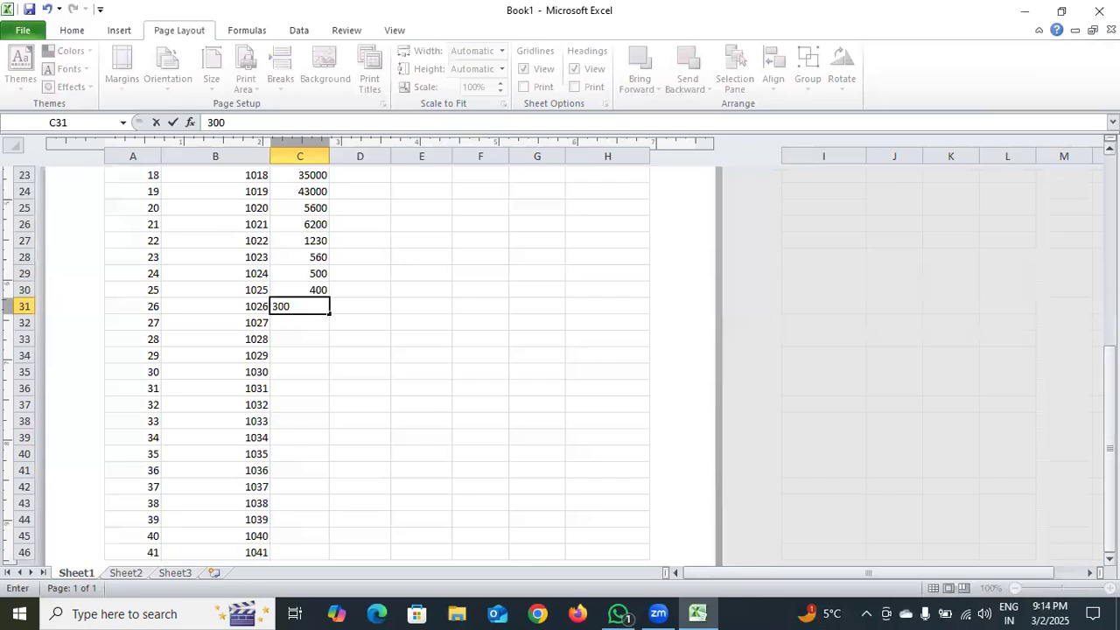
key("Return")
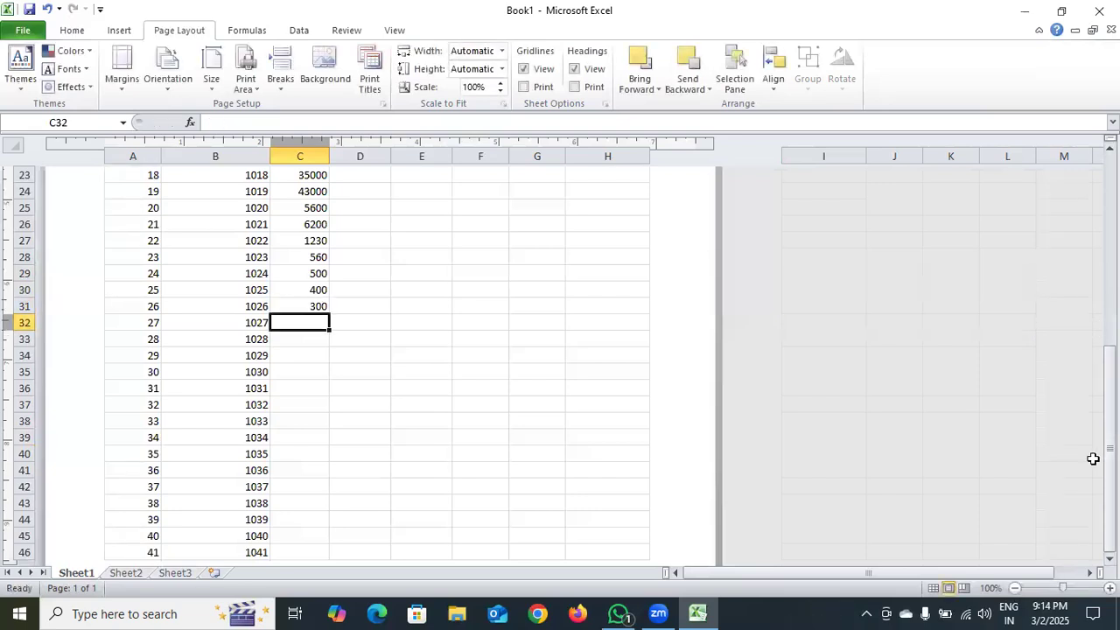
Fill in the rates 800, 1600 and 2400 in cells C32 to C34
type("800")
key("Return")
type("1600")
key("Return")
type("2400")
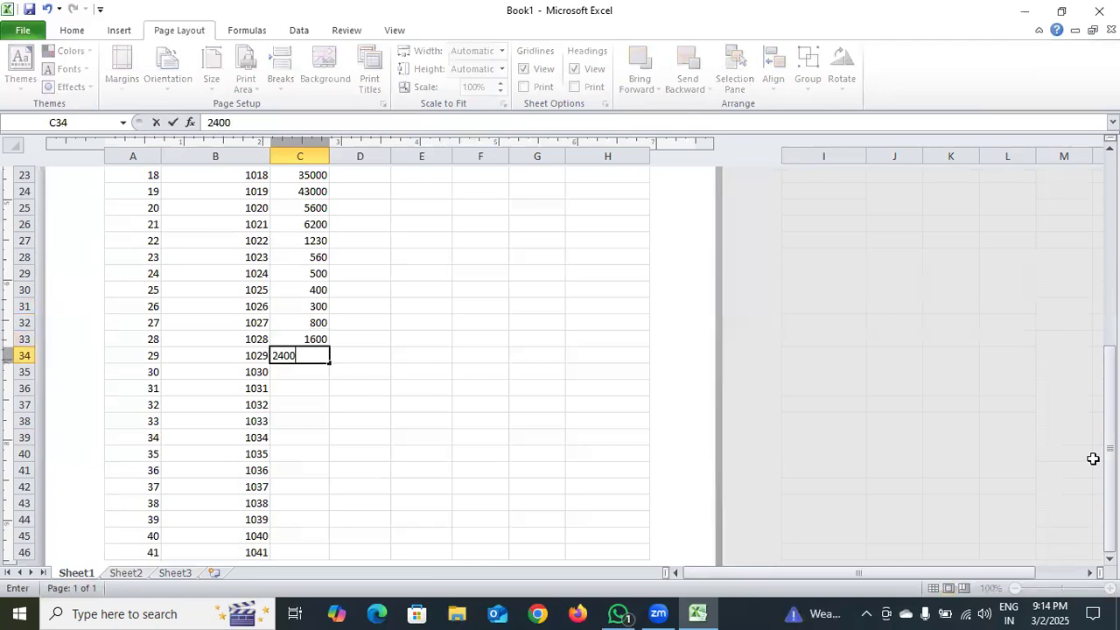
key("Return")
Enter the rates 1200, 230 and 2300 in cells C35 to C37
type("1200")
key("Return")
type("230")
key("Return")
type("2300")
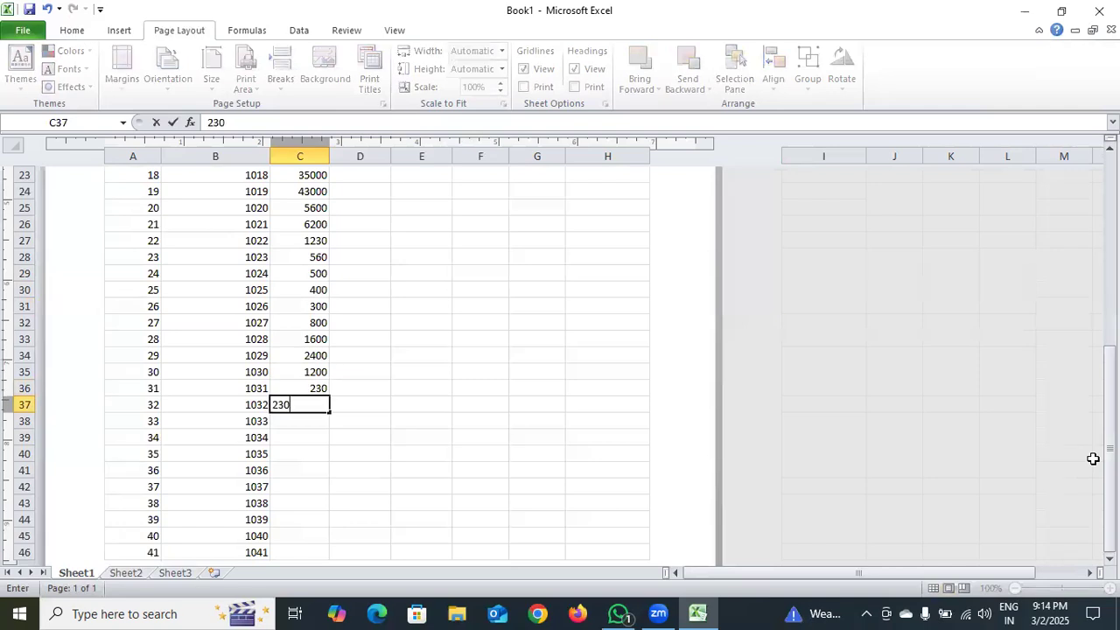
key("Return")
Enter the rates 456, 236 and 899 in cells C38 to C40
type("456")
key("Return")
type("236")
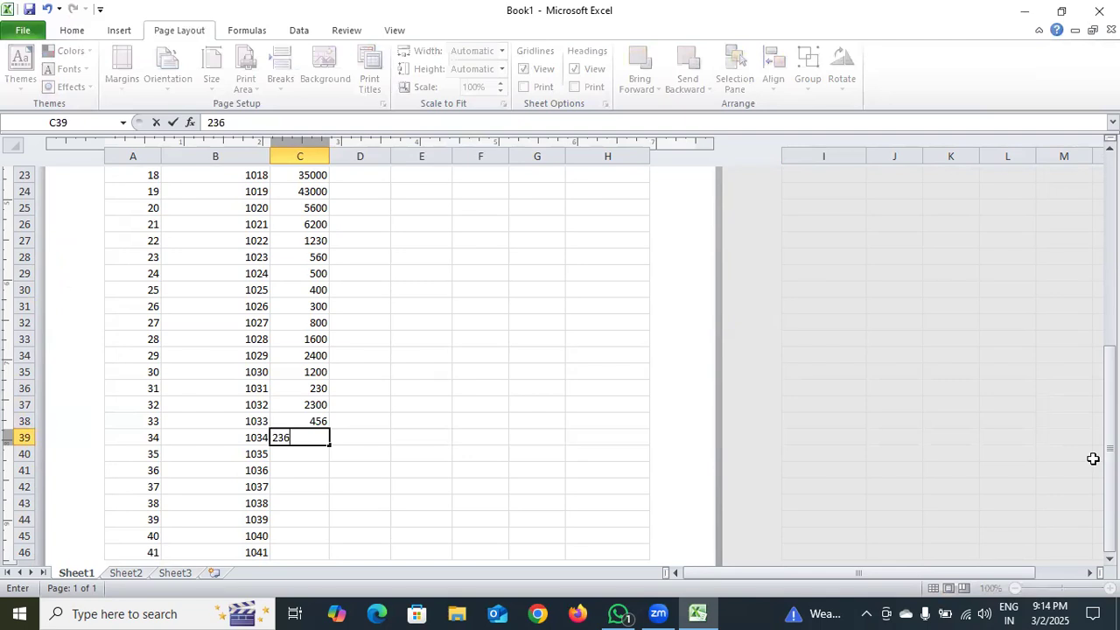
key("Return")
type("899")
key("Return")
Fill in the rates 599, 499 and 399 in cells C41 to C43
type("599")
key("Return")
type("499")
key("Return")
type("399")
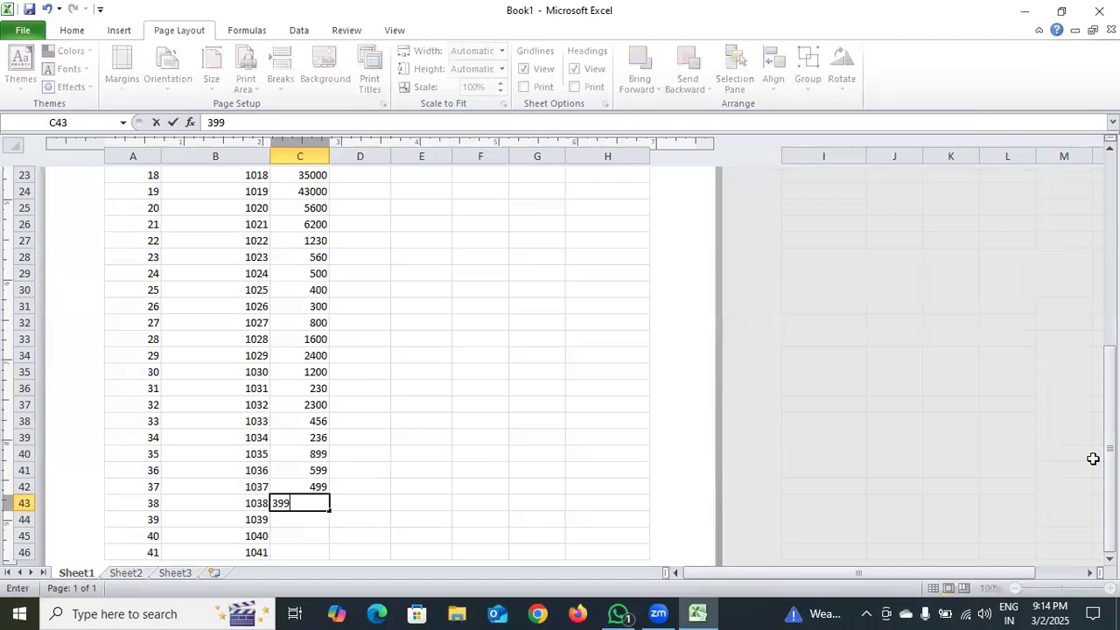
key("Return")
Complete the RATE column with 263, 256 and 230 in cells C44 to C46
type("263")
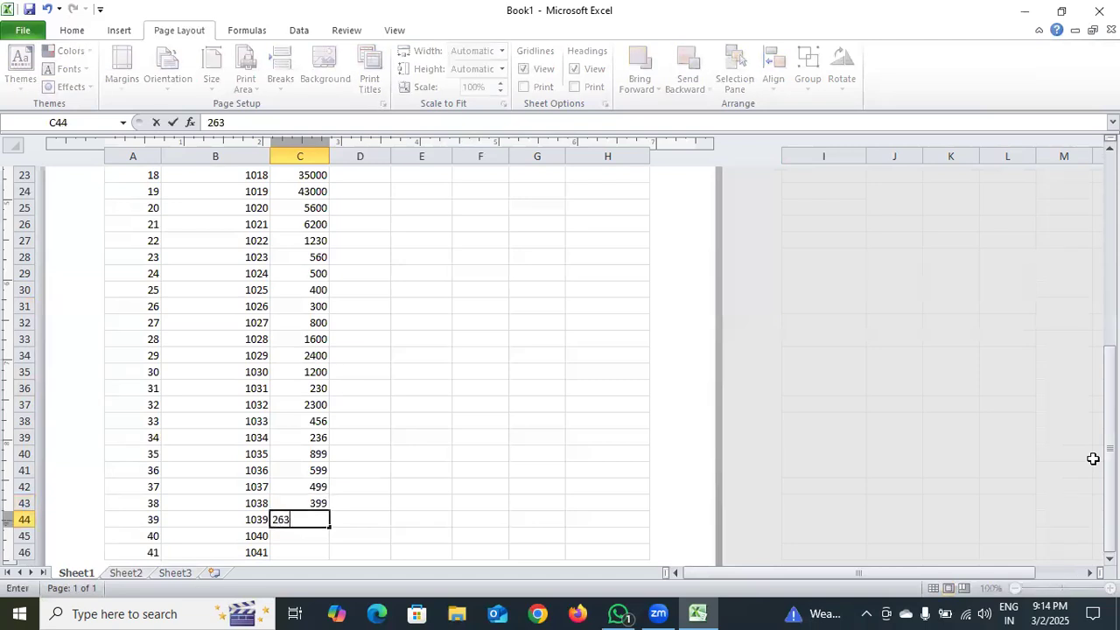
key("Return")
type("256")
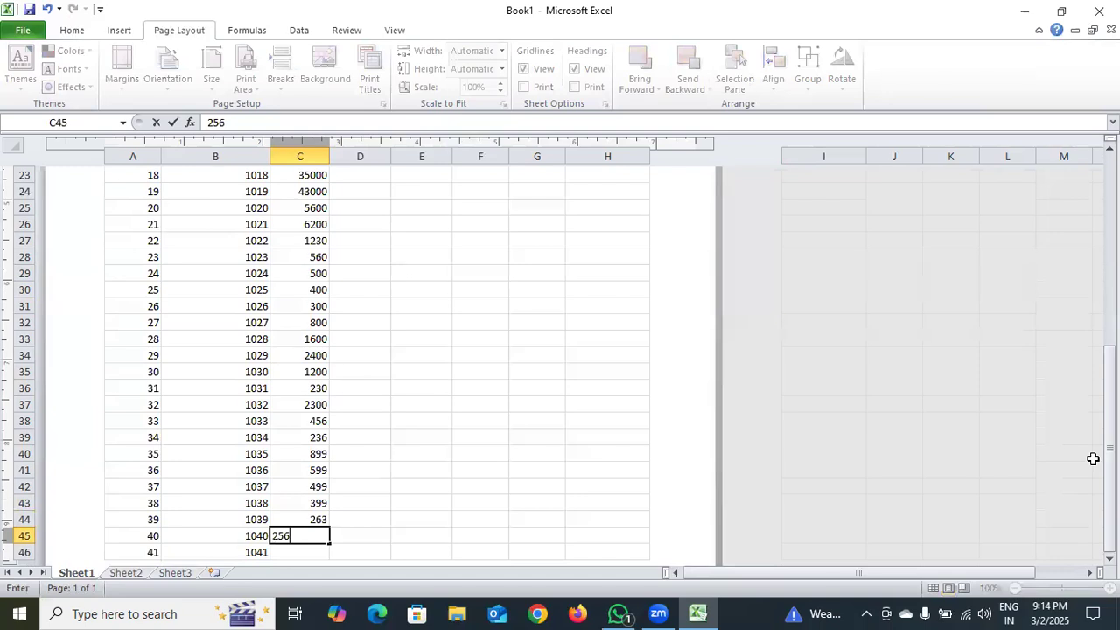
key("Return")
type("230")
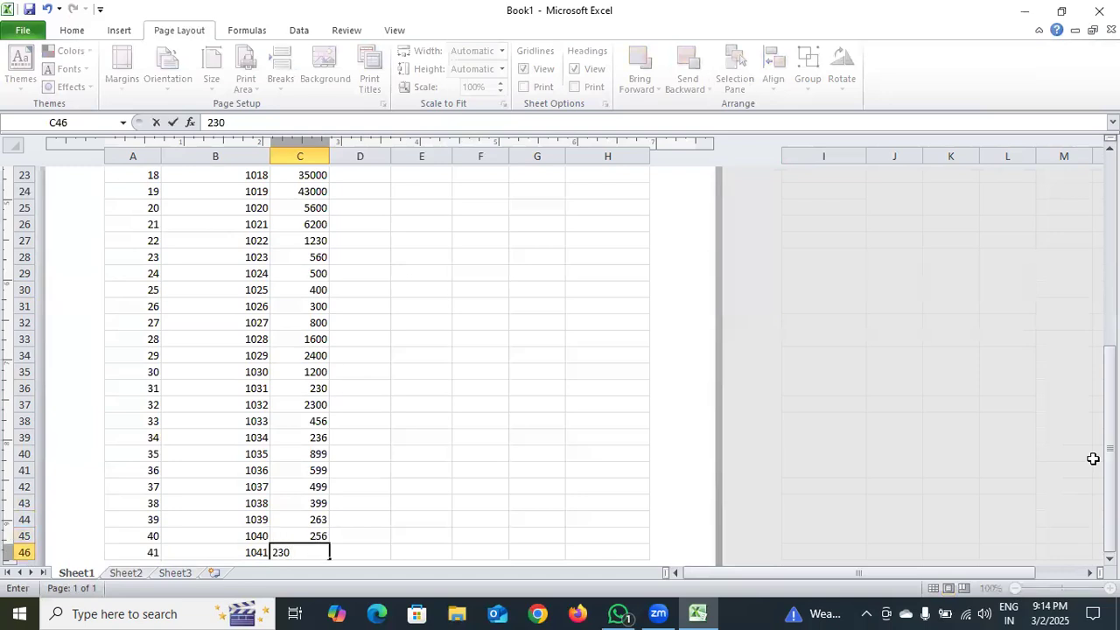
scroll(230, 349, "down", 3)
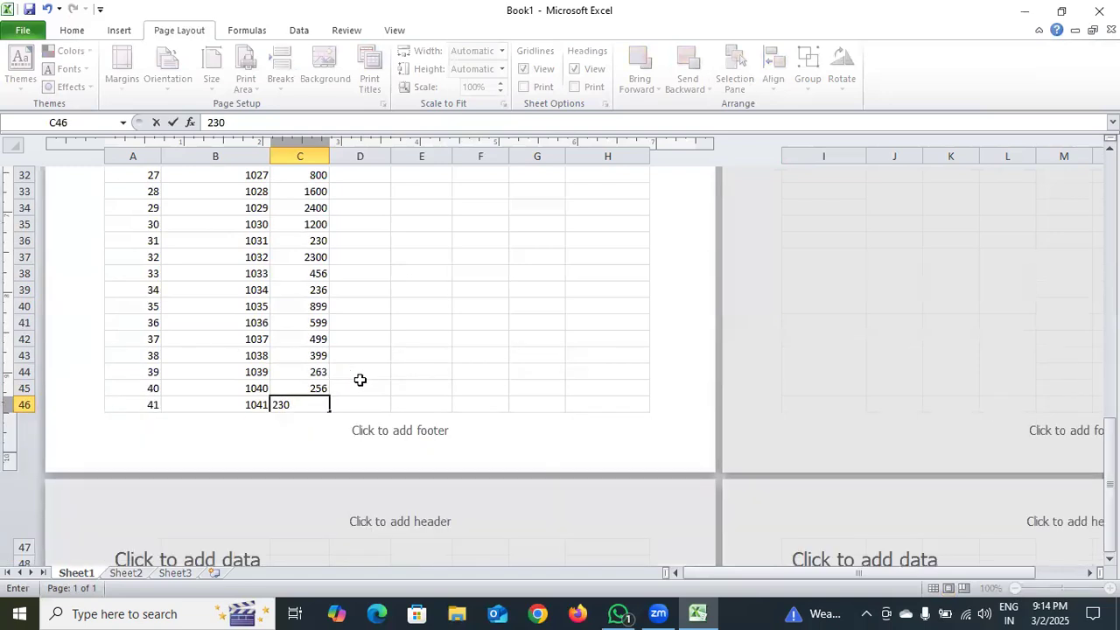
Start the QUANTITY column with 5, 12 and 45 in cells D6 to D8
left_click_drag(1109, 451, 1108, 322)
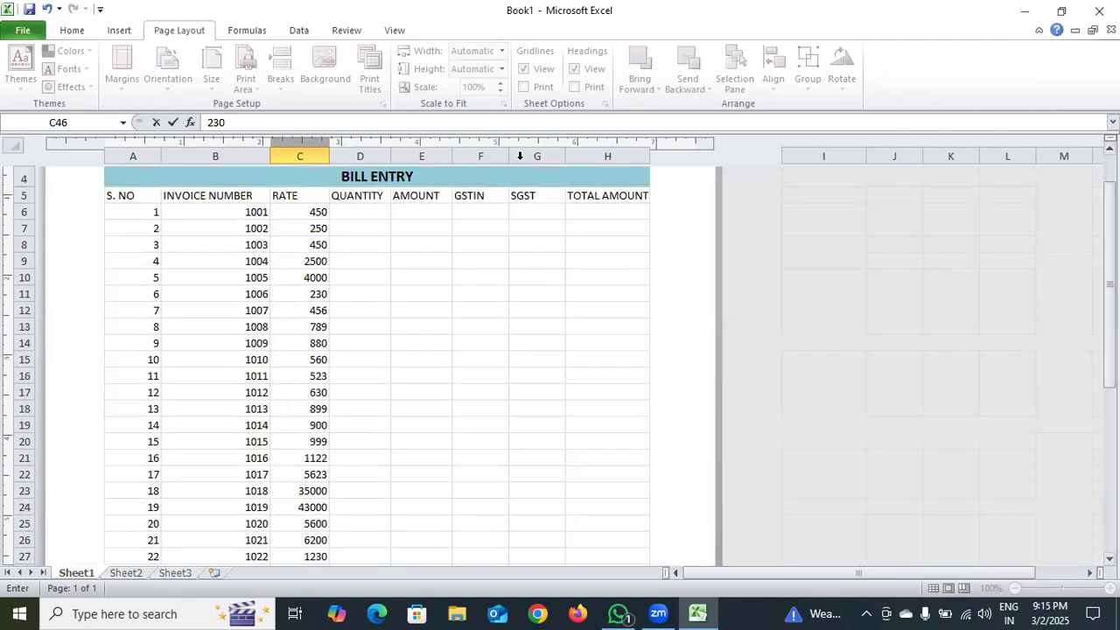
left_click(371, 210)
left_click(370, 202)
left_click(370, 210)
double_click(368, 211)
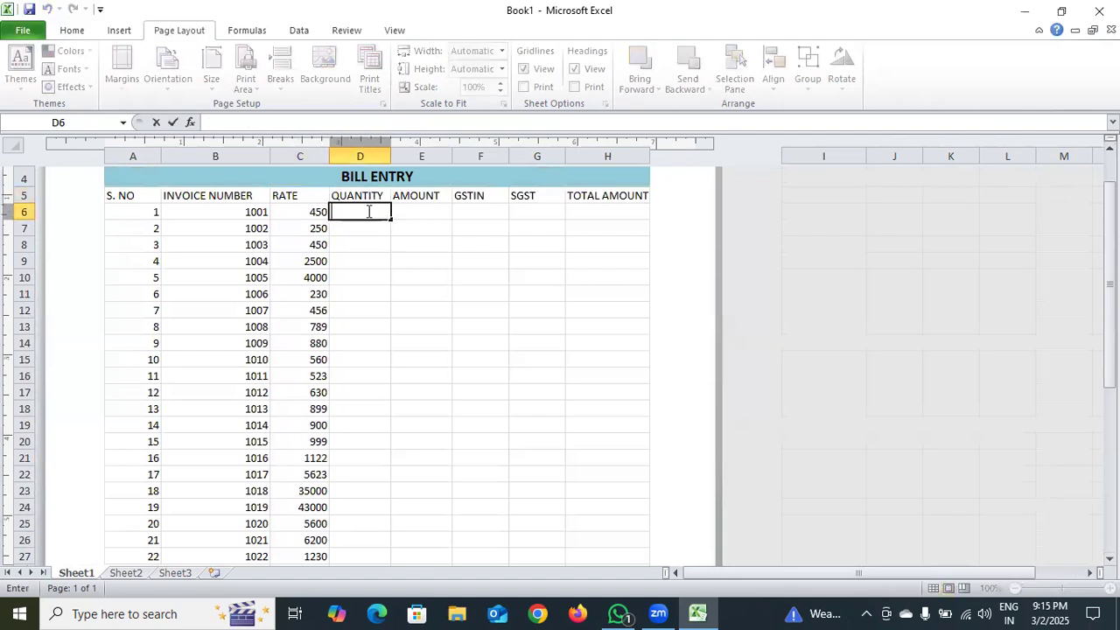
type("5")
key("Return")
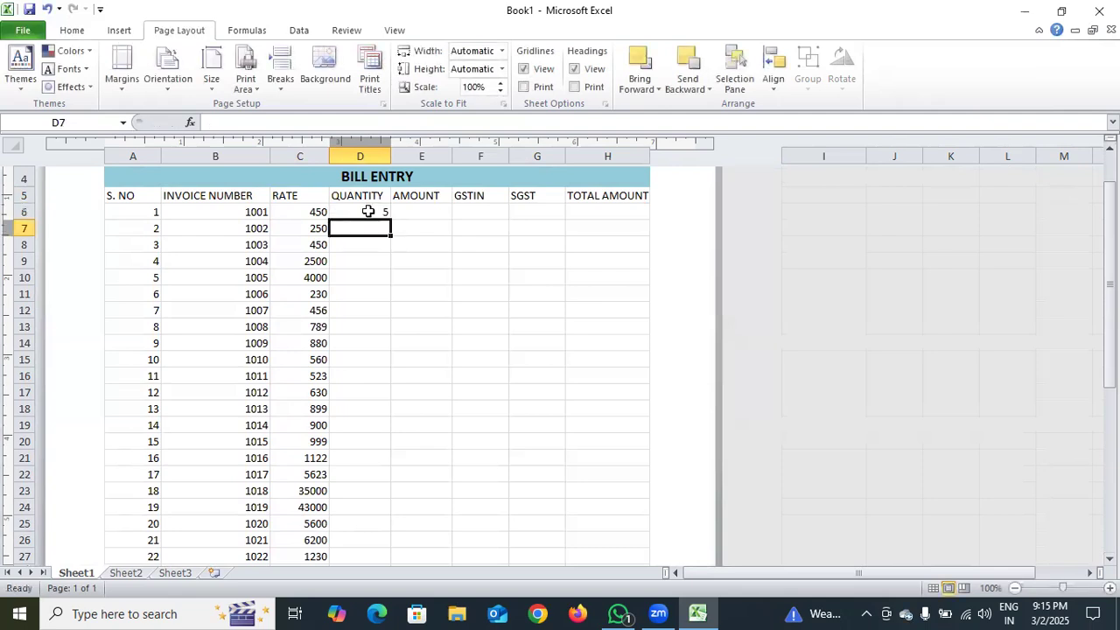
type("12")
key("Return")
type("45")
key("Return")
Enter the quantities 20, 30 and 4 in cells D9 to D11
type("20")
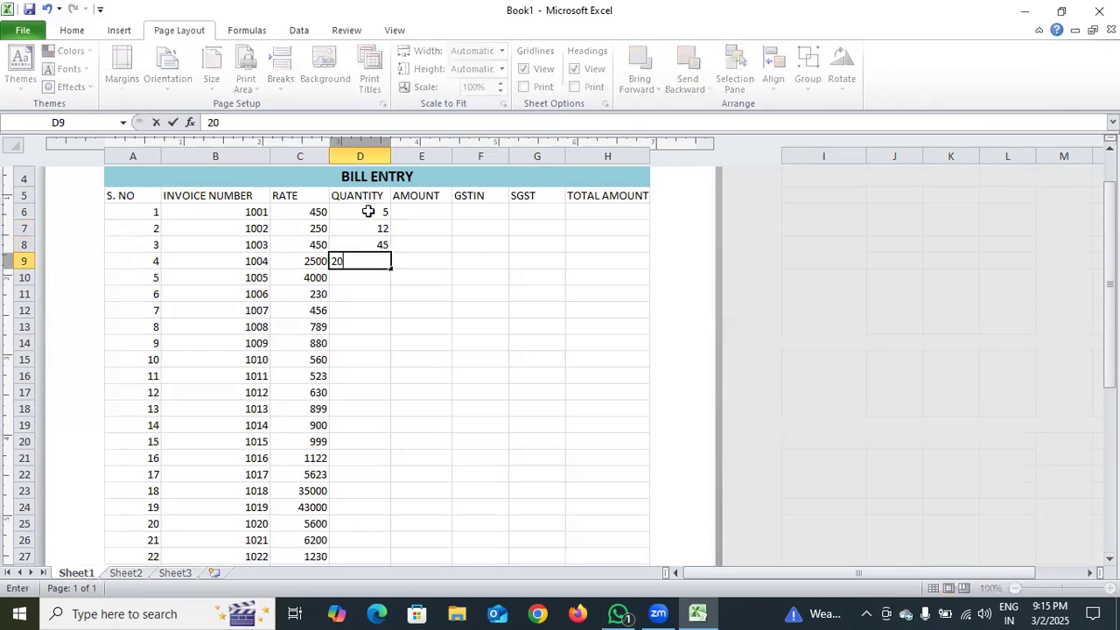
key("Return")
type("30")
key("Return")
type("4")
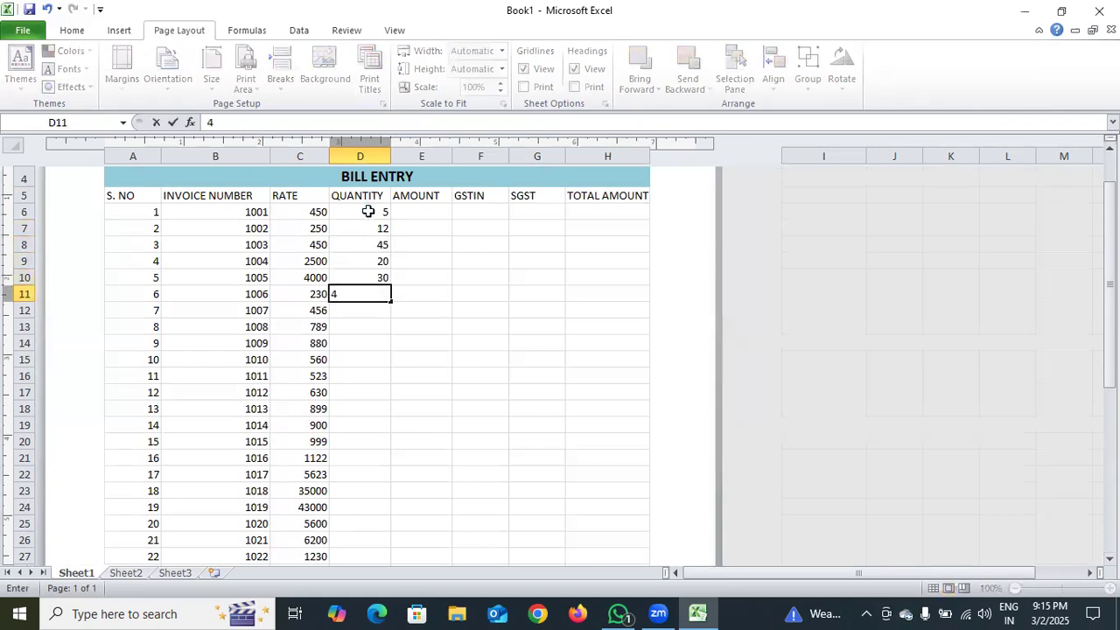
key("Return")
Enter the quantities 23, 12 and 45 in cells D12 to D14
type("23")
key("Return")
type("12")
key("Return")
type("45")
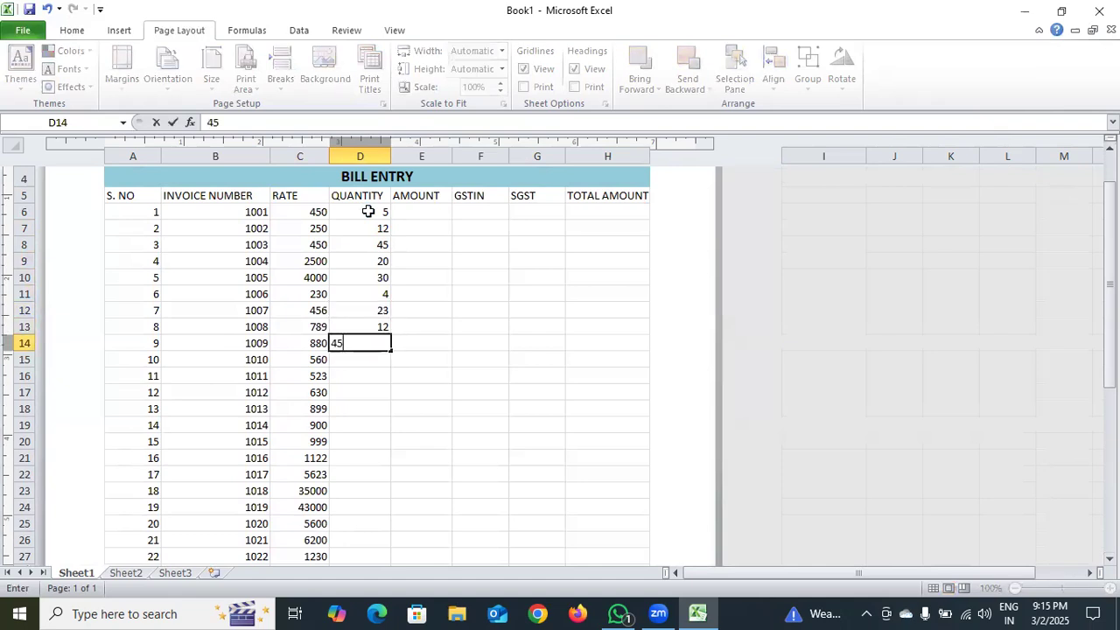
key("Return")
Fill in the quantities 30, 36, 40 and 42 in cells D15 to D18
type("30")
key("Return")
type("36")
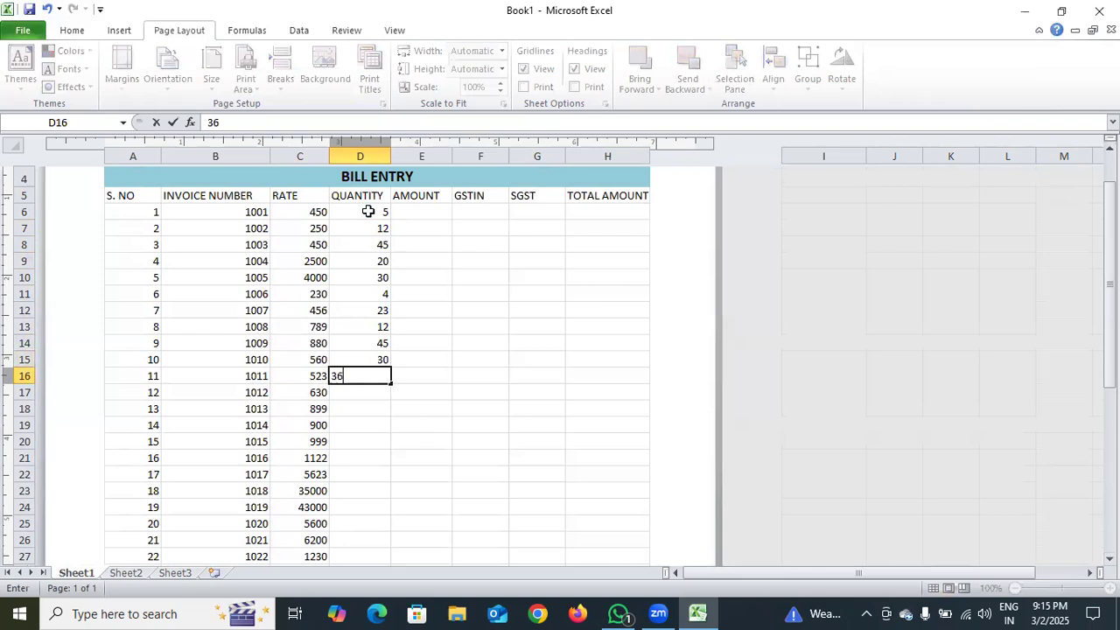
key("Return")
type("40")
key("Return")
type("42")
key("Return")
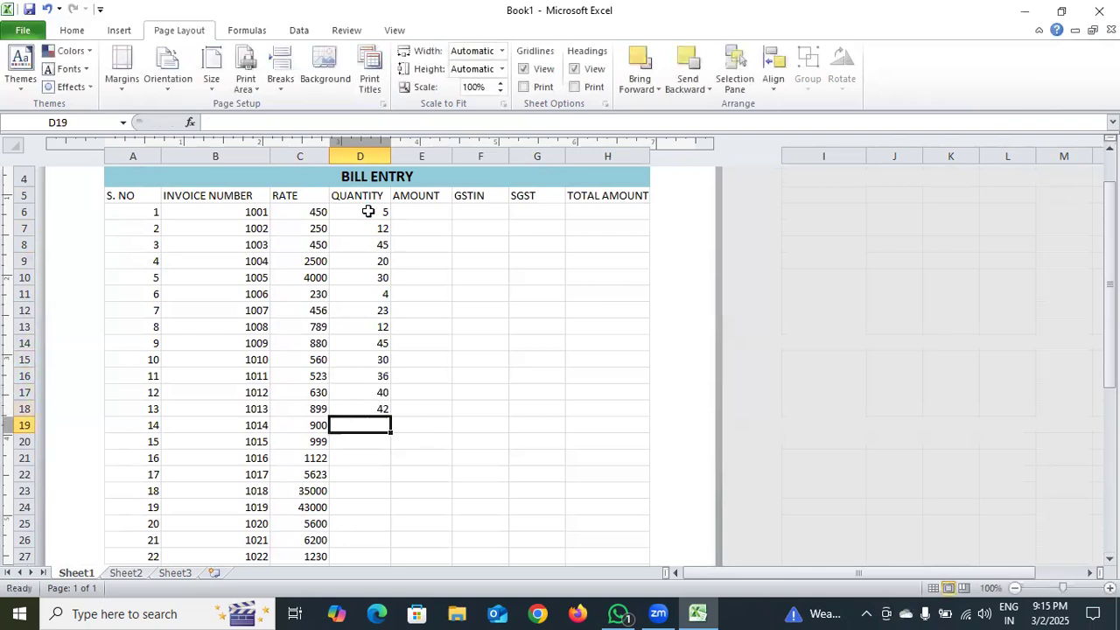
Enter the quantities 48, 56 and 549 in cells D19 to D21
type("48")
key("Return")
type("56")
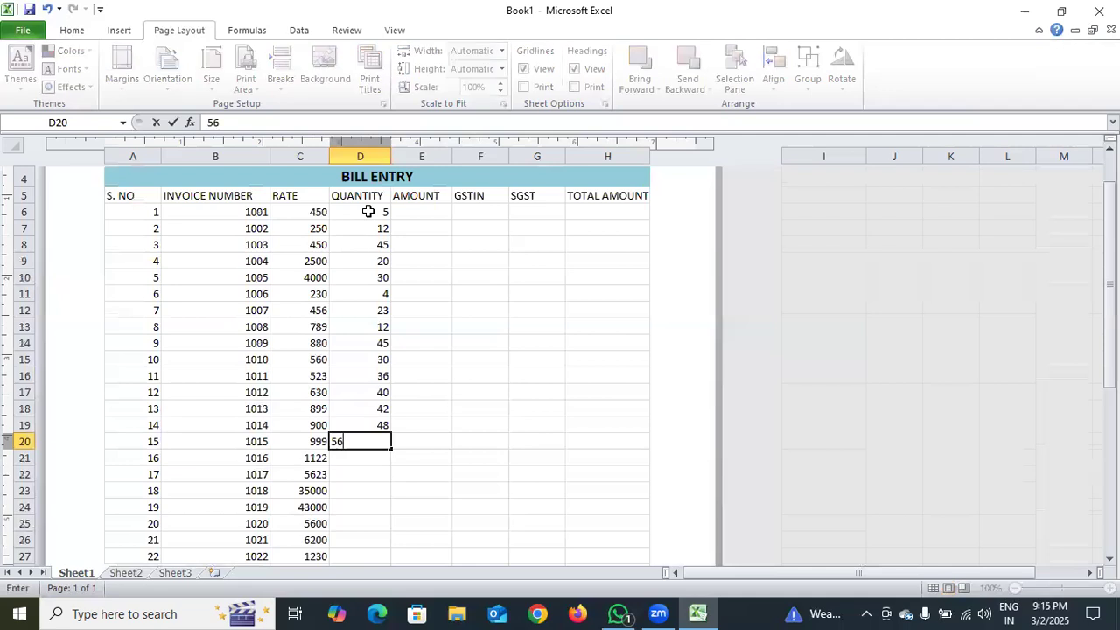
key("Return")
type("549")
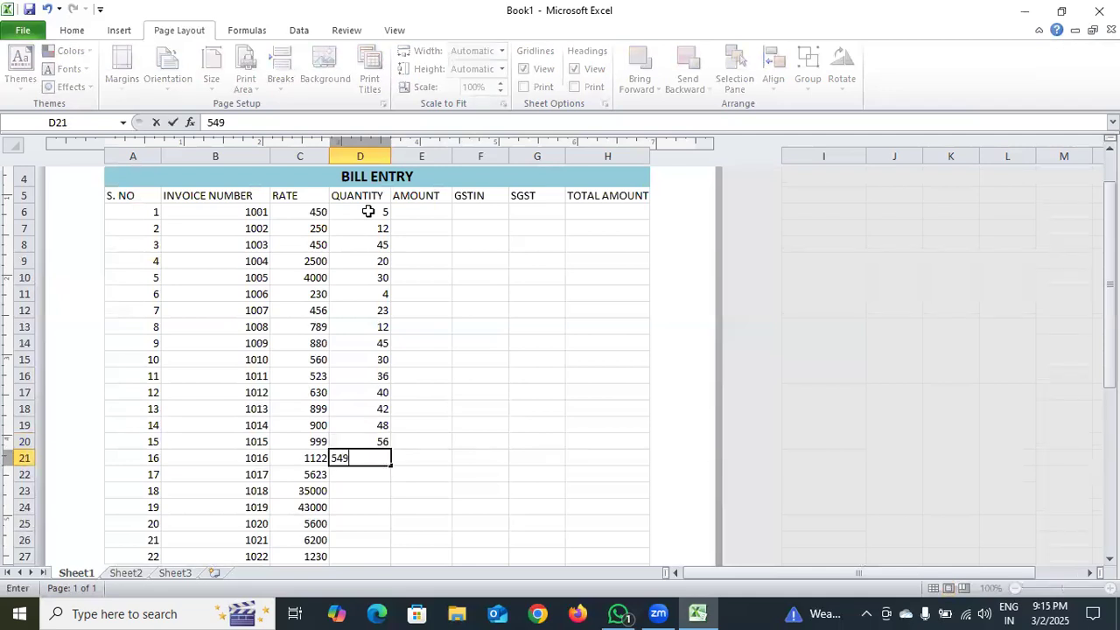
key("Return")
Fill in the quantities 32, 21, 16 and 45 in cells D22 to D25
type("32")
key("Return")
type("21")
key("Return")
type("16")
key("Return")
type("45")
key("Return")
Enter the quantities 12, 23, 78 and 45 in cells D26 to D29
type("12")
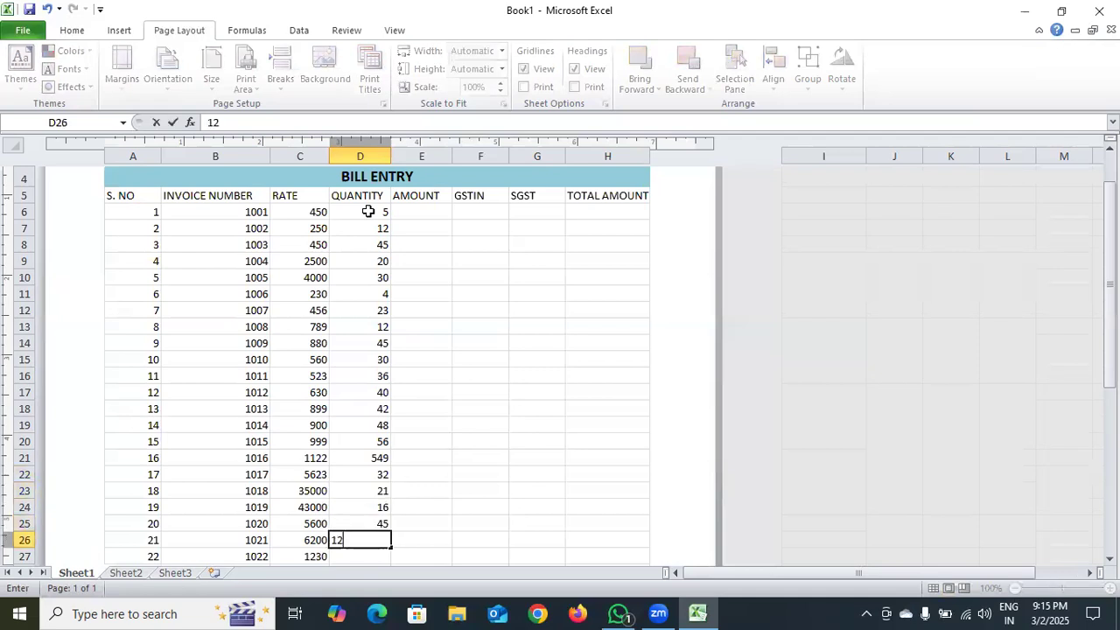
key("Return")
type("23")
key("Return")
type("78")
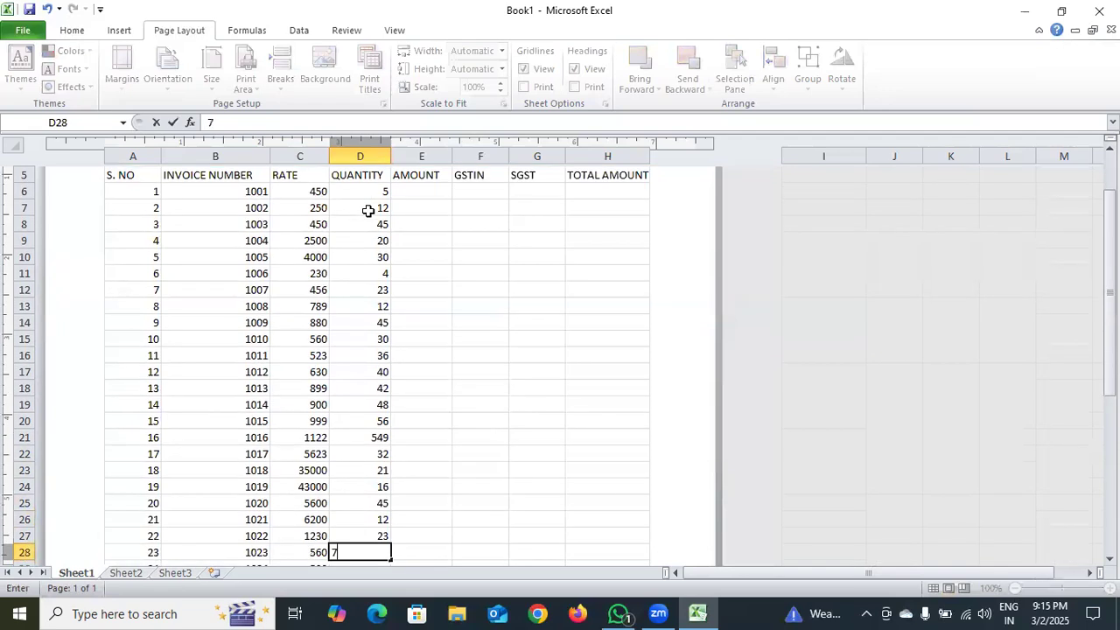
key("Return")
type("45")
key("Return")
Continue the QUANTITY column with 12, 12 and 45 in cells D30 to D32
type("12")
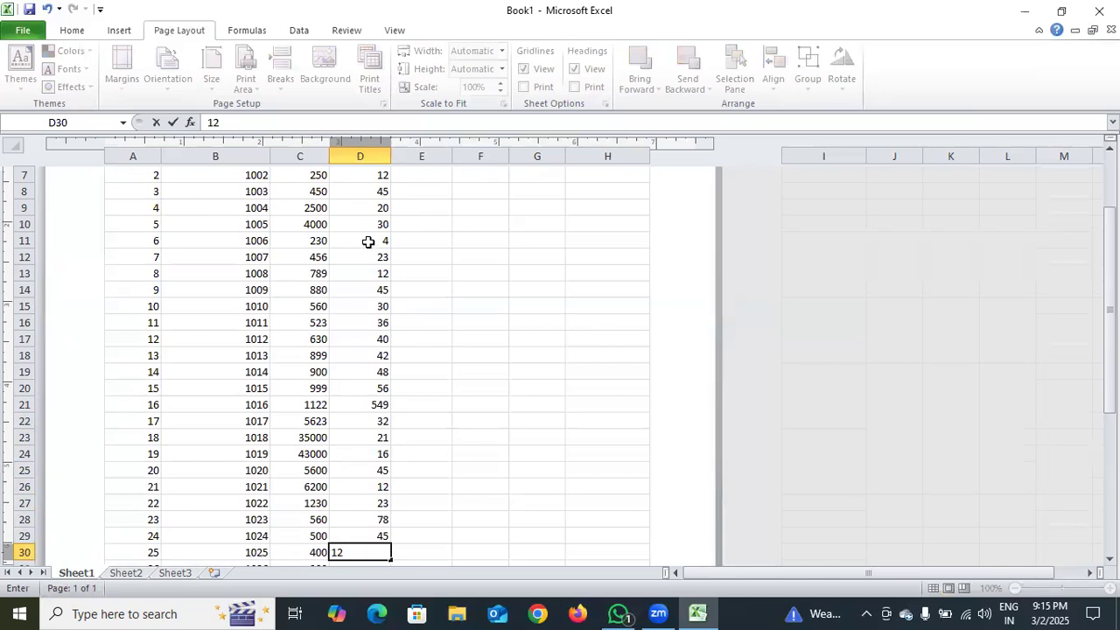
scroll(368, 243, "down", 6)
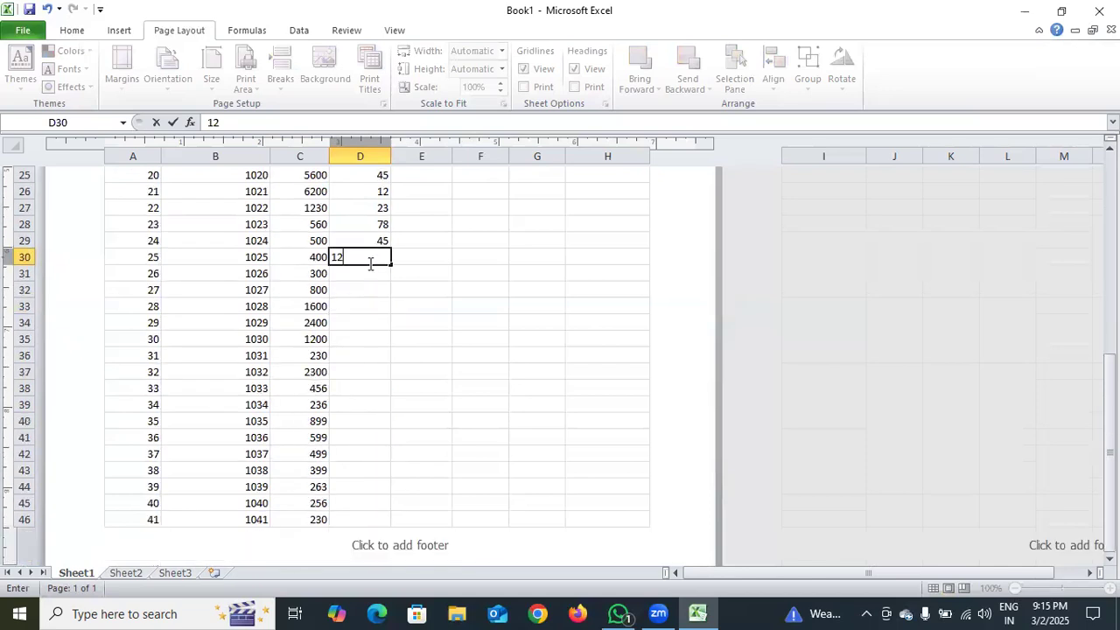
key("Return")
type("12")
key("Return")
type("45")
key("Return")
Enter the quantities 45, 60 and 23 in cells D33 to D35
type("45")
key("Return")
type("60")
key("Return")
type("23")
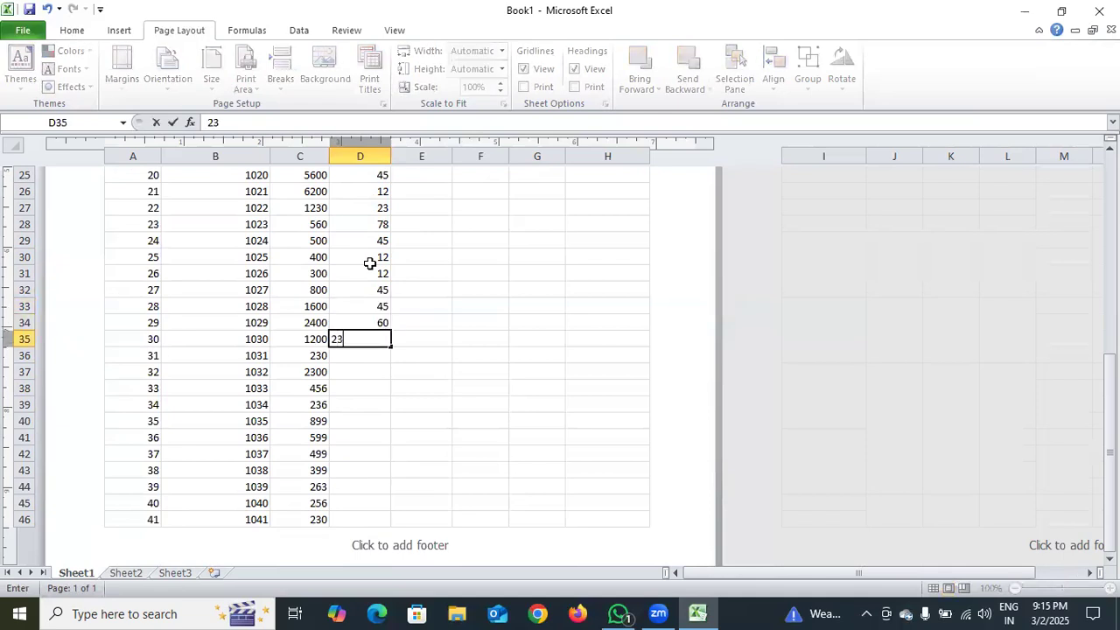
key("Return")
Fill in the quantities 12, 45, 12 and 12 in cells D36 to D39
type("12")
key("Return")
type("45")
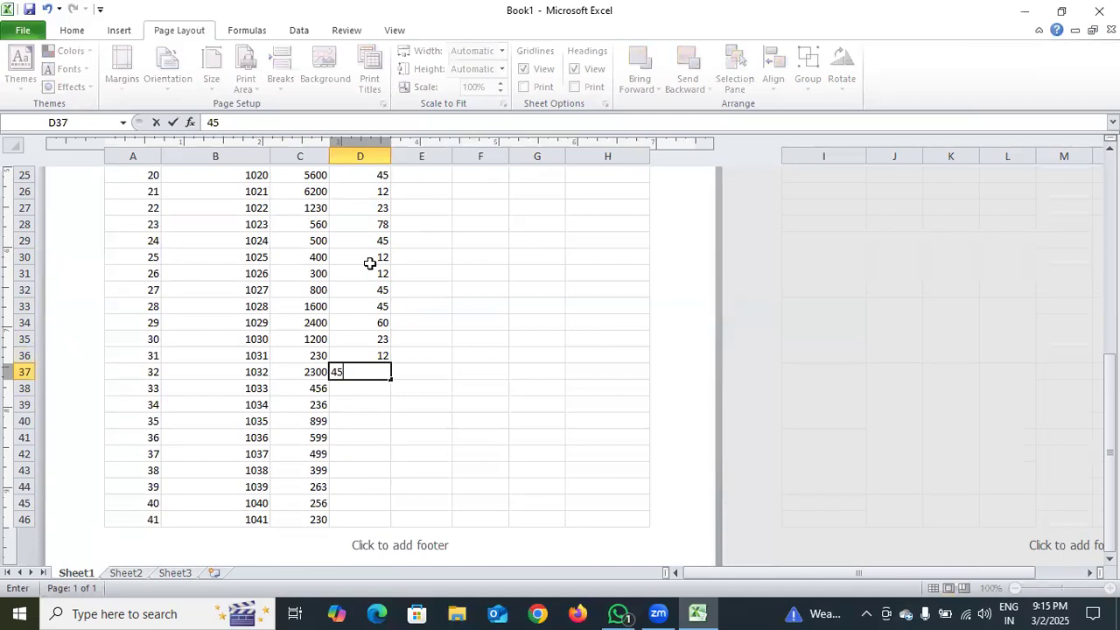
key("Return")
type("12")
type("2")
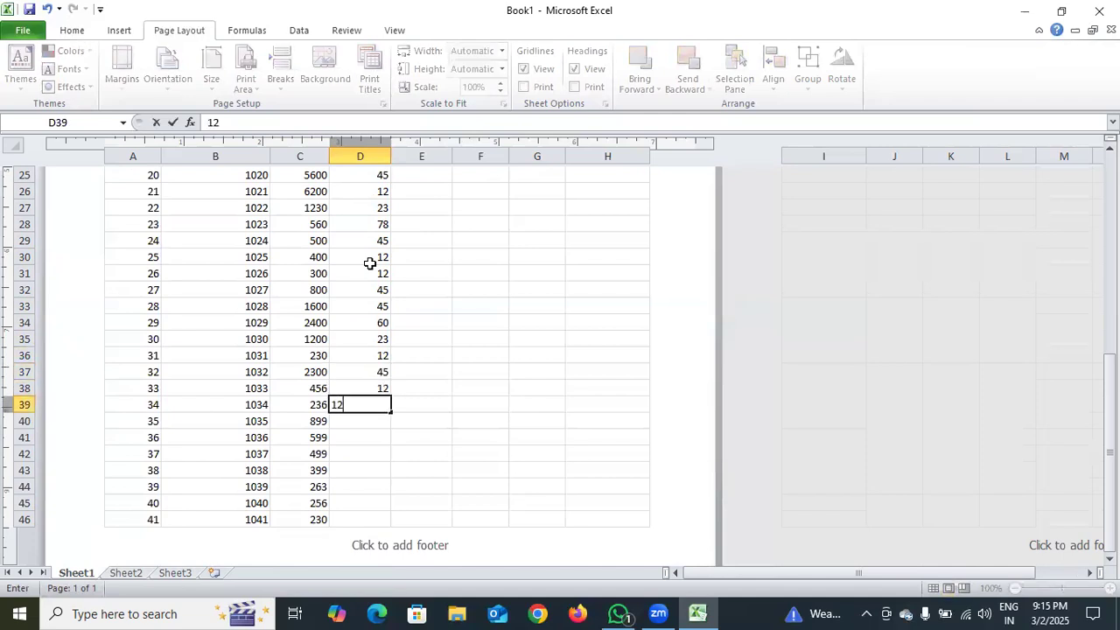
key("Return")
Enter the quantities 20, 10, 8 and 70 in cells D40 to D43
type("20")
key("Return")
type("10")
key("Return")
type("8")
key("Return")
type("70")
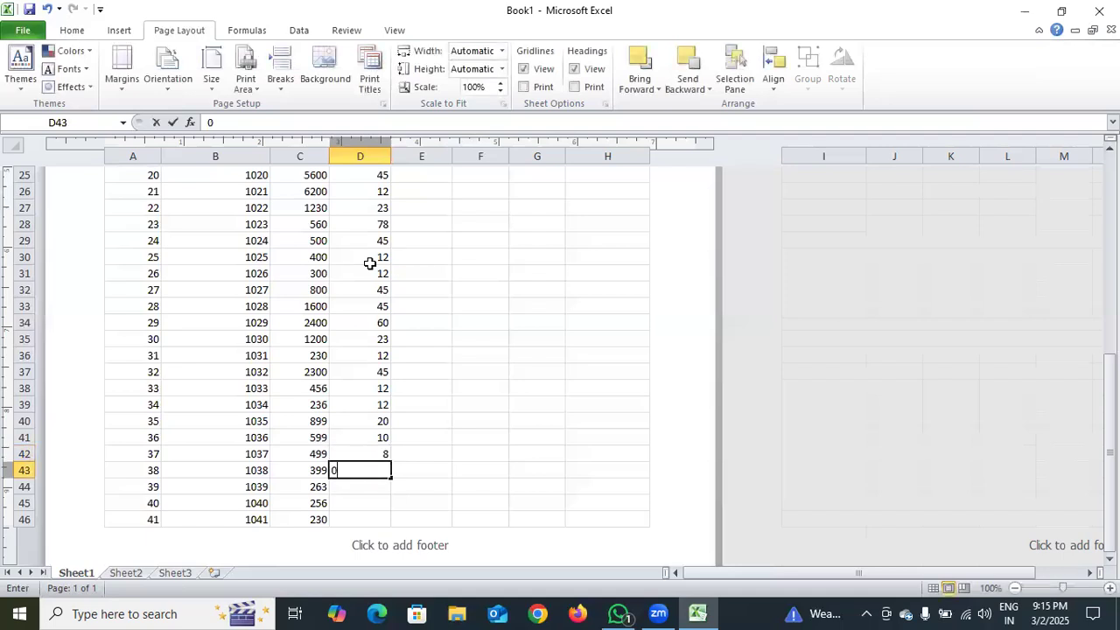
key("Return")
Complete the QUANTITY column with 6, 5 and 4 in cells D44 to D46
type("6")
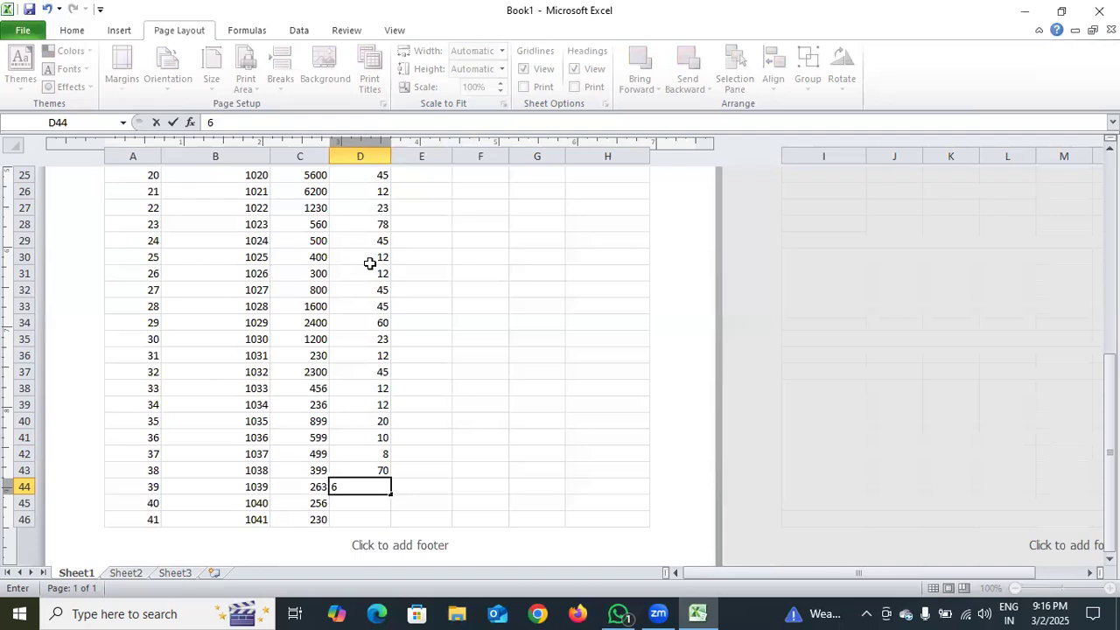
key("Return")
type("5")
key("Return")
type("4")
key("Return")
type("18")
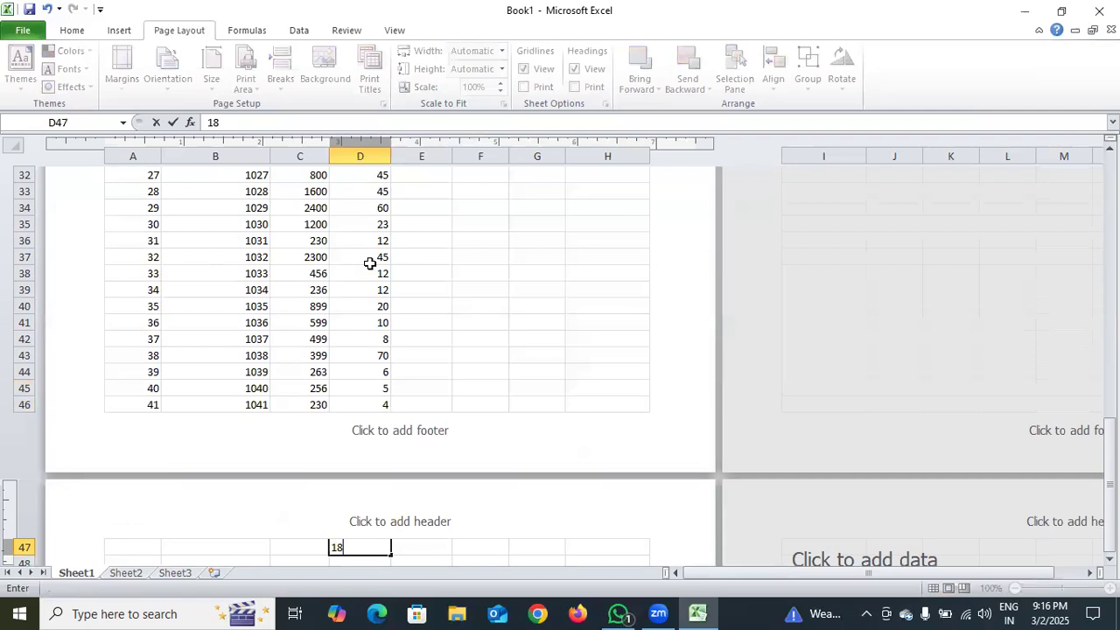
key("BackSpace")
key("BackSpace")
Apply the Accounting number format to all the RATE values in cells C6 to C46
scroll(438, 351, "up", 1)
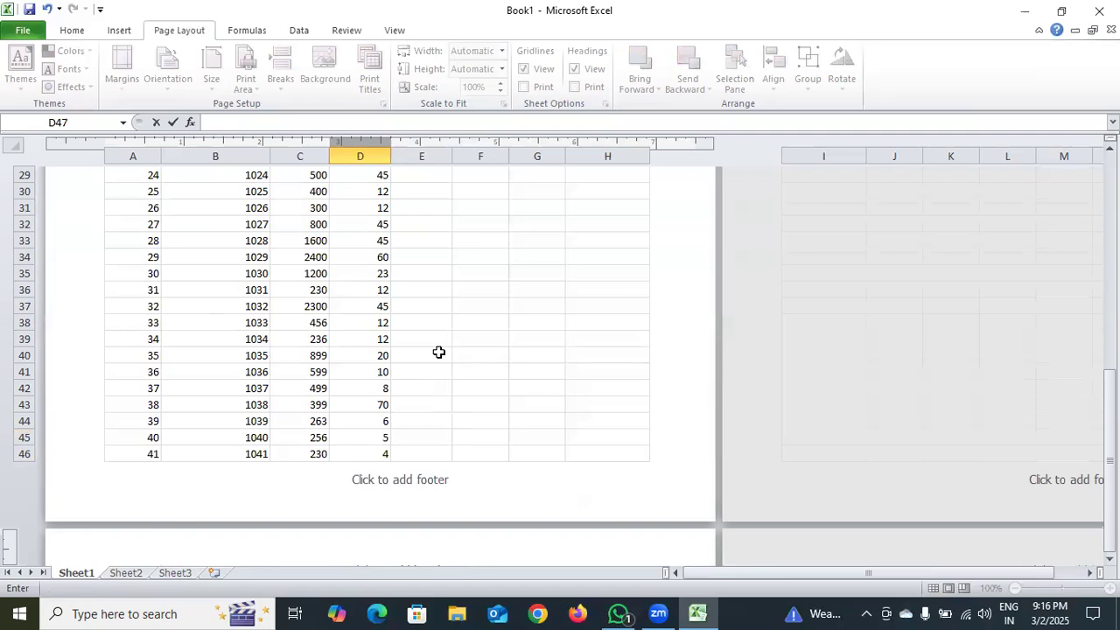
left_click_drag(1109, 408, 1110, 202)
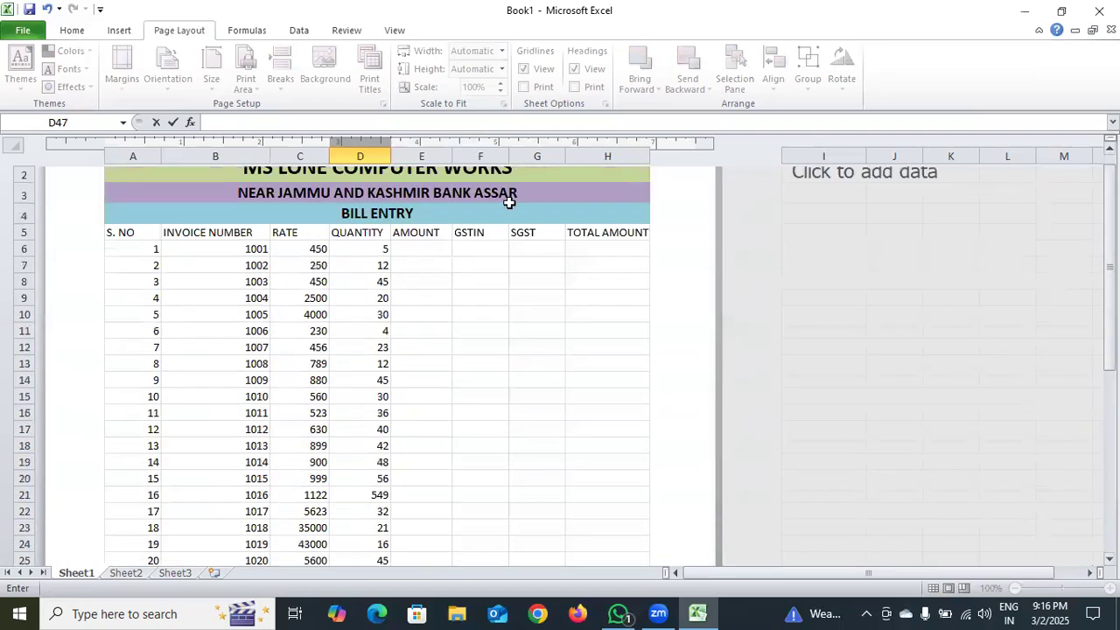
left_click(442, 246)
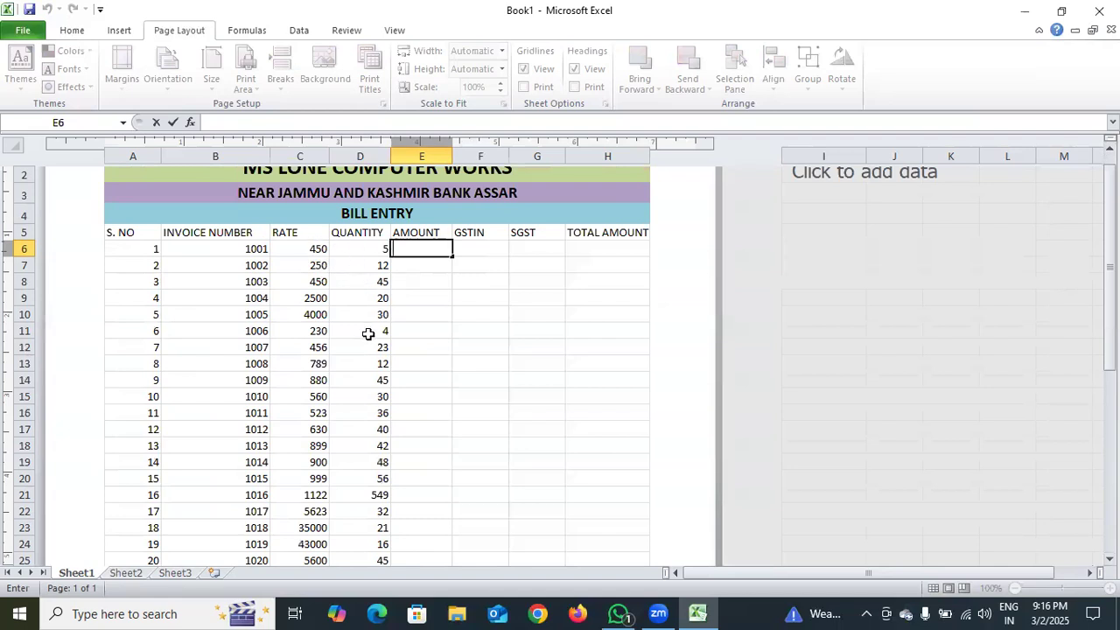
left_click_drag(315, 249, 309, 398)
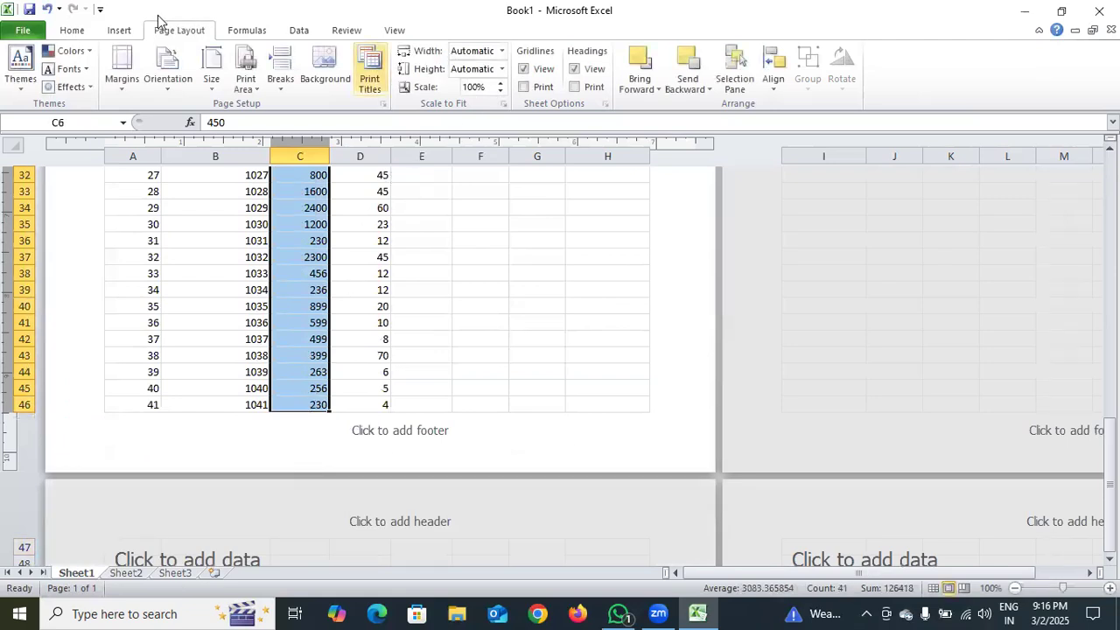
left_click(74, 32)
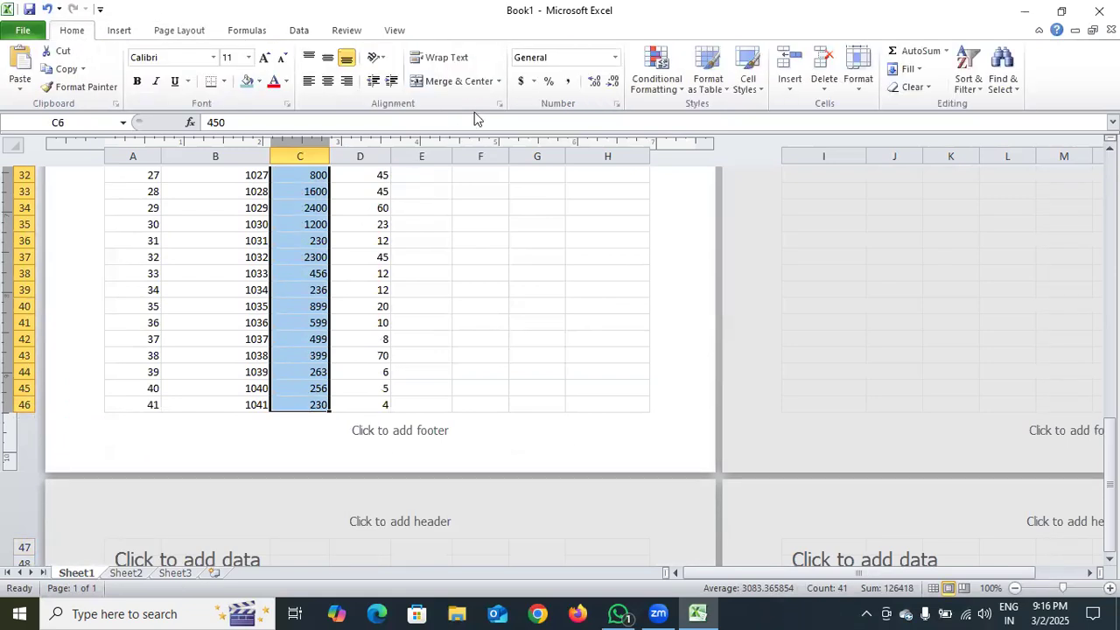
left_click(615, 57)
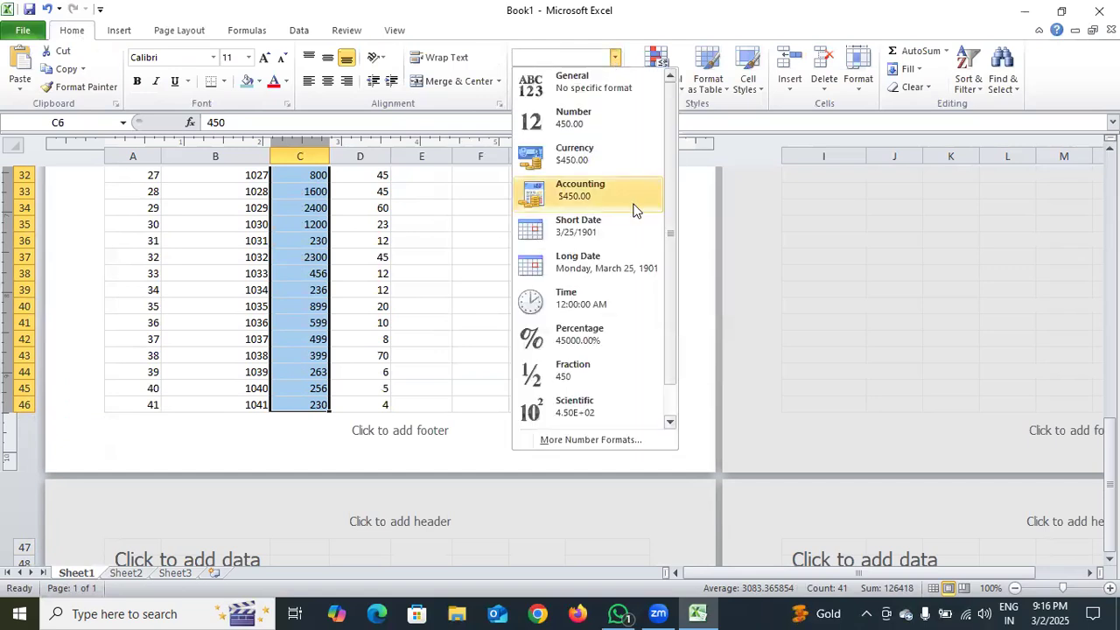
left_click(634, 210)
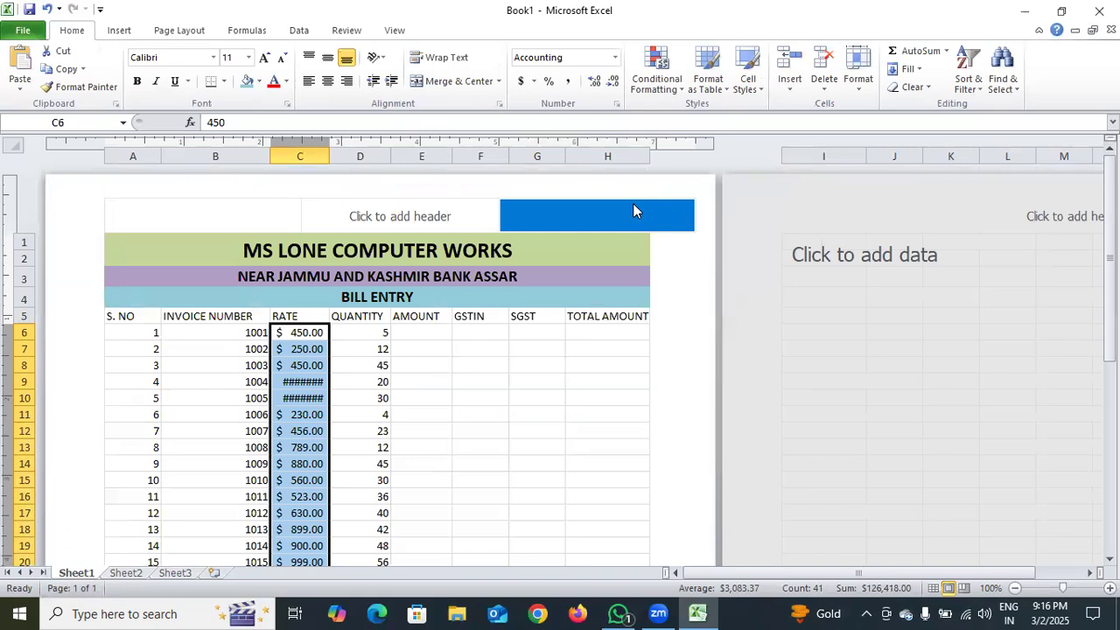
Change the accounting symbol of the RATE values in C6 to C46 to ₹ Assamese and show them with no decimal places
left_click(615, 57)
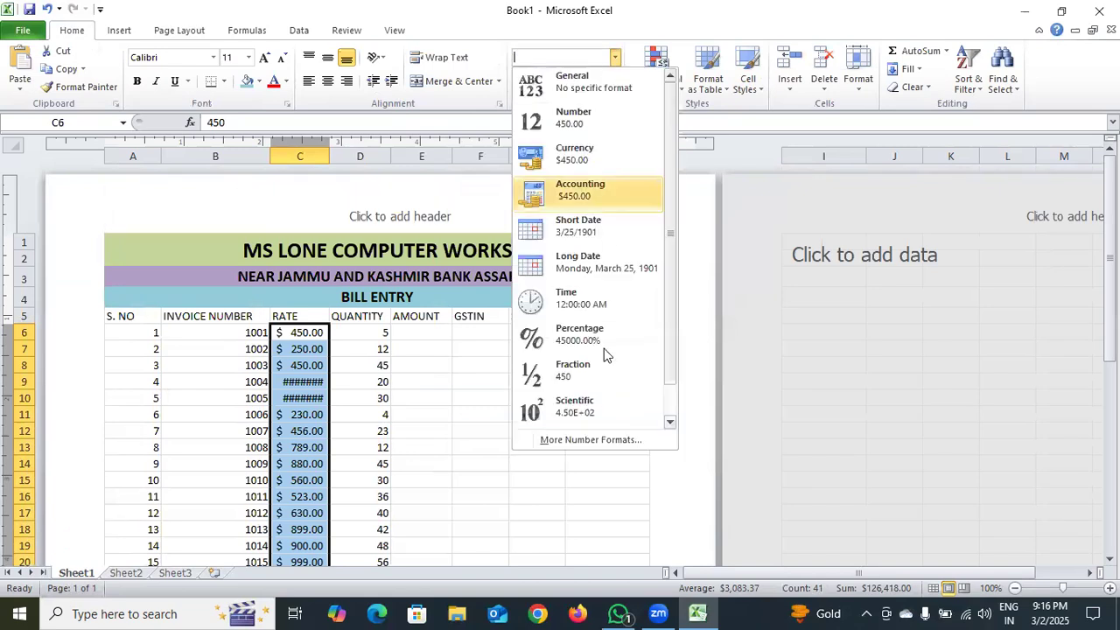
left_click(586, 435)
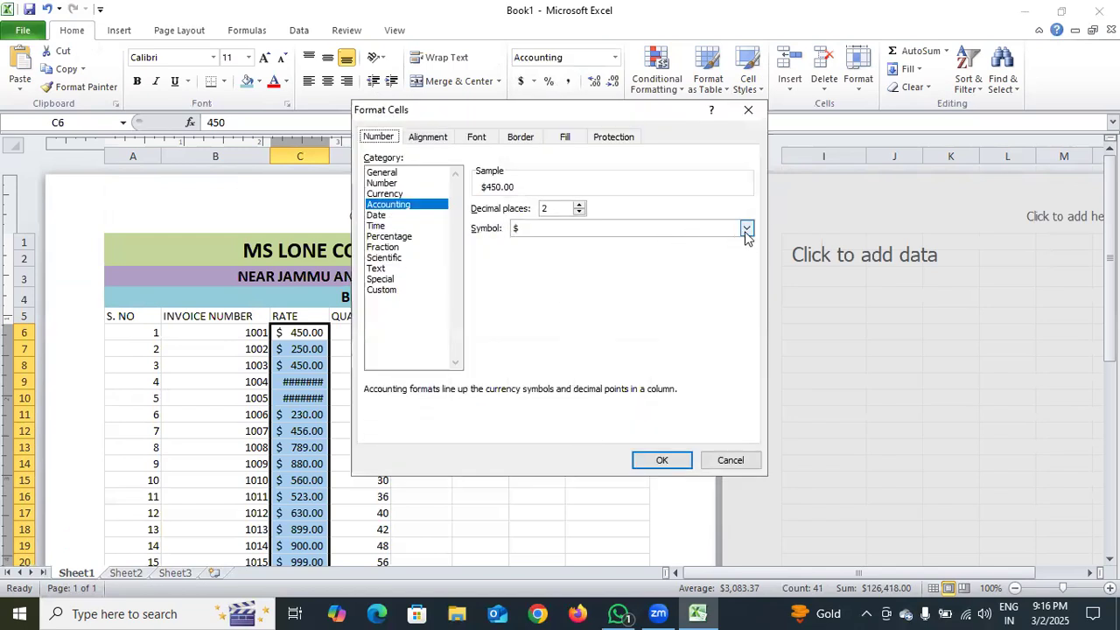
left_click(746, 231)
scroll(690, 273, "down", 1)
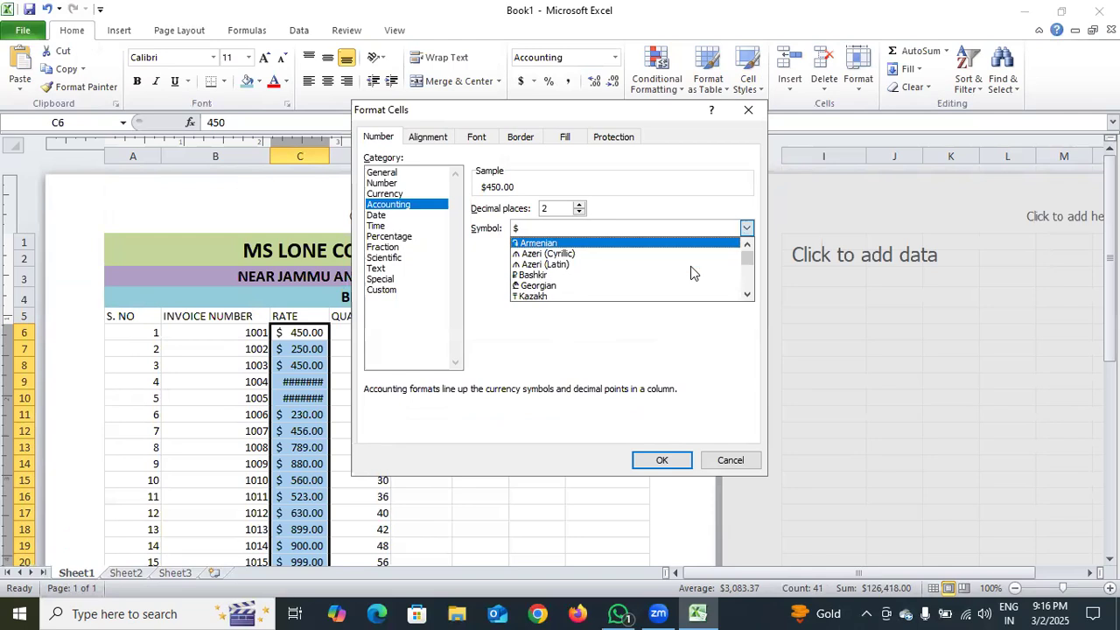
scroll(691, 266, "down", 1)
scroll(647, 264, "down", 1)
scroll(560, 266, "down", 2)
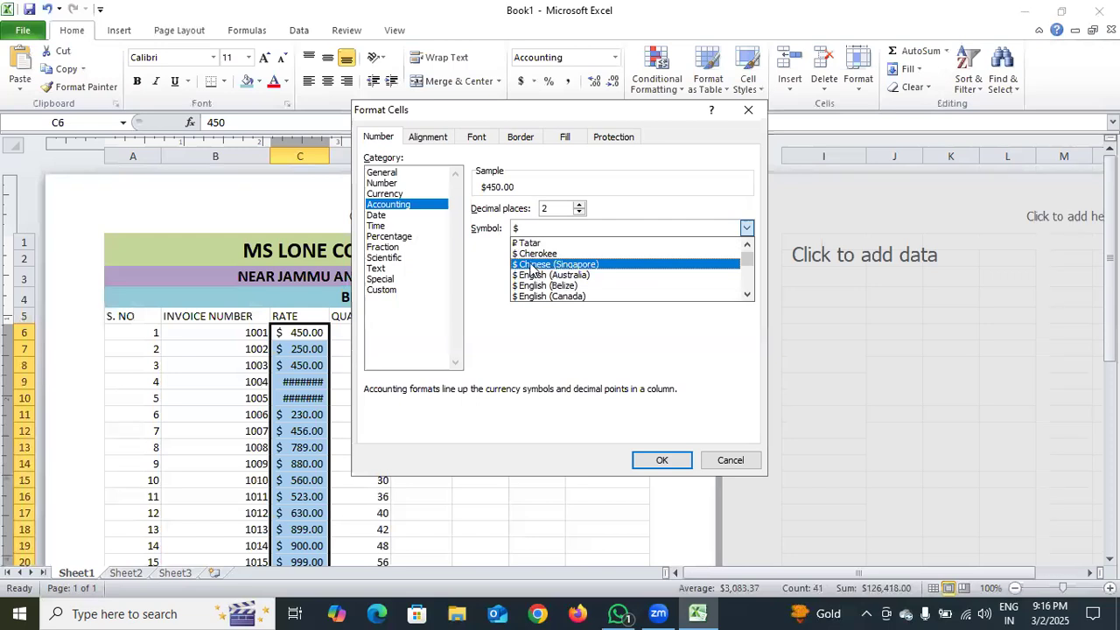
scroll(531, 271, "down", 4)
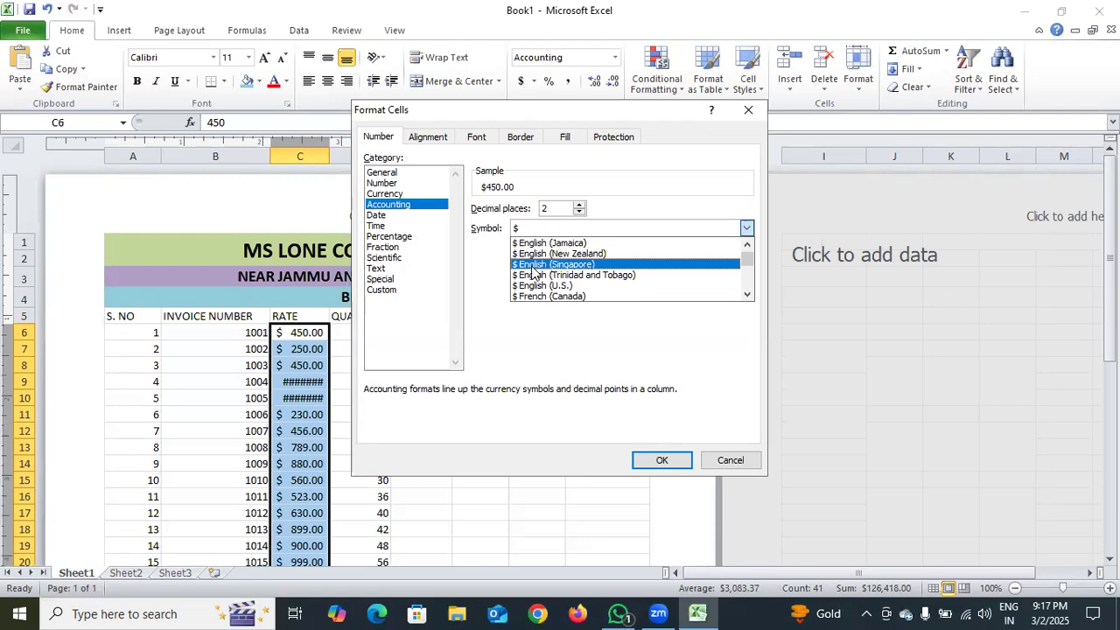
scroll(531, 271, "down", 1)
scroll(532, 271, "down", 1)
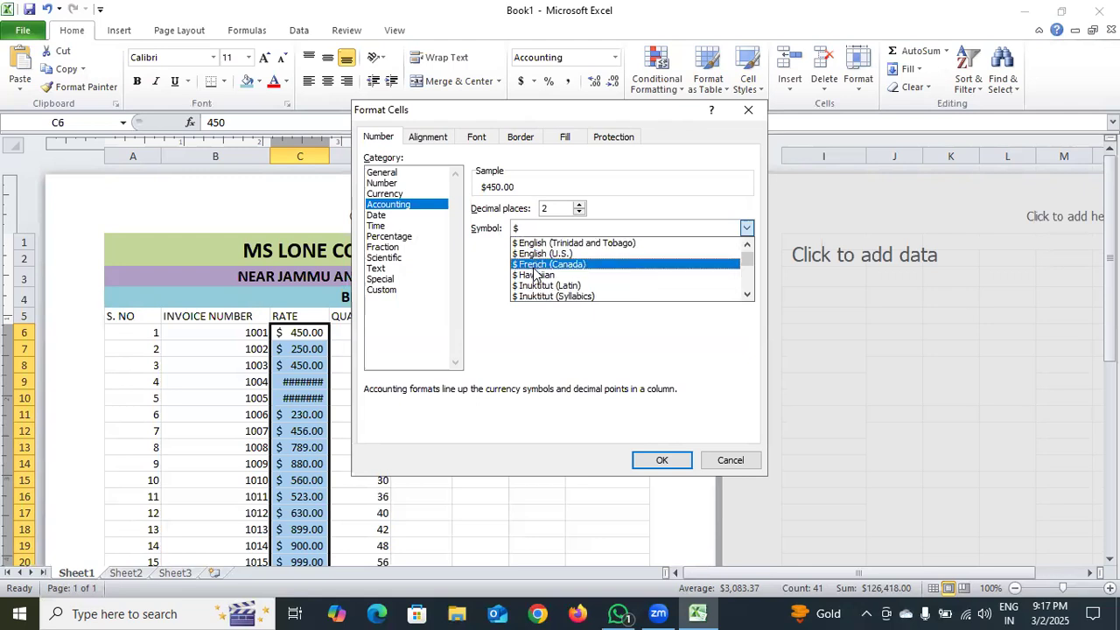
scroll(535, 274, "down", 1)
scroll(536, 272, "down", 1)
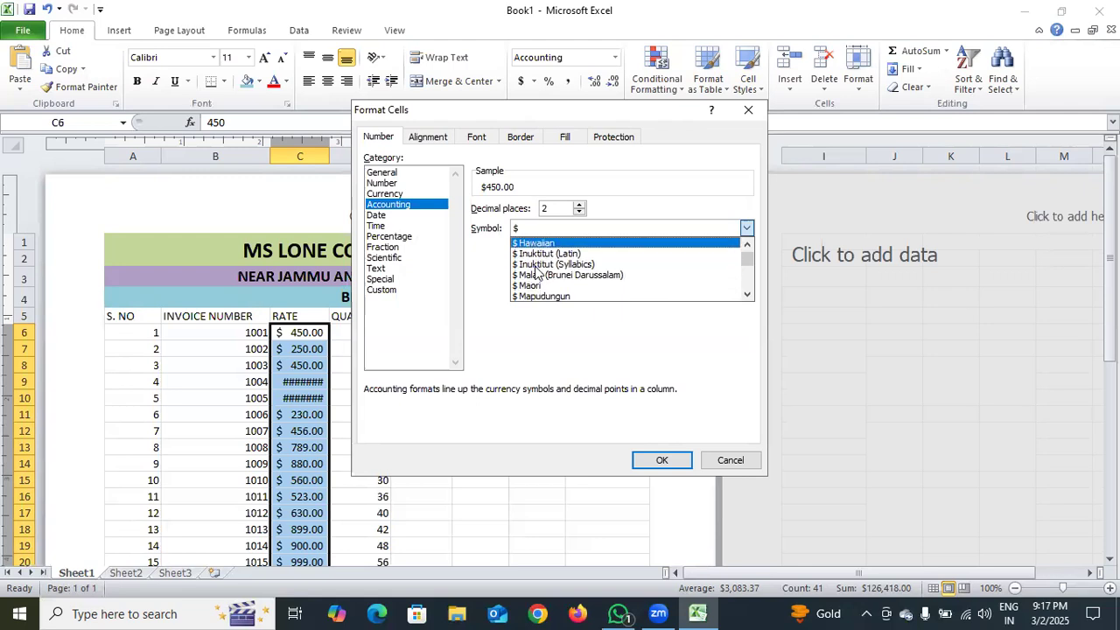
scroll(535, 271, "down", 4)
scroll(542, 269, "down", 4)
scroll(548, 268, "down", 3)
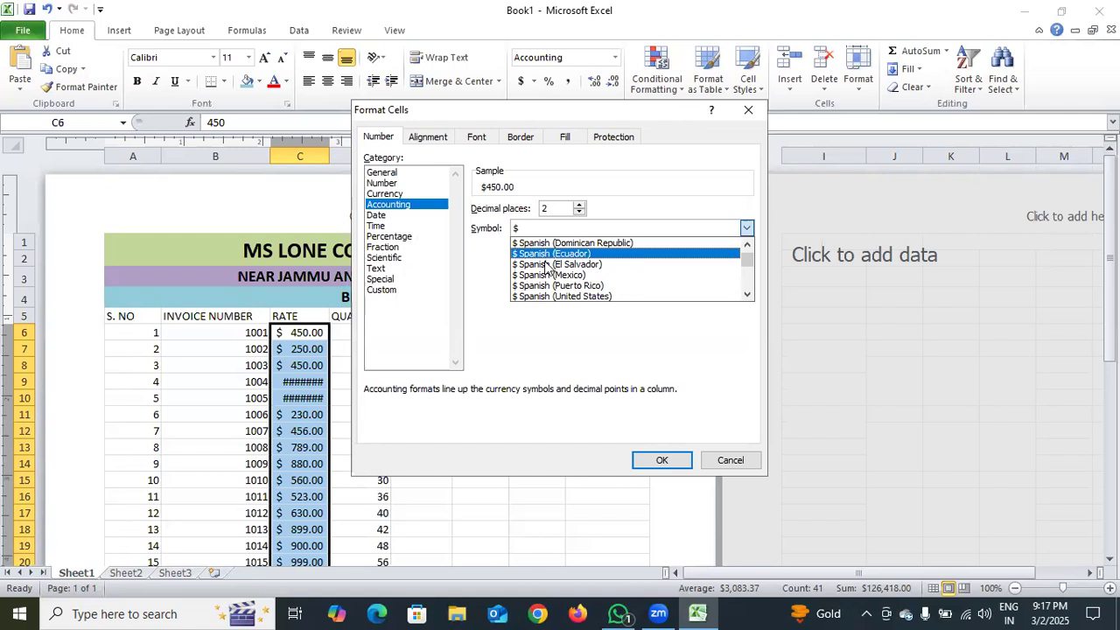
scroll(547, 266, "down", 2)
scroll(546, 264, "down", 2)
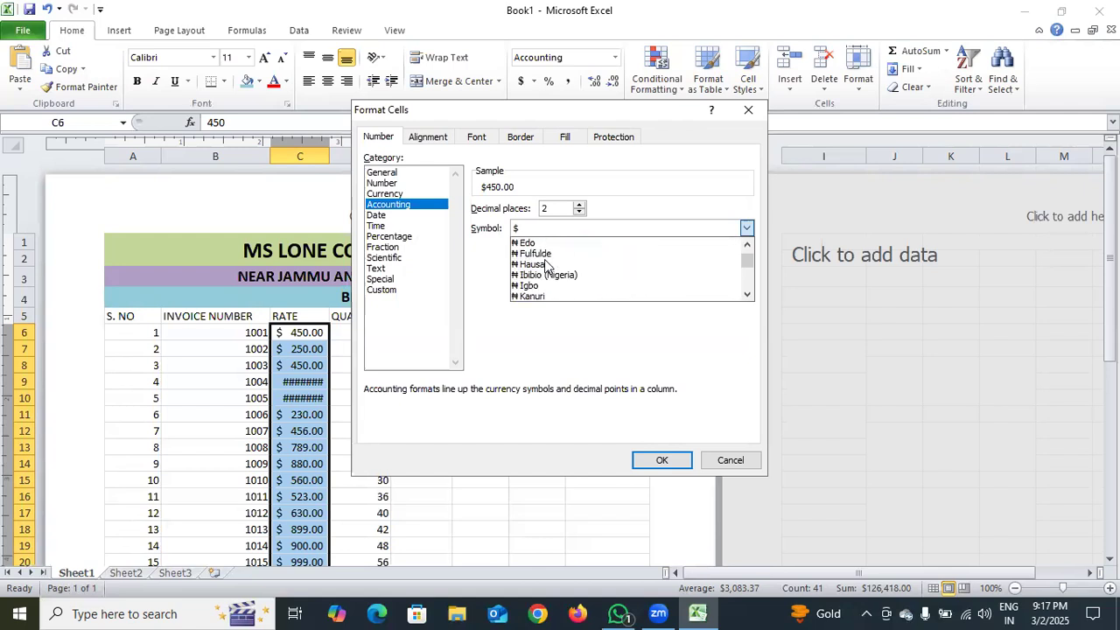
scroll(545, 265, "down", 4)
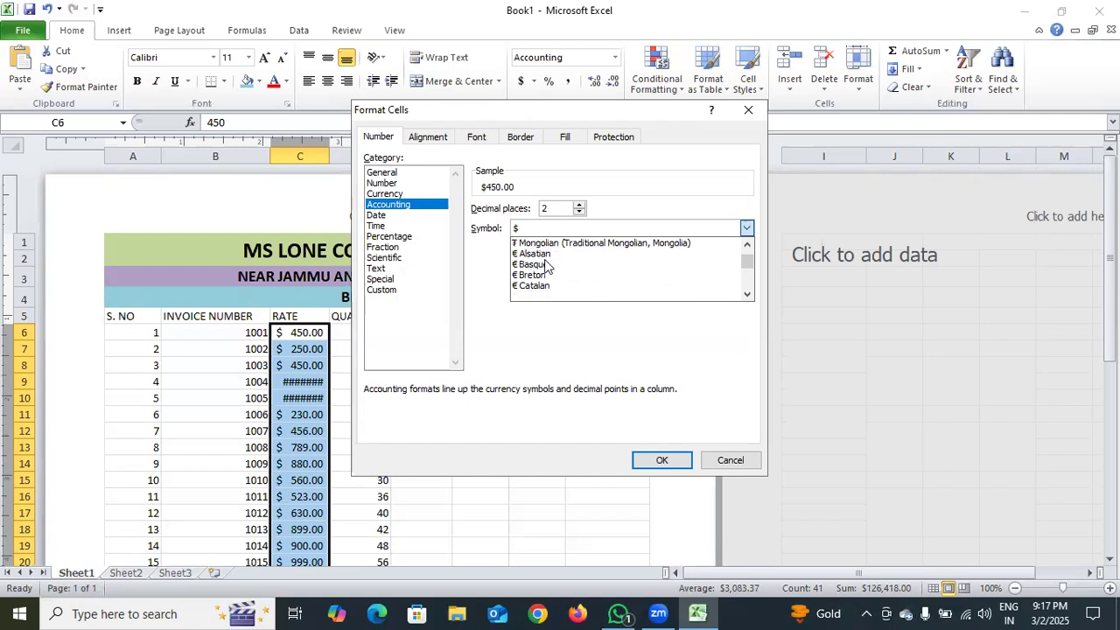
scroll(547, 265, "down", 2)
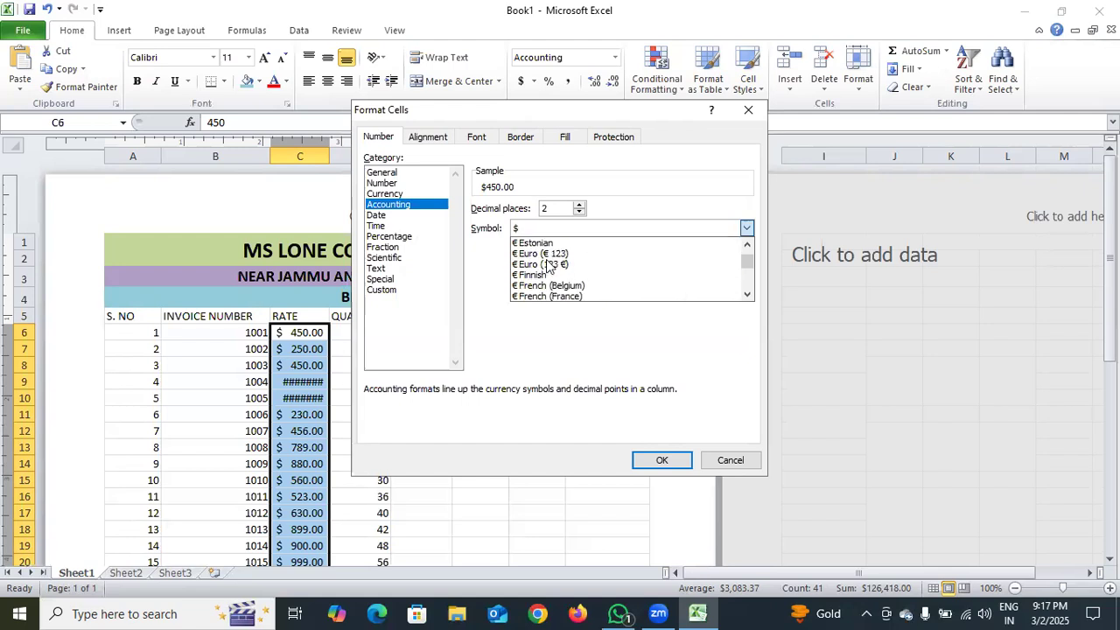
scroll(548, 266, "down", 2)
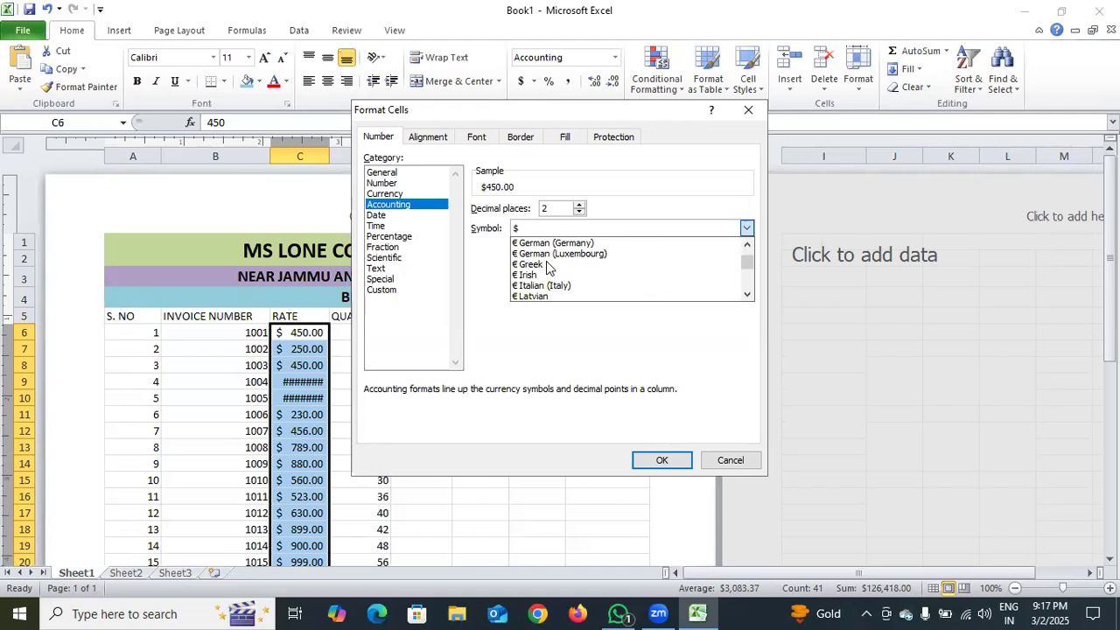
scroll(548, 266, "down", 1)
scroll(548, 266, "down", 4)
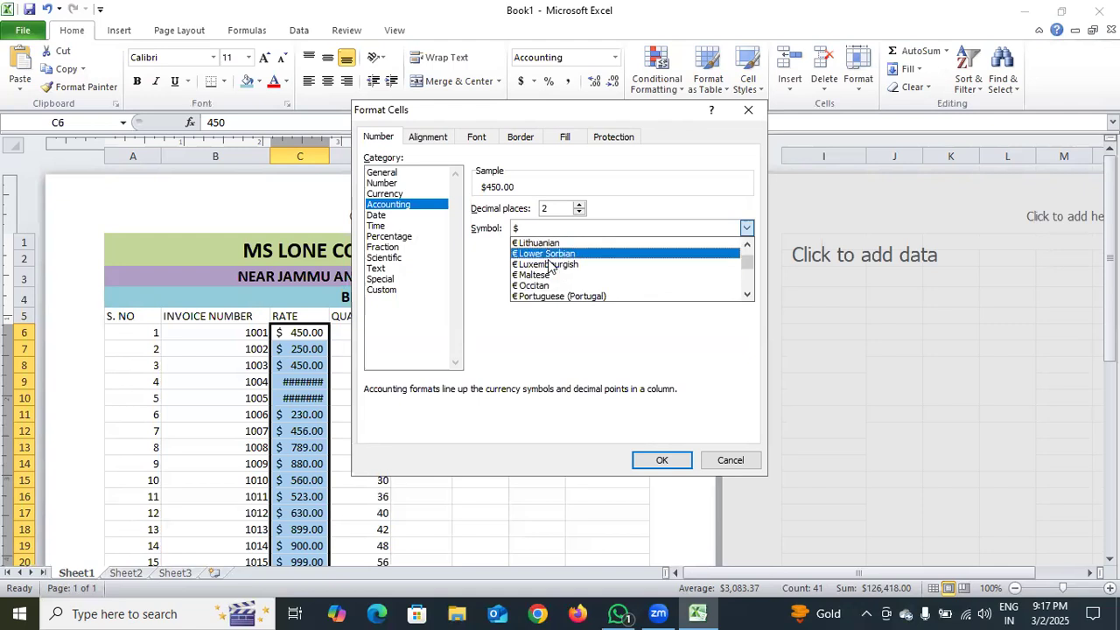
scroll(548, 266, "down", 5)
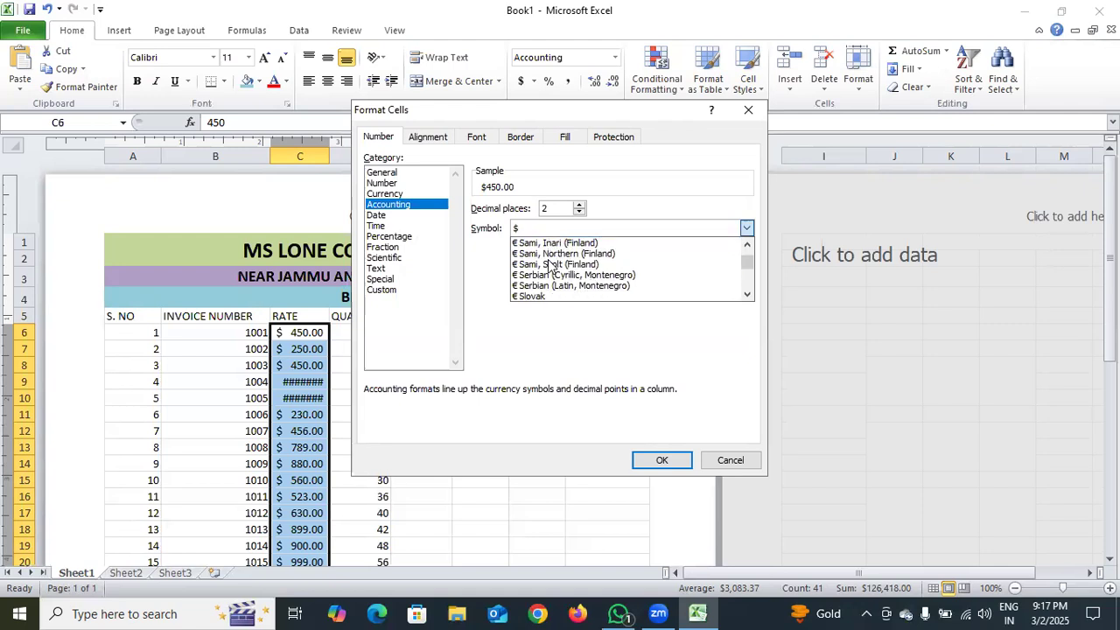
scroll(550, 267, "down", 5)
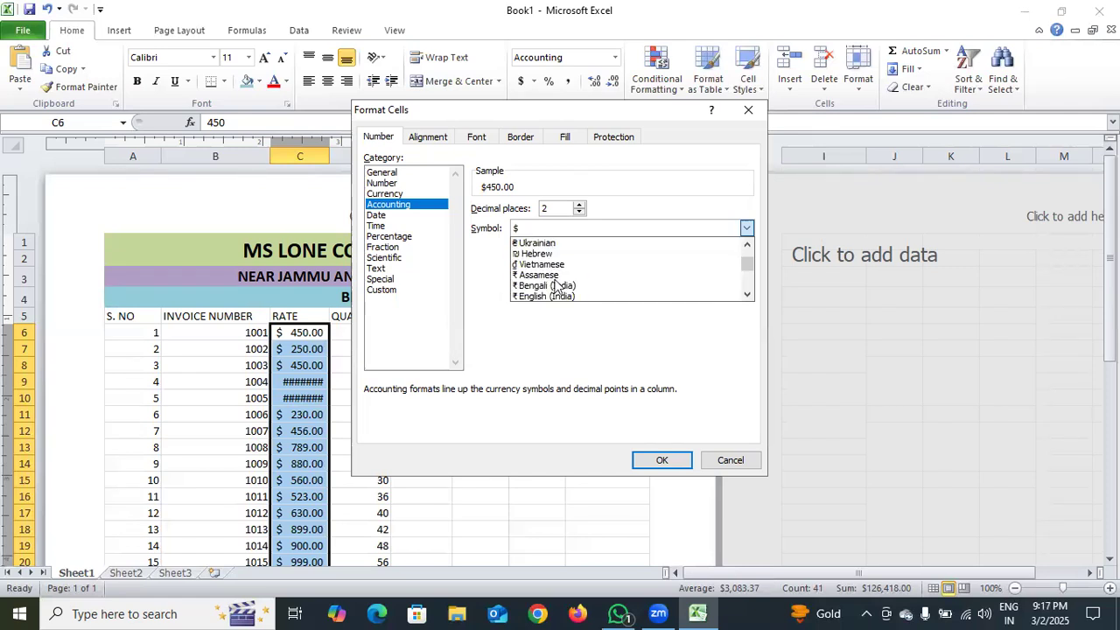
scroll(564, 289, "down", 2)
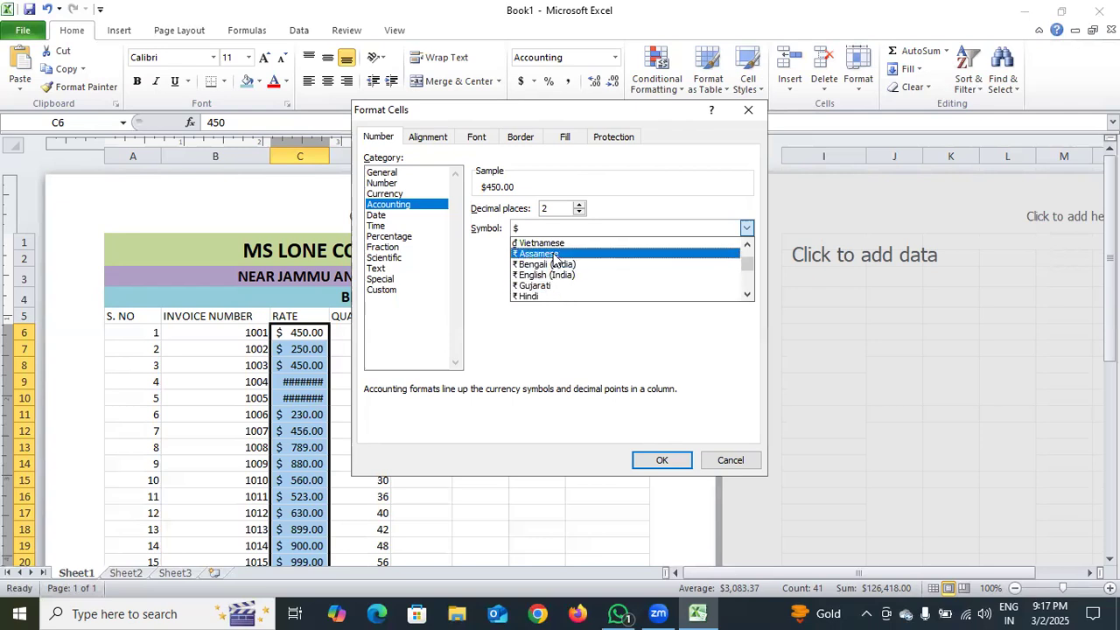
left_click(553, 254)
left_click(663, 461)
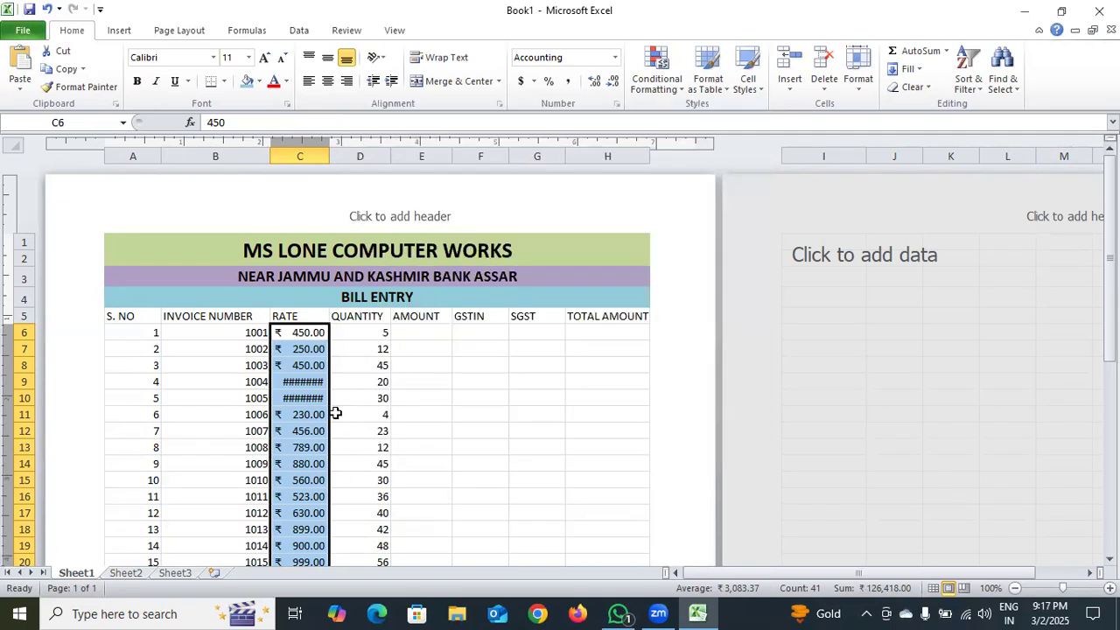
left_click(614, 83)
left_click(614, 82)
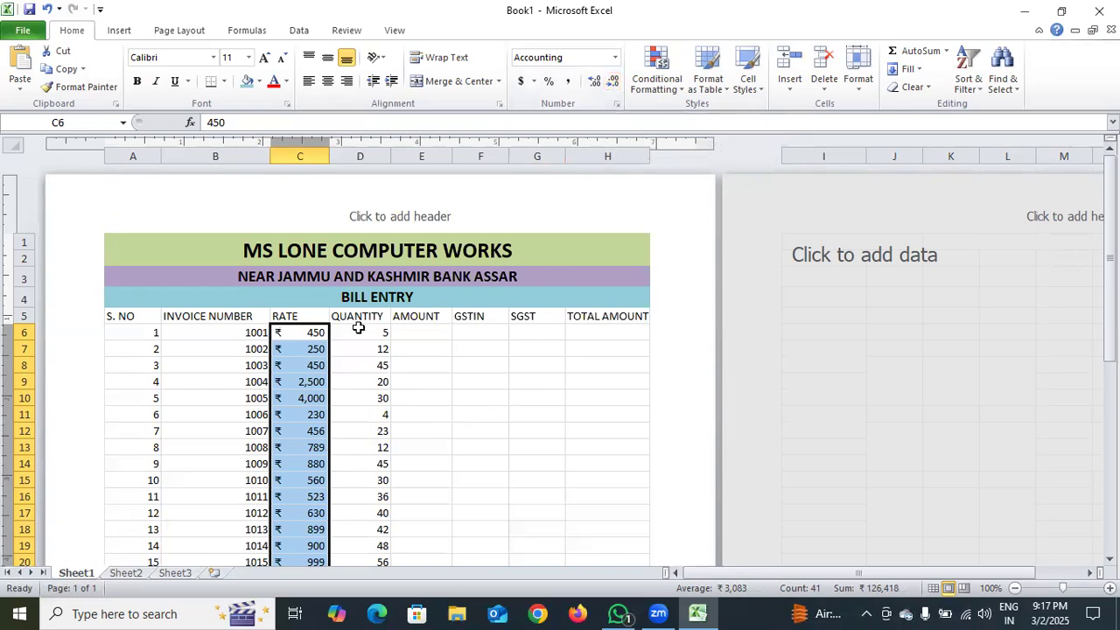
Apply a custom number format of 0 followed by "PCS" to the QUANTITY values in cells D6 to D46
left_click_drag(358, 327, 369, 403)
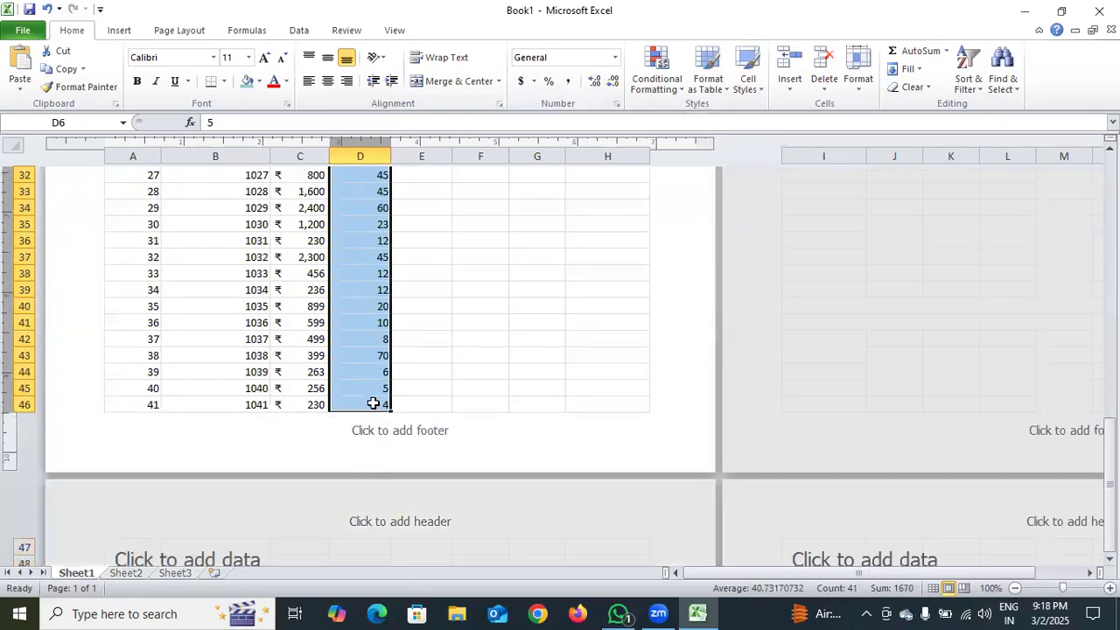
left_click(608, 63)
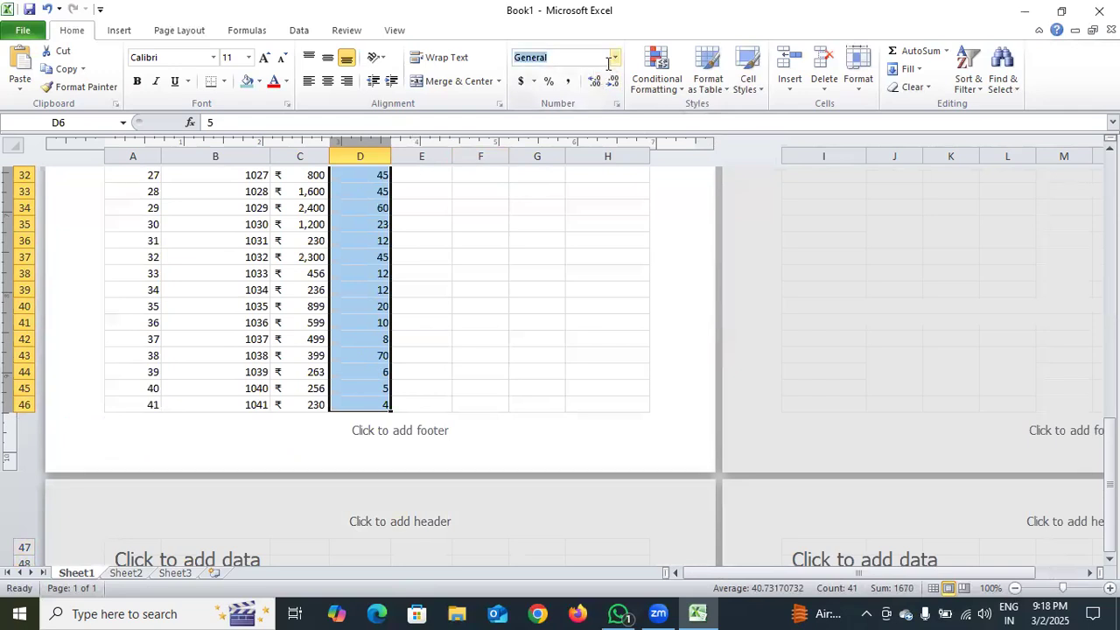
left_click(616, 60)
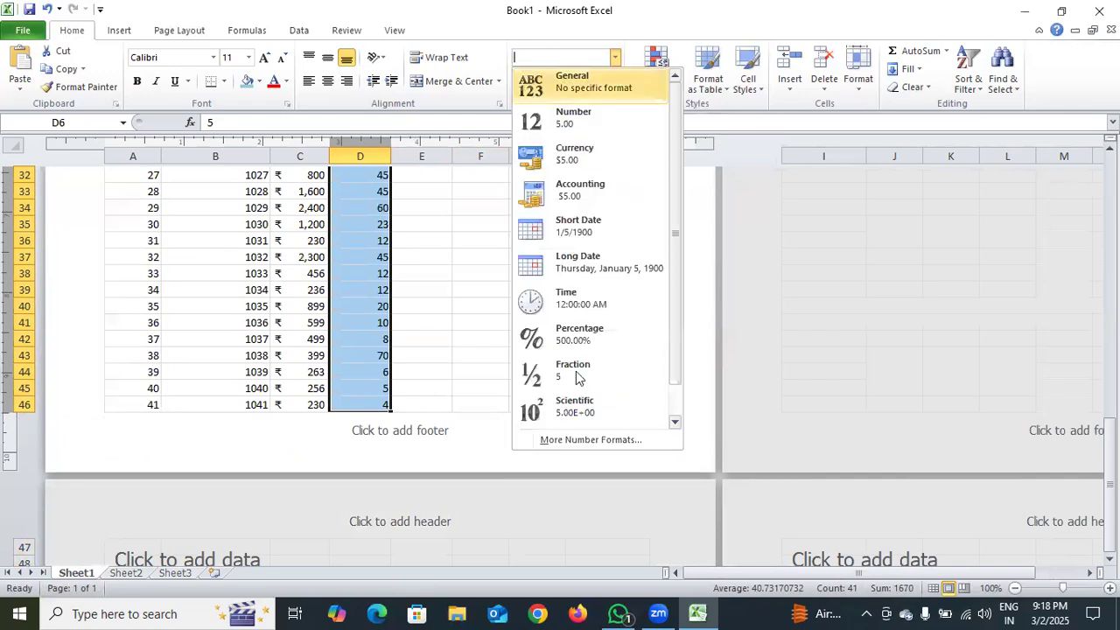
left_click(577, 440)
left_click(382, 290)
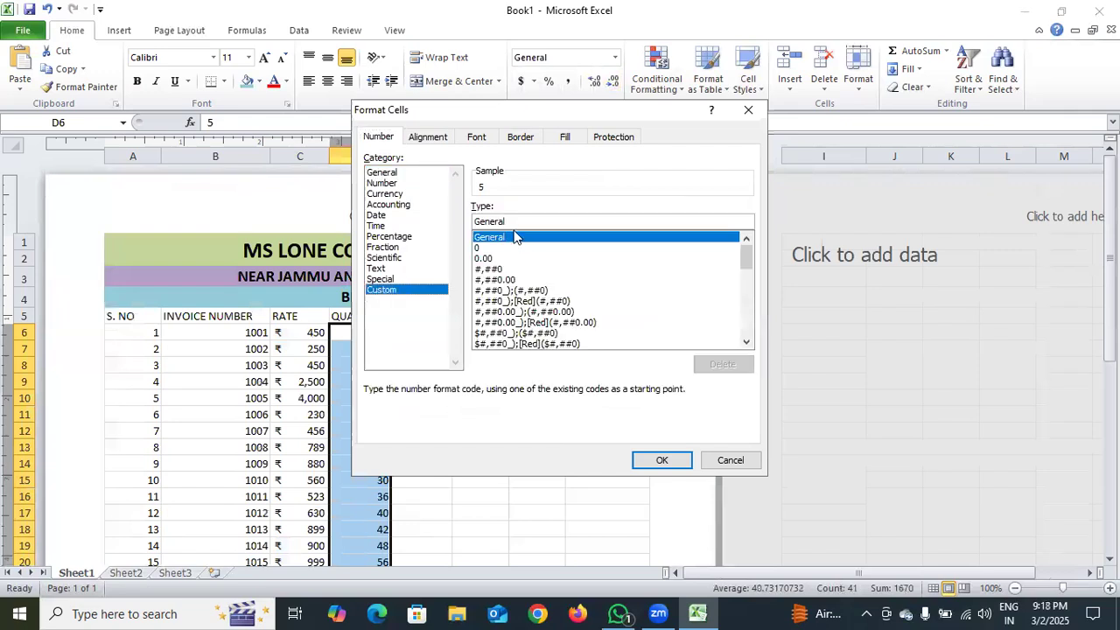
left_click(516, 221)
key("BackSpace")
key("BackSpace")
key("BackSpace")
key("BackSpace")
key("BackSpace")
key("BackSpace")
key("BackSpace")
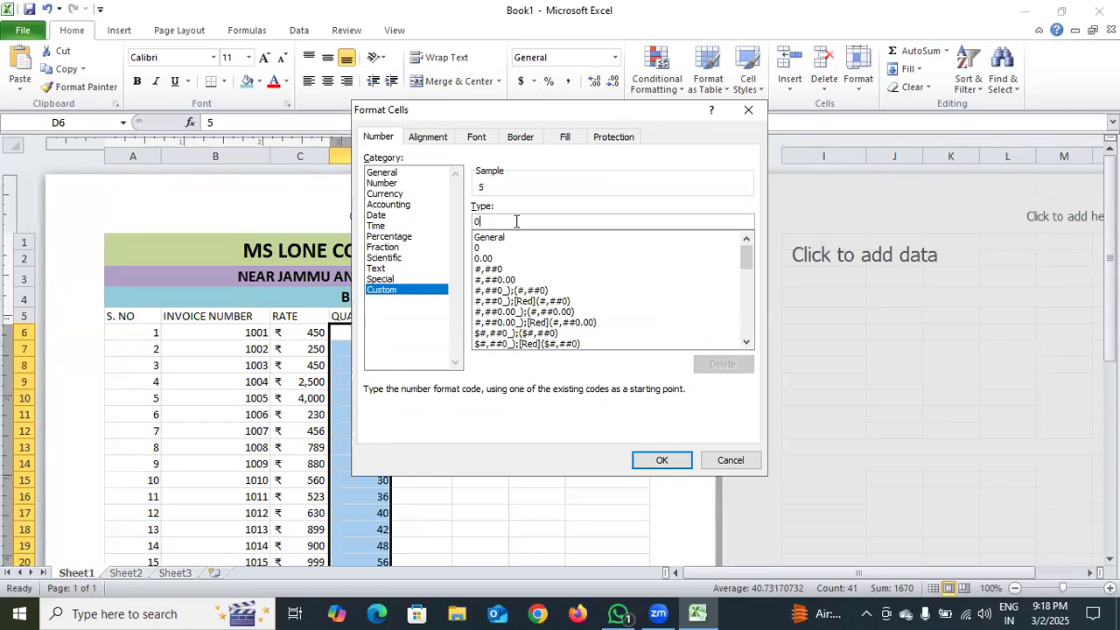
type("0")
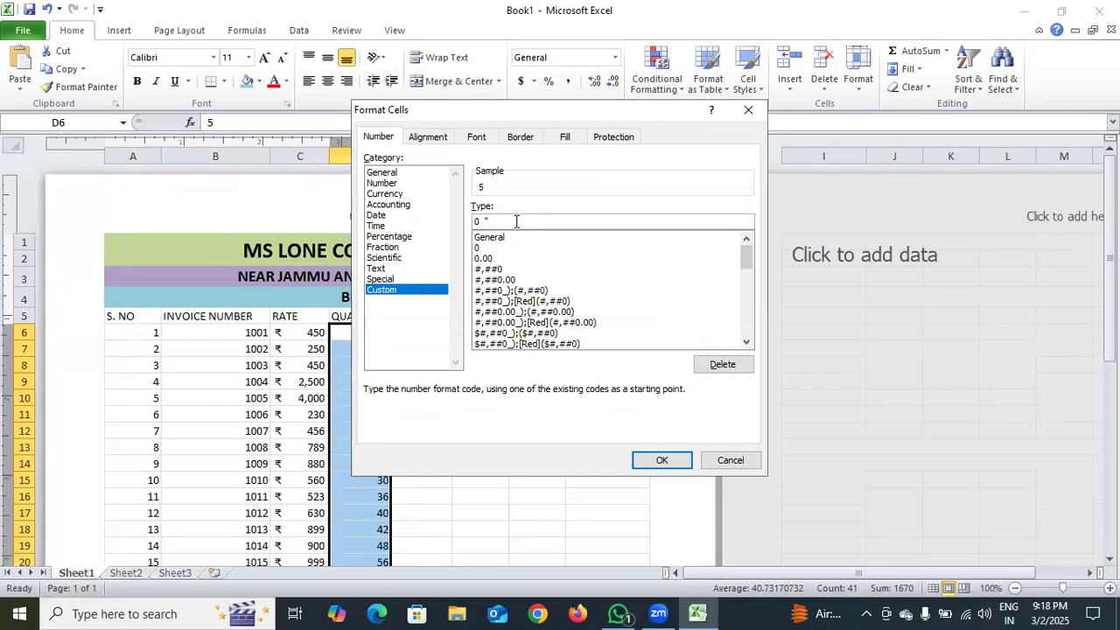
type("PCS\"")
key("Return")
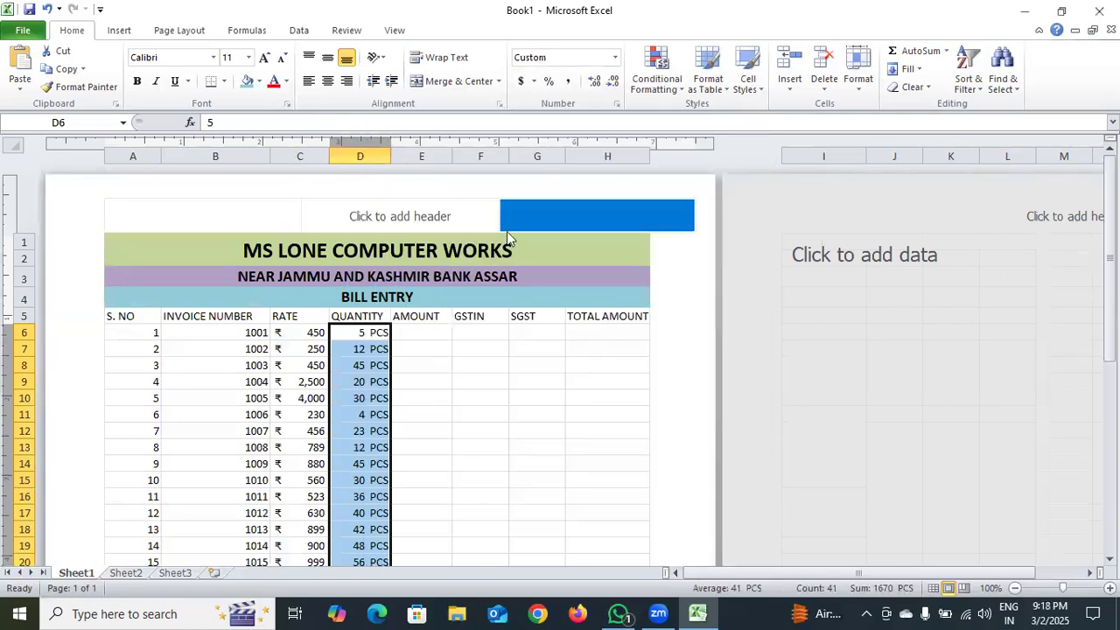
Enter the formula =C6*D6 in AMOUNT cell E6 to multiply the rate by the quantity
scroll(358, 334, "down", 2)
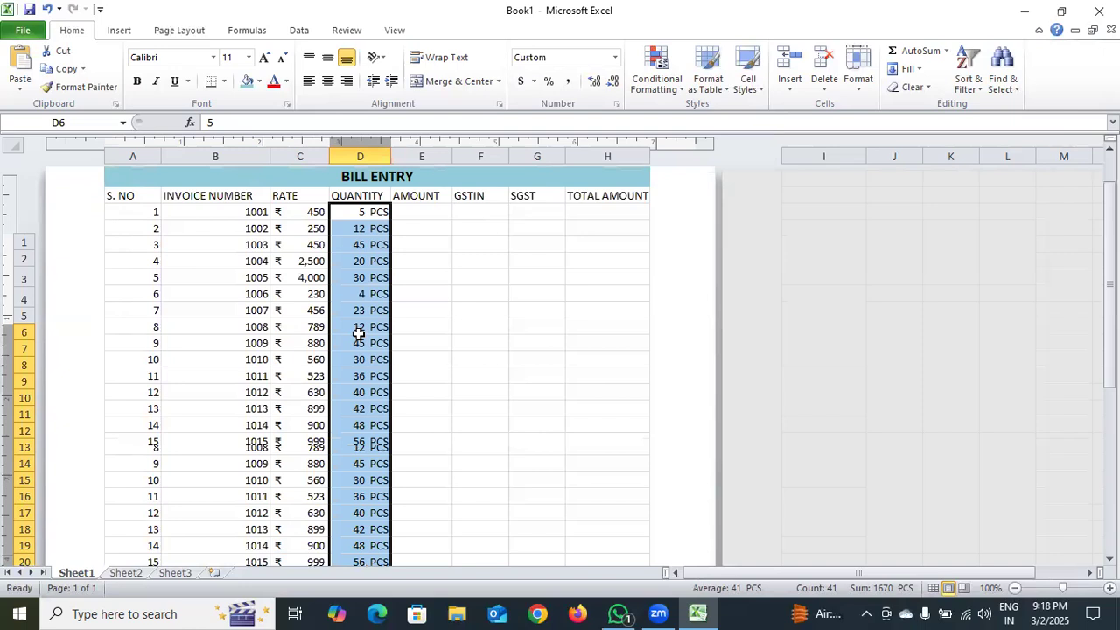
scroll(359, 334, "down", 10)
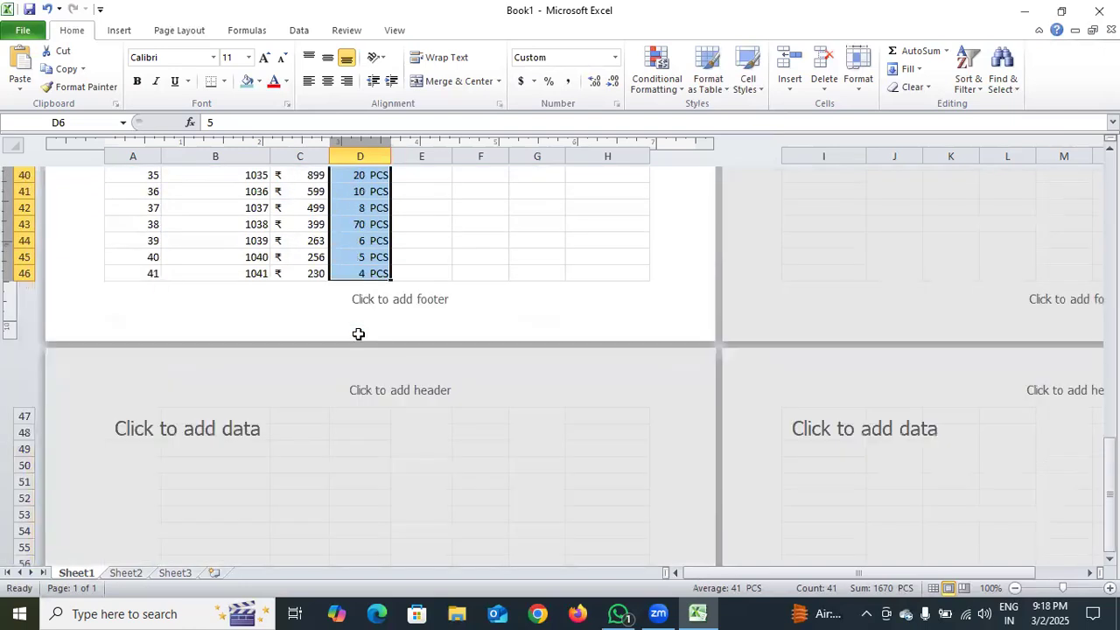
scroll(359, 334, "up", 1)
scroll(359, 334, "up", 6)
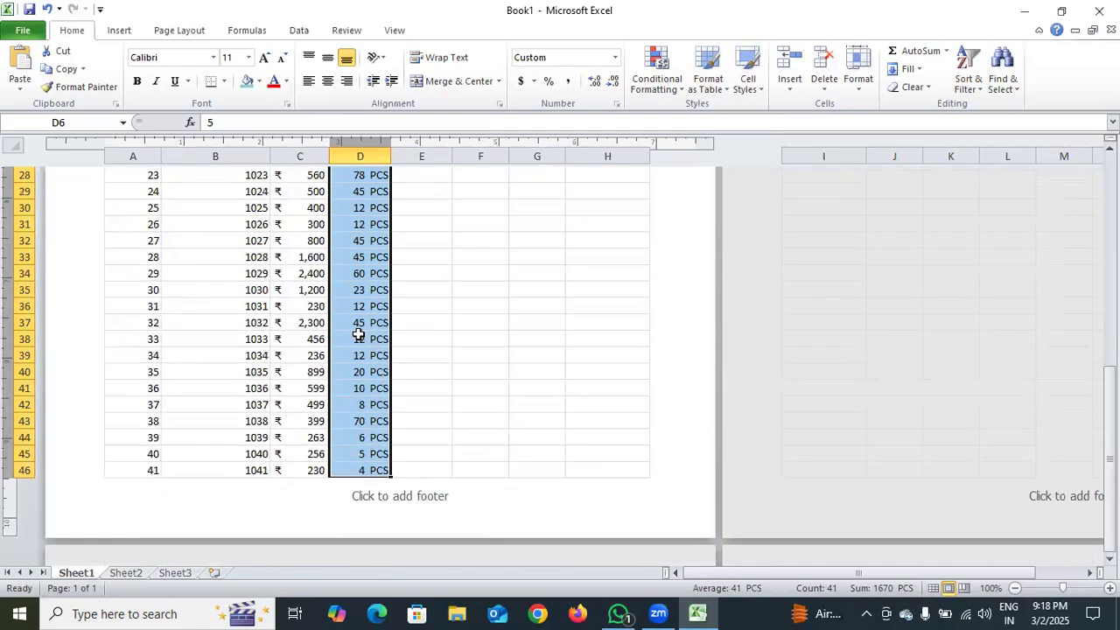
scroll(359, 334, "up", 5)
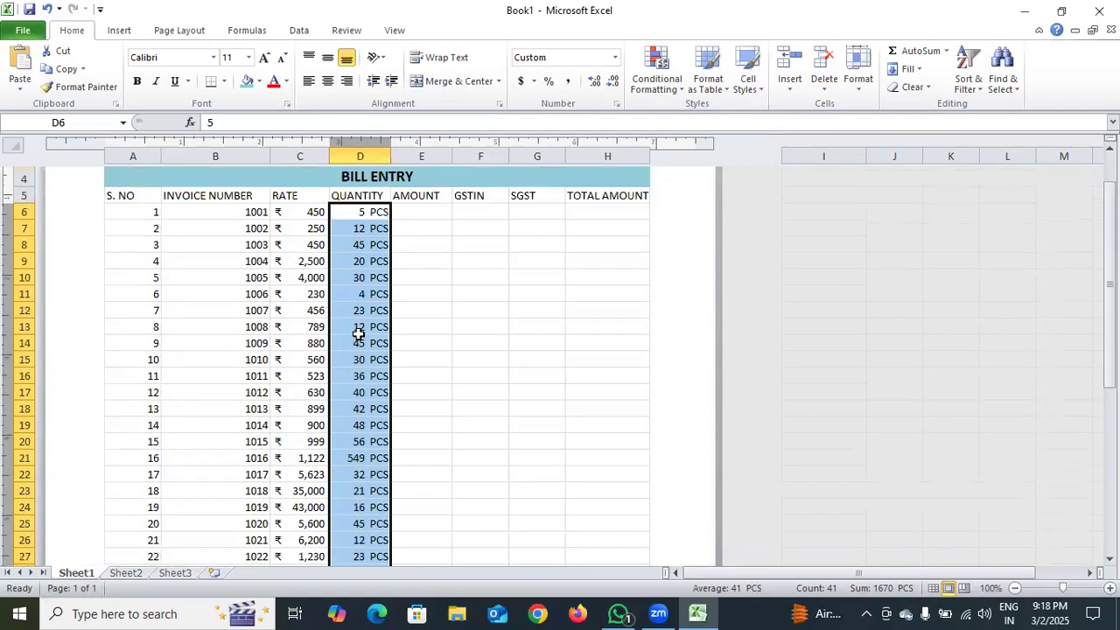
double_click(425, 212)
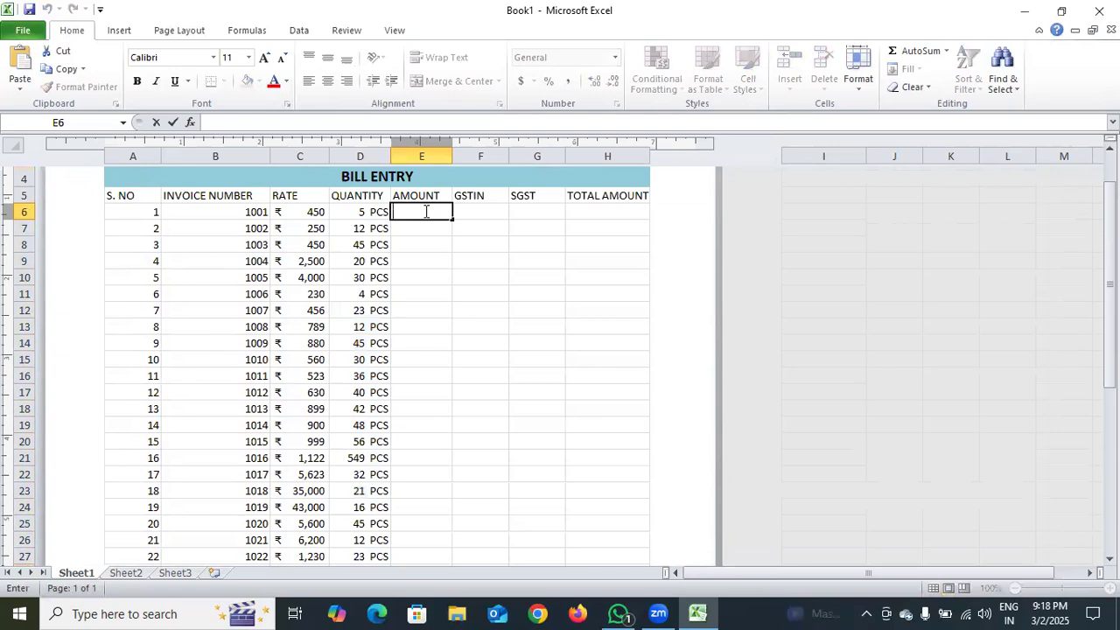
type("=")
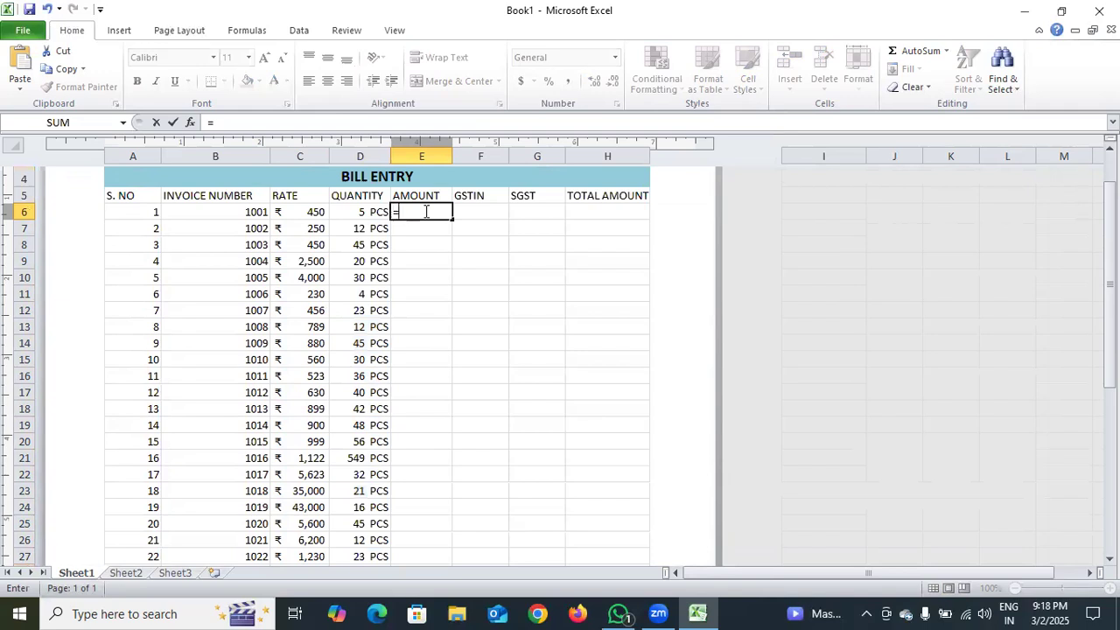
left_click(317, 214)
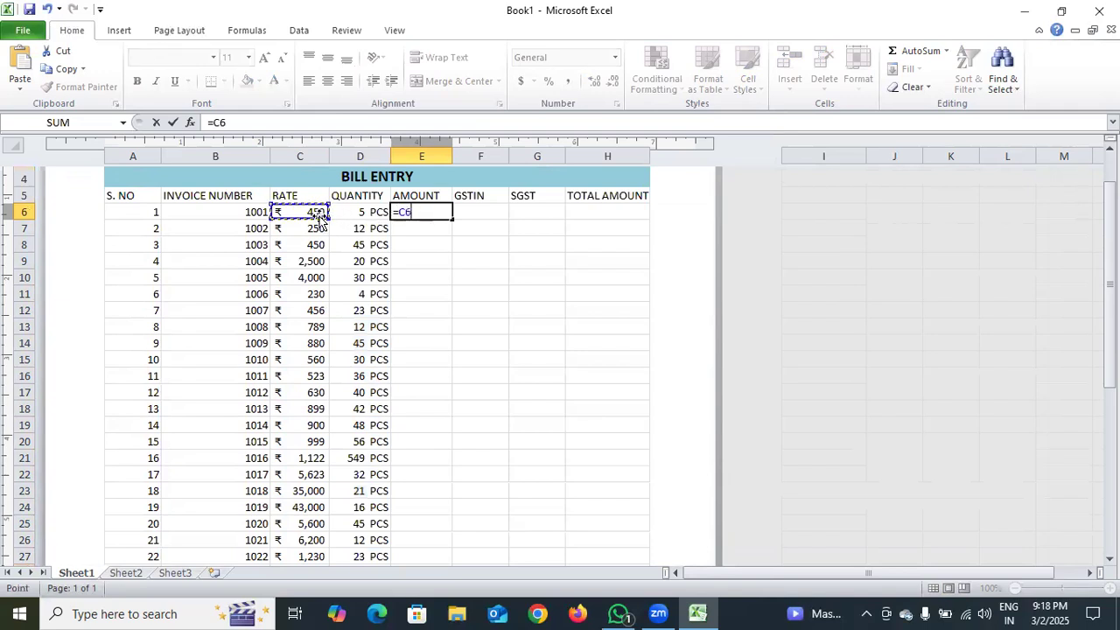
type("*")
left_click(366, 213)
key("Return")
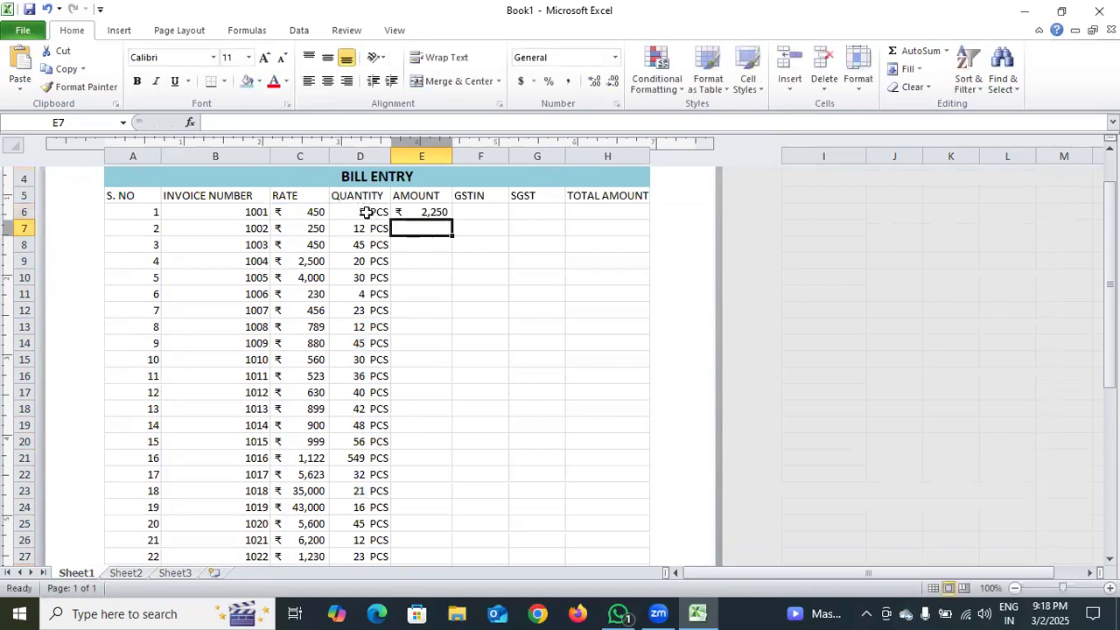
Fill the AMOUNT formula from cell E6 down to E46
left_click(437, 215)
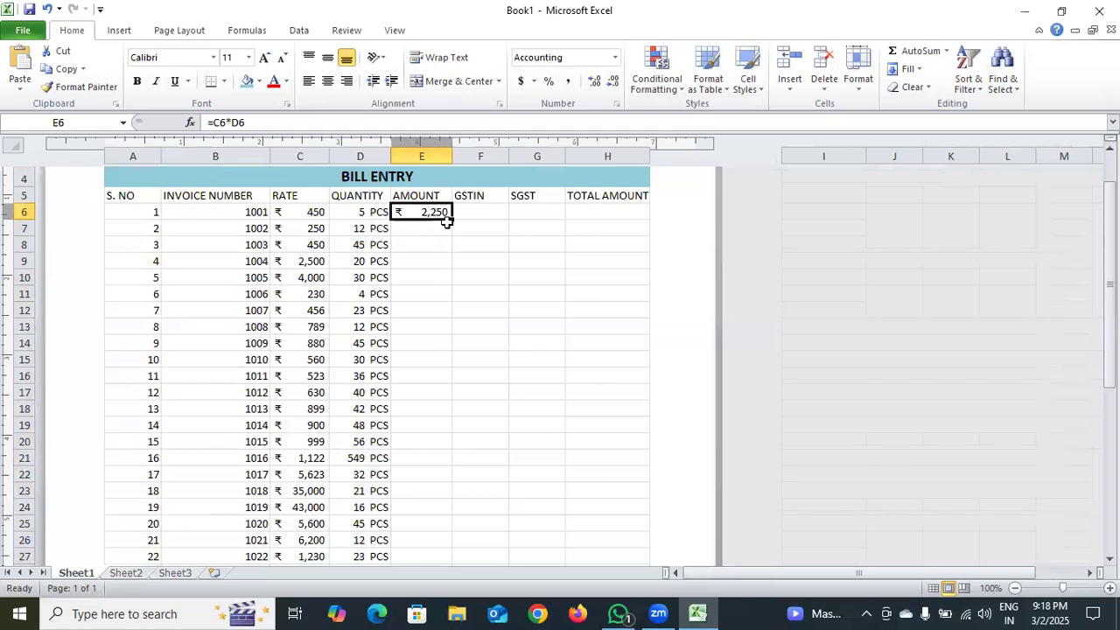
left_click_drag(452, 218, 452, 218)
left_click_drag(453, 219, 452, 516)
left_click_drag(452, 513, 452, 412)
scroll(481, 397, "up", 3)
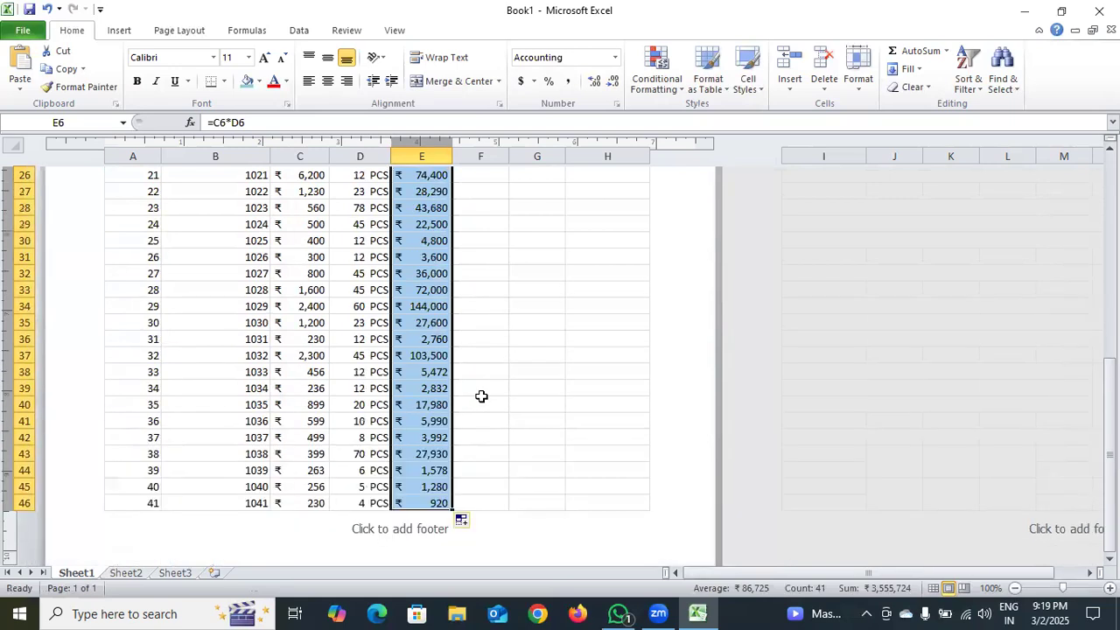
Change the GSTIN column heading in F5 to GSTIN 12%
scroll(482, 396, "up", 1)
scroll(482, 397, "up", 4)
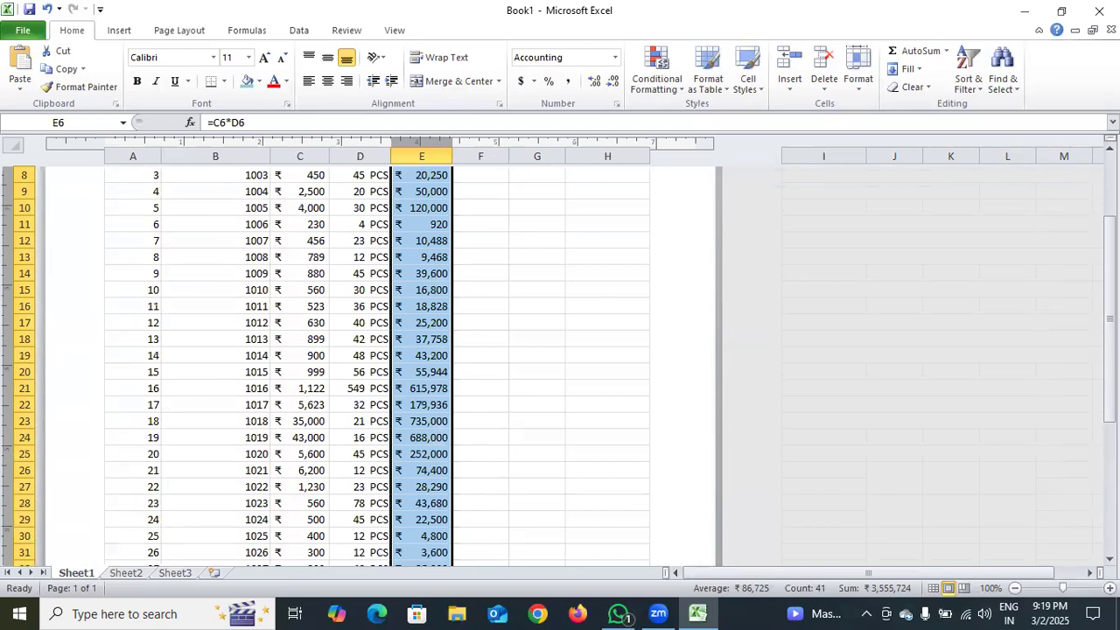
scroll(534, 334, "up", 3)
double_click(473, 332)
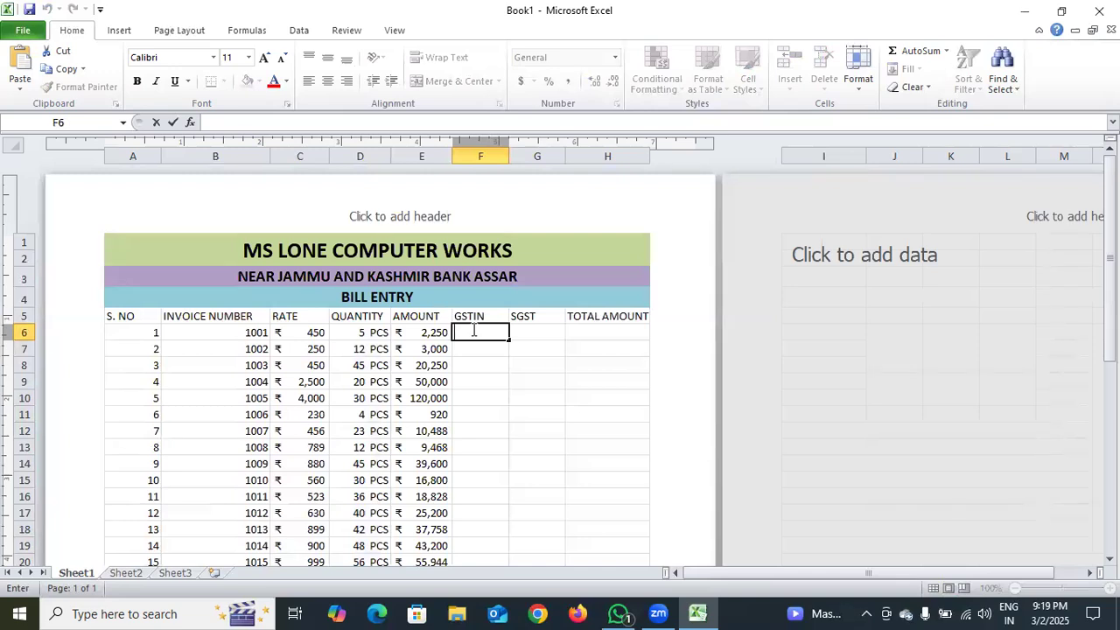
double_click(494, 316)
type("12")
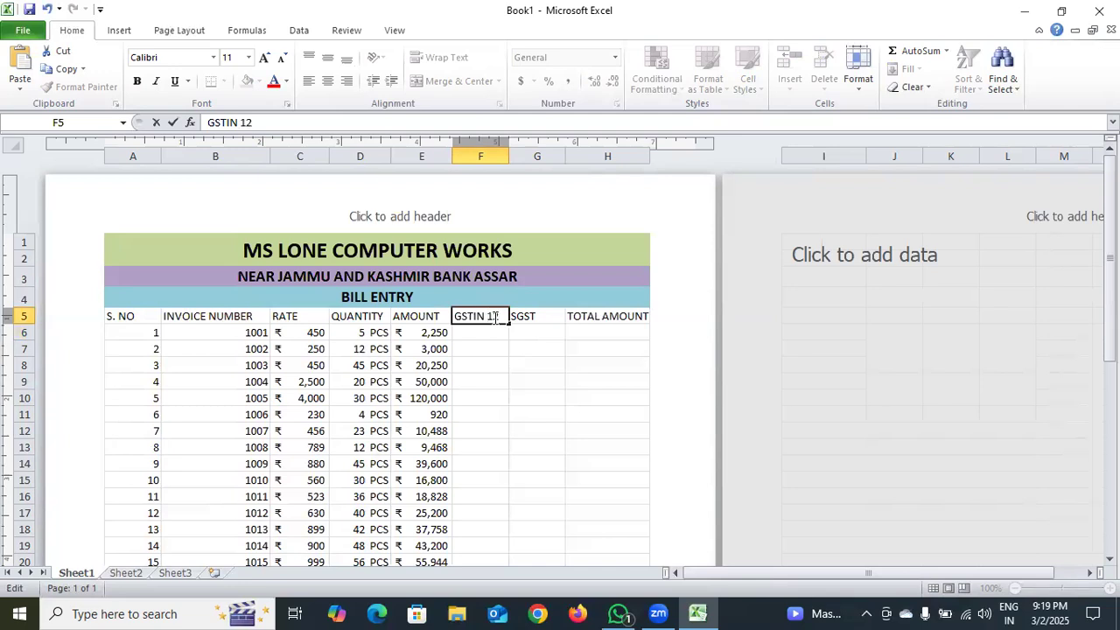
type("%")
Change the SGST column heading in G5 to SGST 6%
left_click(544, 315)
double_click(544, 315)
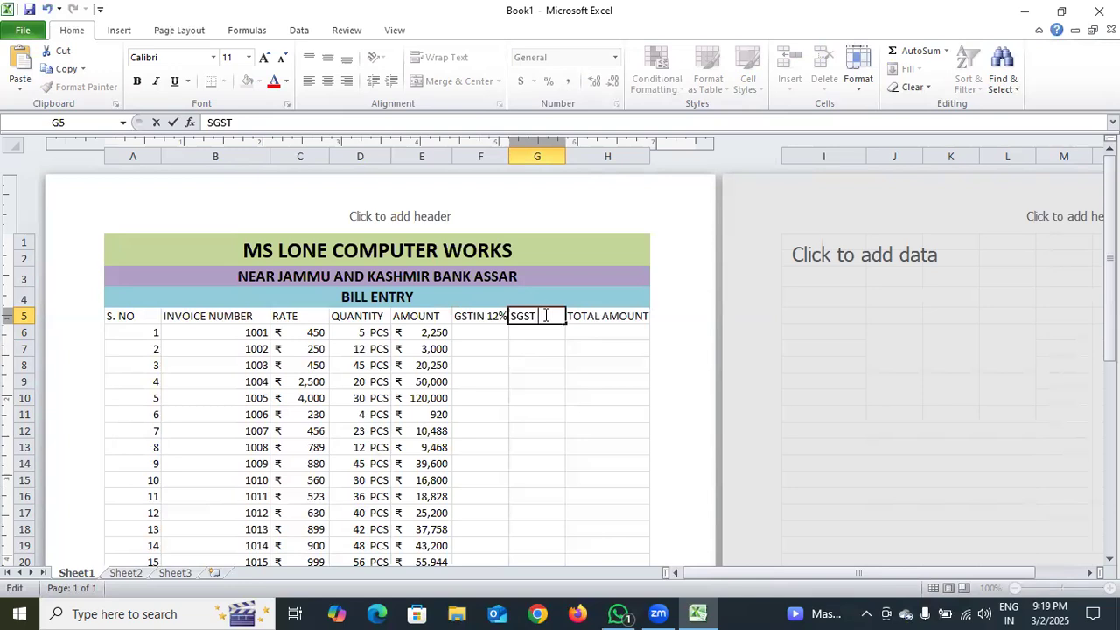
type("6%")
Enter =E6*12/100 in F6 to calculate the 12% GSTIN tax and fill the formula down to F46
left_click(483, 331)
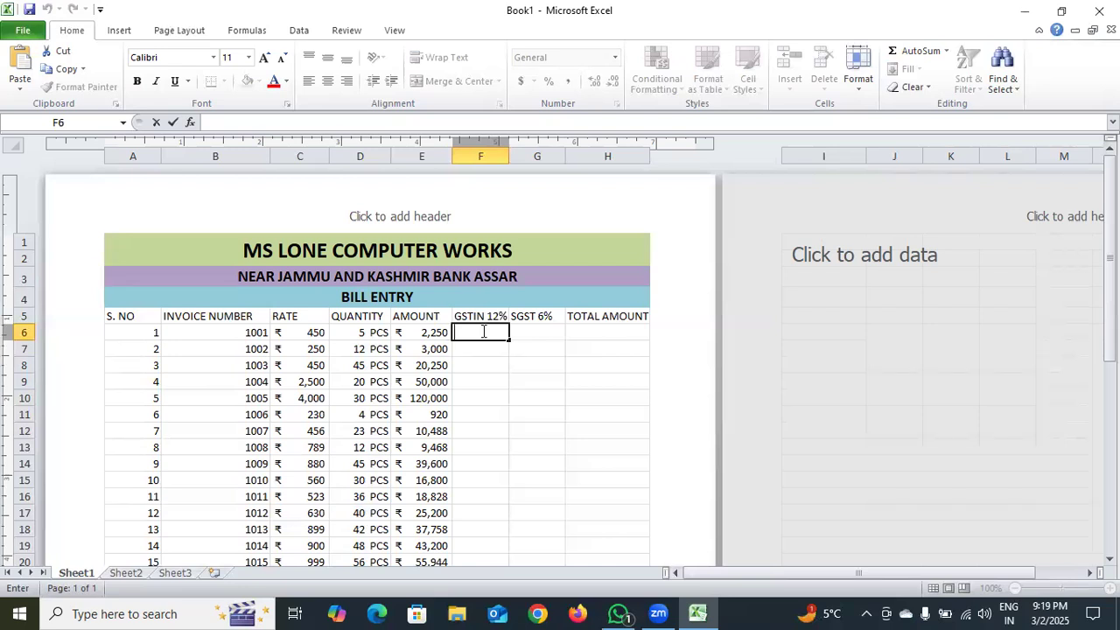
type("=")
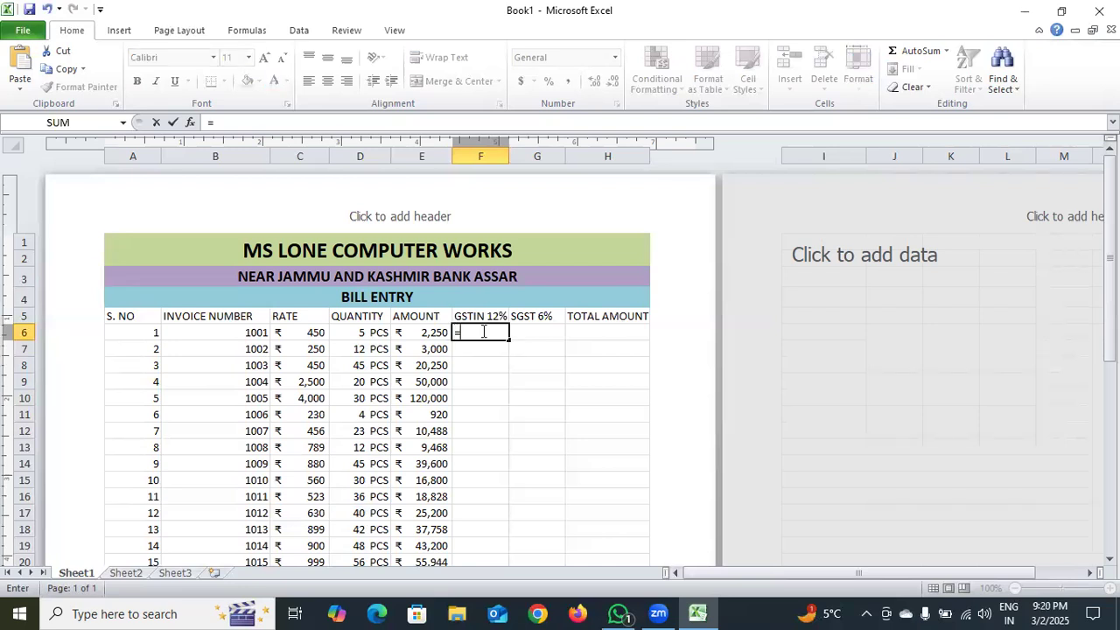
left_click(436, 333)
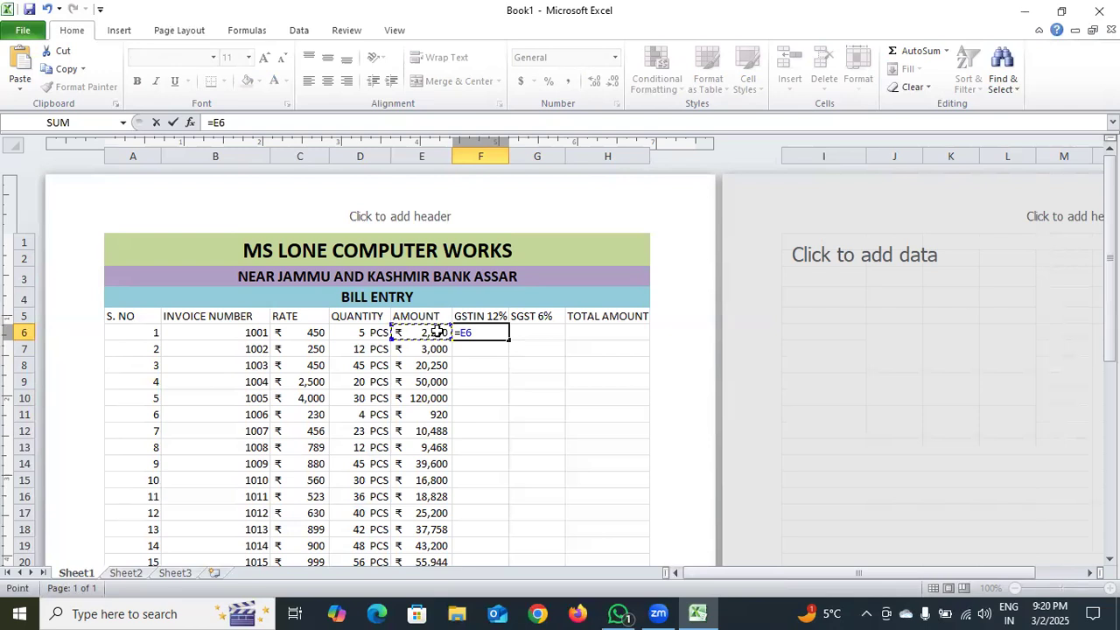
type("*12/100")
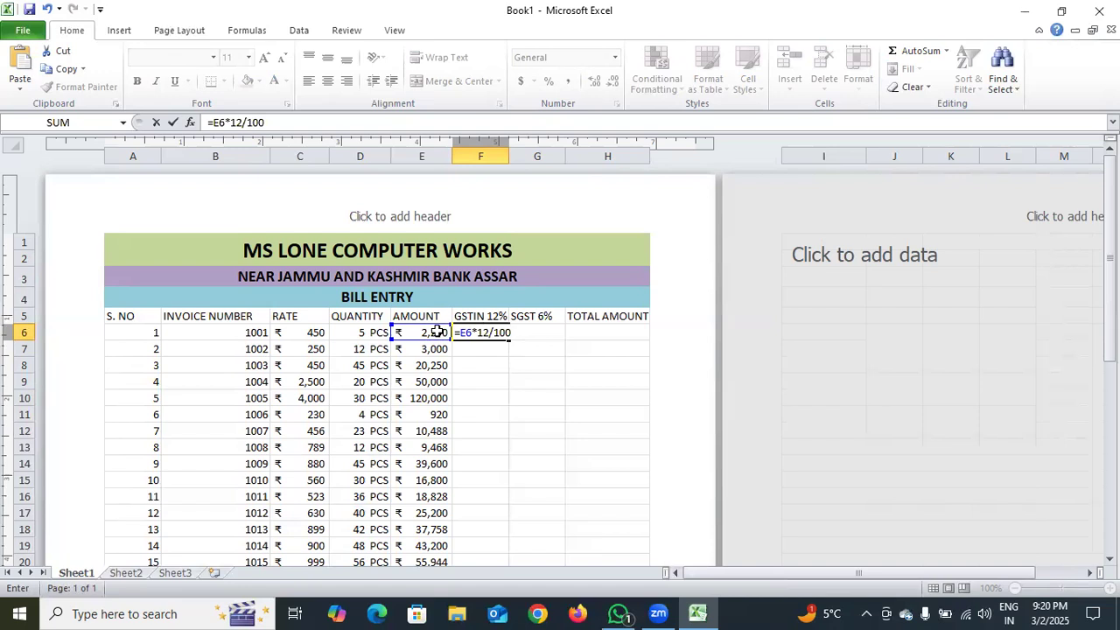
key("Return")
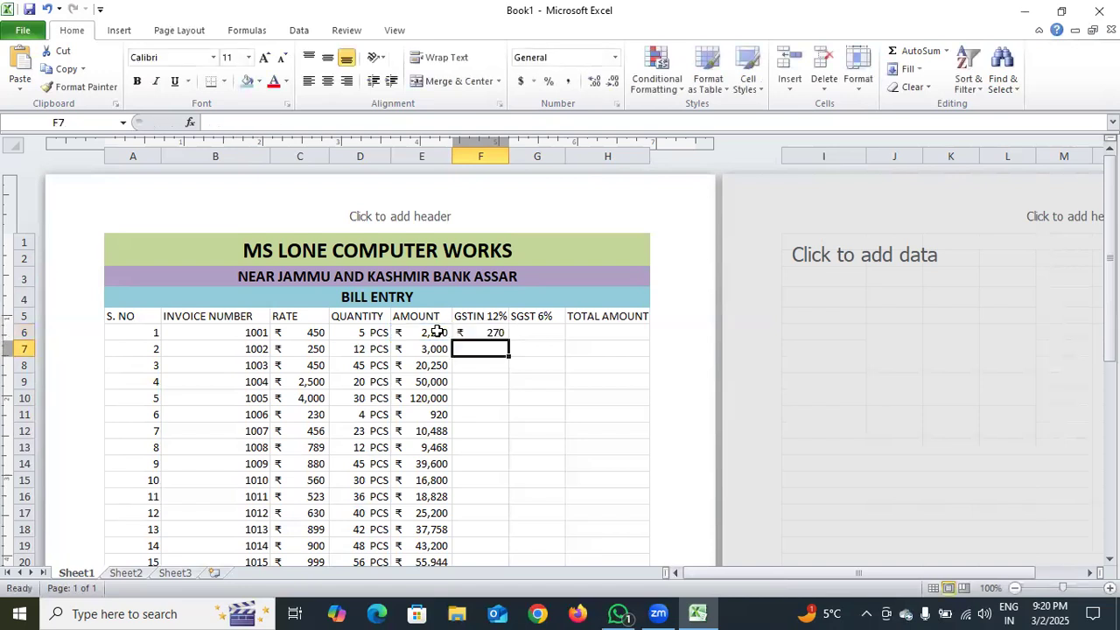
left_click(477, 333)
left_click_drag(507, 341, 473, 405)
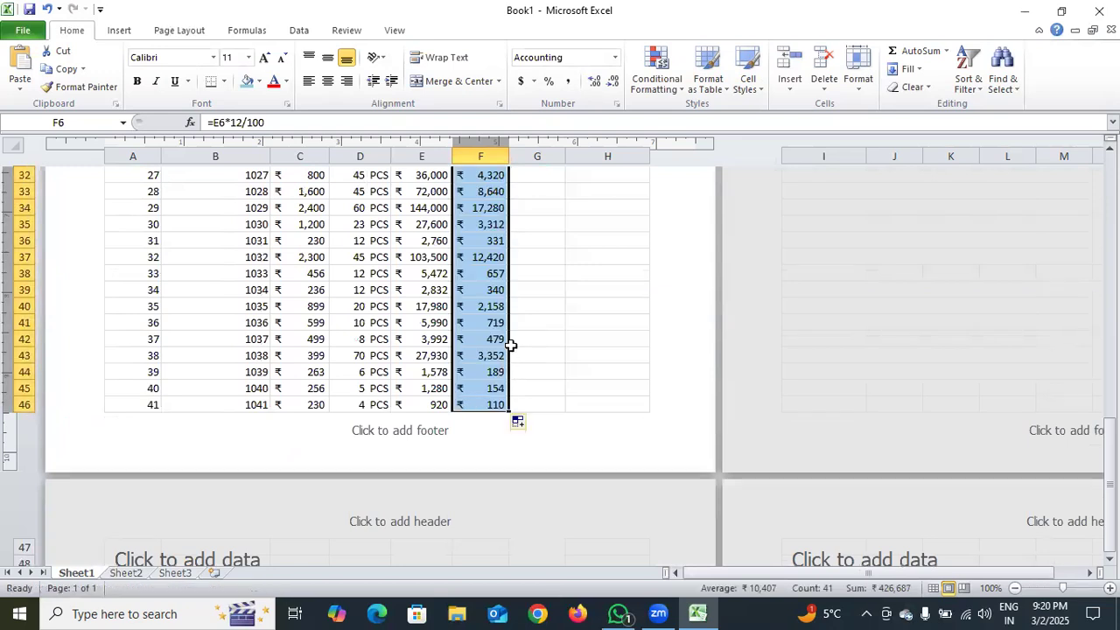
Enter =E6*6/100 in G6 to calculate the 6% SGST tax and fill the formula down to G46
left_click_drag(1111, 450, 1091, 225)
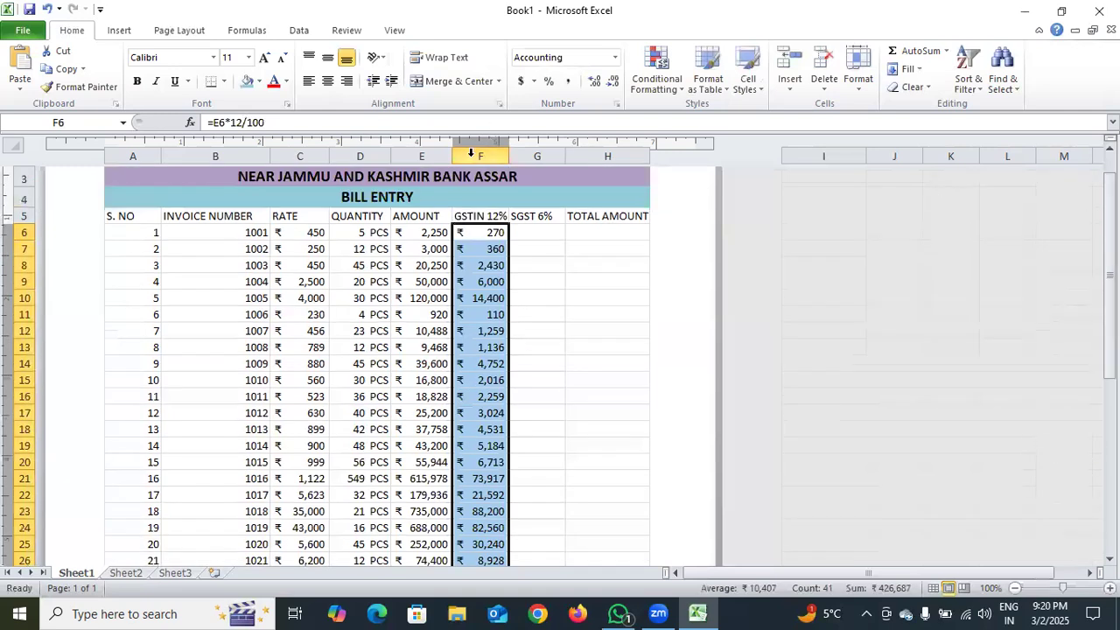
left_click(536, 233)
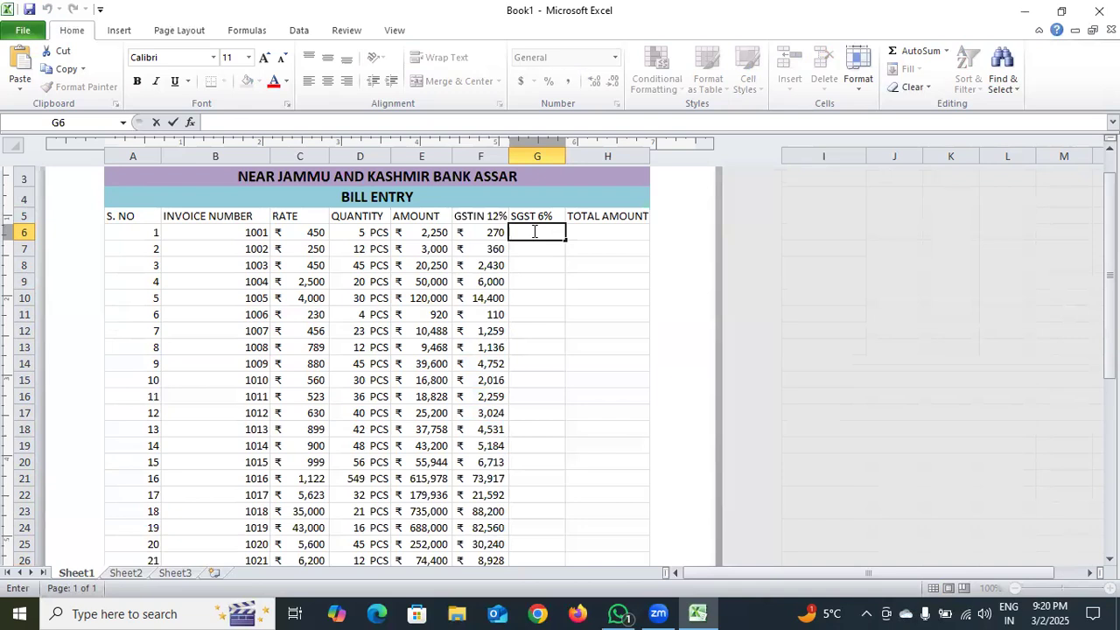
type("=")
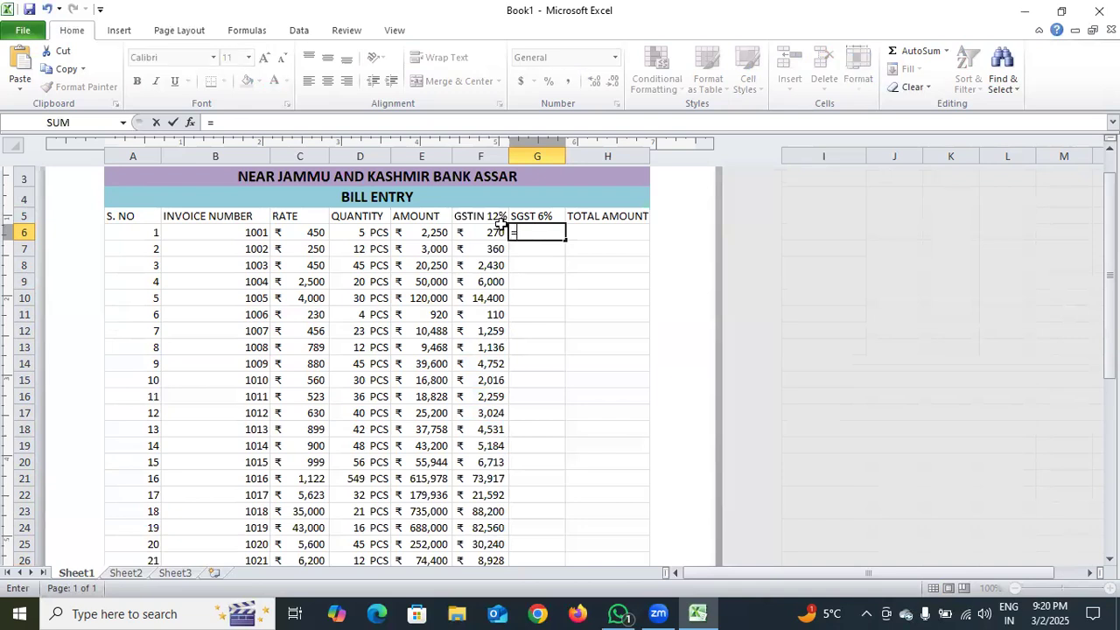
left_click(435, 232)
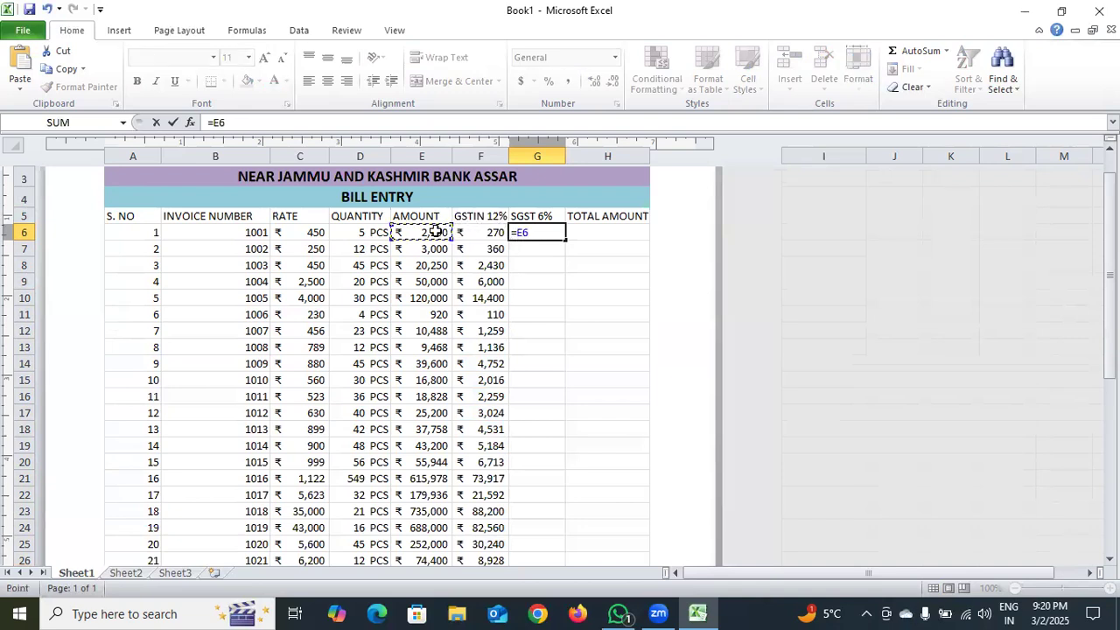
type("*6/100")
key("Return")
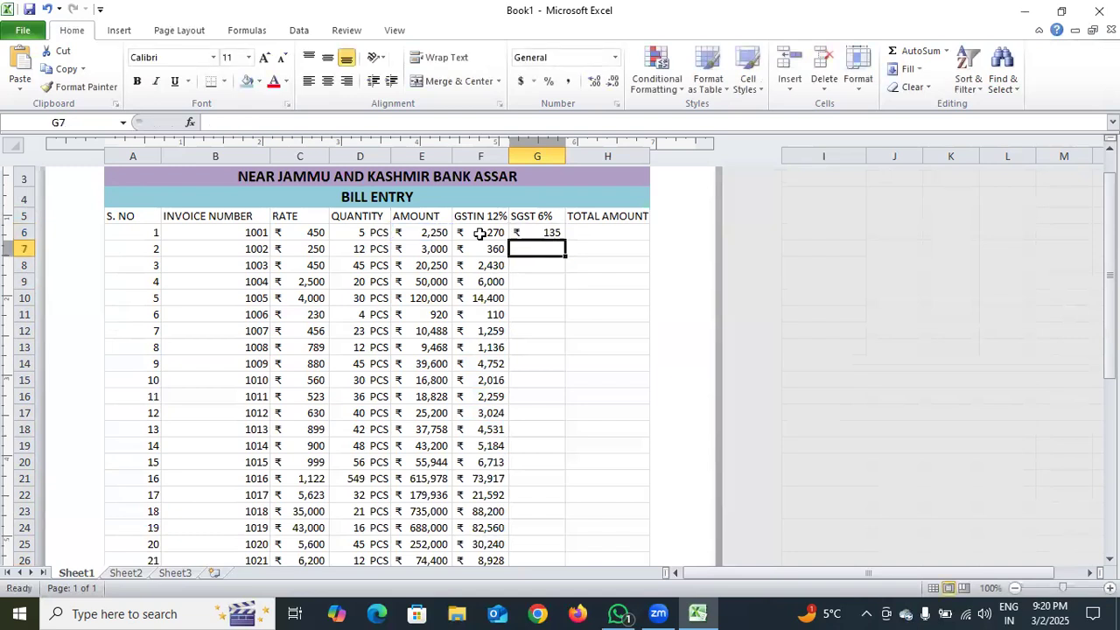
left_click(544, 236)
left_click_drag(565, 240, 548, 407)
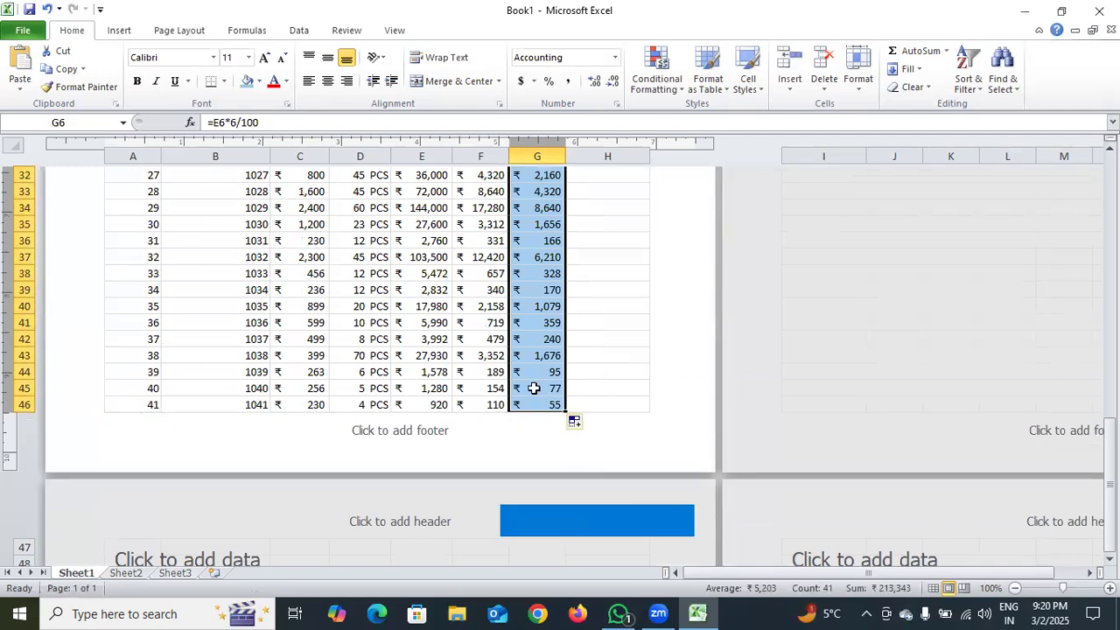
Enter =E6+F6+G6 in TOTAL AMOUNT cell H6 to add the amount and both taxes, and fill it down to H46
scroll(534, 388, "up", 9)
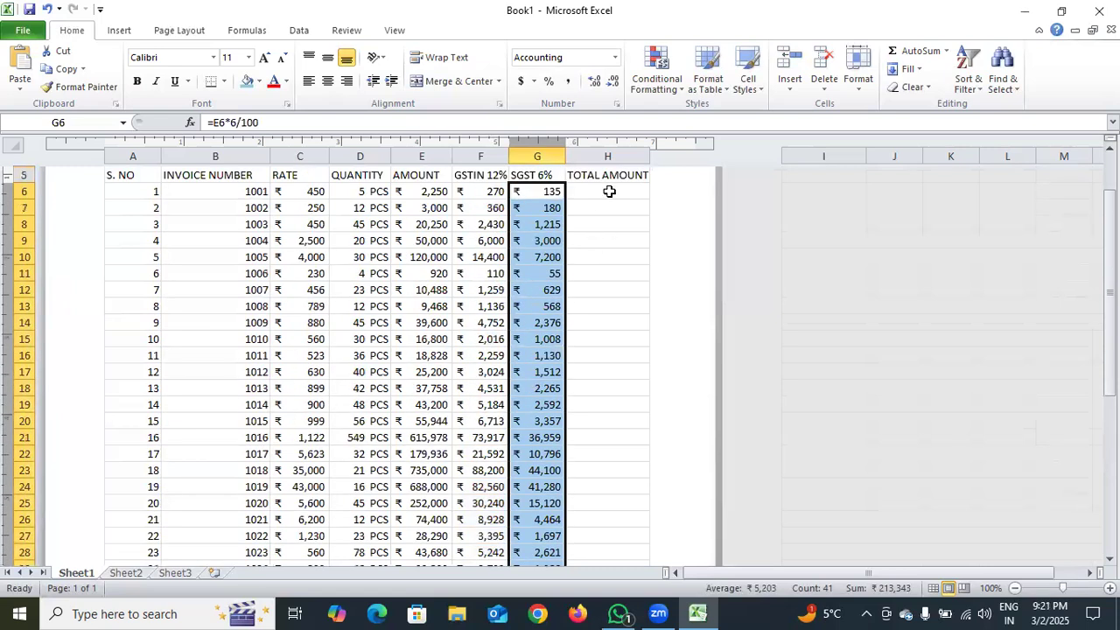
double_click(610, 192)
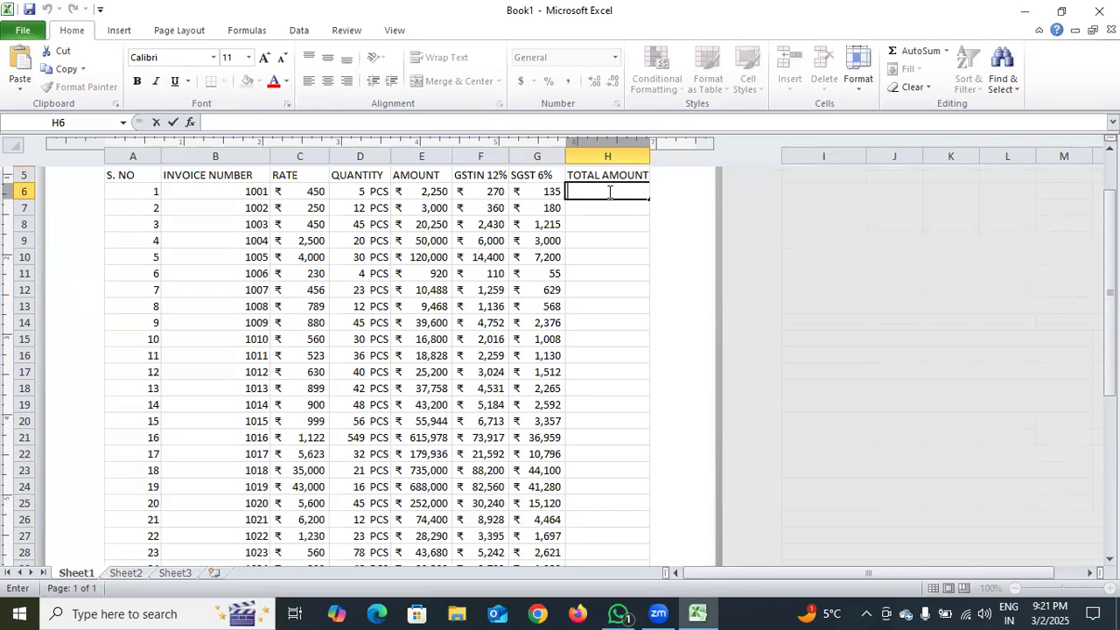
type("=")
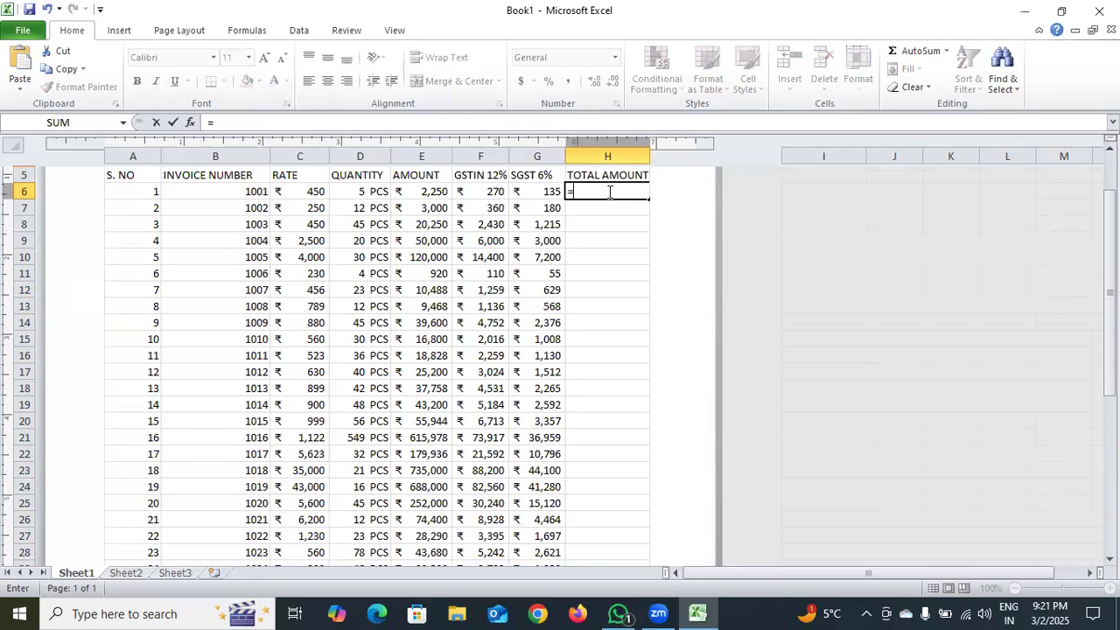
left_click(419, 202)
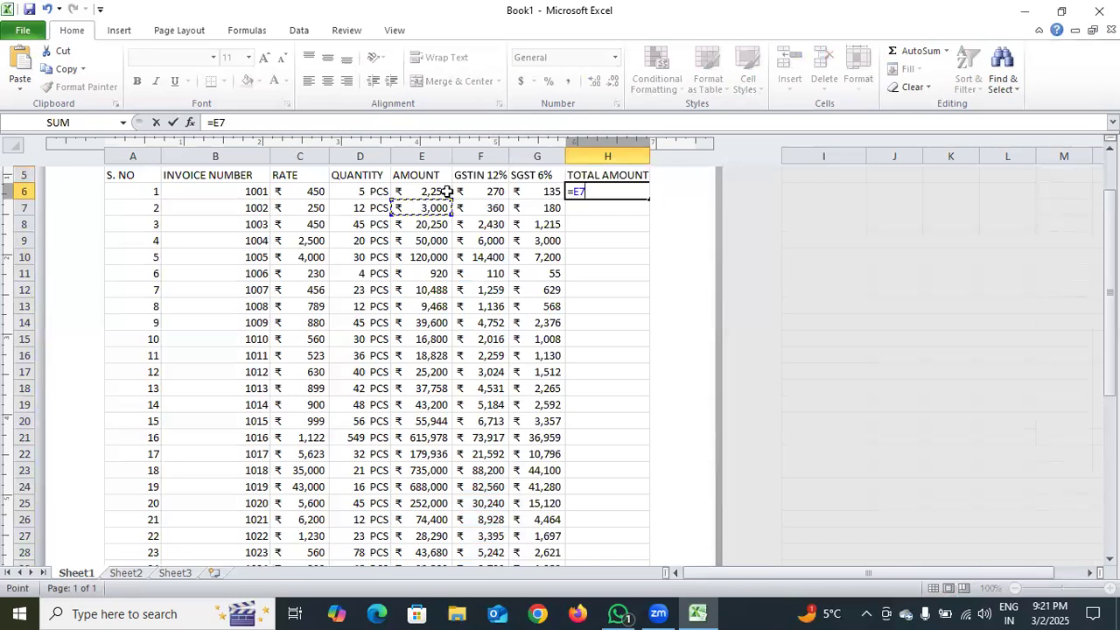
key("BackSpace")
key("BackSpace")
left_click(435, 191)
type("+")
left_click(490, 198)
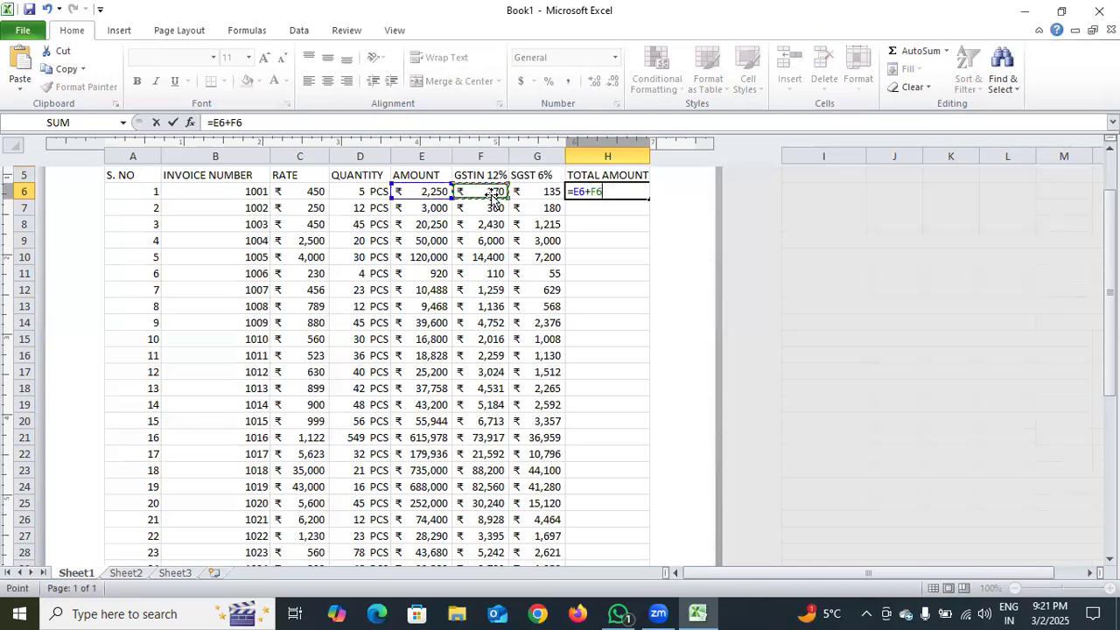
type("+")
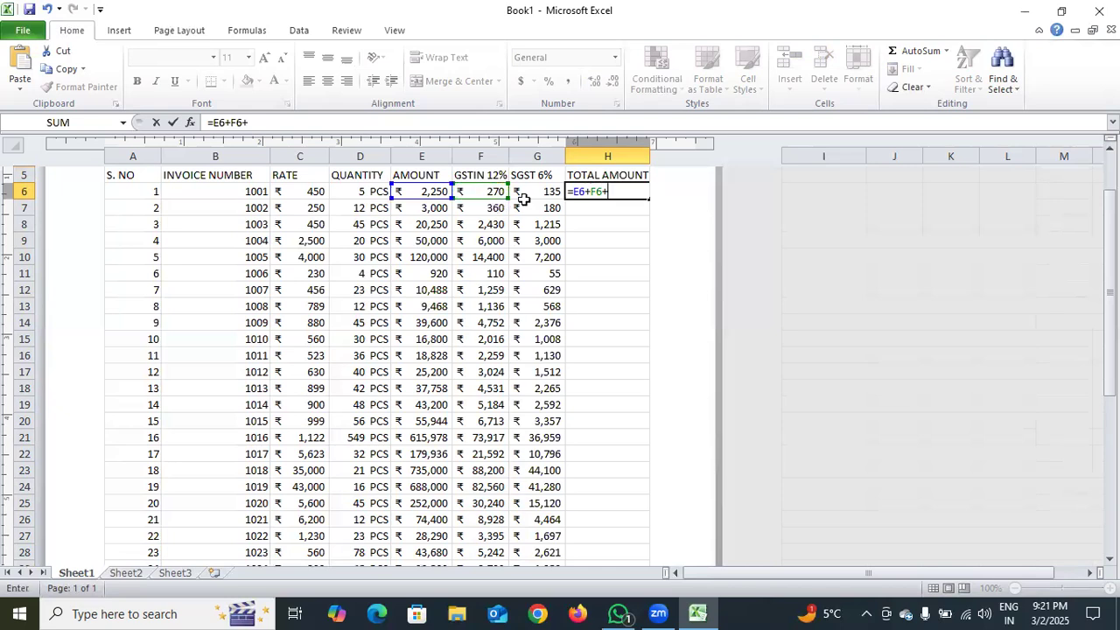
left_click(541, 198)
key("Return")
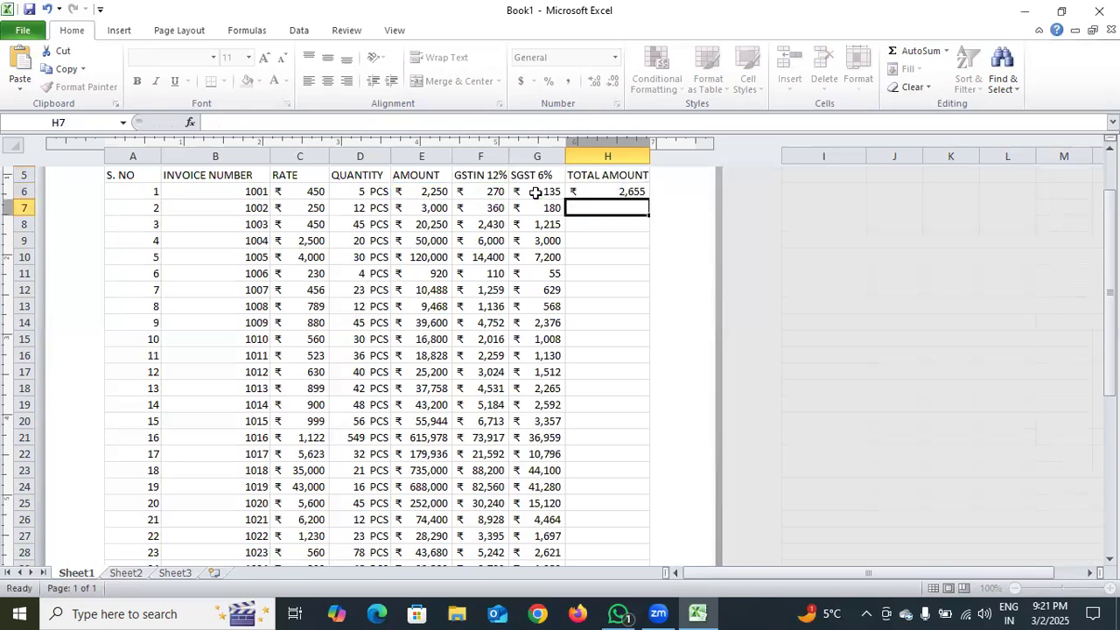
left_click(635, 201)
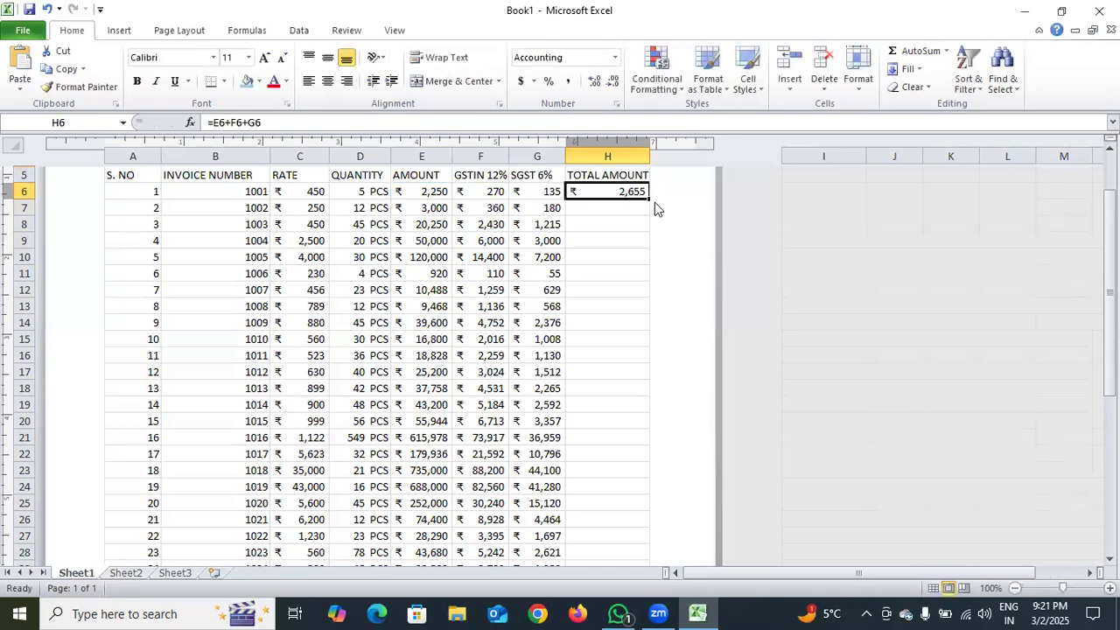
left_click_drag(648, 205, 617, 412)
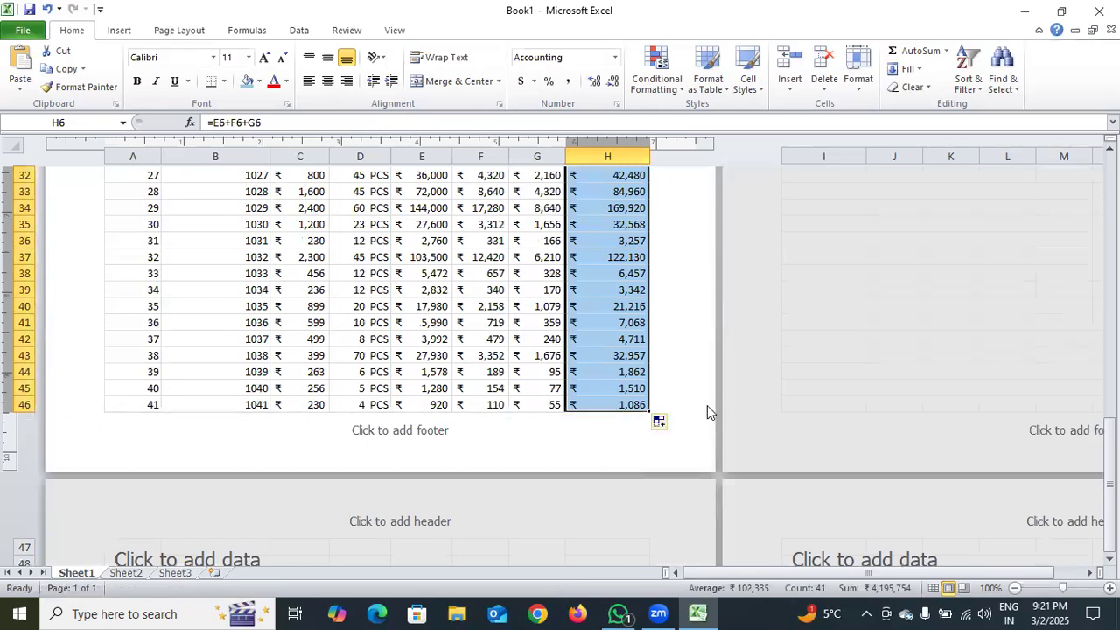
Make the column headings in A5 to H5 bold at font size 12 and widen column H to fit TOTAL AMOUNT
scroll(668, 358, "up", 2)
scroll(666, 364, "up", 3)
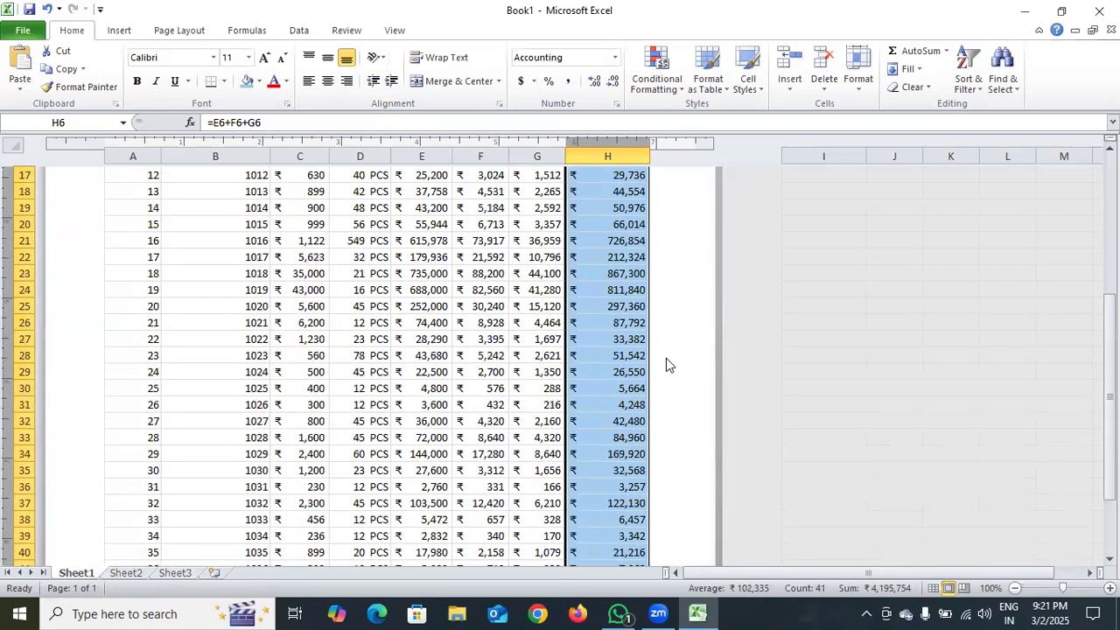
scroll(665, 358, "up", 6)
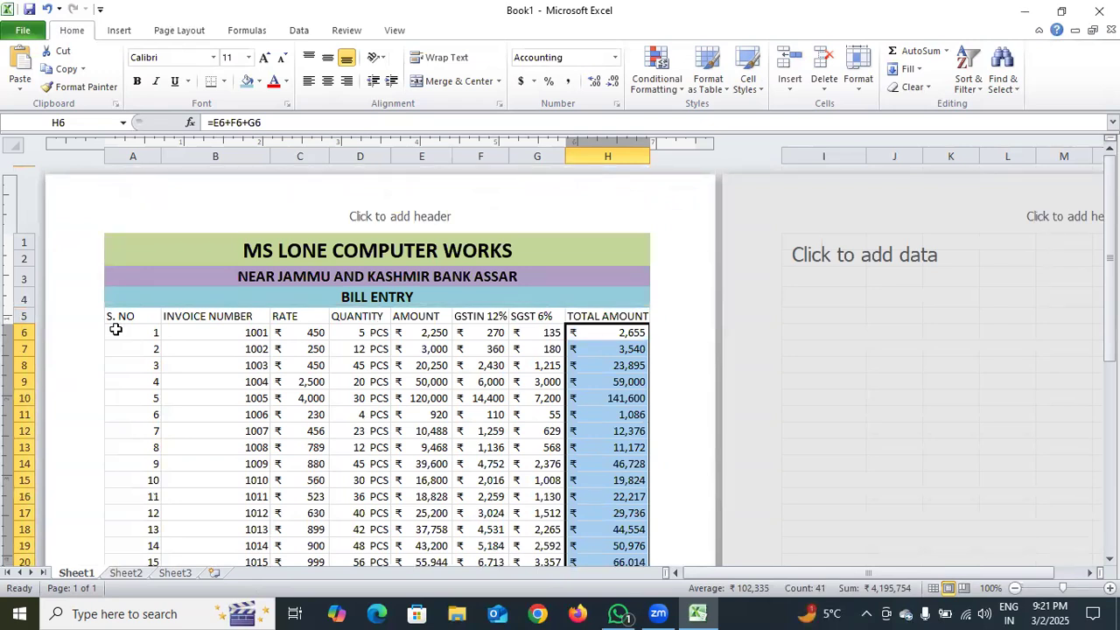
left_click(173, 279)
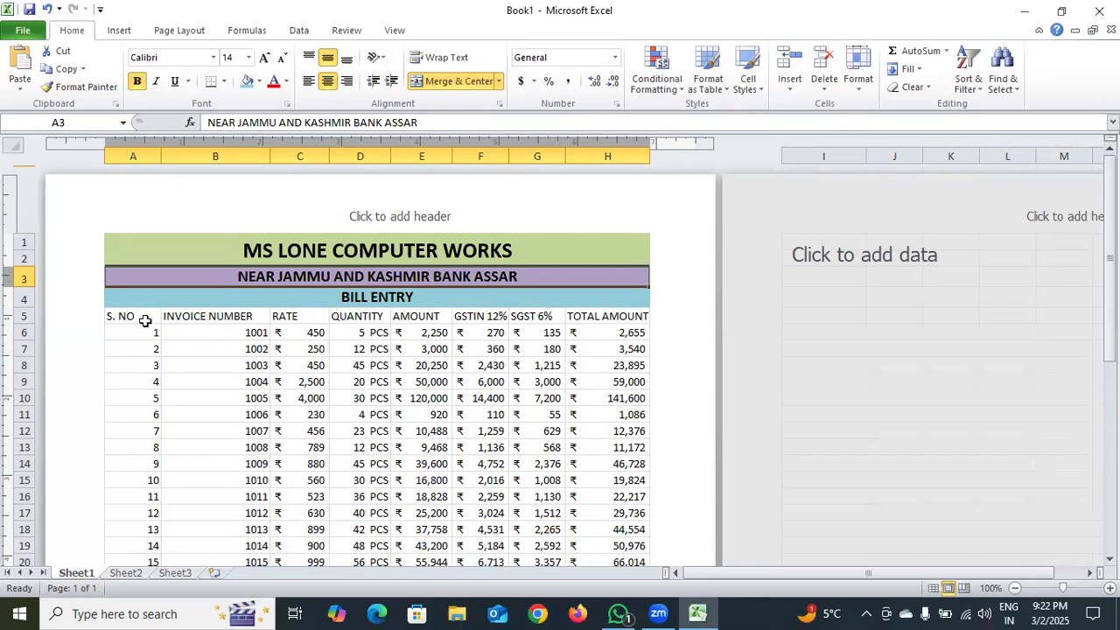
left_click_drag(128, 315, 637, 318)
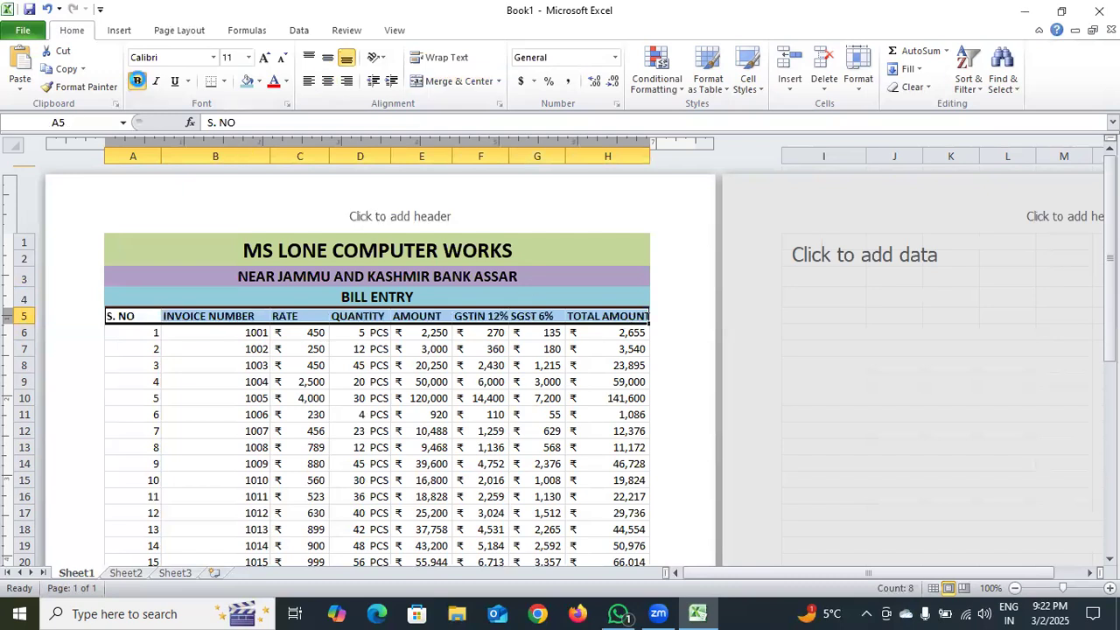
left_click(263, 57)
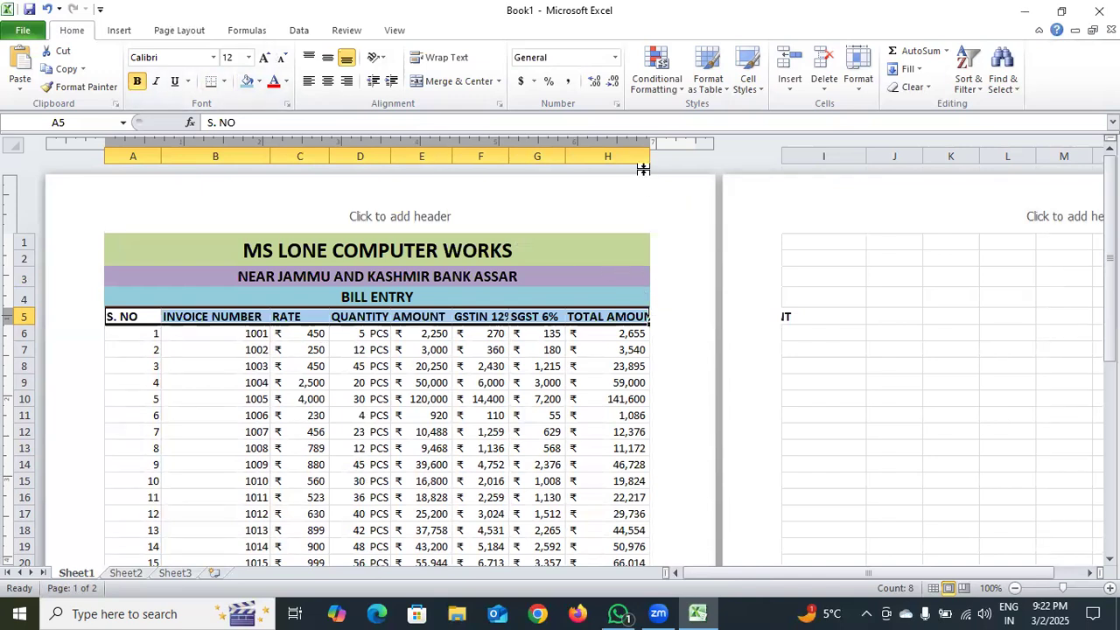
left_click_drag(646, 158, 667, 161)
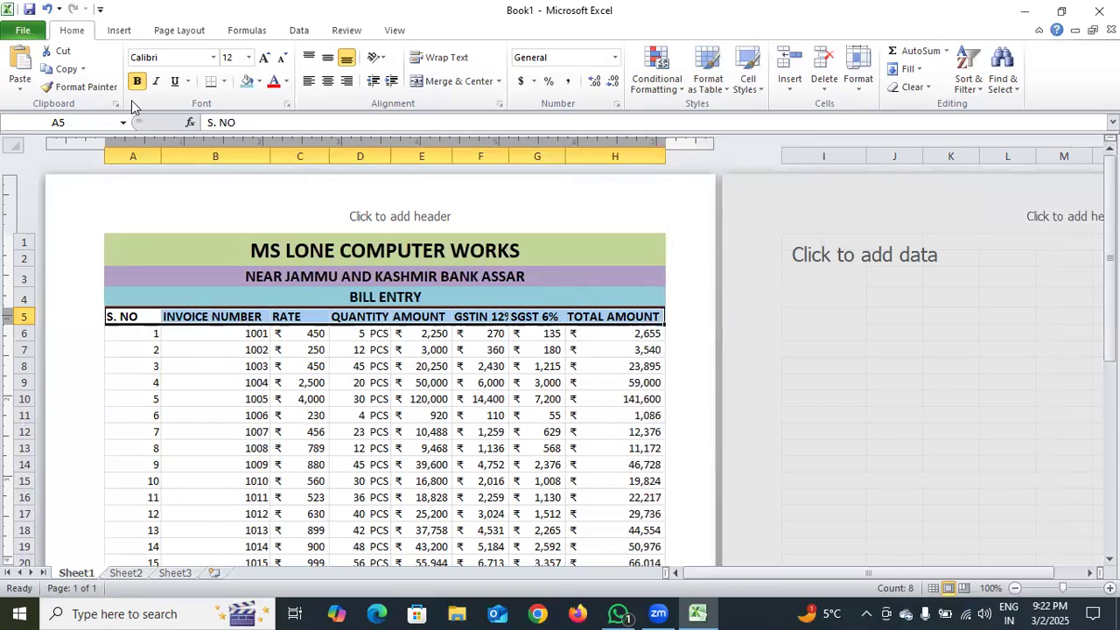
Reduce the sheet's left page margin slightly using custom margins
left_click(179, 33)
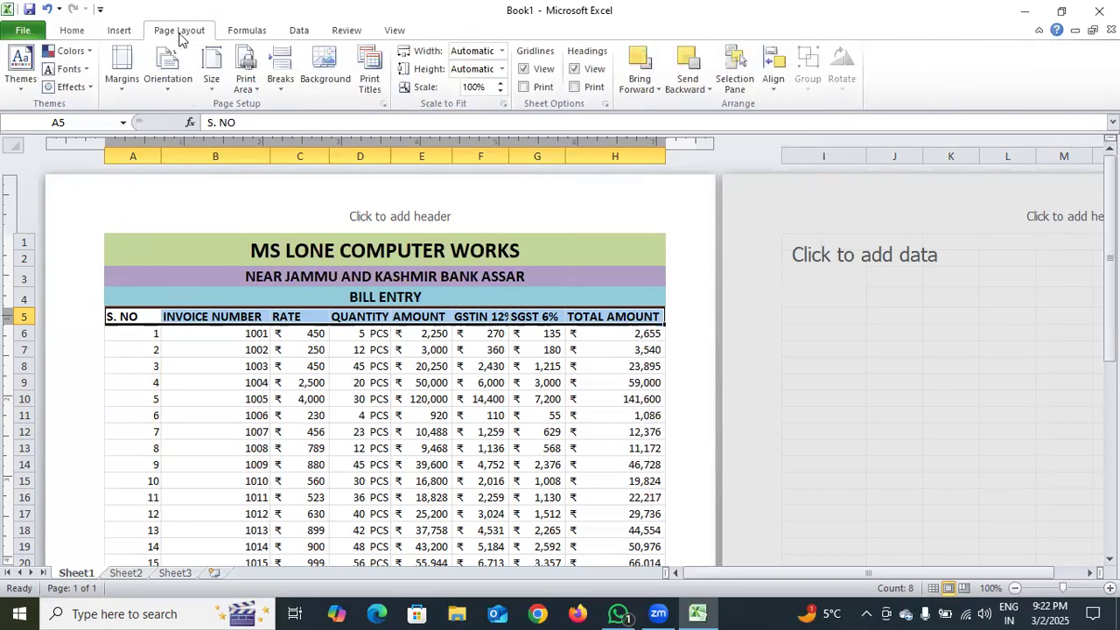
left_click(122, 63)
left_click(204, 341)
left_click(474, 256)
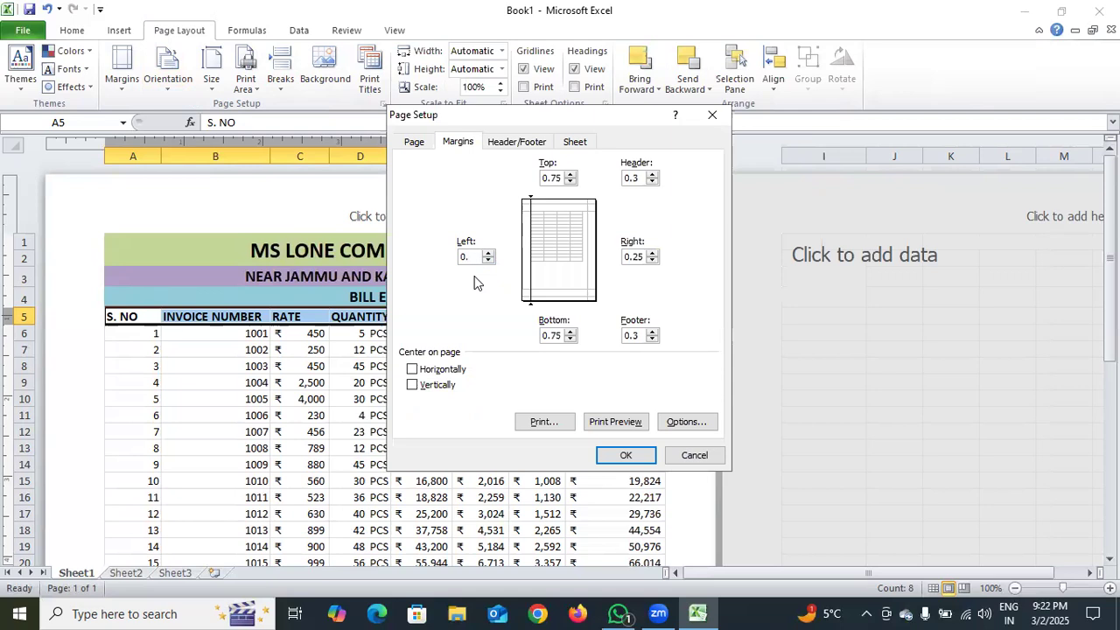
key("Return")
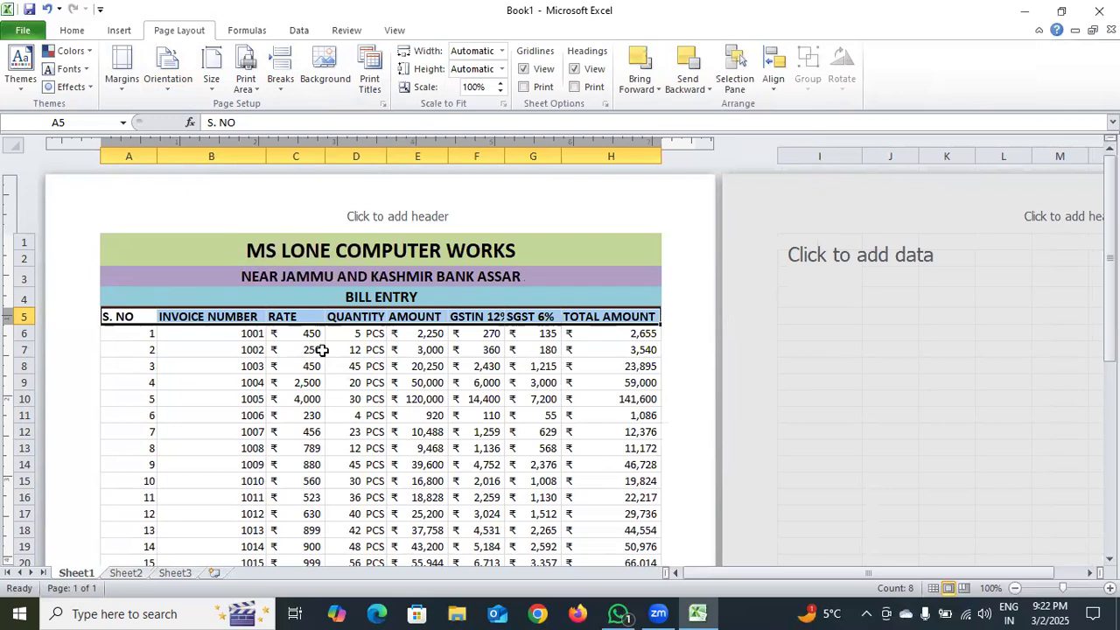
Clear the contents of the last bill row, cells A46 to H46
scroll(322, 350, "down", 5)
scroll(366, 339, "down", 5)
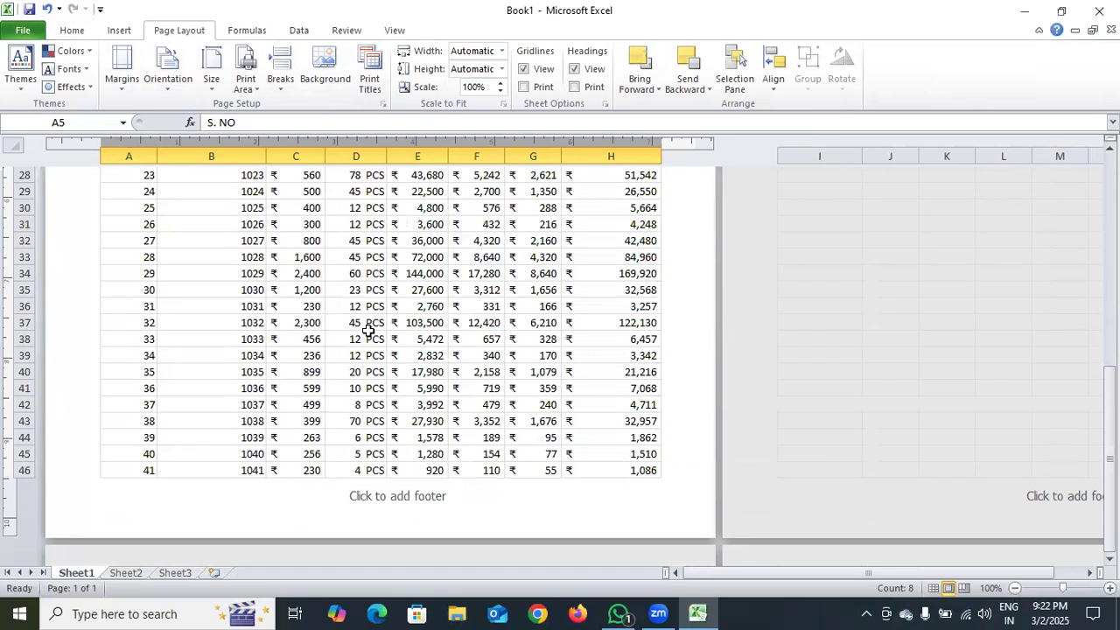
left_click(530, 493)
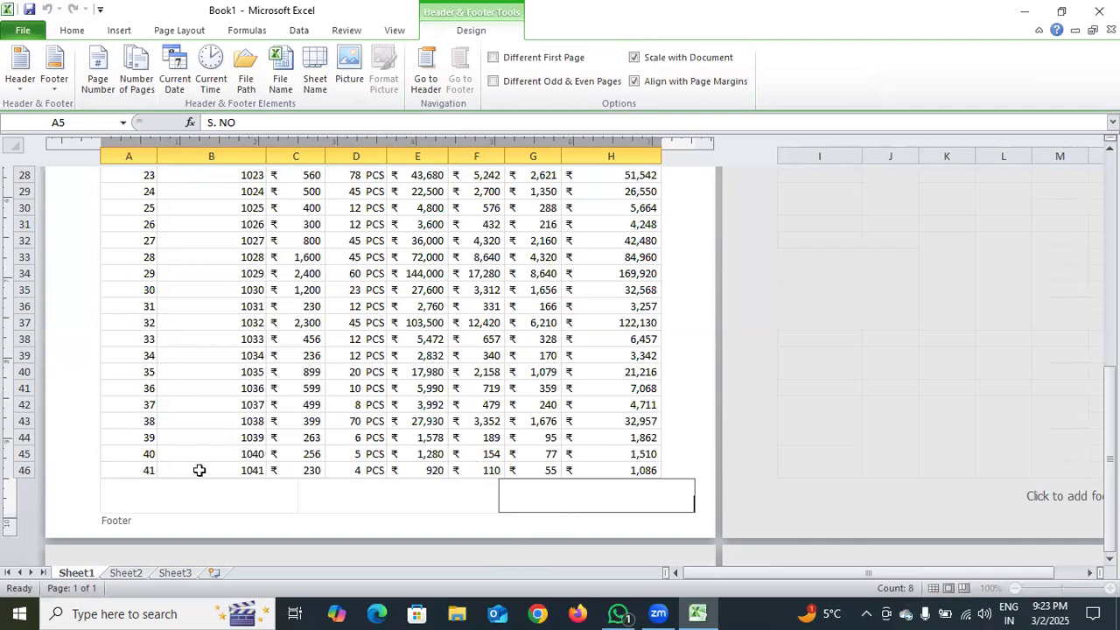
left_click_drag(145, 470, 617, 478)
key("Delete")
scroll(597, 483, "down", 2)
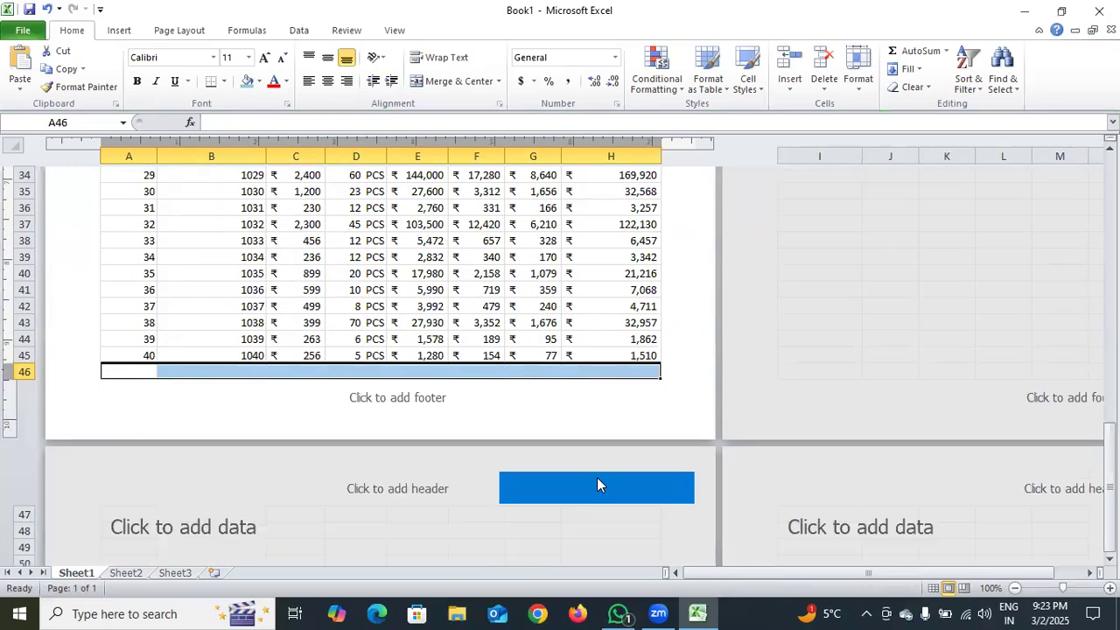
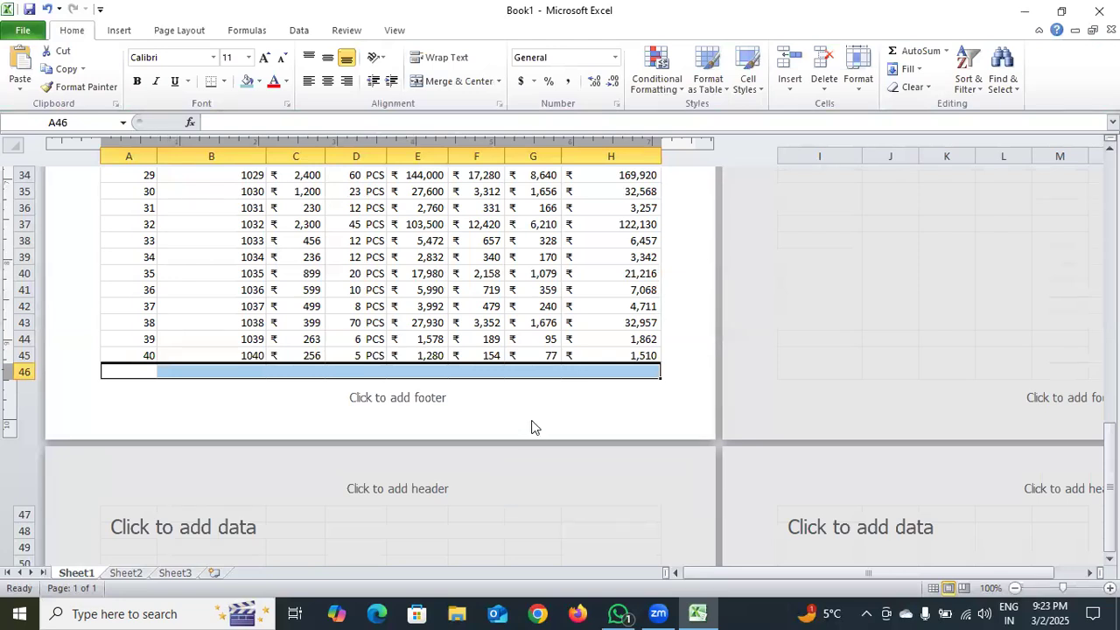
Merge cells F46 to H46 across into one cell for the total value
left_click(442, 372)
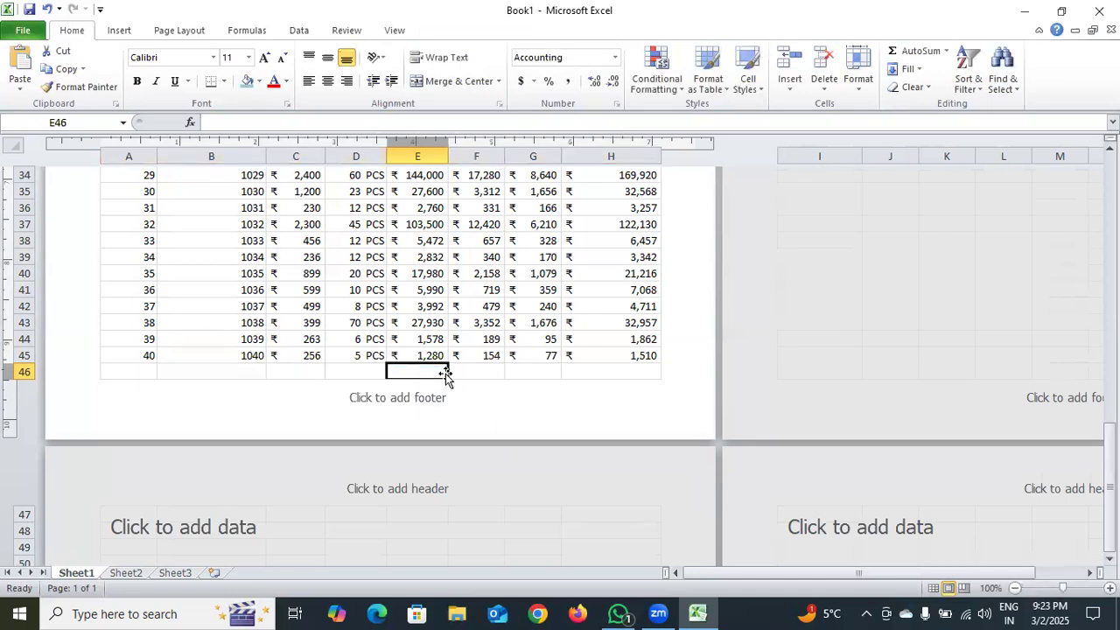
left_click_drag(470, 372, 602, 371)
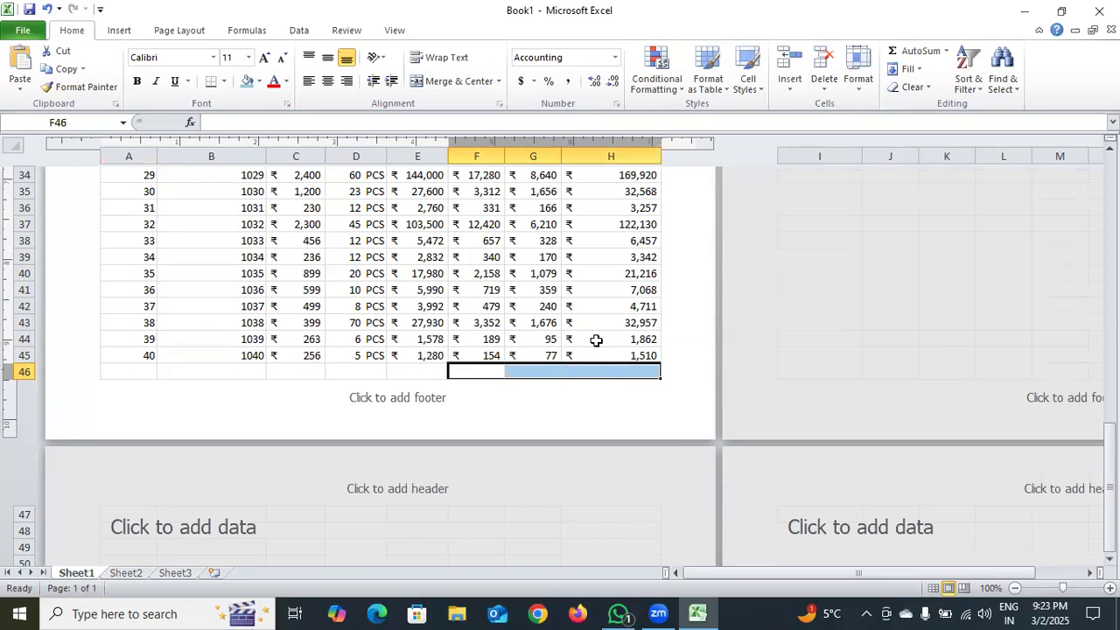
left_click(497, 81)
left_click(492, 119)
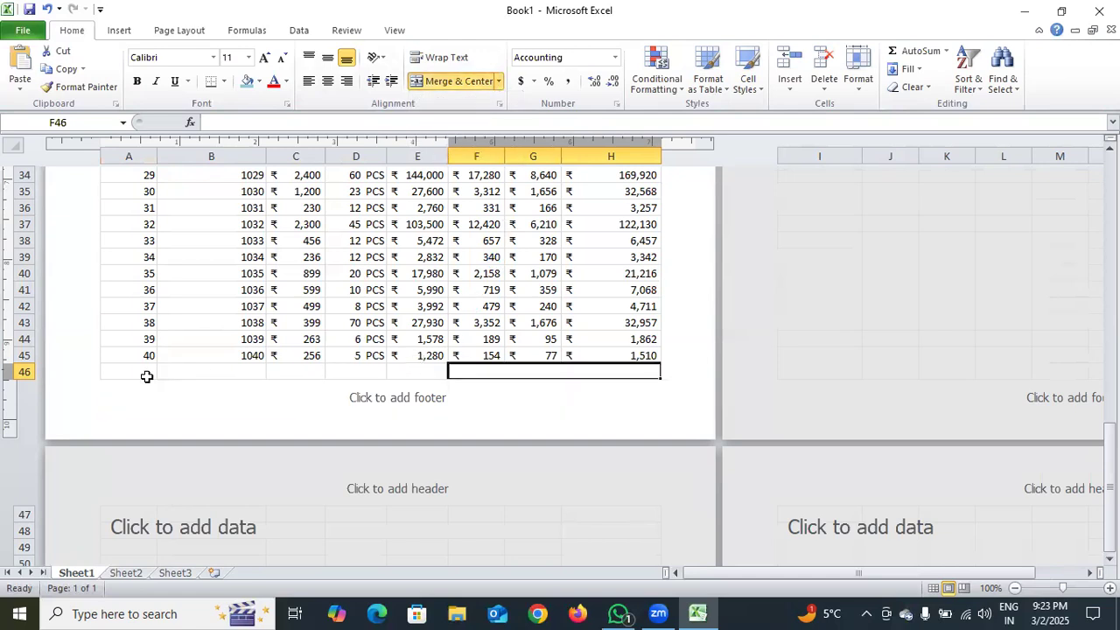
Merge cells A46 to D46 across into one cell
left_click_drag(147, 372, 385, 373)
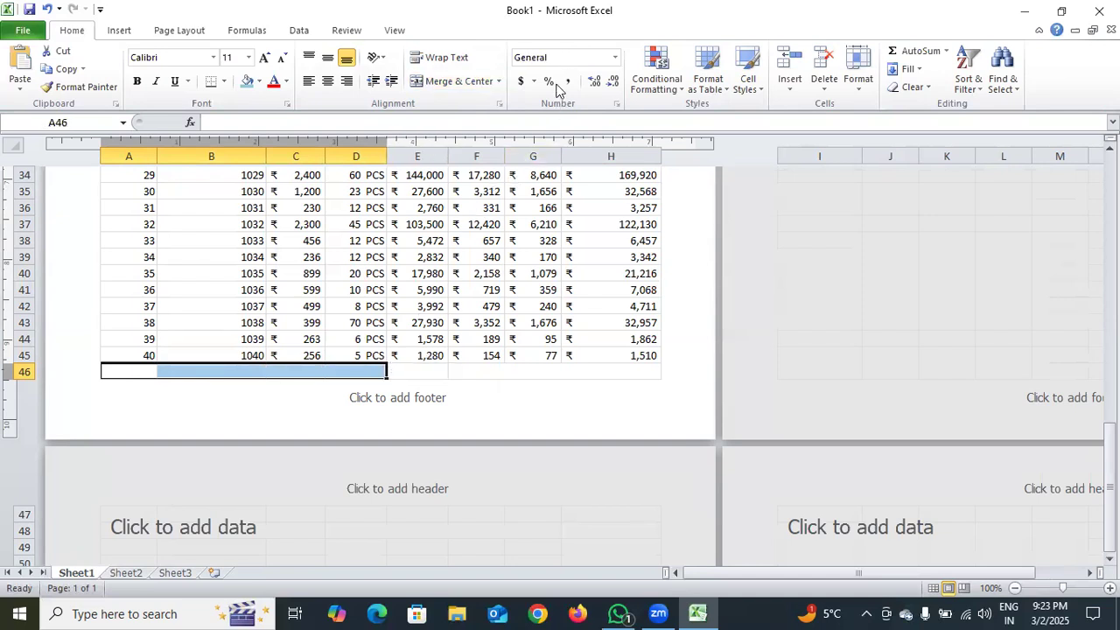
left_click(498, 83)
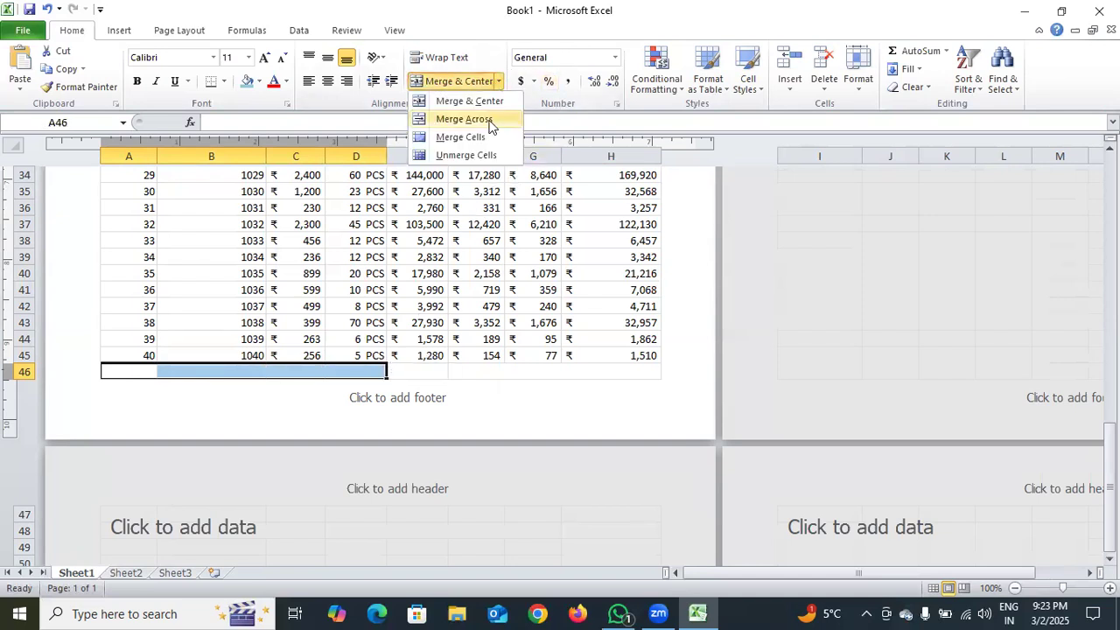
left_click(455, 119)
left_click(409, 370)
double_click(359, 374)
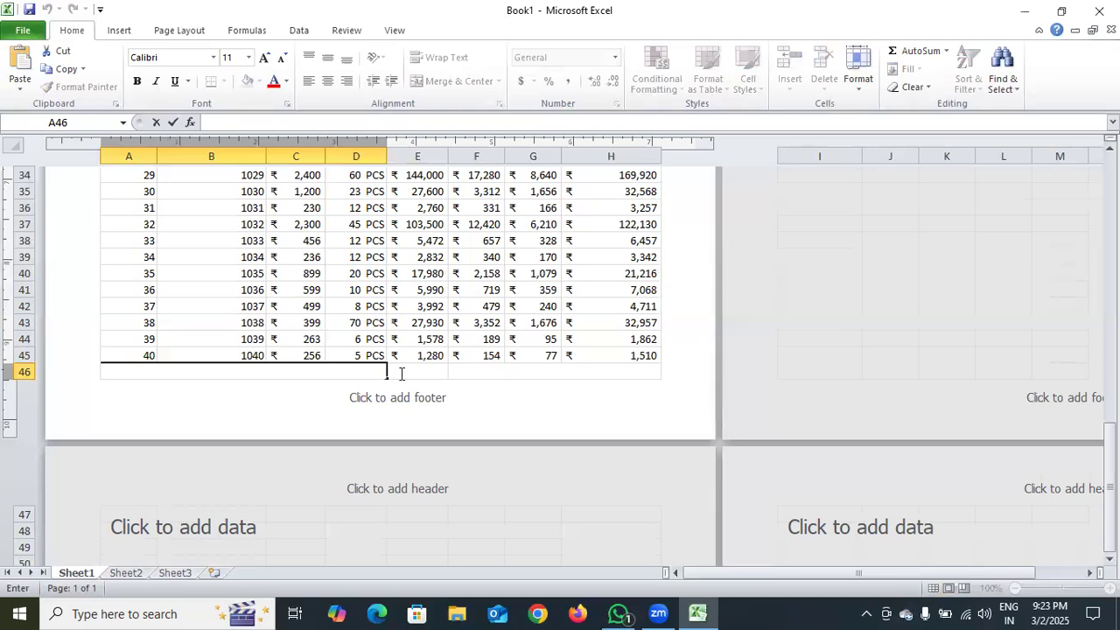
Extend the merged label cell in row 46 to include E46, using Merge Across over A46 to E46
left_click_drag(406, 370, 383, 367)
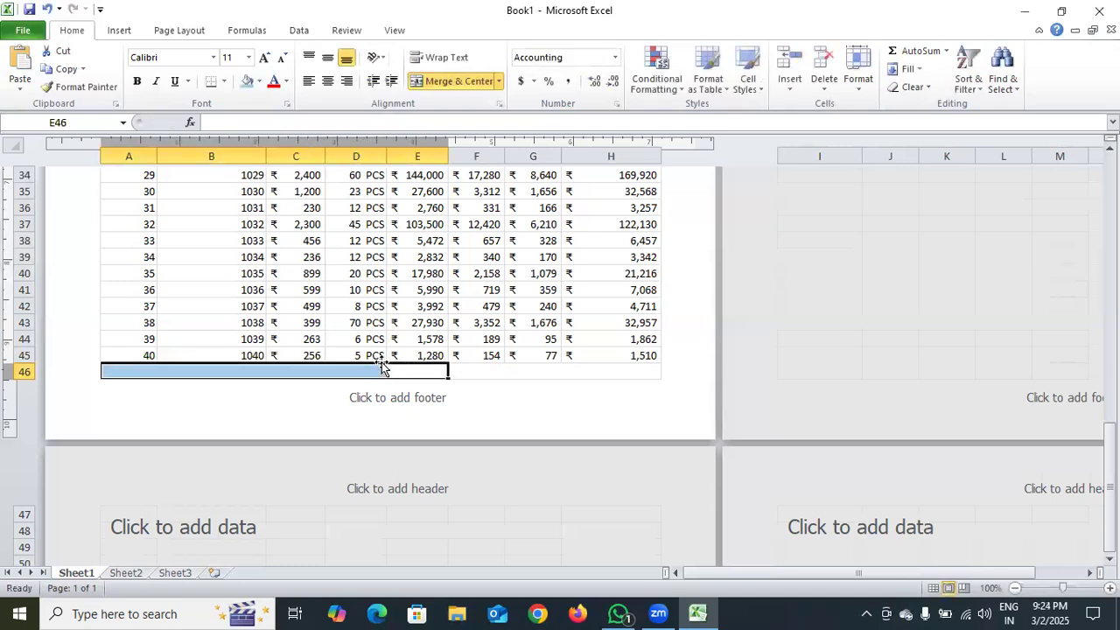
left_click(501, 394)
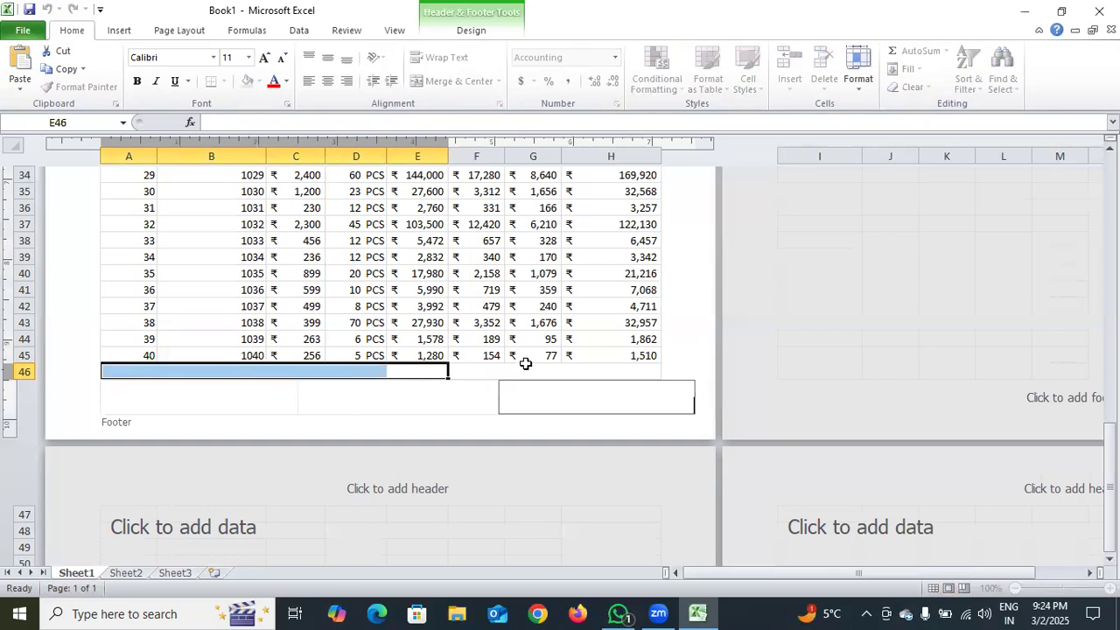
double_click(543, 371)
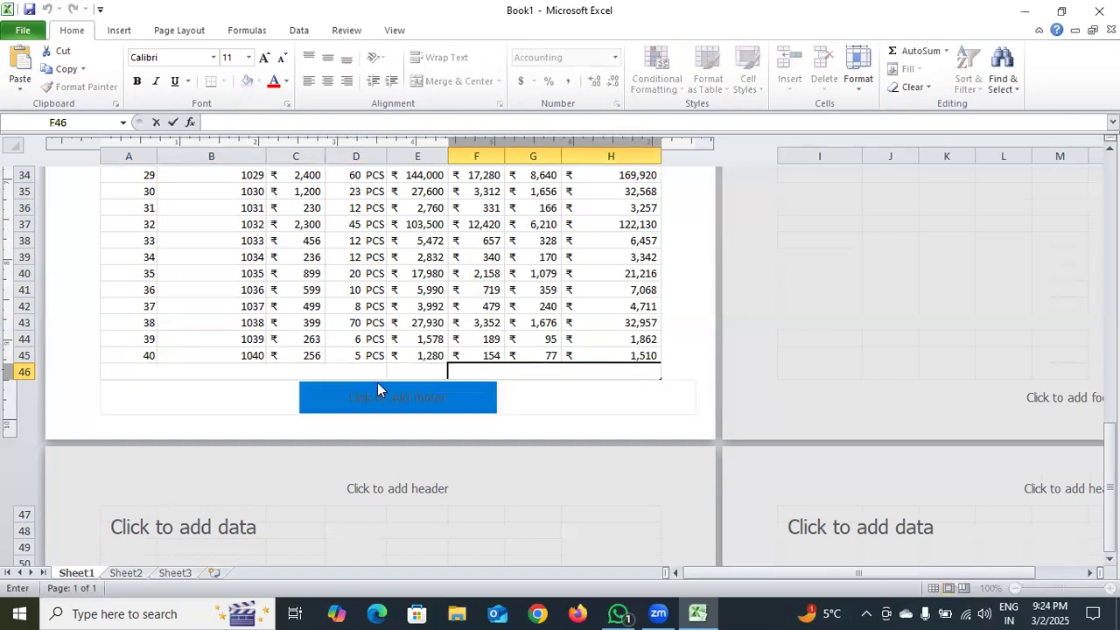
left_click_drag(378, 372, 427, 365)
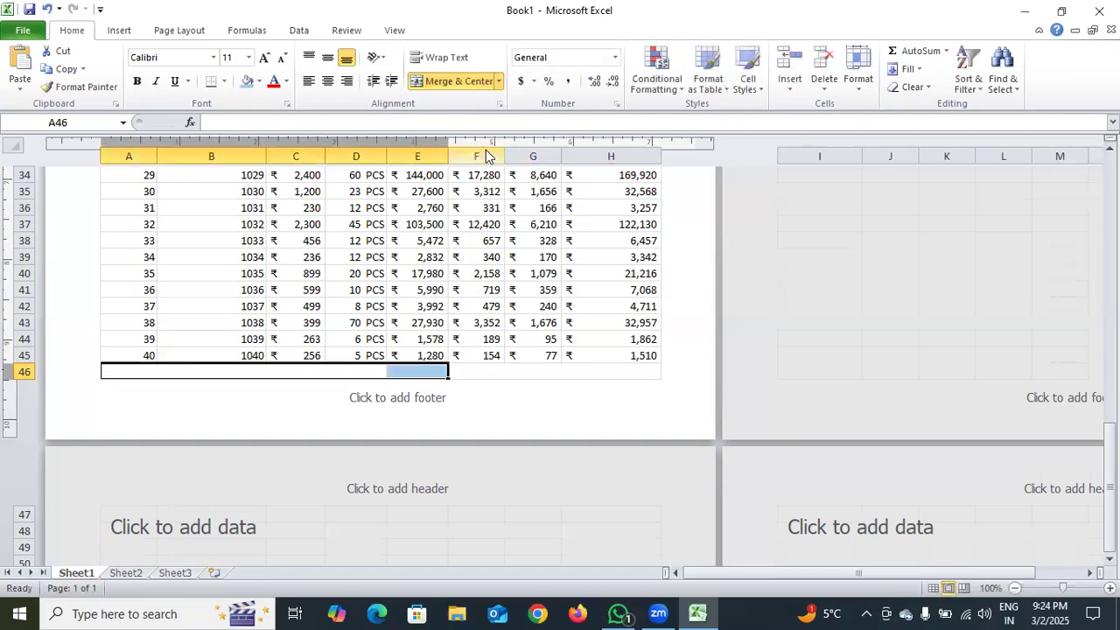
left_click(499, 81)
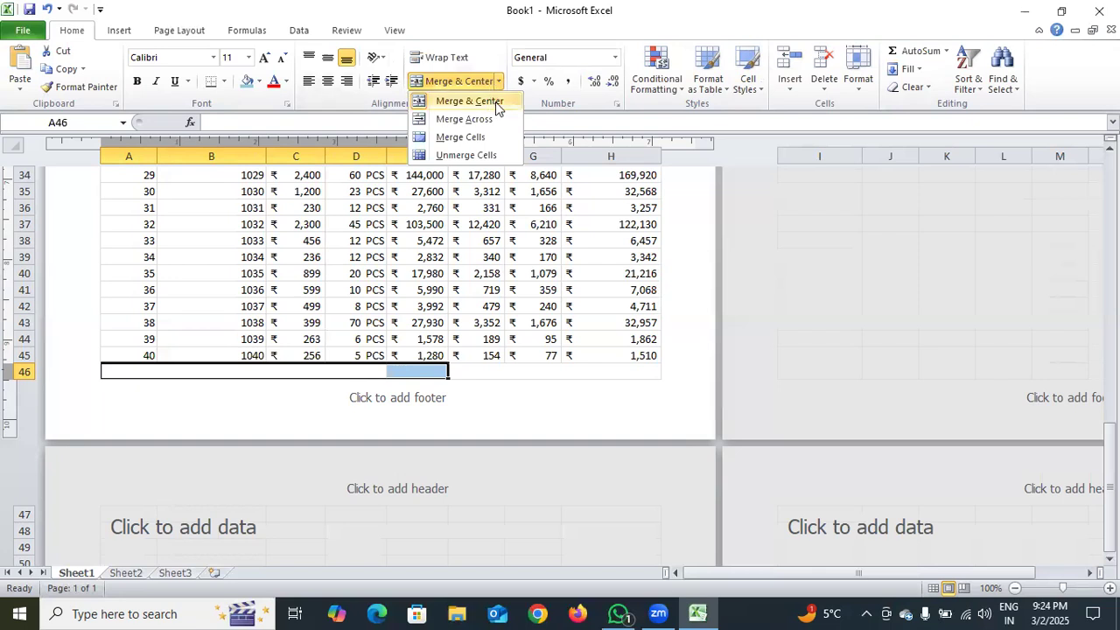
left_click(498, 118)
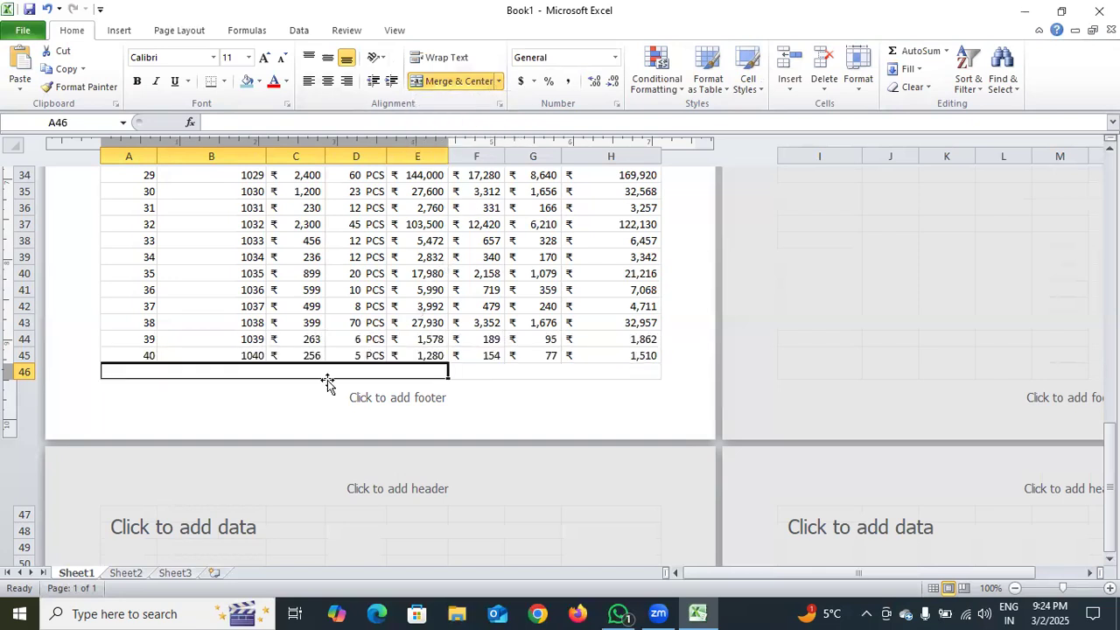
Enter GRAND TOTAL in the merged cell A46 and center it horizontally and vertically
double_click(330, 371)
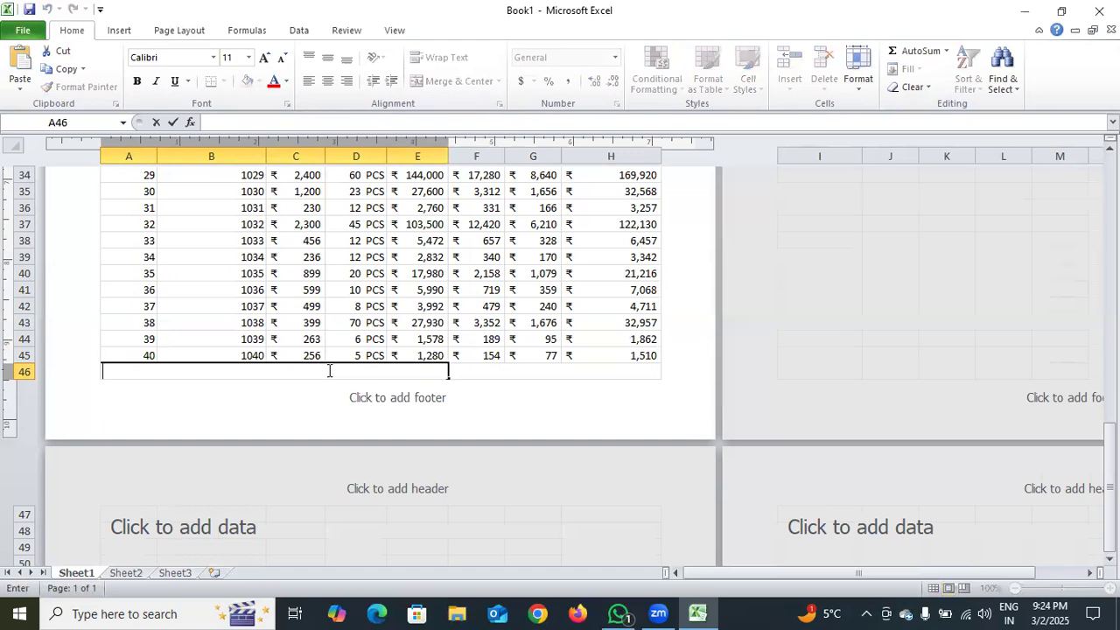
type("GRAND TOTAL")
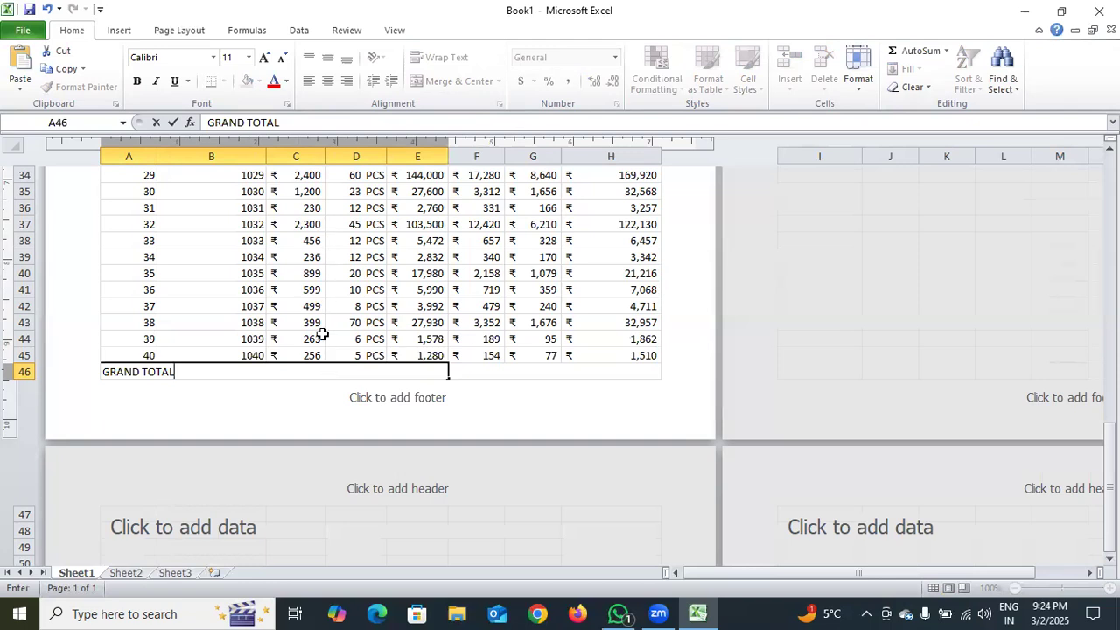
left_click(473, 371)
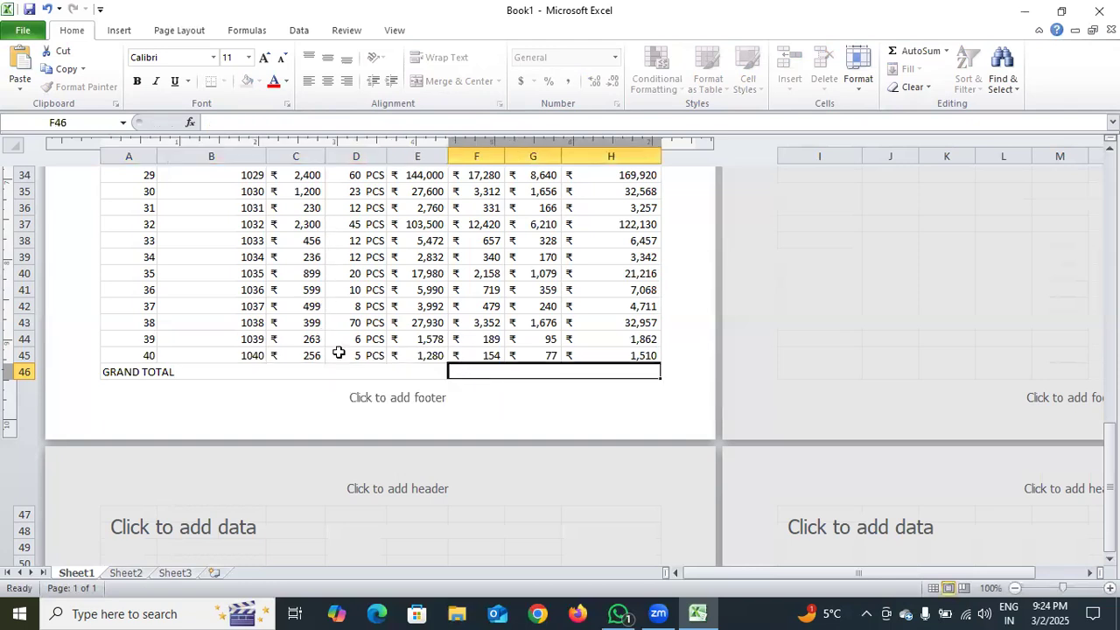
left_click(281, 369)
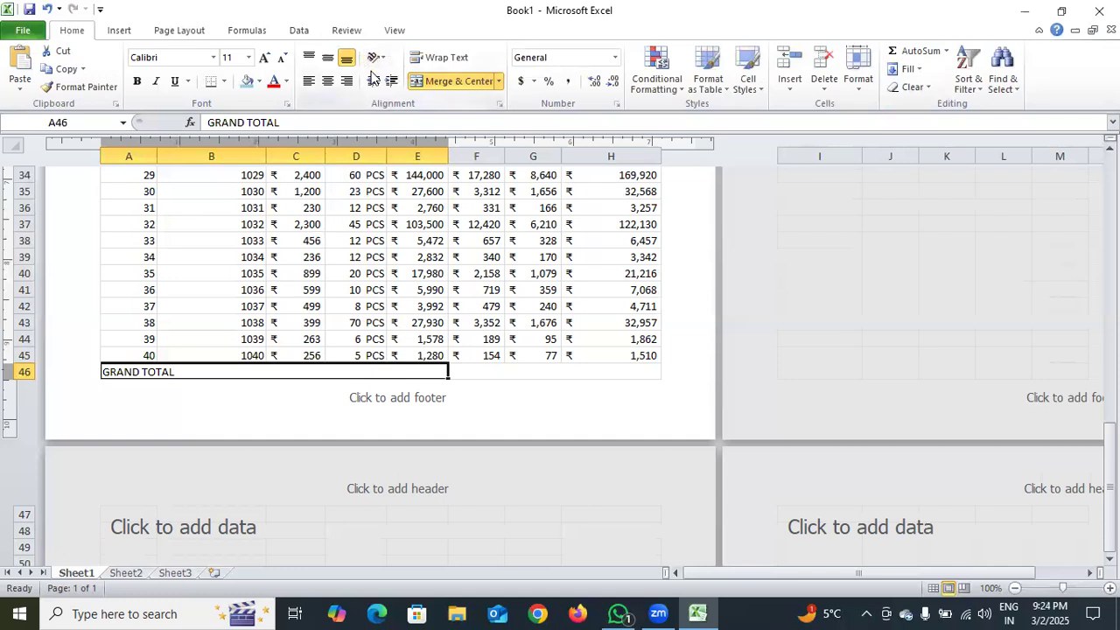
left_click(328, 57)
left_click(325, 81)
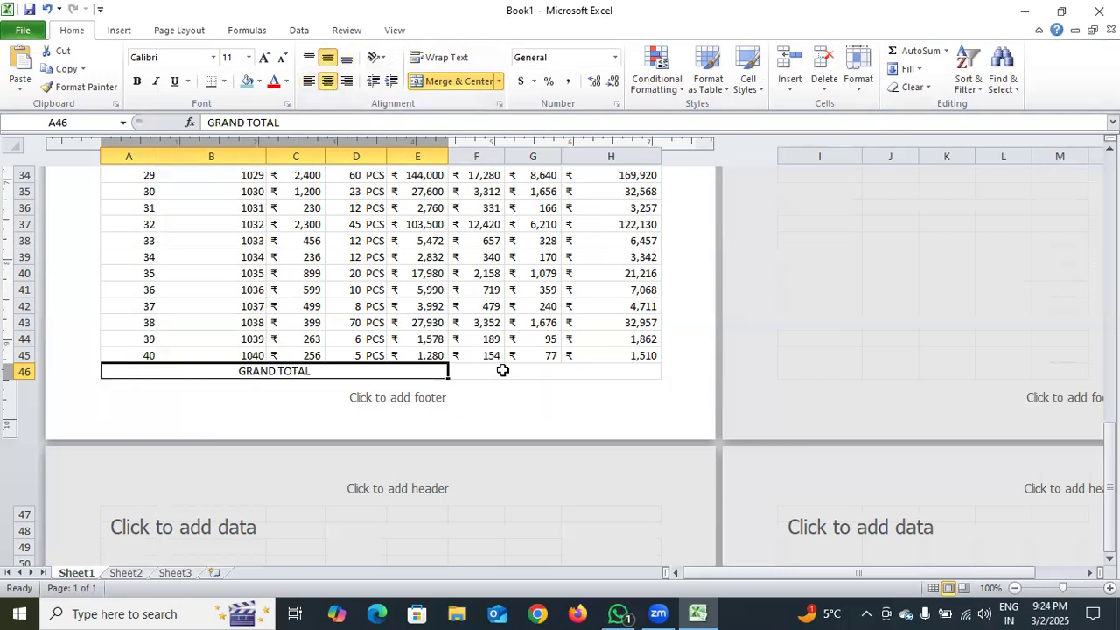
Fill the GRAND TOTAL label cell with yellow and the merged cell F46 beside it with medium blue
left_click(261, 84)
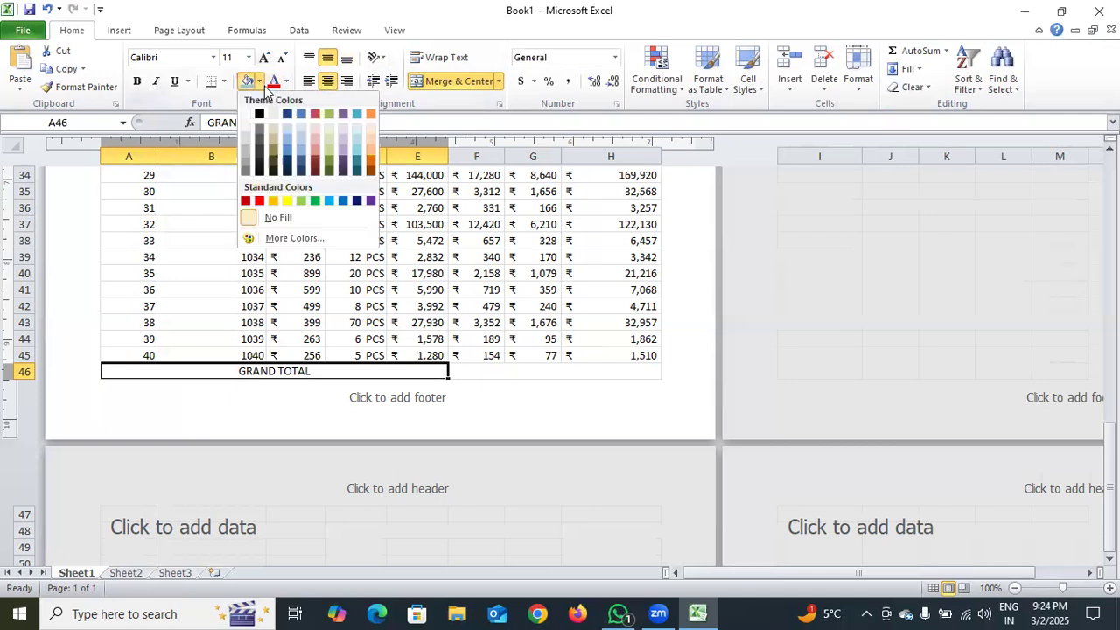
left_click(287, 201)
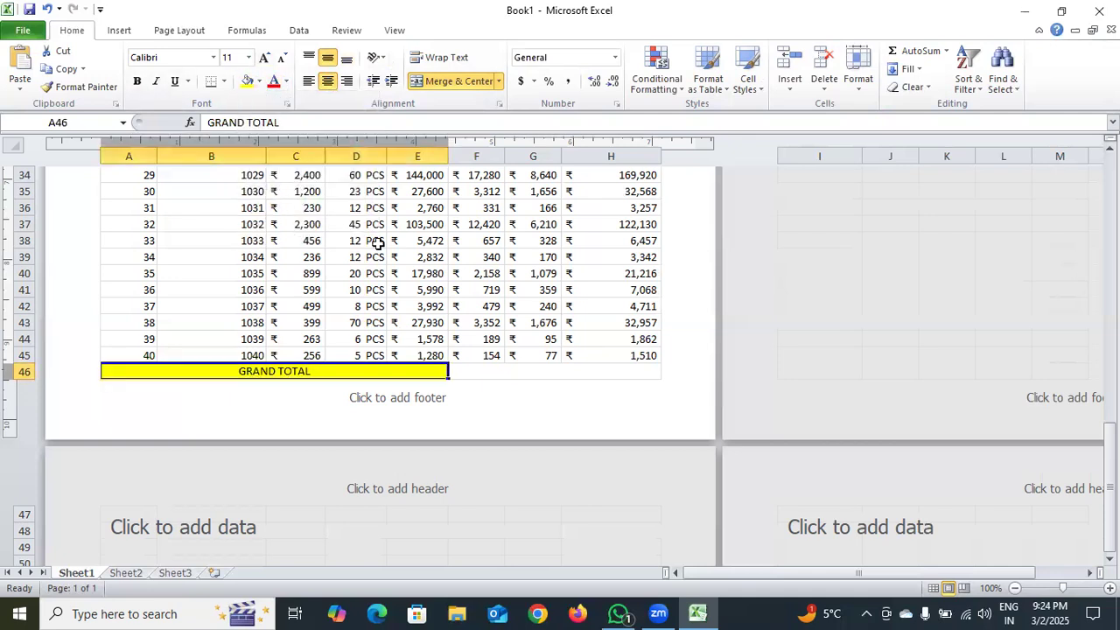
left_click(506, 370)
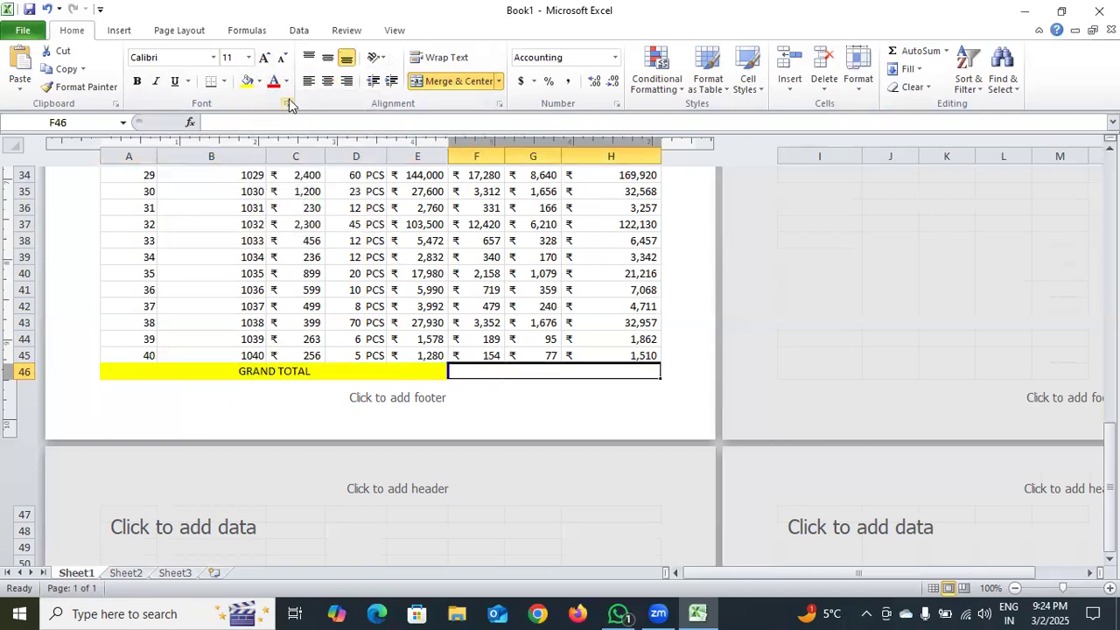
left_click(259, 82)
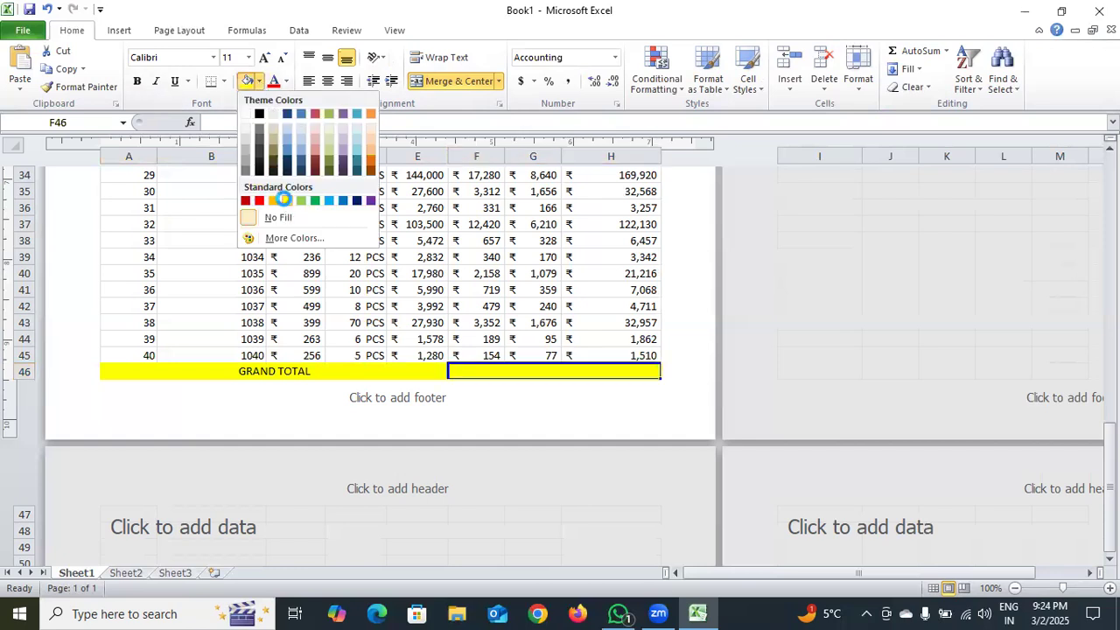
left_click(282, 200)
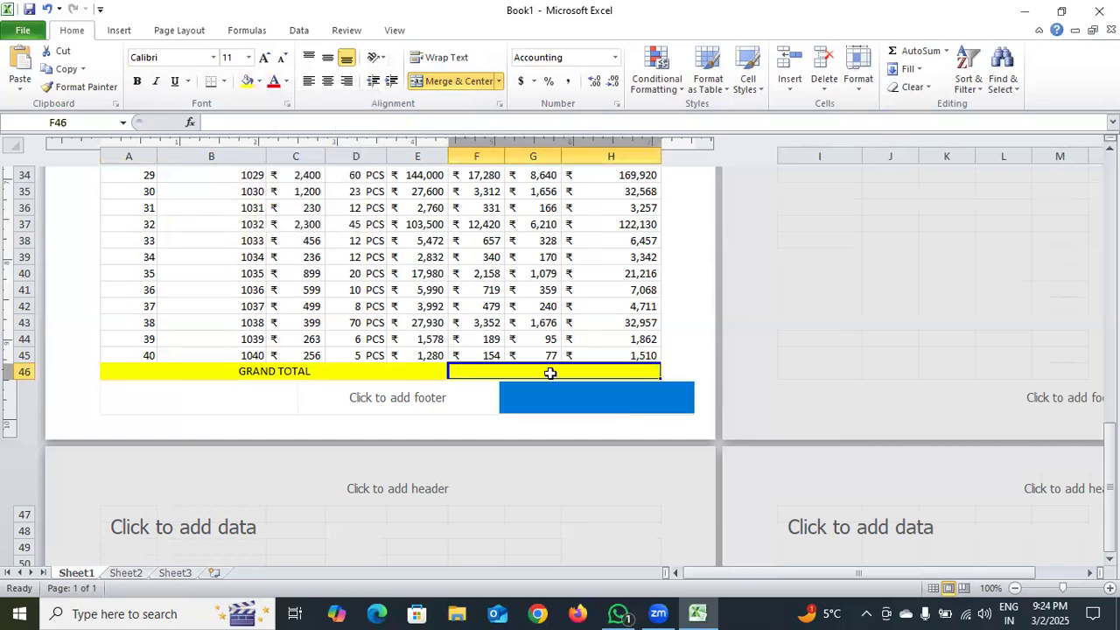
left_click(259, 82)
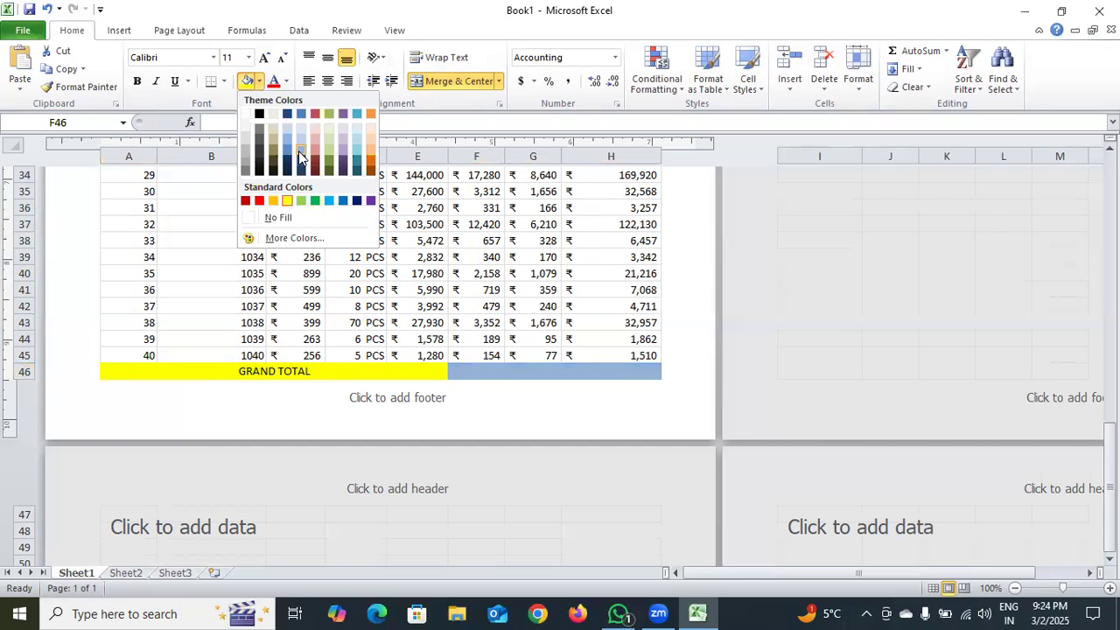
left_click(300, 156)
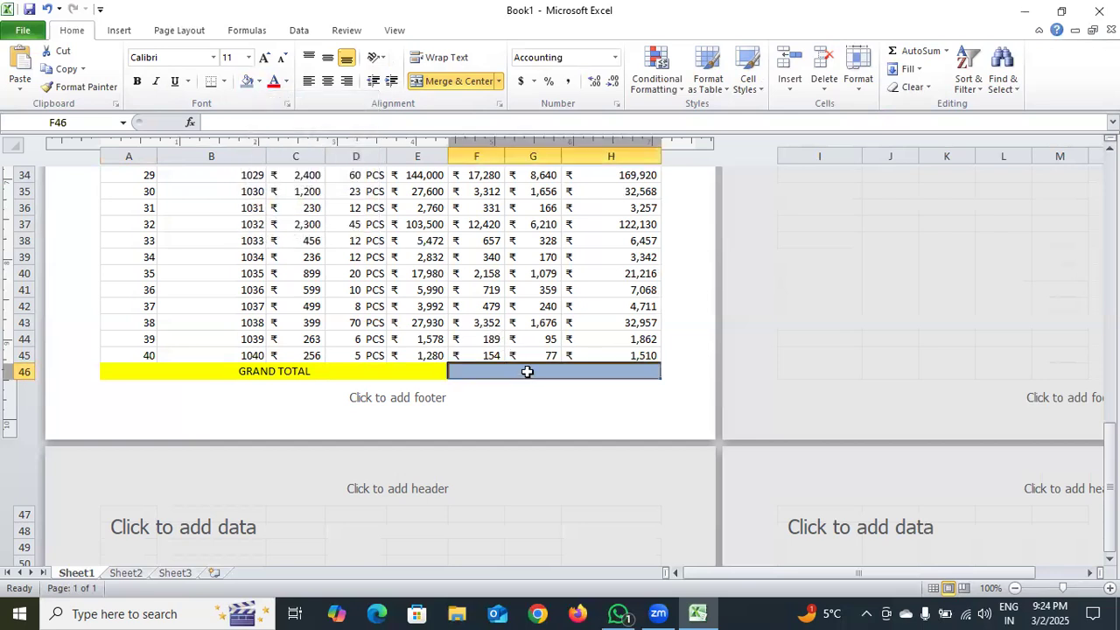
Enter =SUM(H6:H45) in the merged cell F46 to add up the TOTAL AMOUNT column
double_click(528, 371)
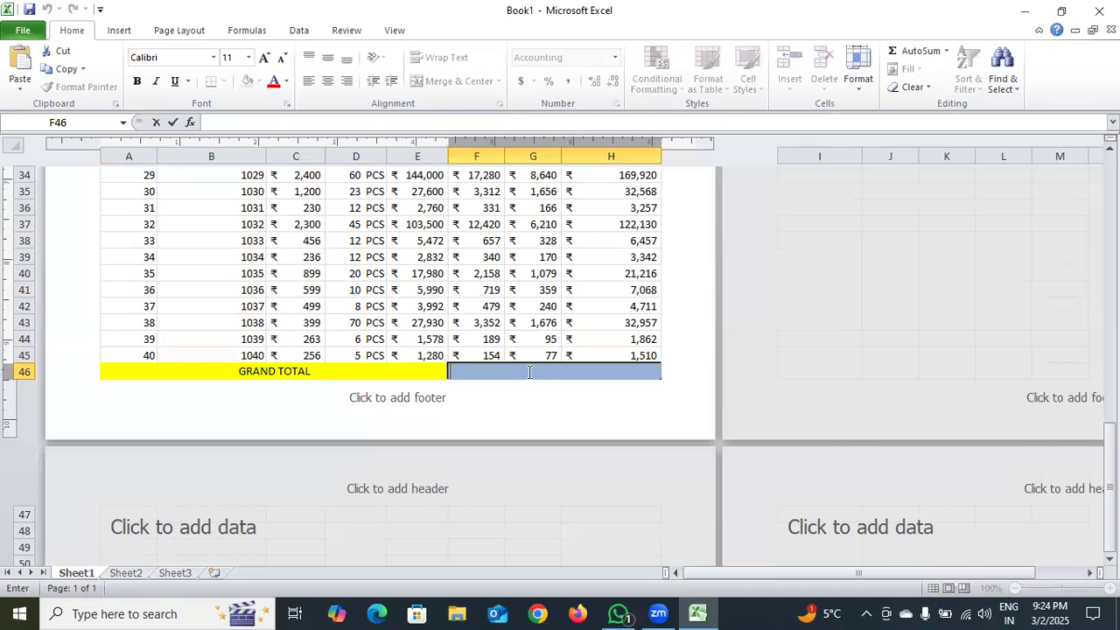
type("SUM")
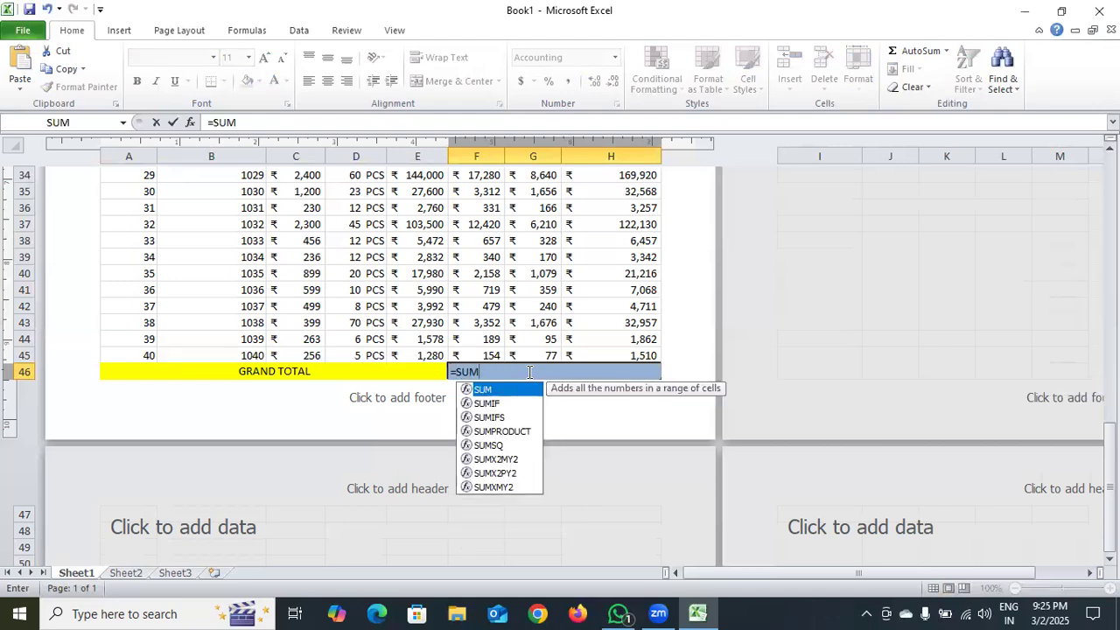
type("(")
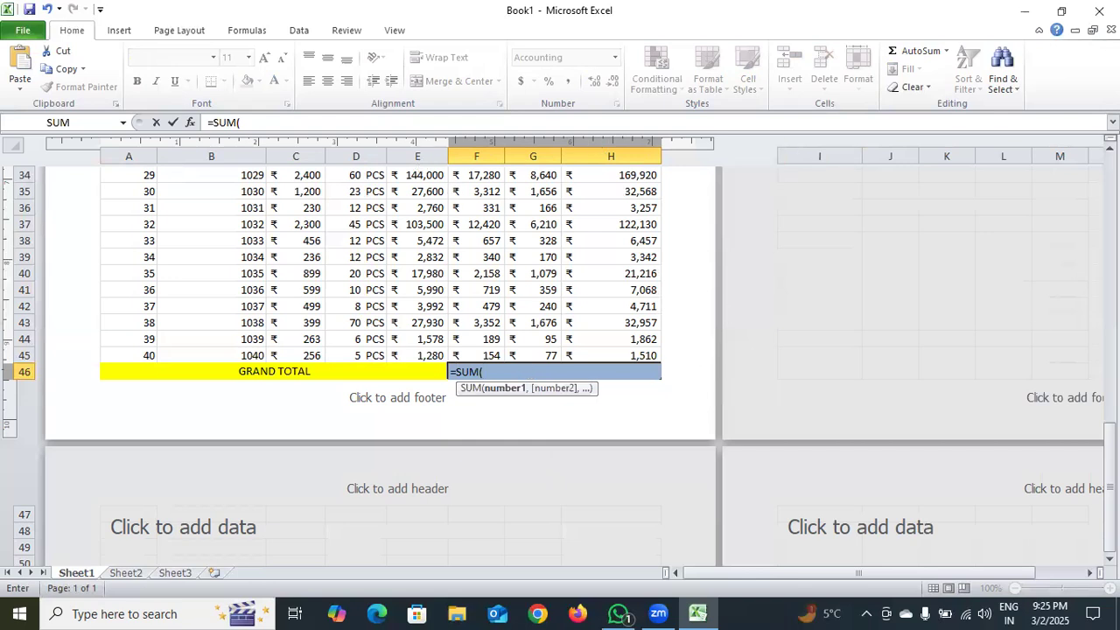
left_click_drag(1110, 466, 1110, 186)
left_click_drag(633, 332, 626, 528)
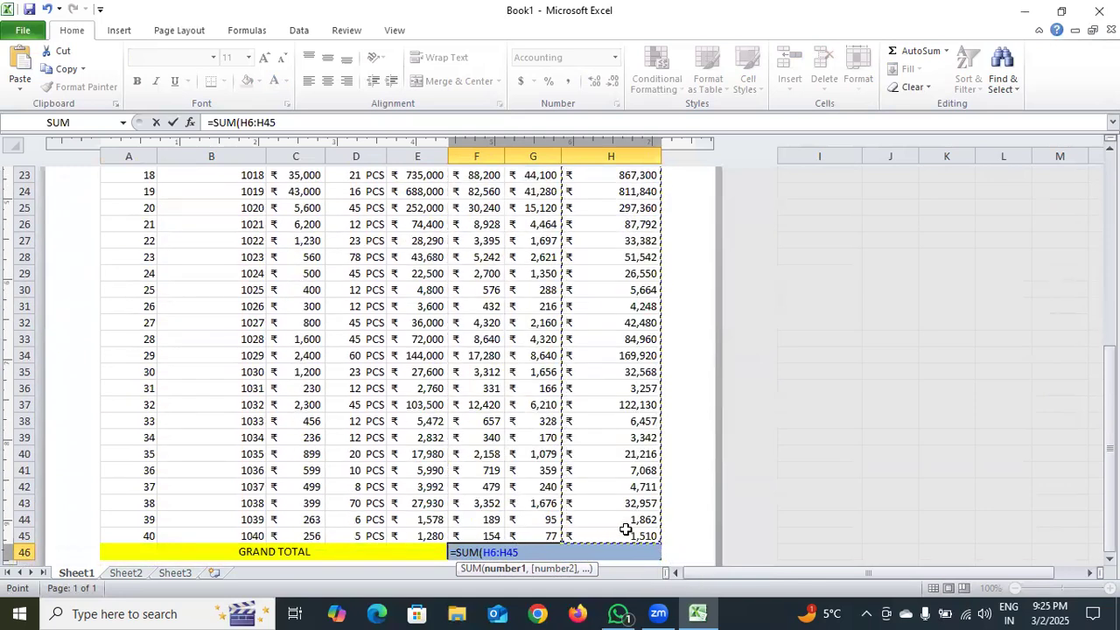
type(")")
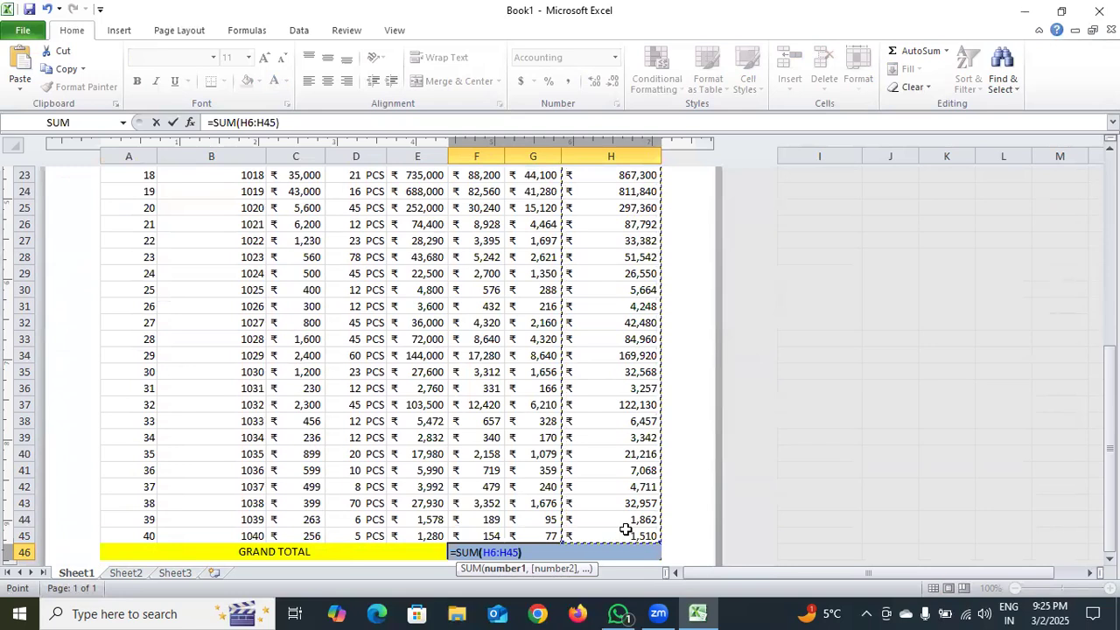
key("Return")
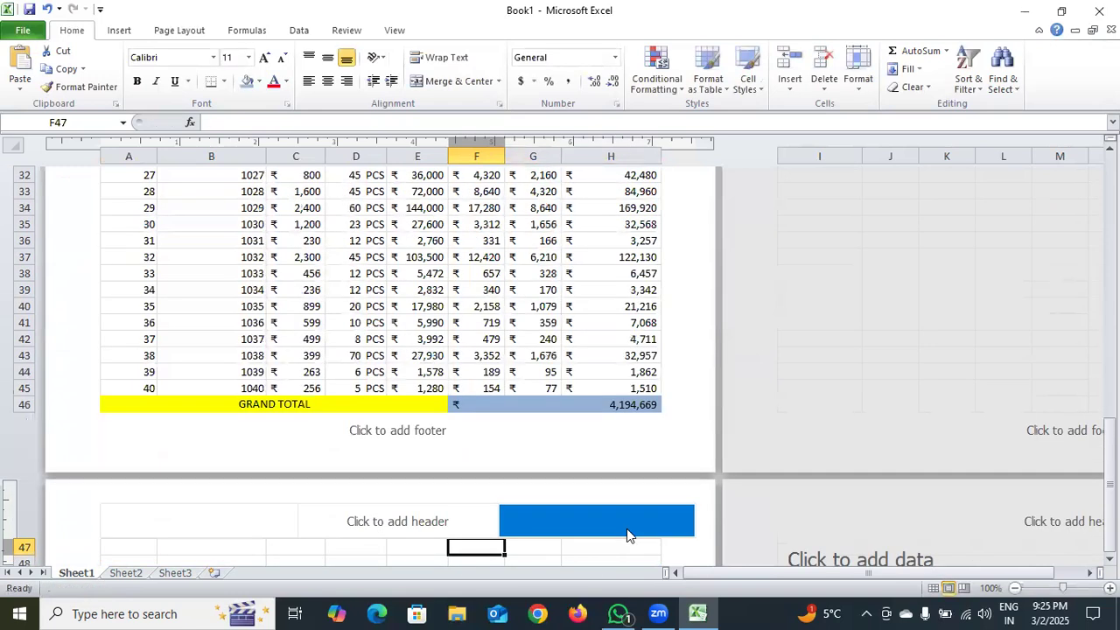
Set the grand total value in F46 to center horizontal and middle vertical alignment
left_click(612, 405)
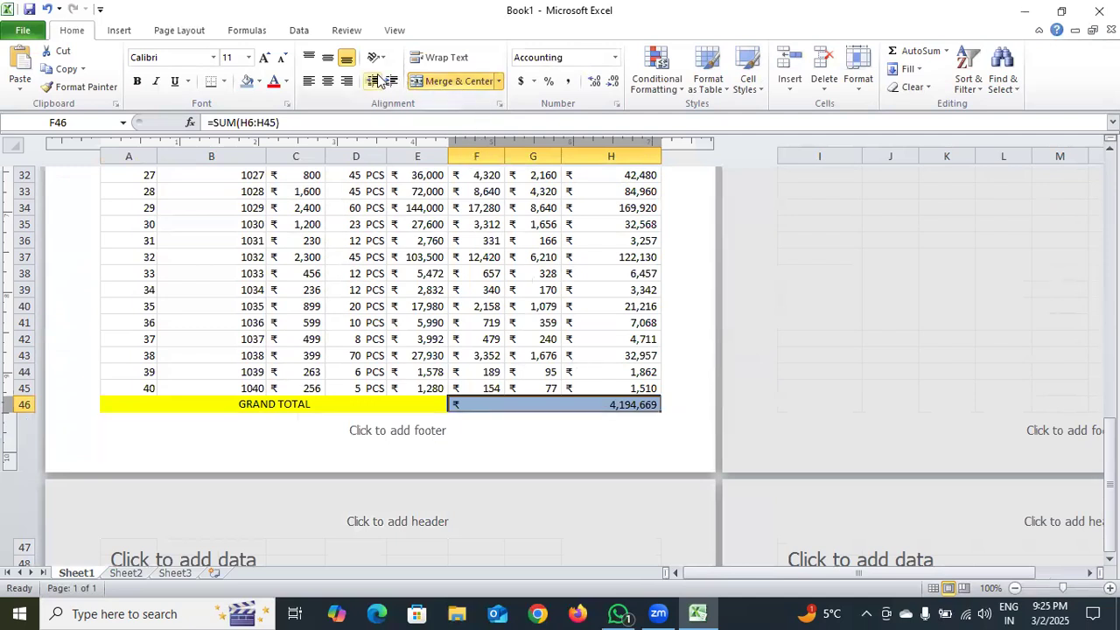
left_click(327, 80)
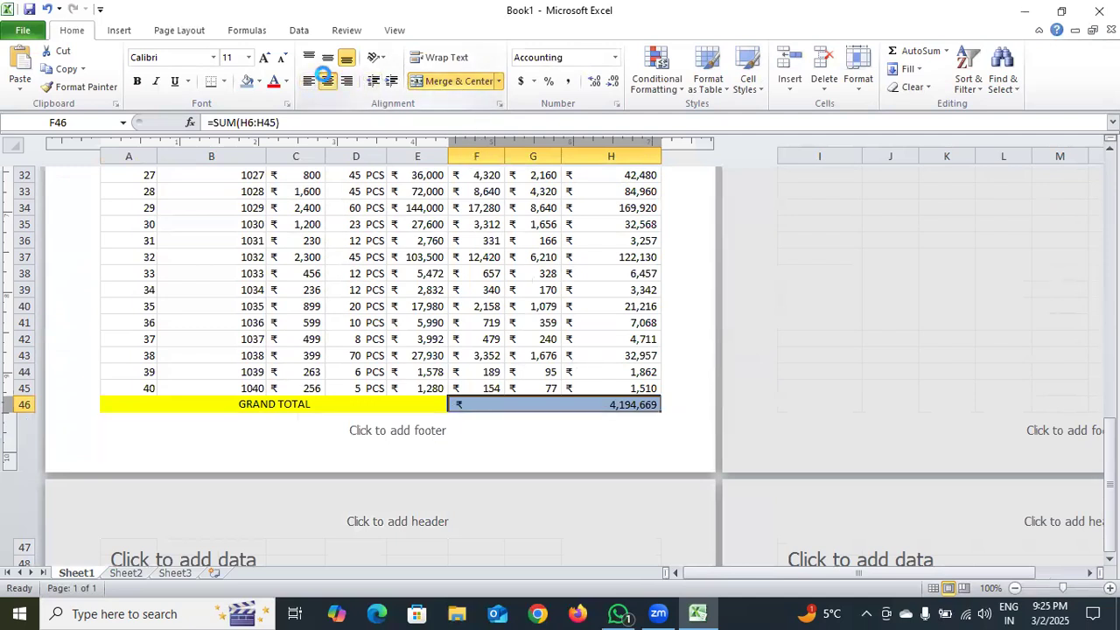
left_click(328, 57)
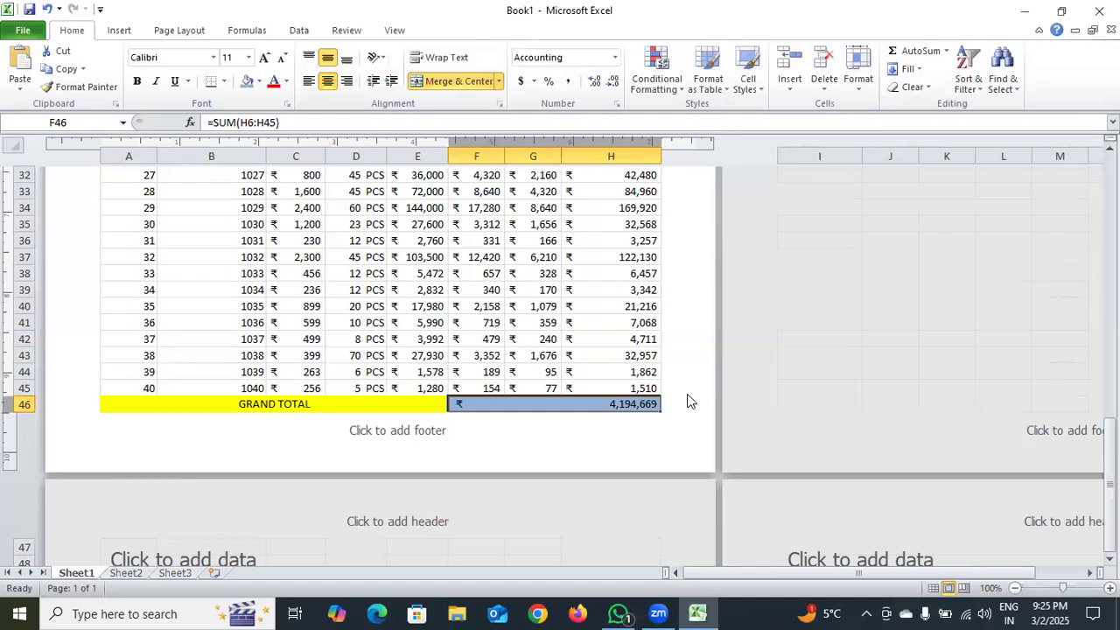
left_click(309, 81)
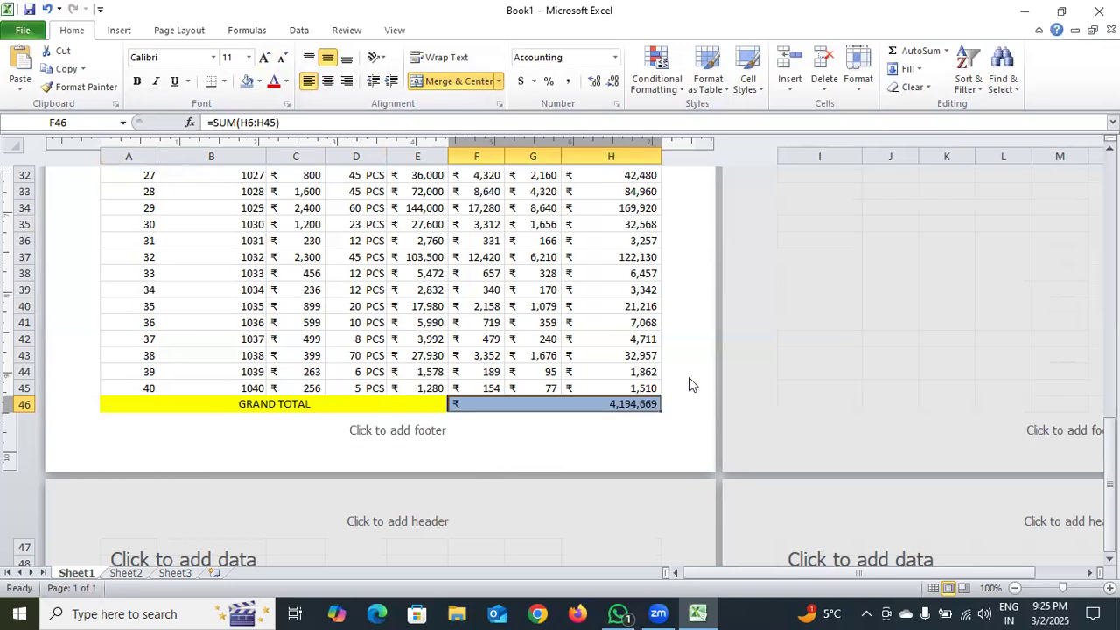
left_click(297, 403)
left_click(519, 404)
left_click(329, 82)
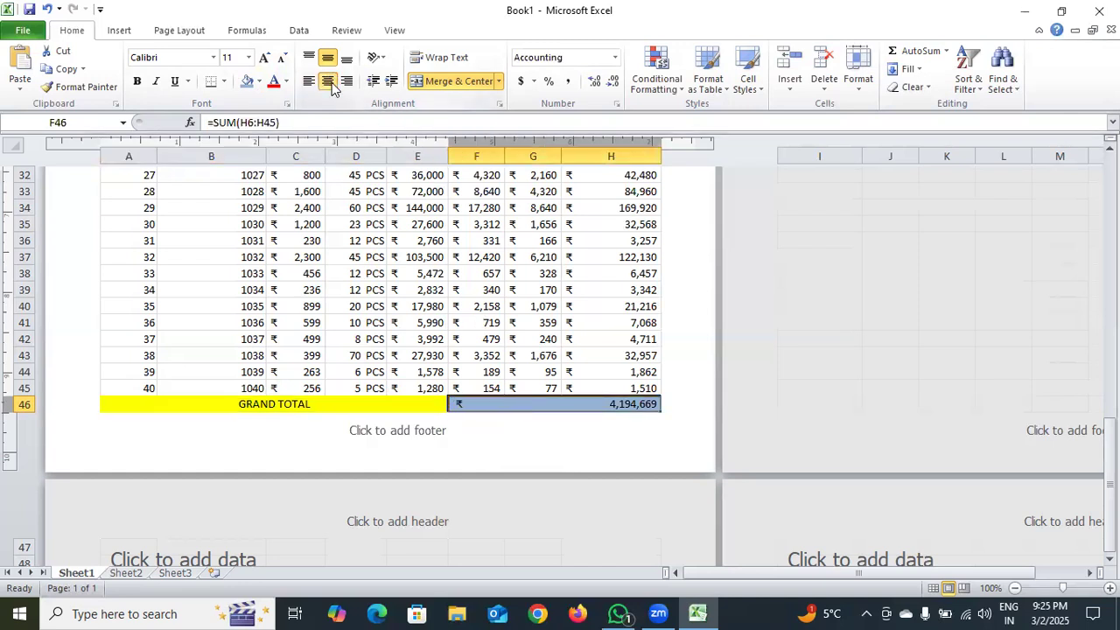
Align the grand total value in F46 to the top of its cell and check the sheet in the print preview
left_click(308, 56)
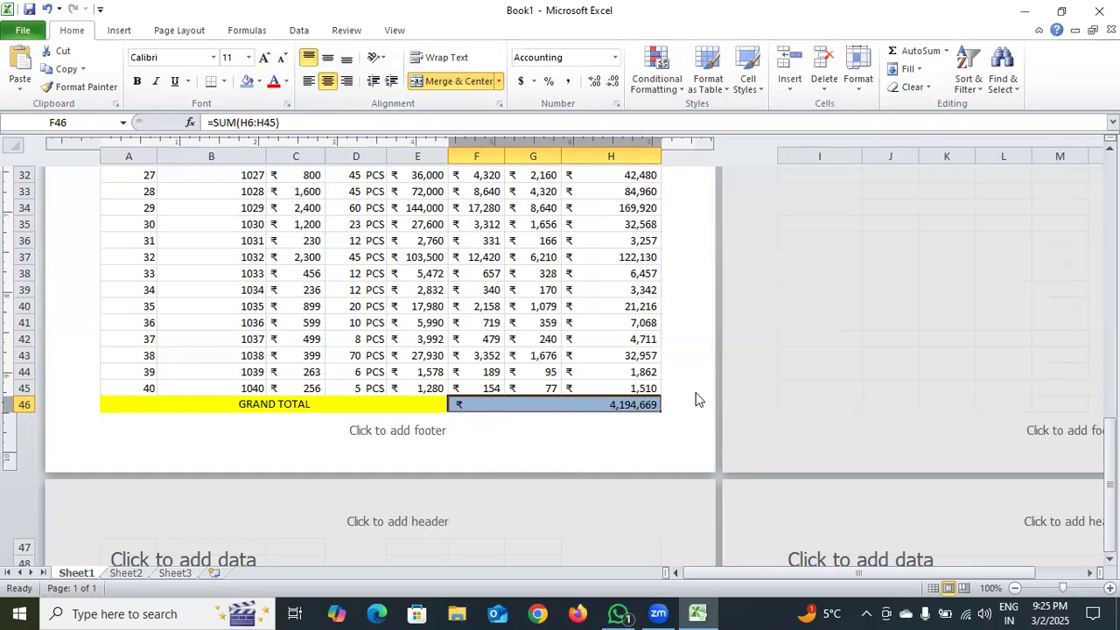
scroll(697, 399, "up", 3)
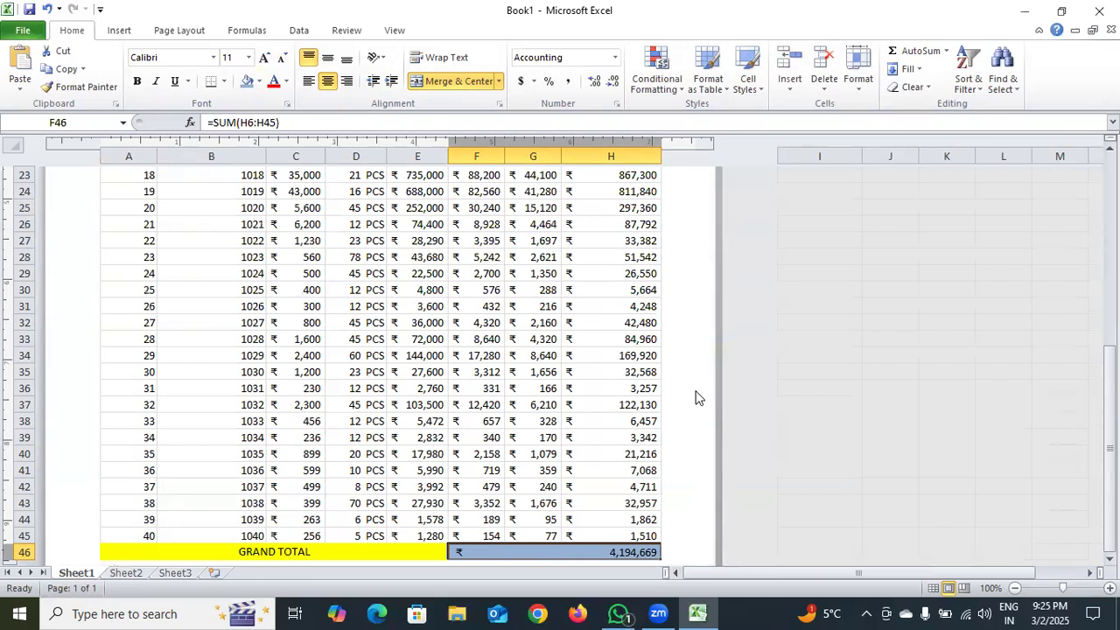
left_click_drag(1110, 403, 1109, 217)
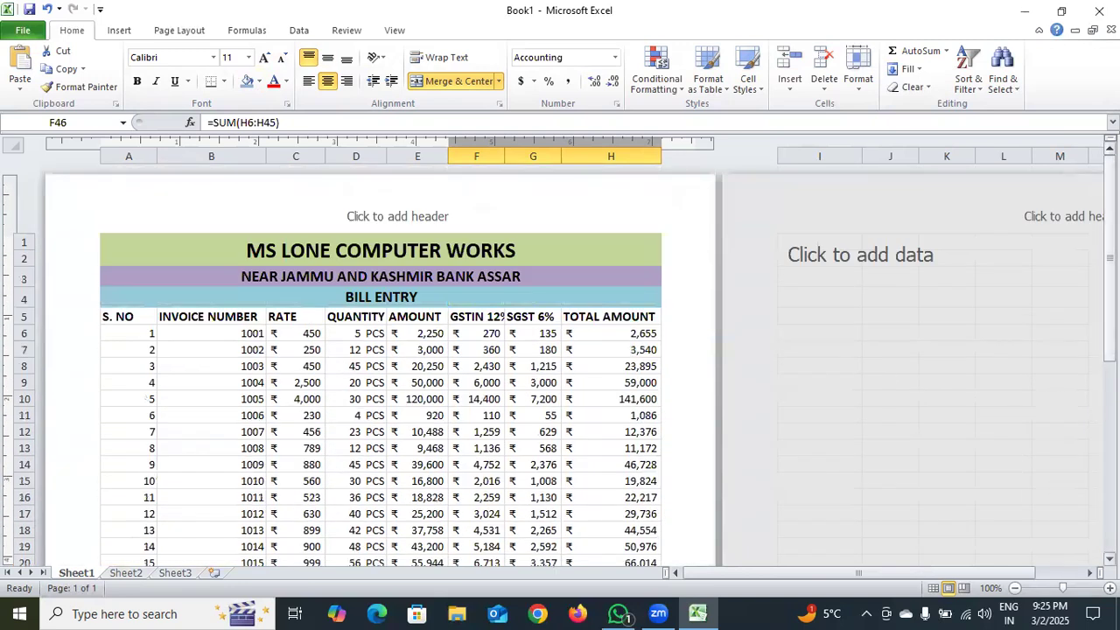
key("ctrl+p")
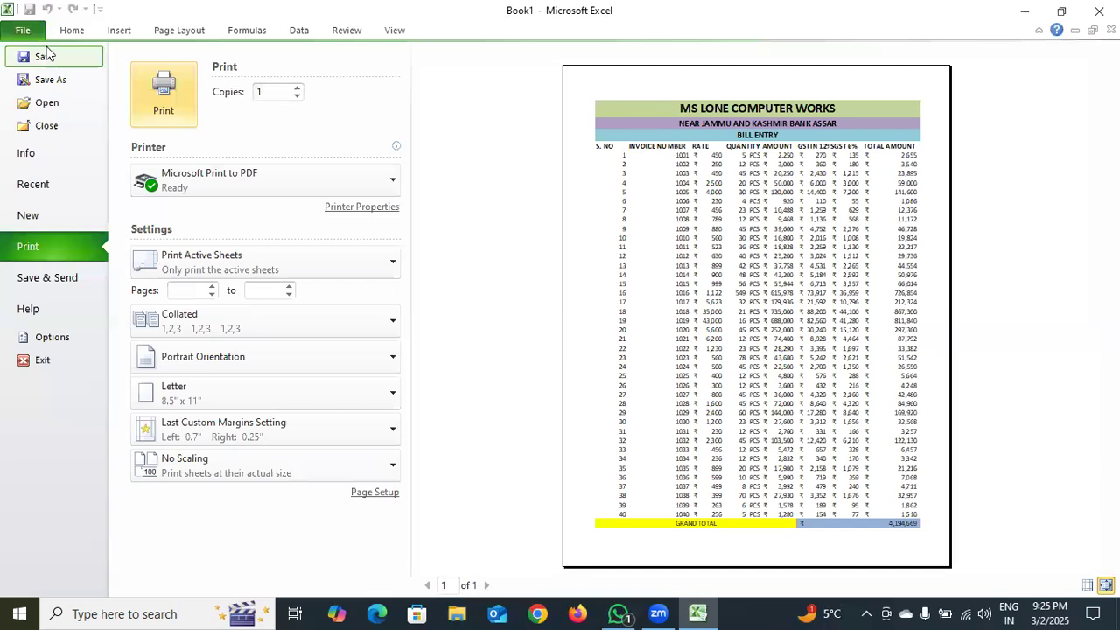
left_click(71, 30)
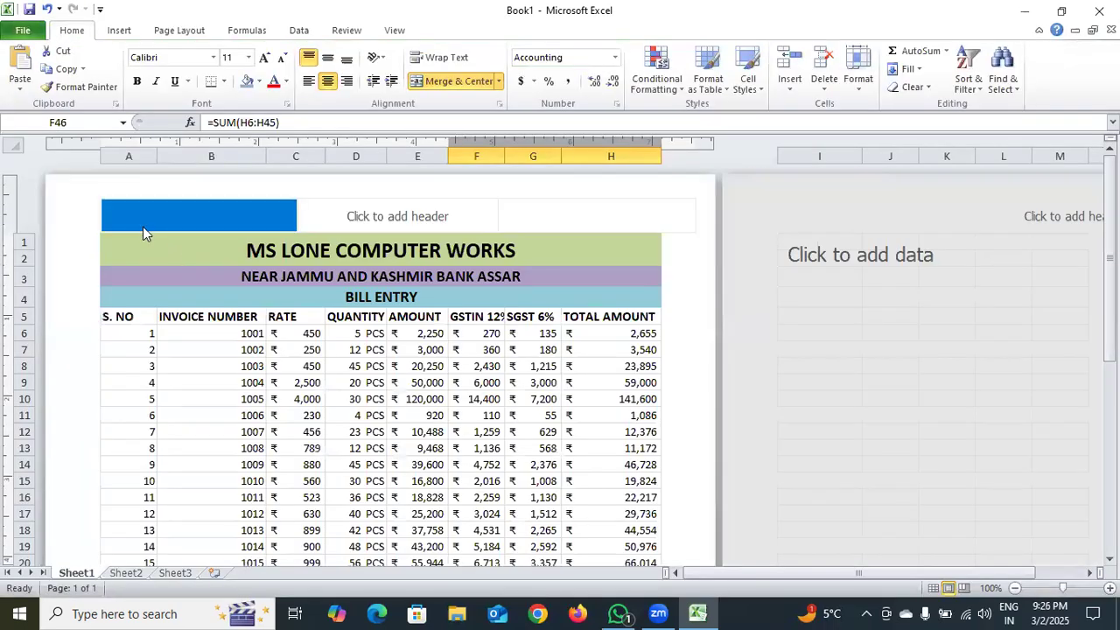
Apply All Borders to the whole bill table A1:H46 and check it in the print preview
left_click_drag(131, 237, 320, 418)
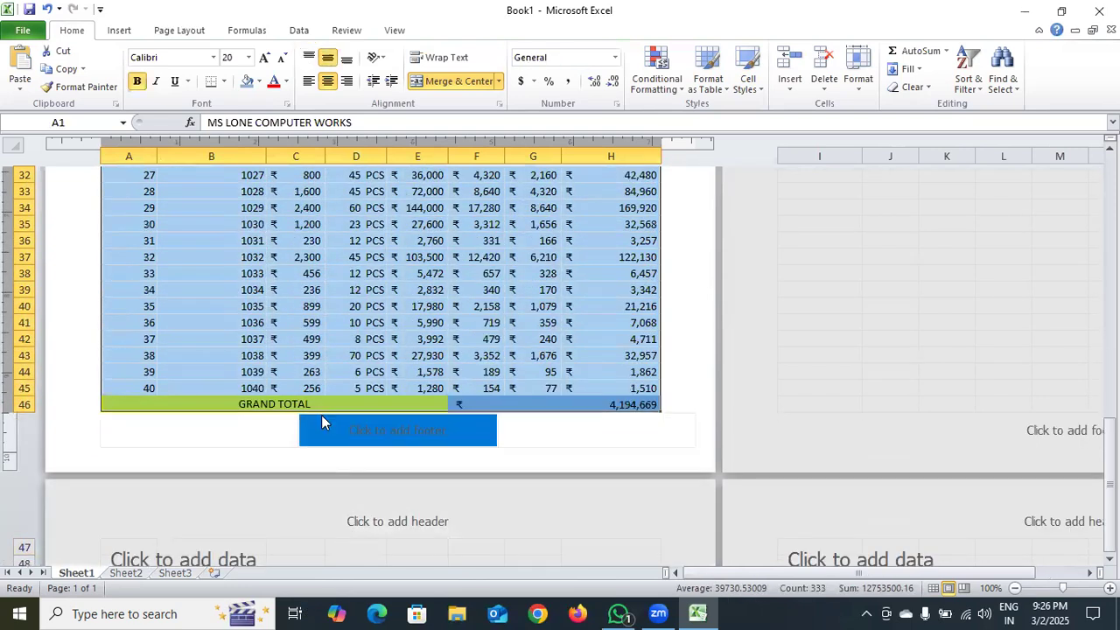
left_click(225, 81)
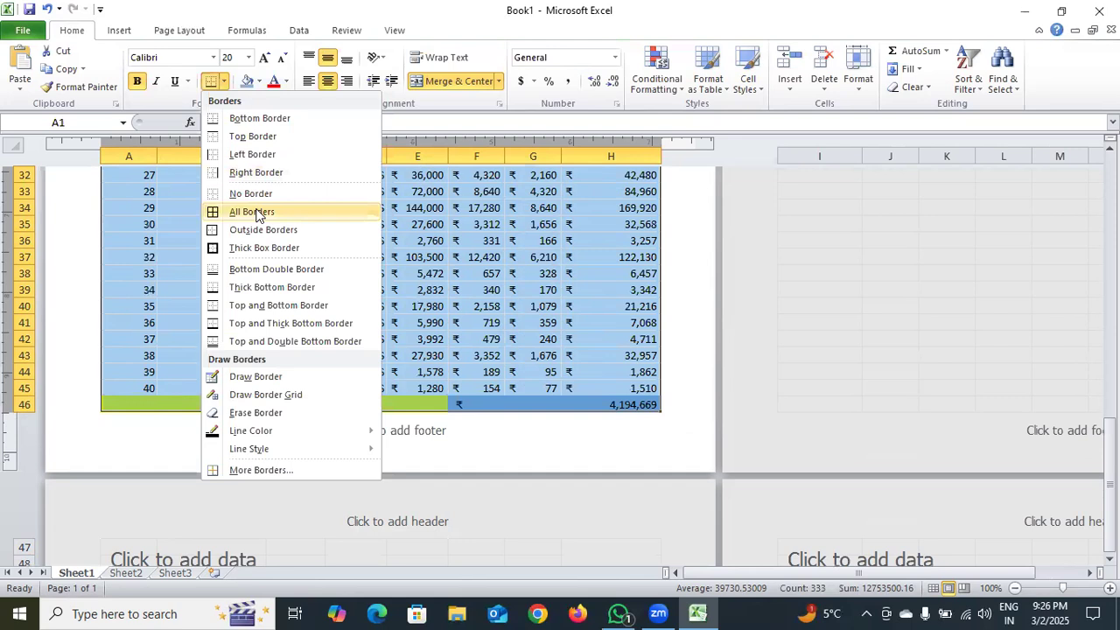
left_click(256, 215)
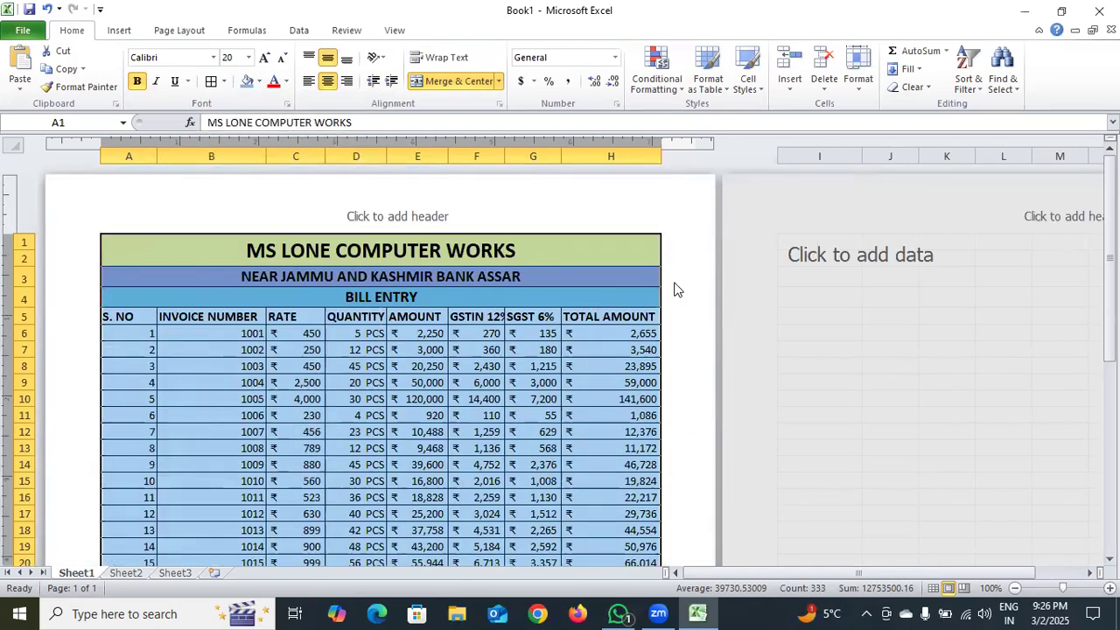
left_click(597, 259)
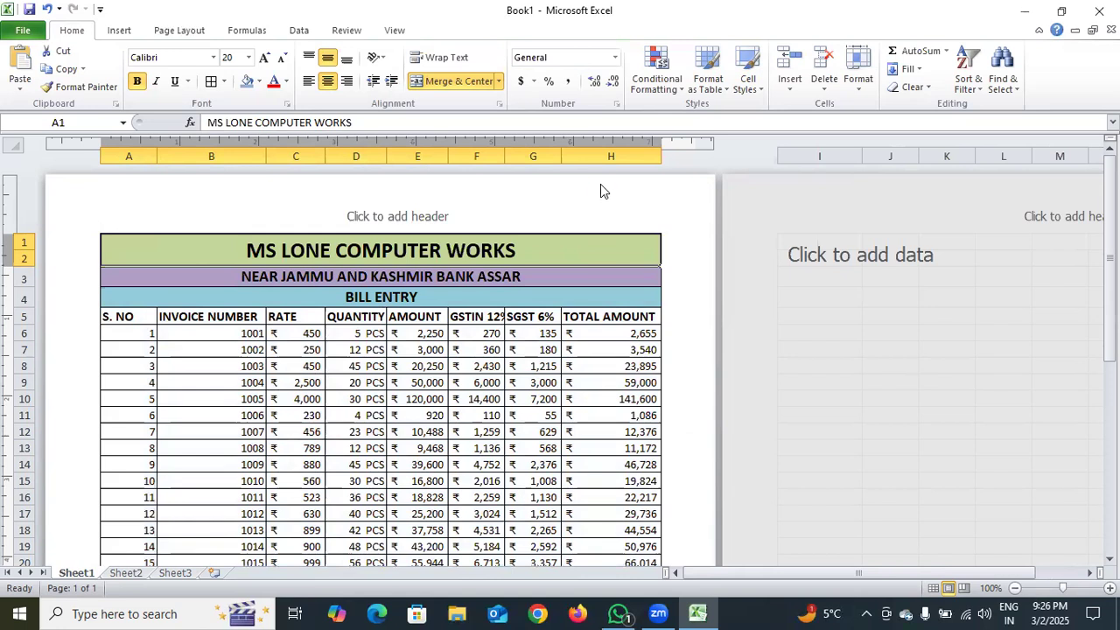
key("ctrl+p")
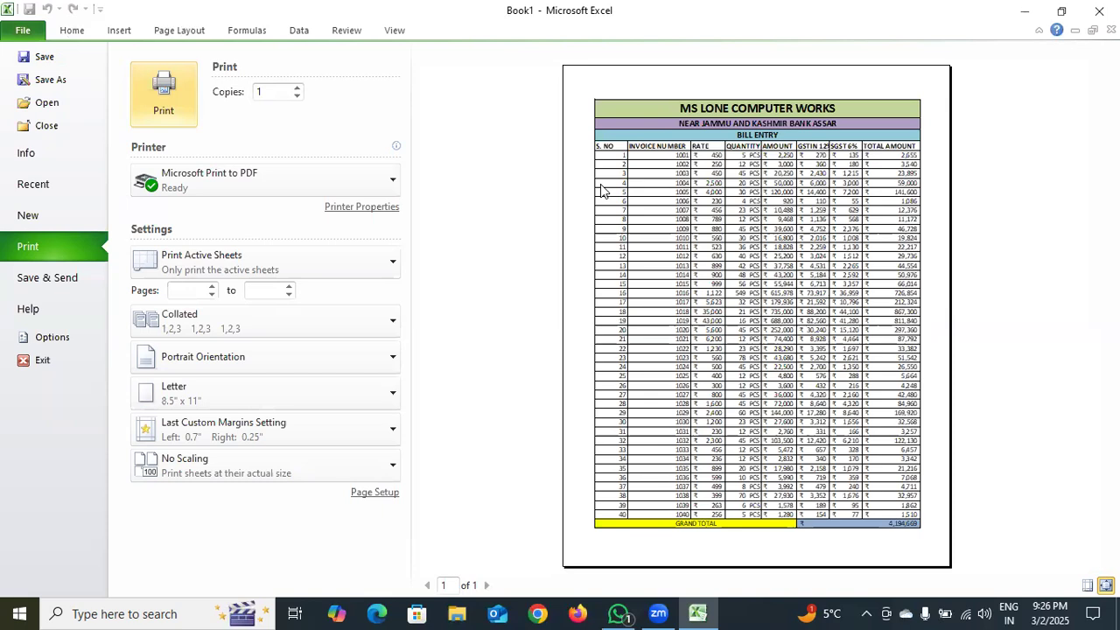
left_click(72, 30)
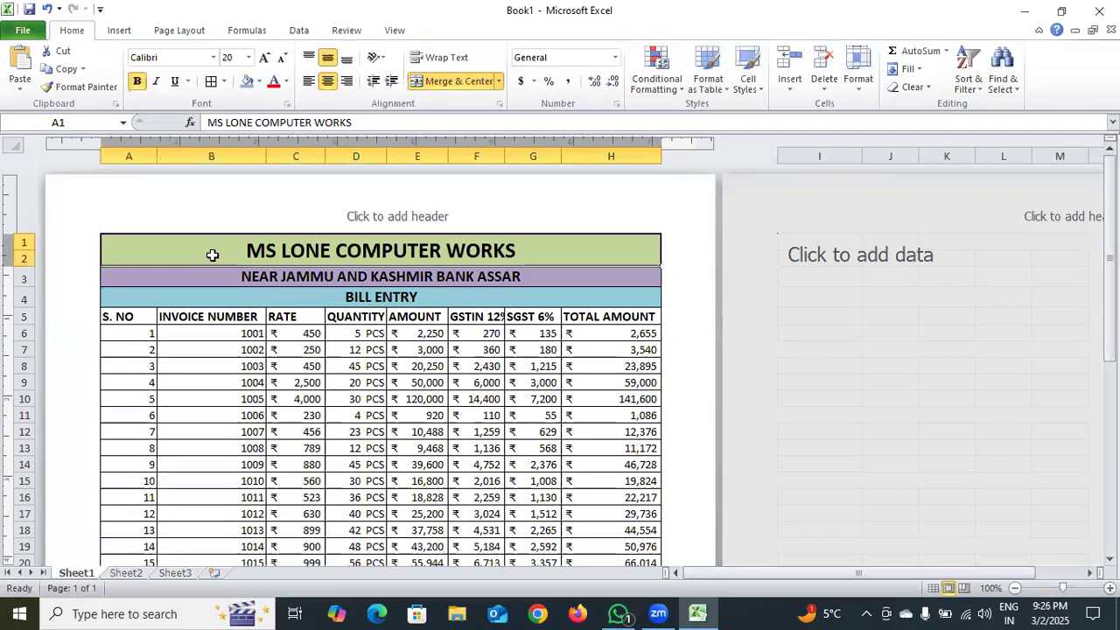
Center the column headings and bill entries in A5:H45 horizontally
left_click_drag(130, 318, 601, 387)
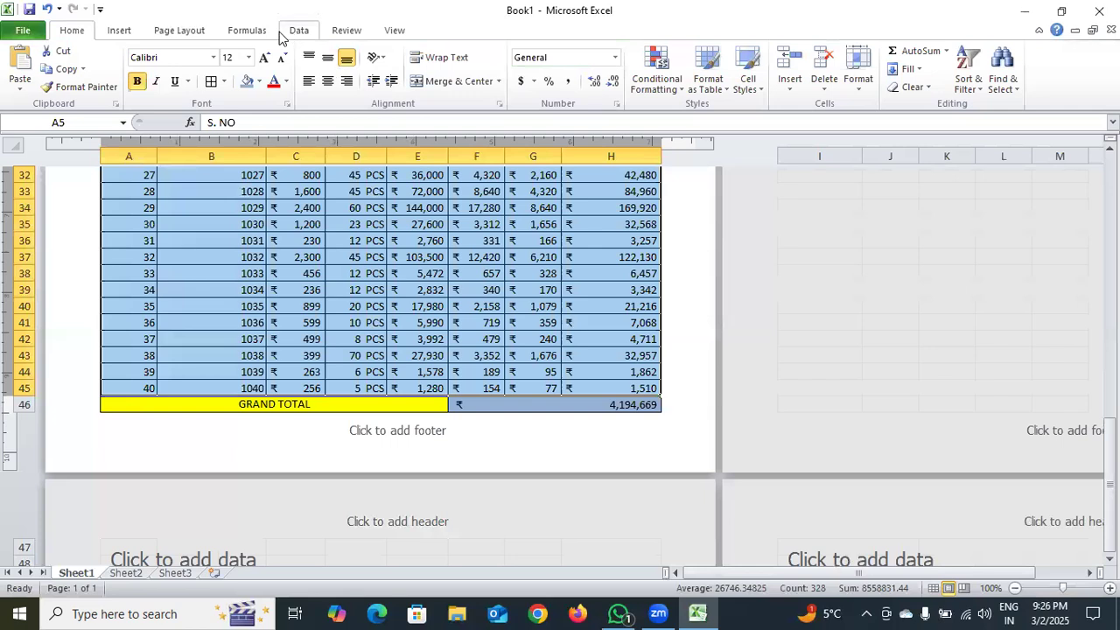
left_click(320, 80)
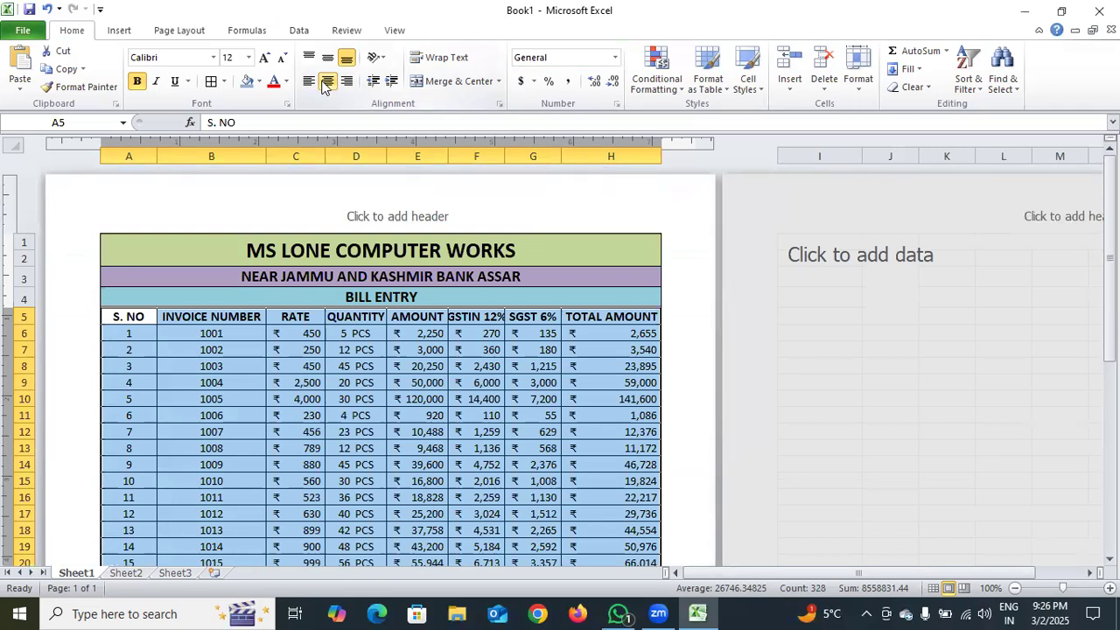
left_click(301, 246)
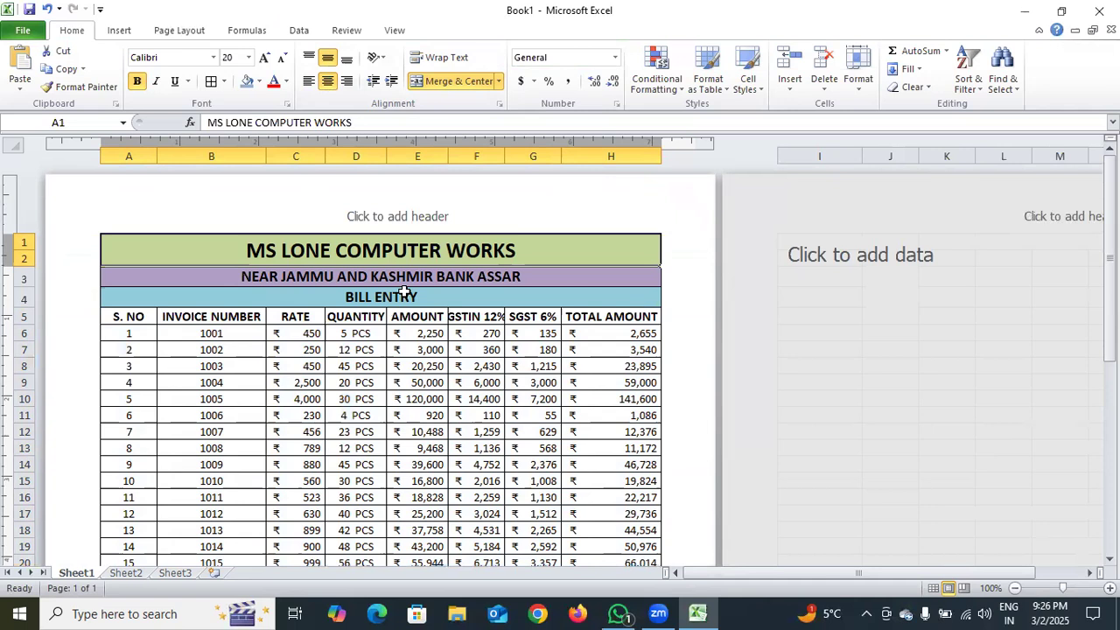
Make the GRAND TOTAL label in A46 bold and increase its font size by two steps
scroll(442, 355, "down", 7)
scroll(448, 362, "down", 1)
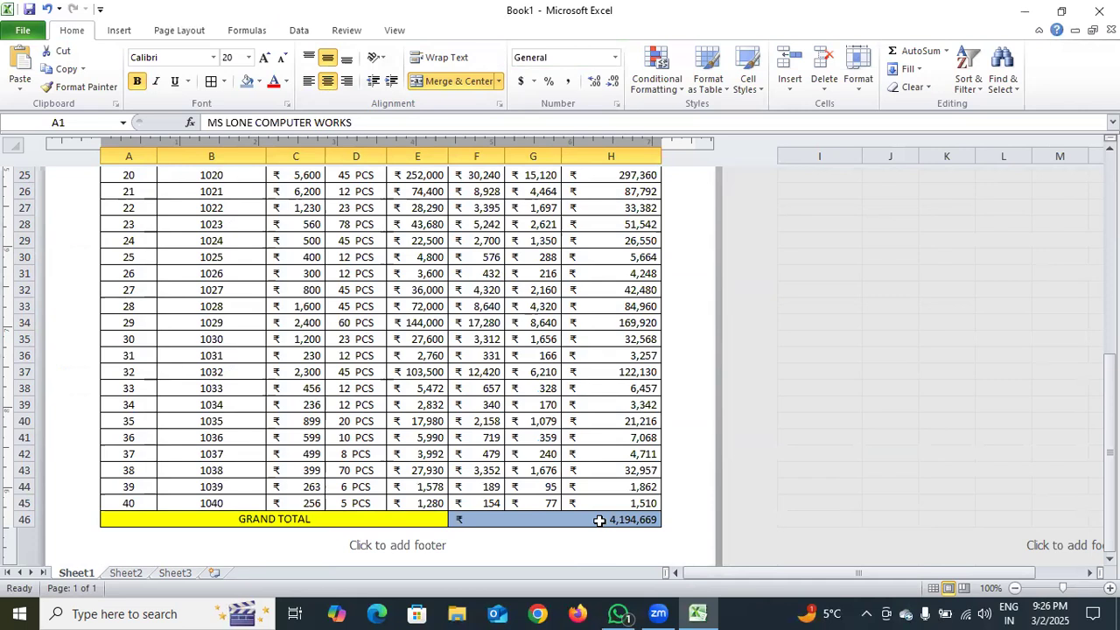
left_click(328, 518)
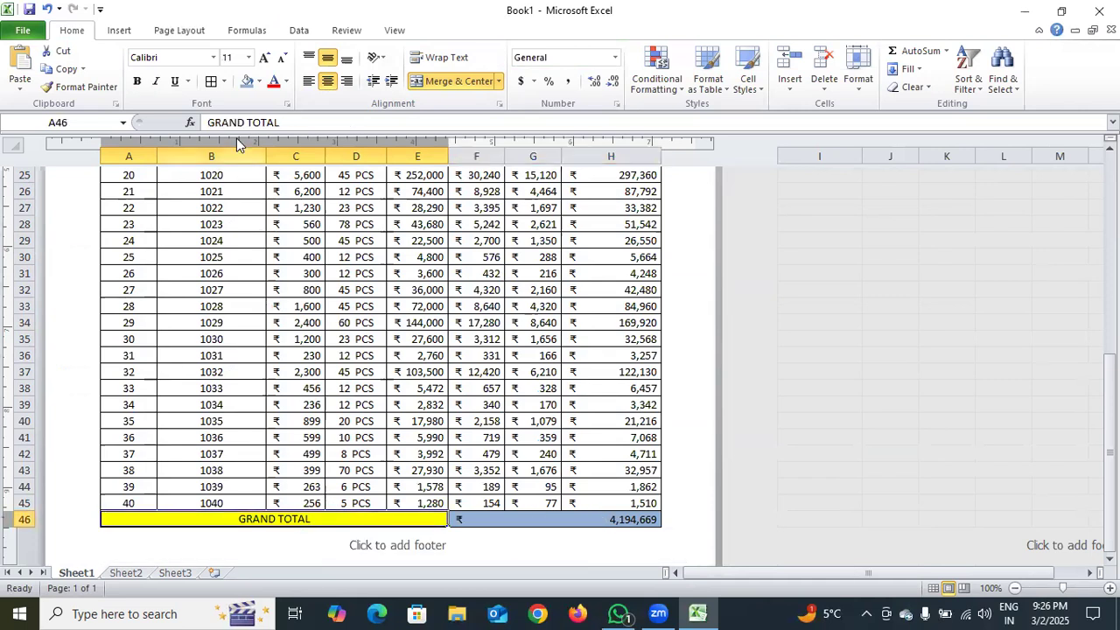
left_click(135, 81)
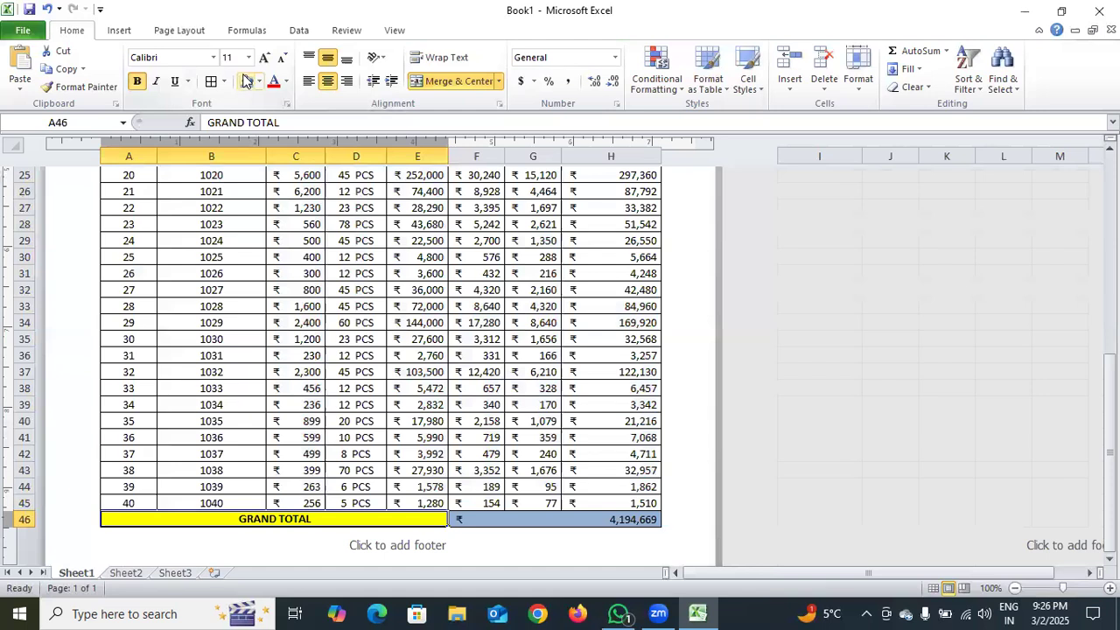
left_click(263, 58)
left_click(262, 58)
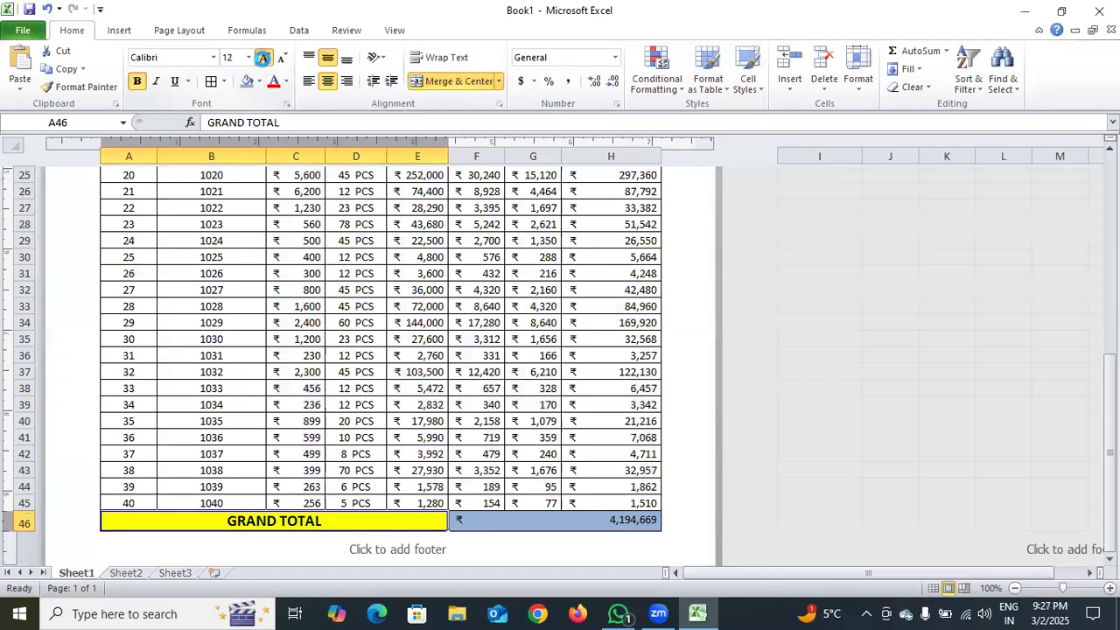
Make the grand total value in F46 bold and set its font size to 16
left_click(519, 520)
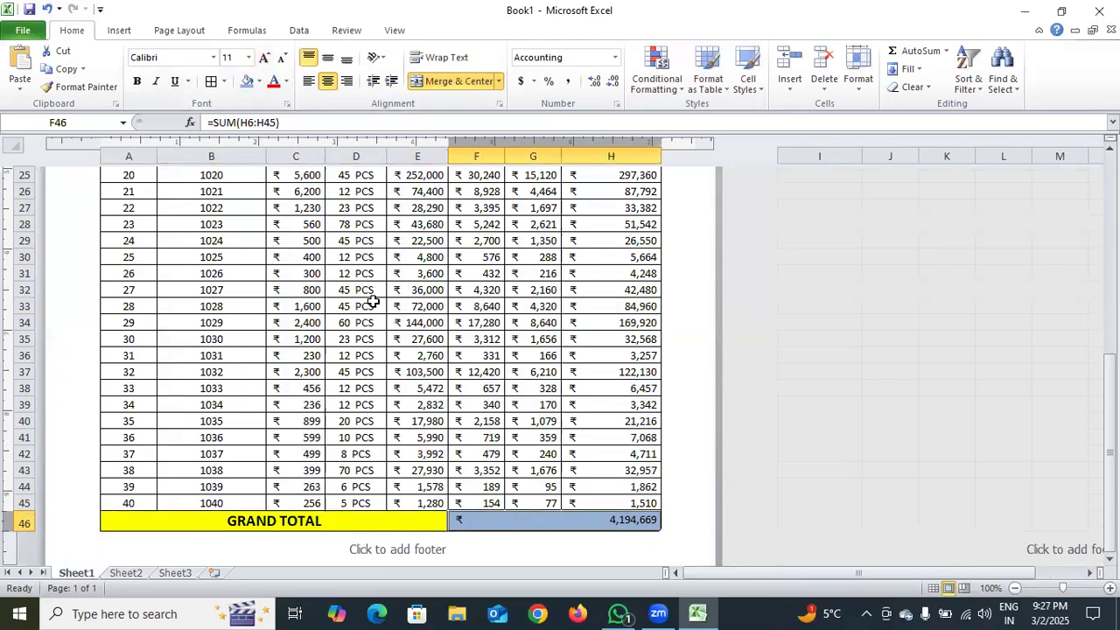
left_click(137, 81)
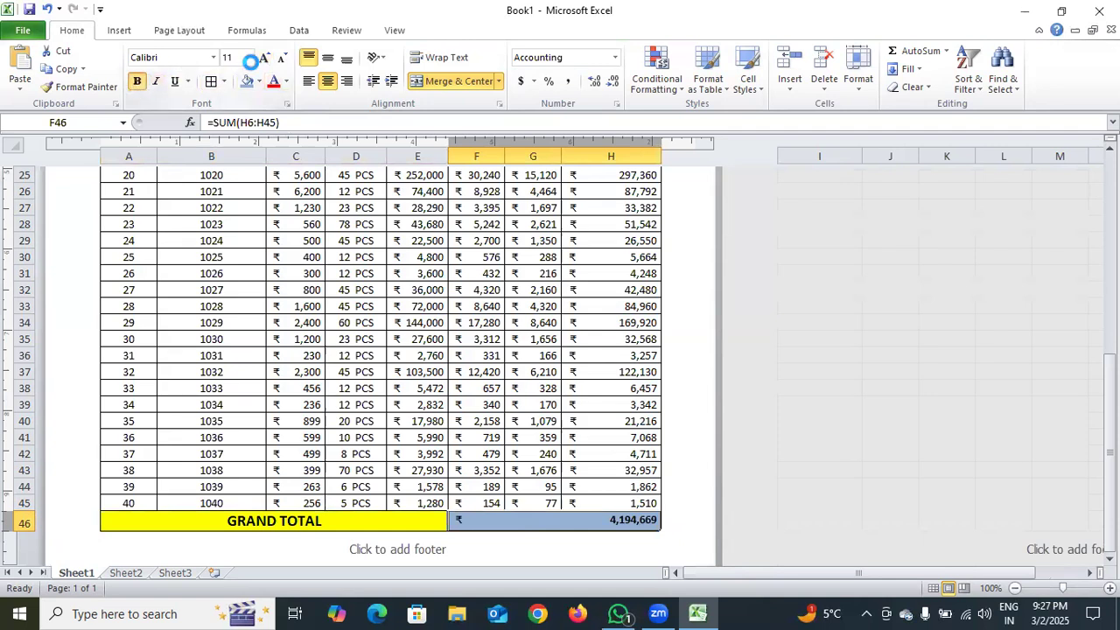
left_click(262, 58)
left_click(261, 58)
left_click(261, 58)
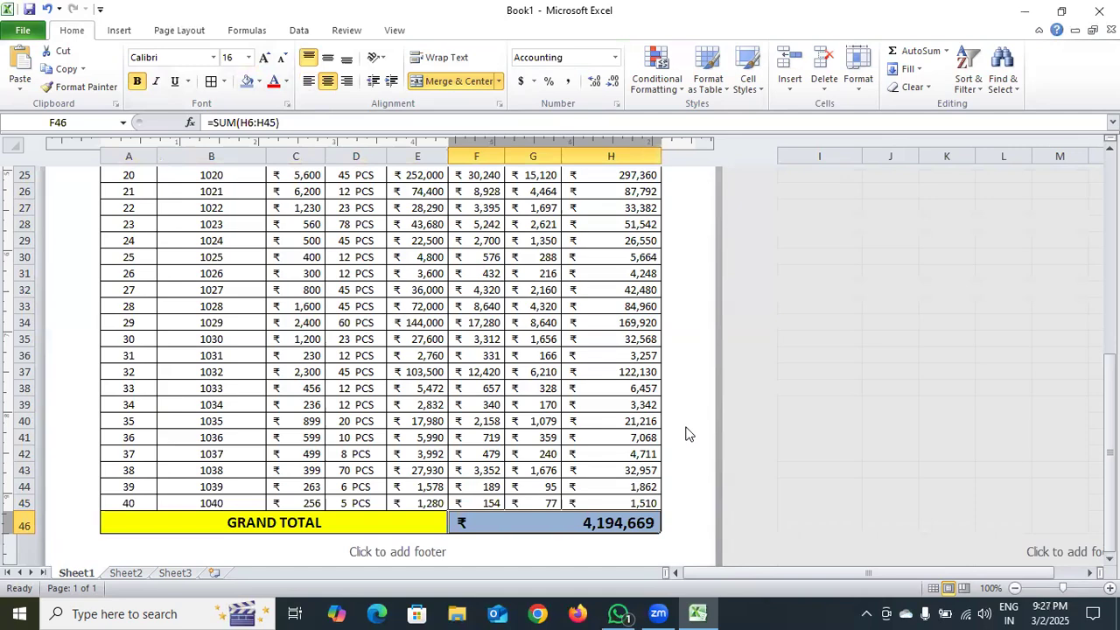
Fill the headings and entries in A5:H45 with White, Background 1, Darker 5%, and check the page in the print preview
scroll(686, 432, "up", 6)
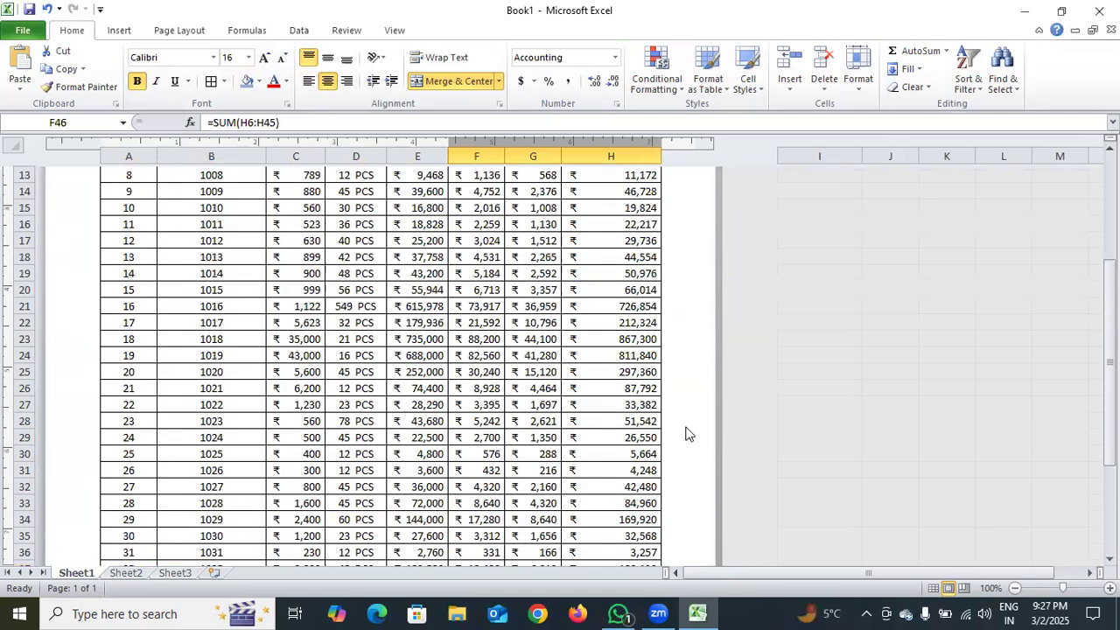
scroll(686, 433, "up", 3)
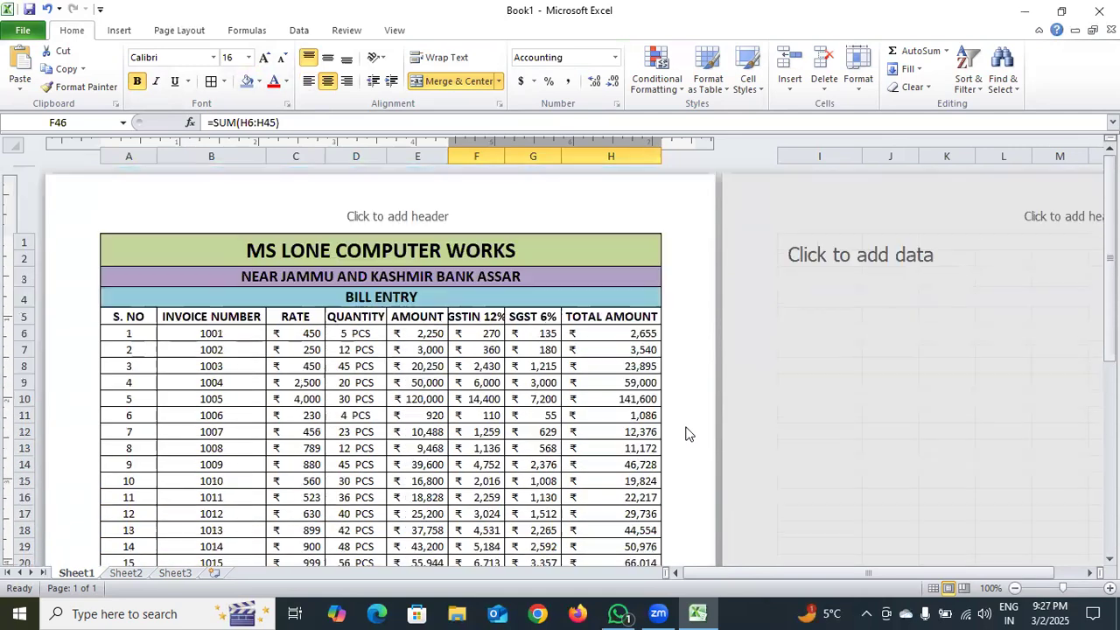
left_click_drag(125, 318, 572, 390)
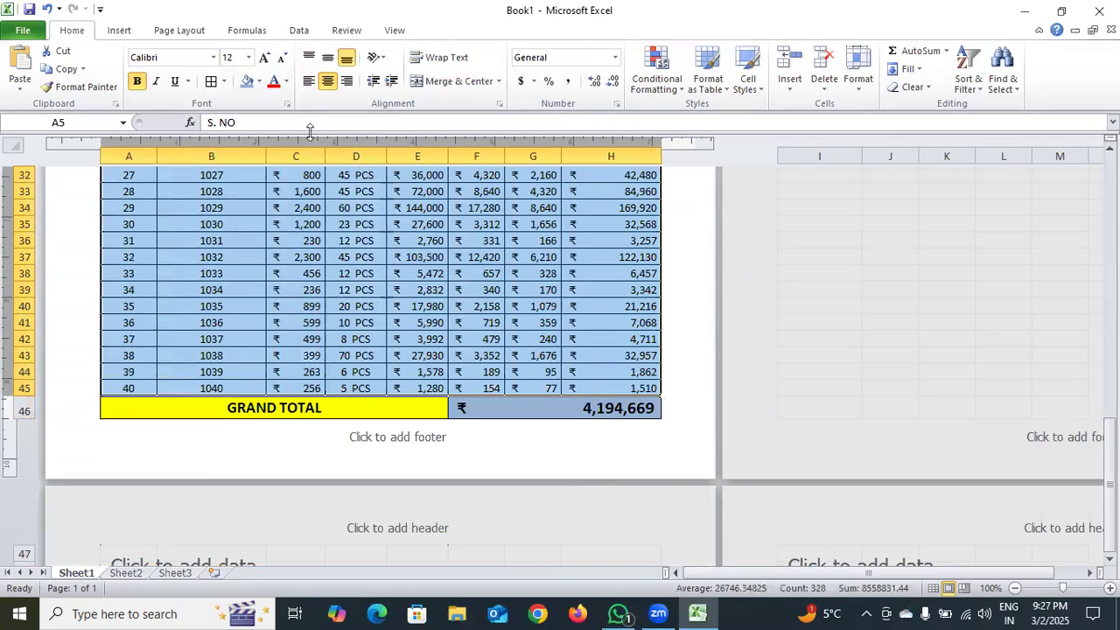
left_click(259, 81)
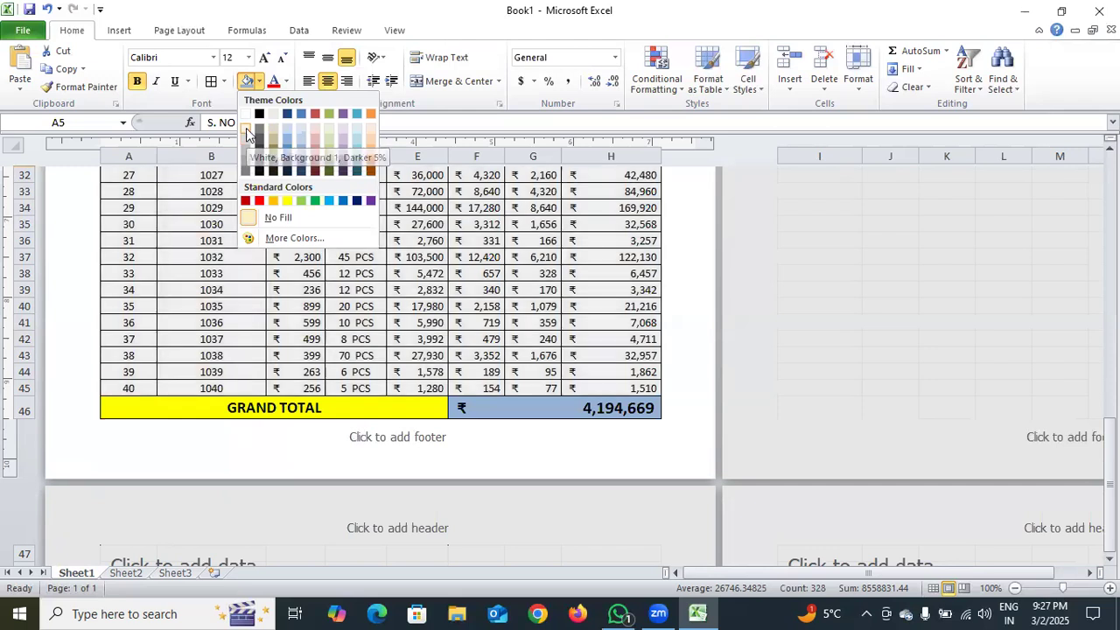
left_click(246, 127)
scroll(672, 326, "up", 10)
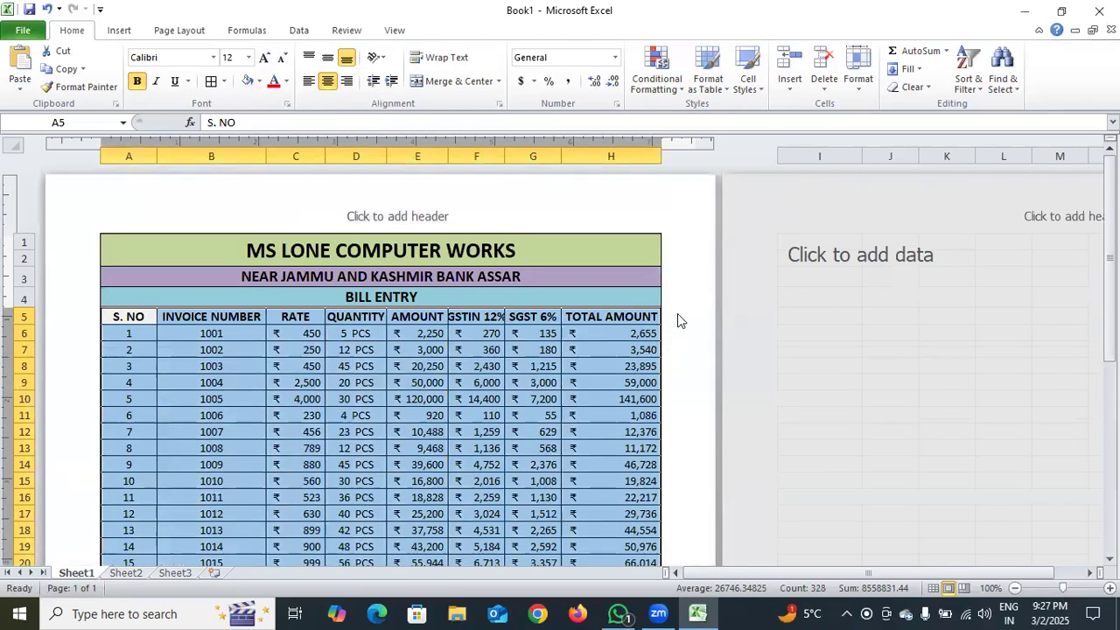
left_click(627, 276)
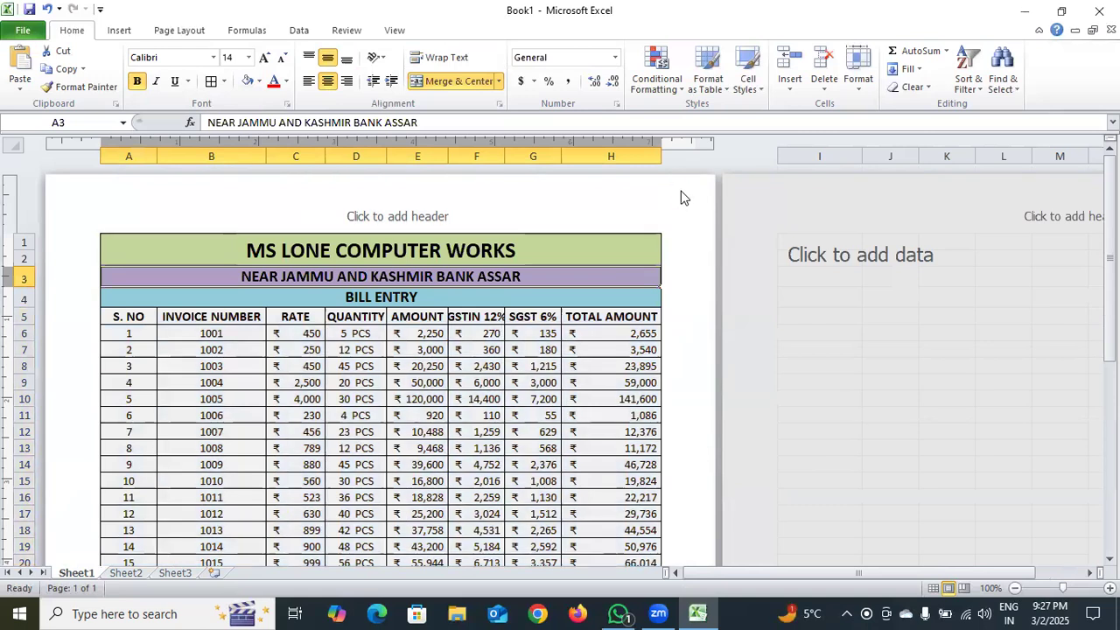
key("ctrl+p")
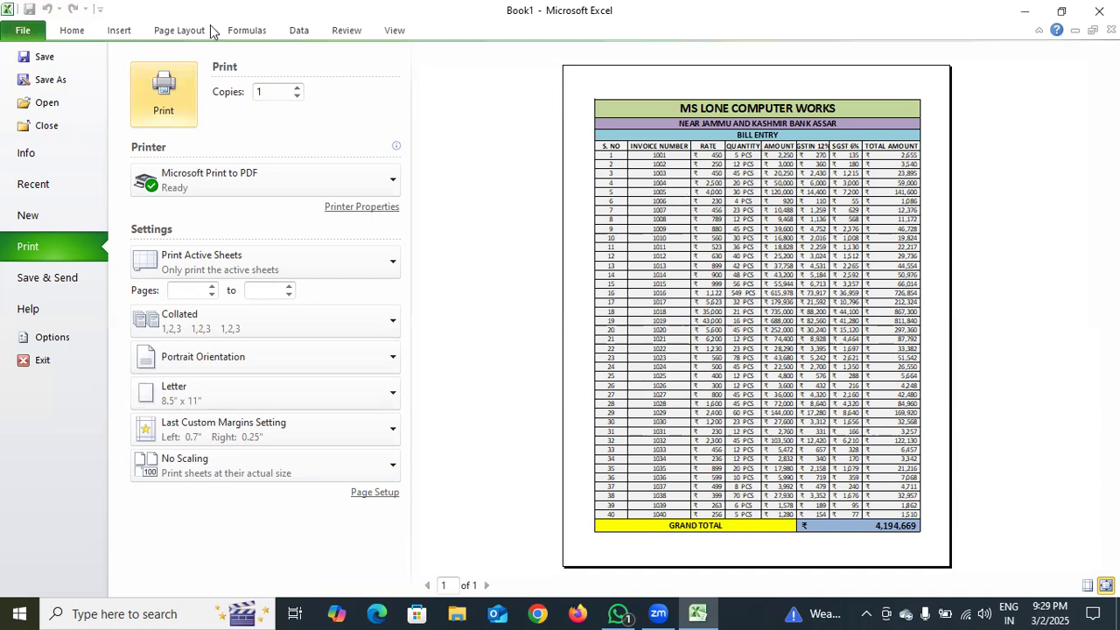
left_click(68, 34)
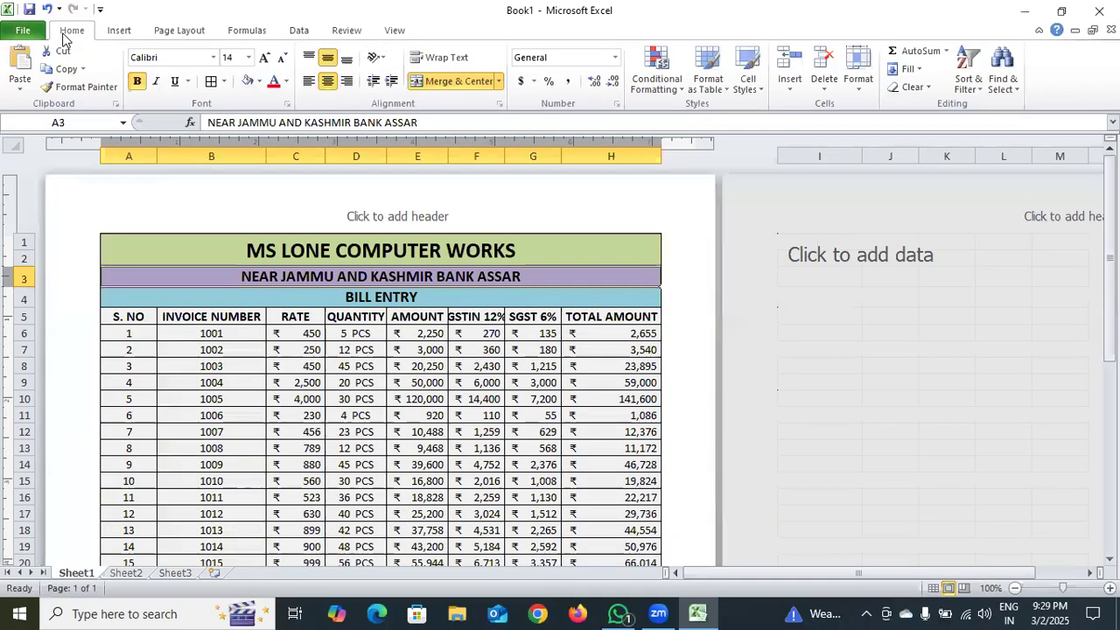